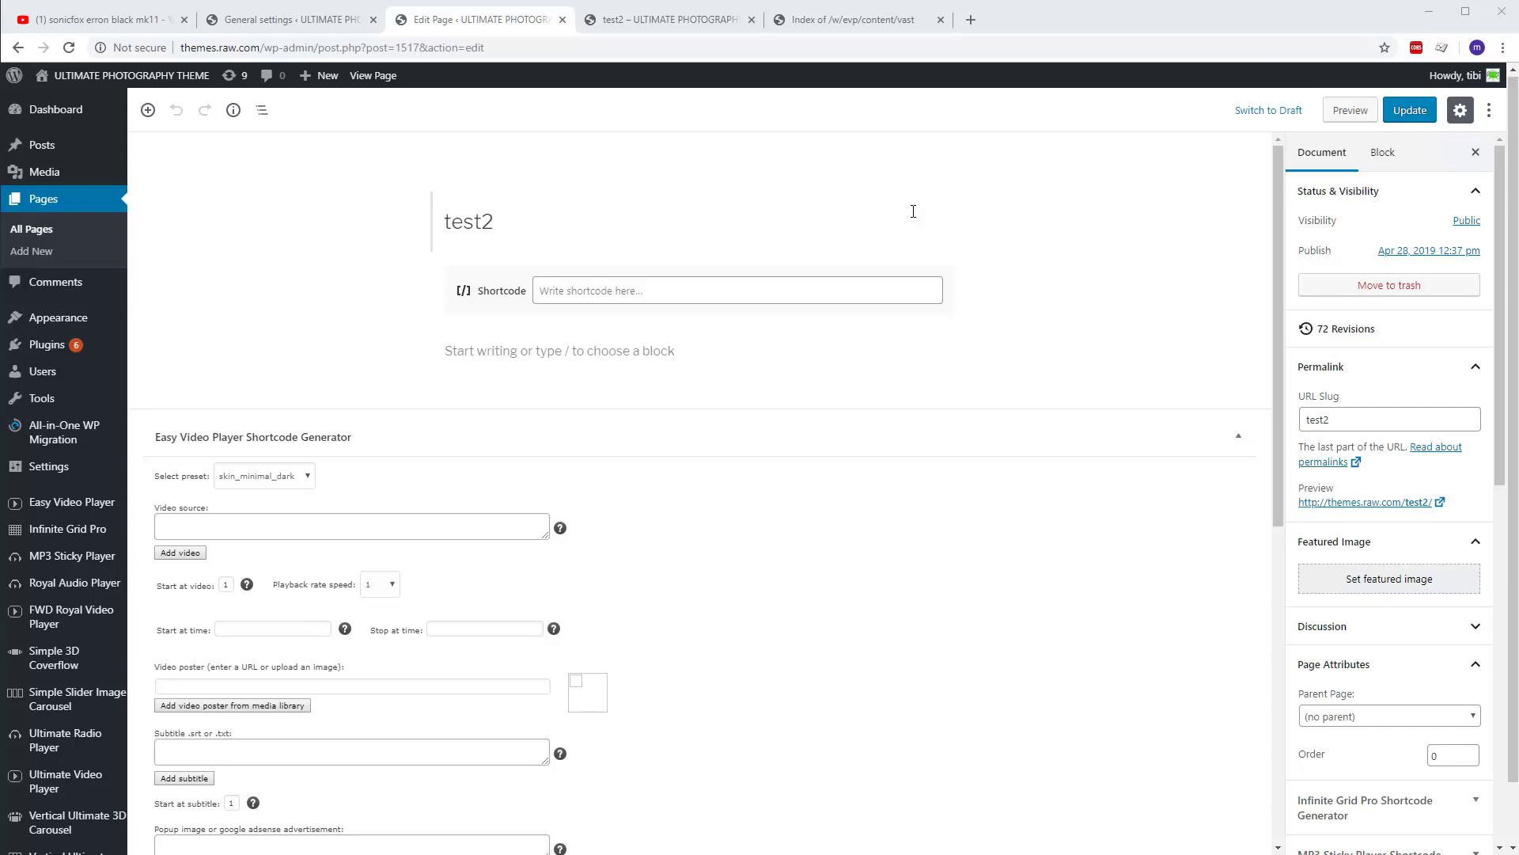
Open a new blank browser tab next to the test2 page editor
click(973, 21)
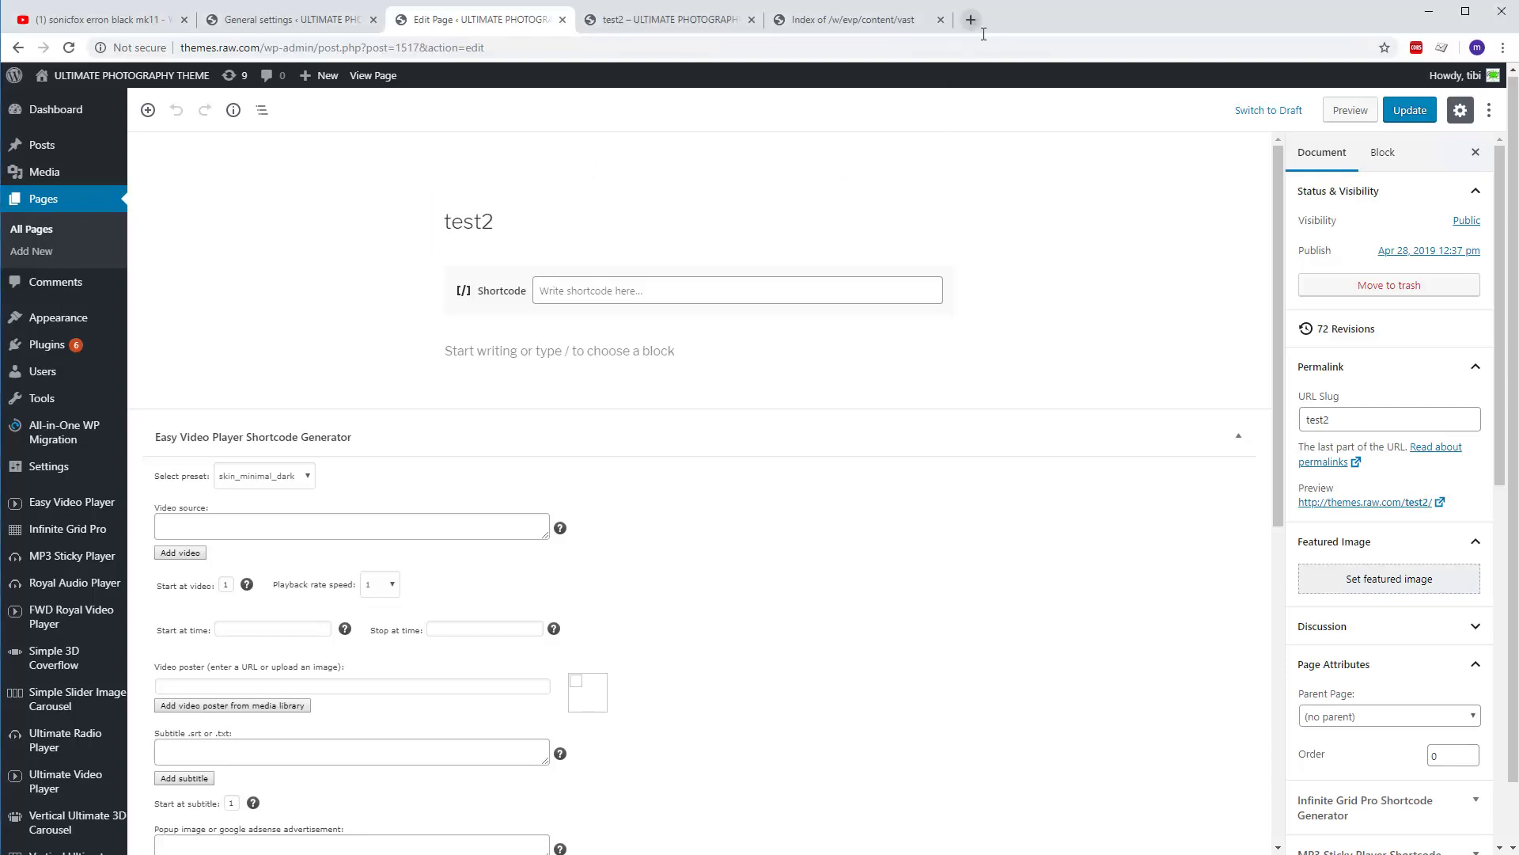
Search for 'ima tags sample' and open the Google Developers IMA SDK for HTML5 Get Started guide
text(ima)
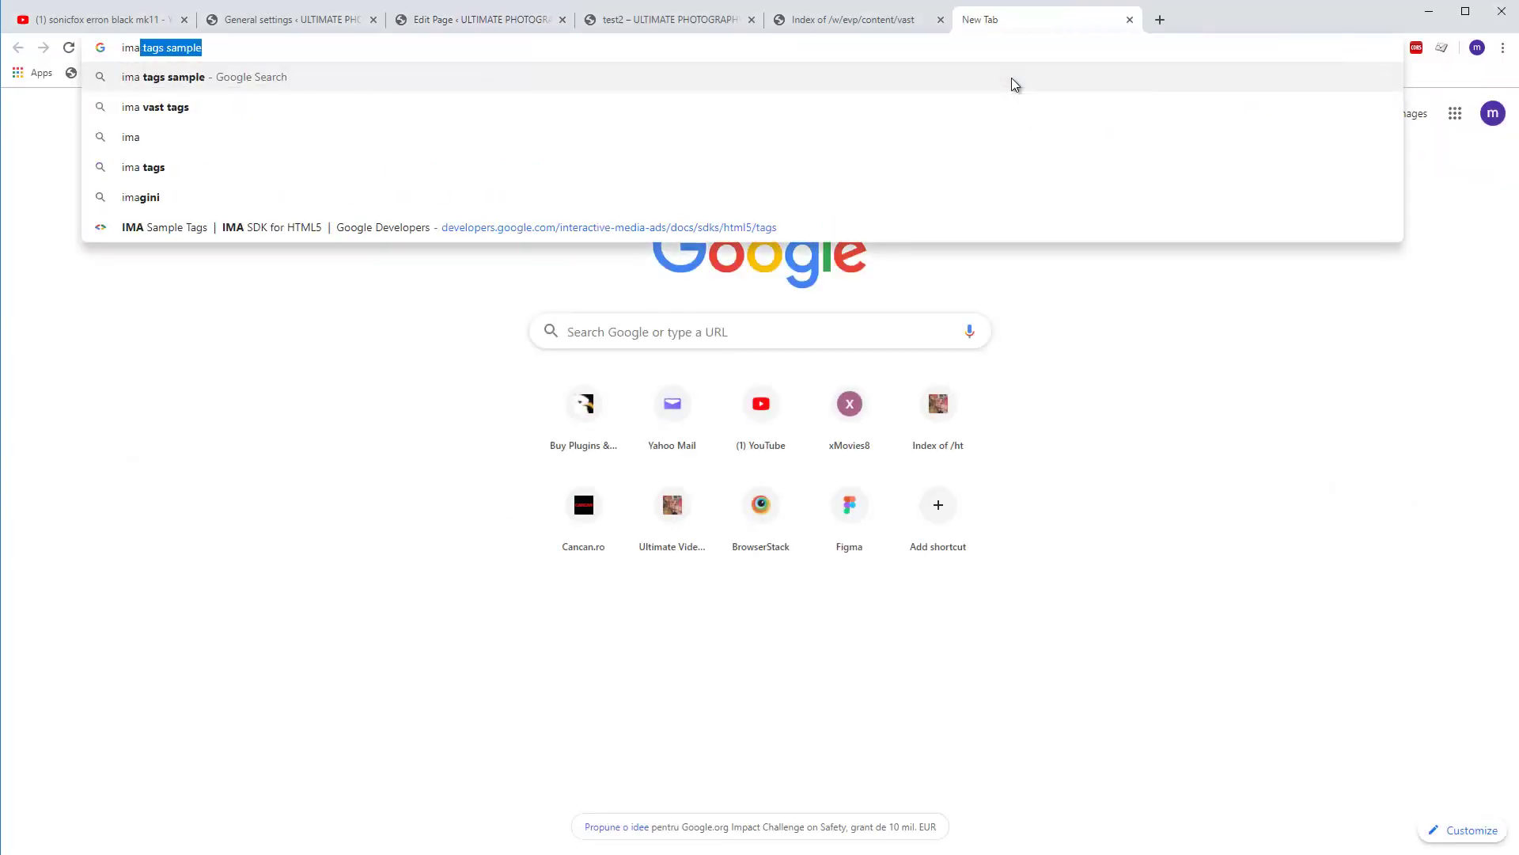
key(Return)
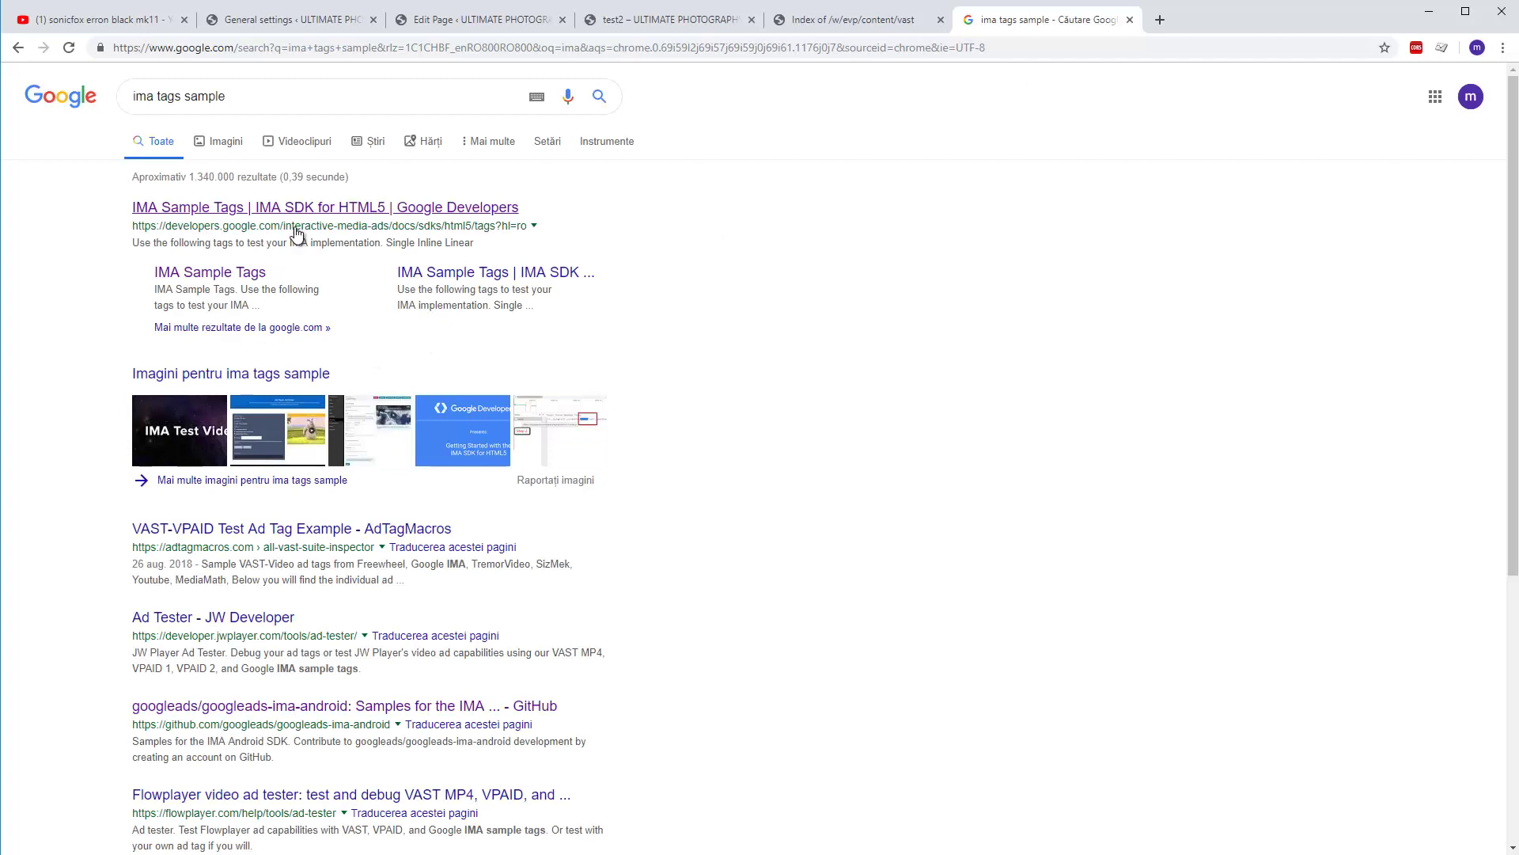
click(340, 238)
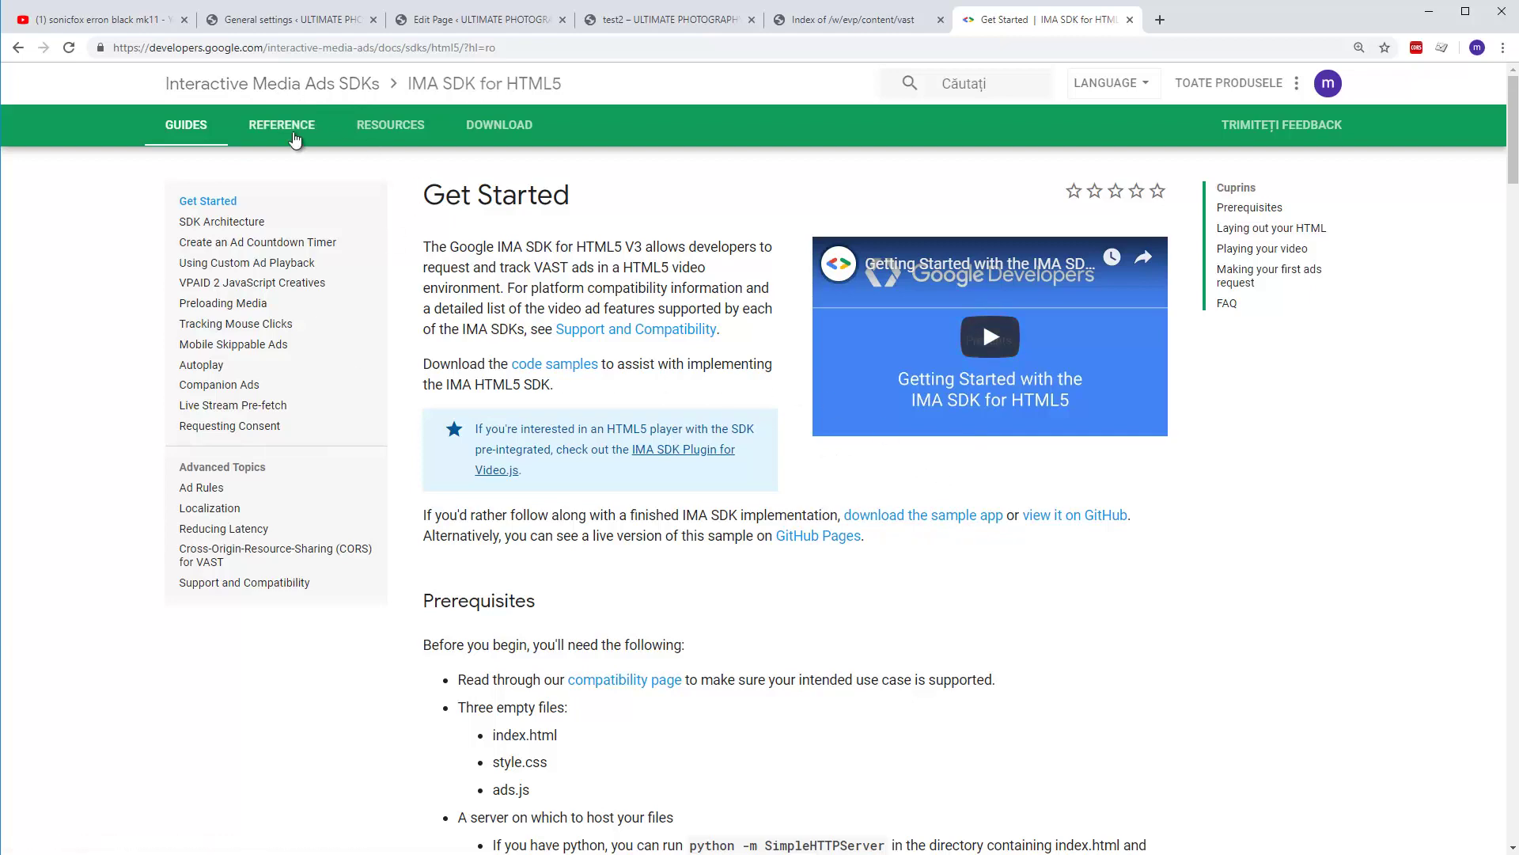
Go to Resources, after a brief look at the API reference, and open IMA Sample Tags
click(375, 131)
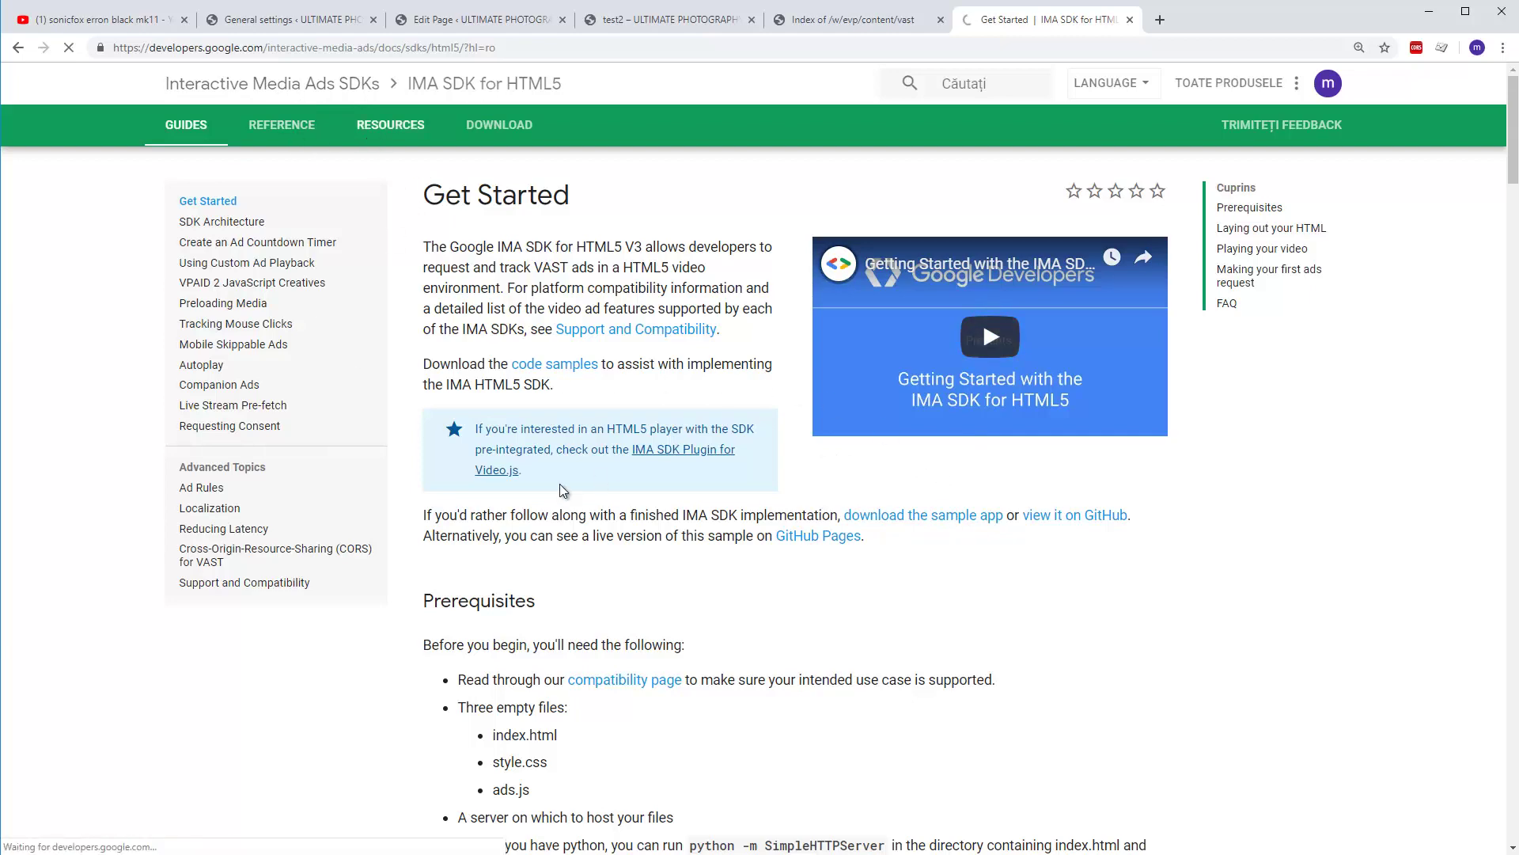
click(282, 126)
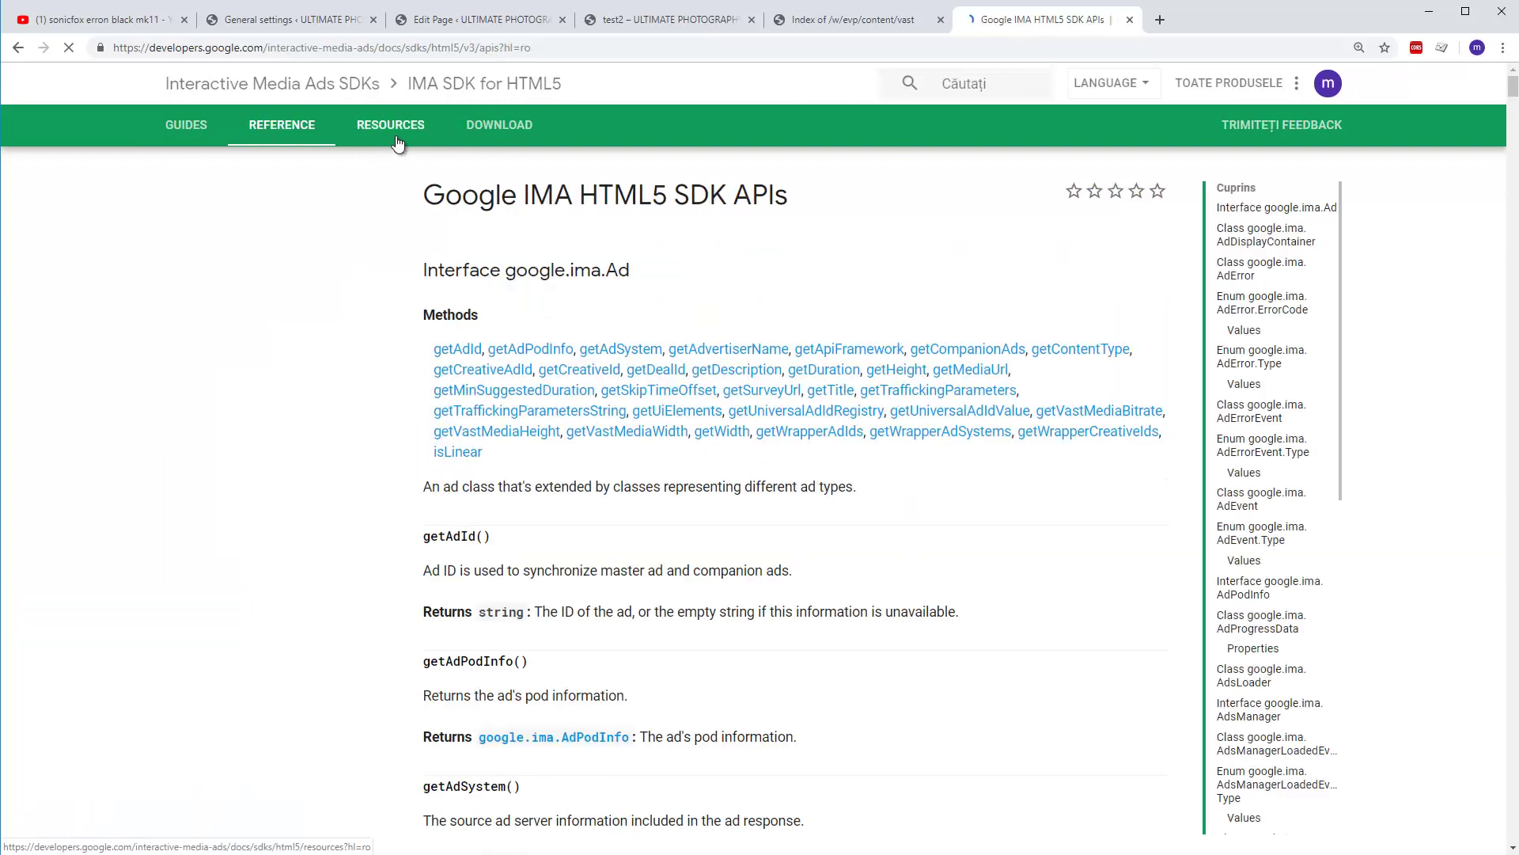
click(394, 133)
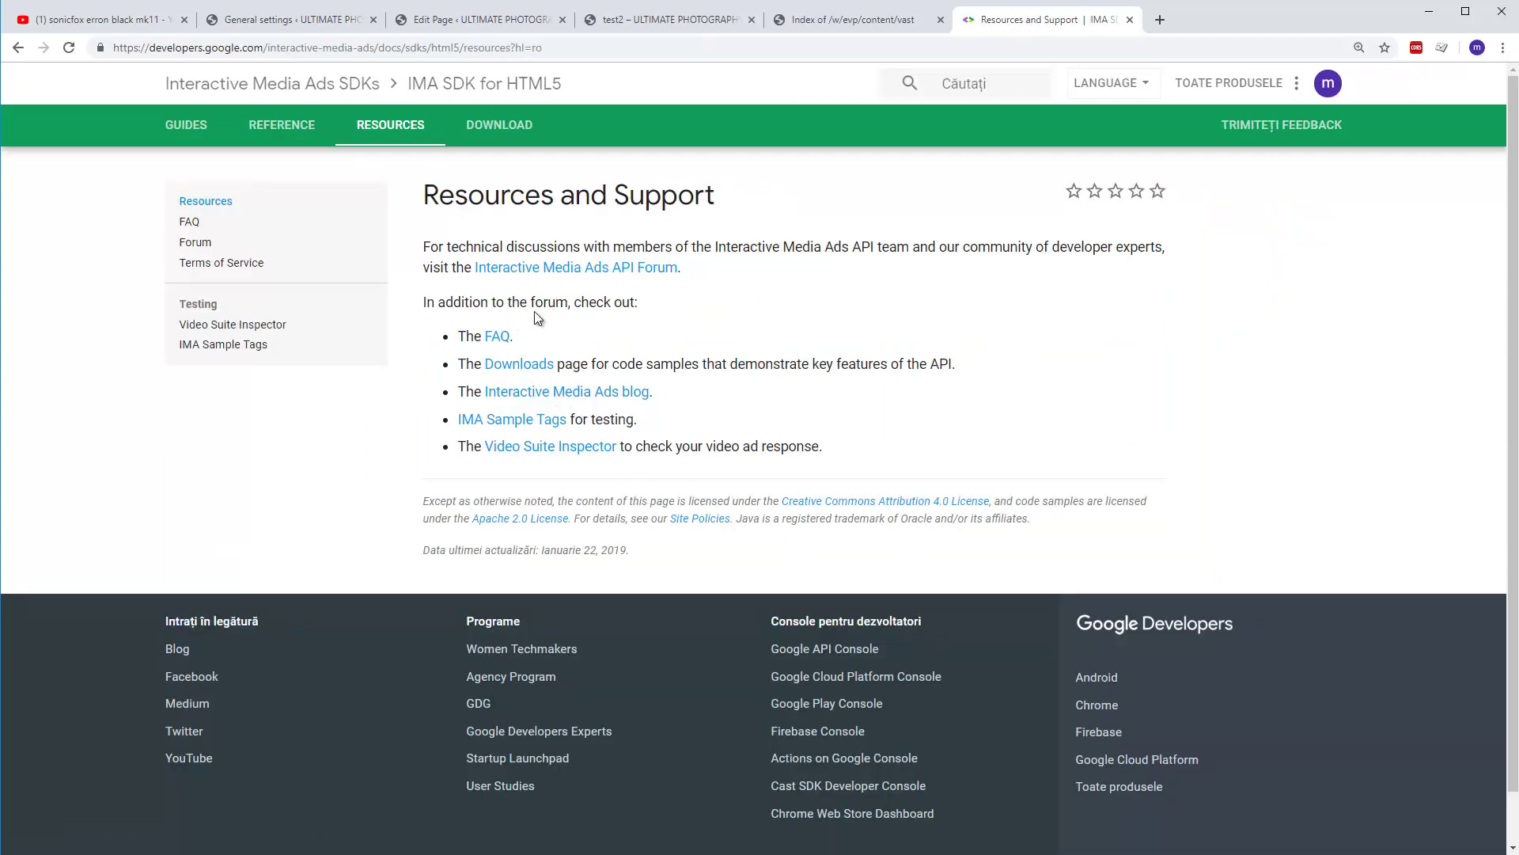
click(536, 428)
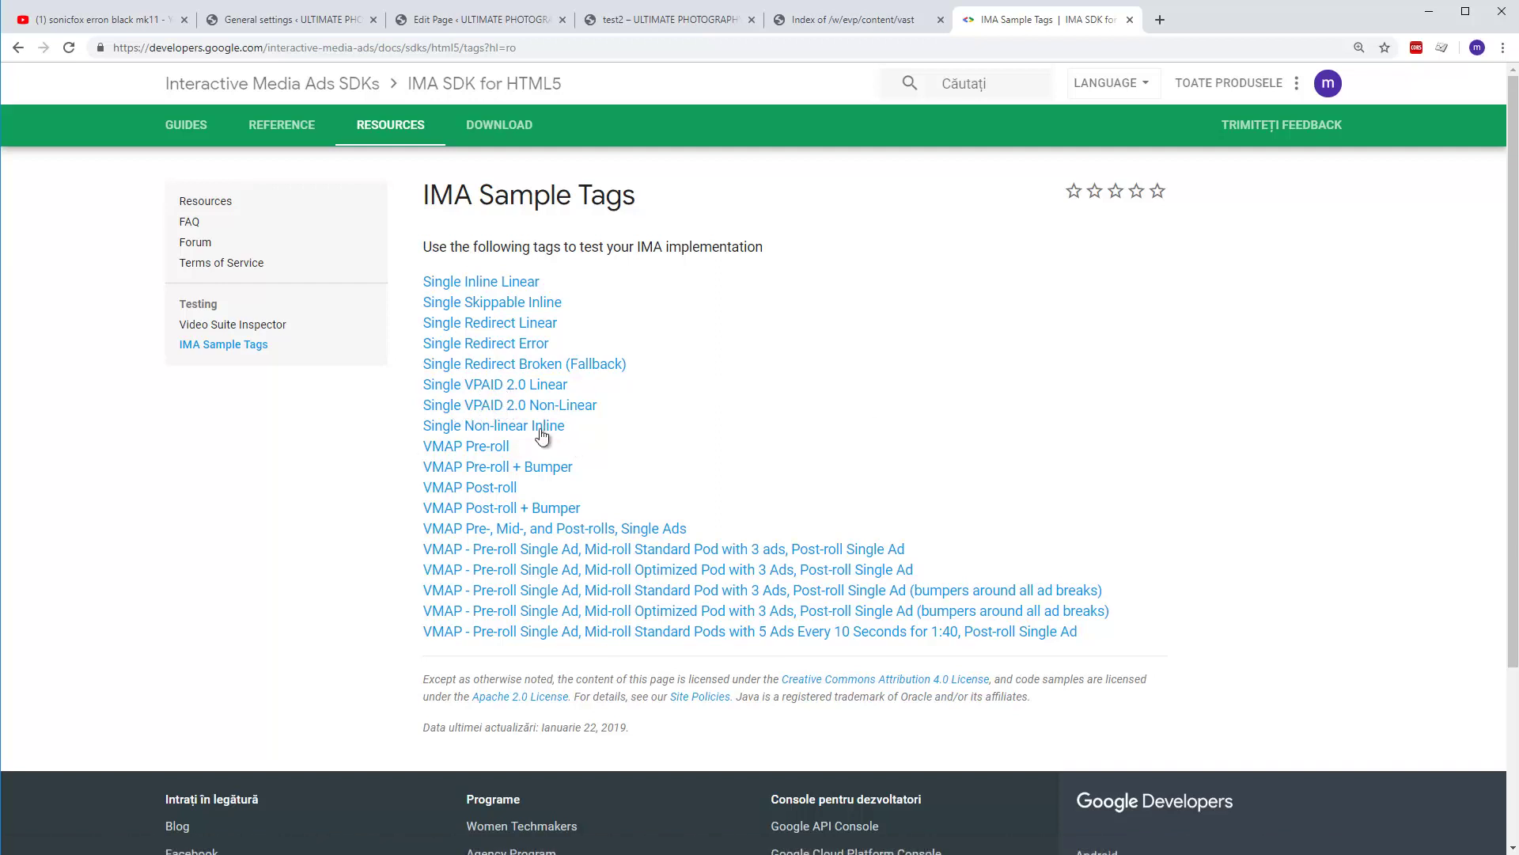
Open the Single Inline Linear sample tag's XML, reload it, and select the empty <VAST/> line
click(522, 285)
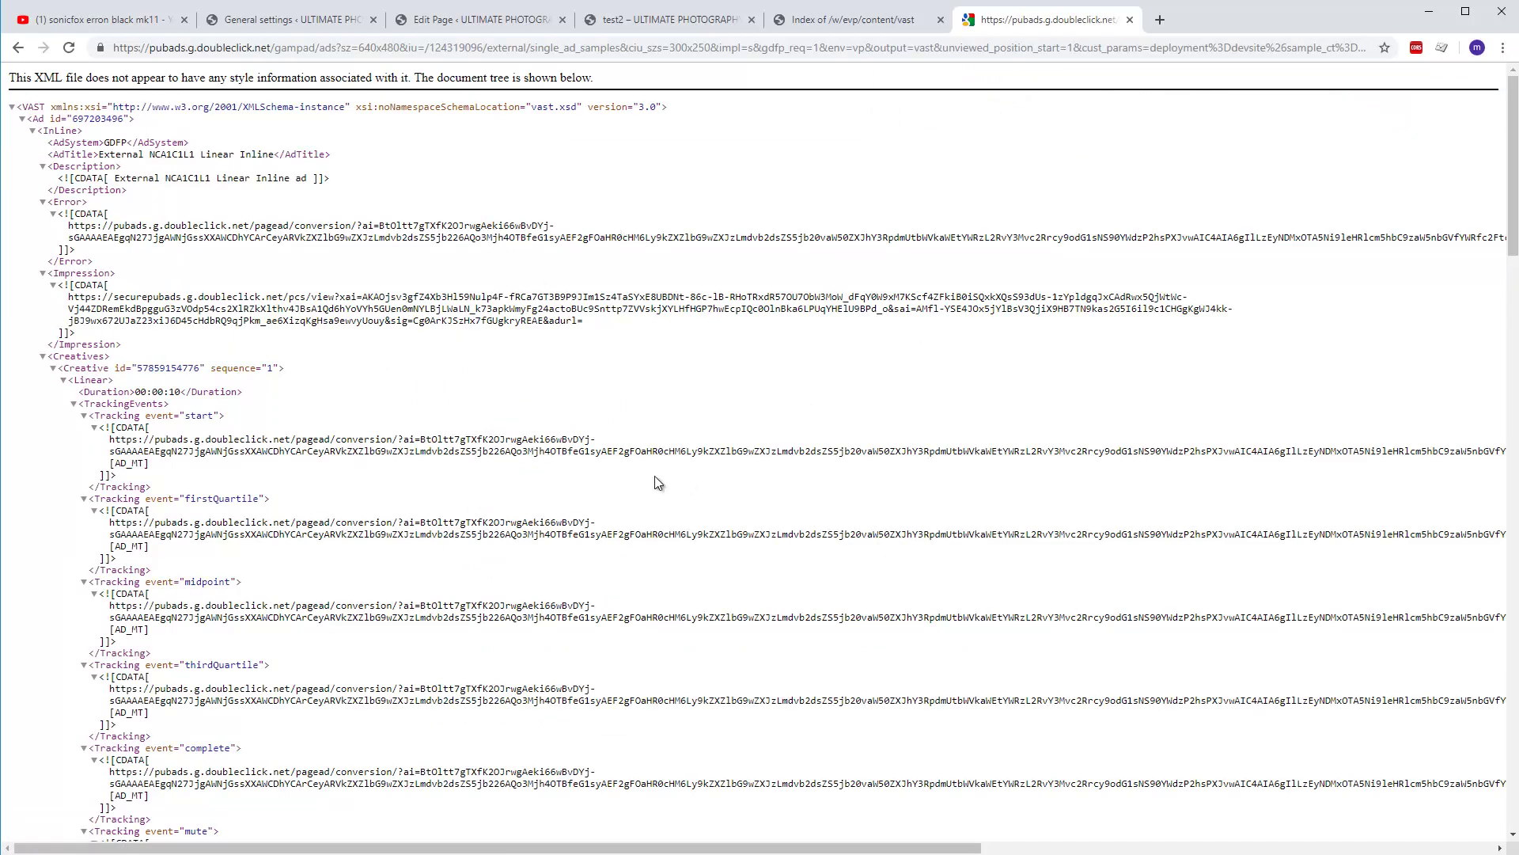
scroll(633, 467, down, 1)
scroll(1025, 321, up, 1)
click(69, 46)
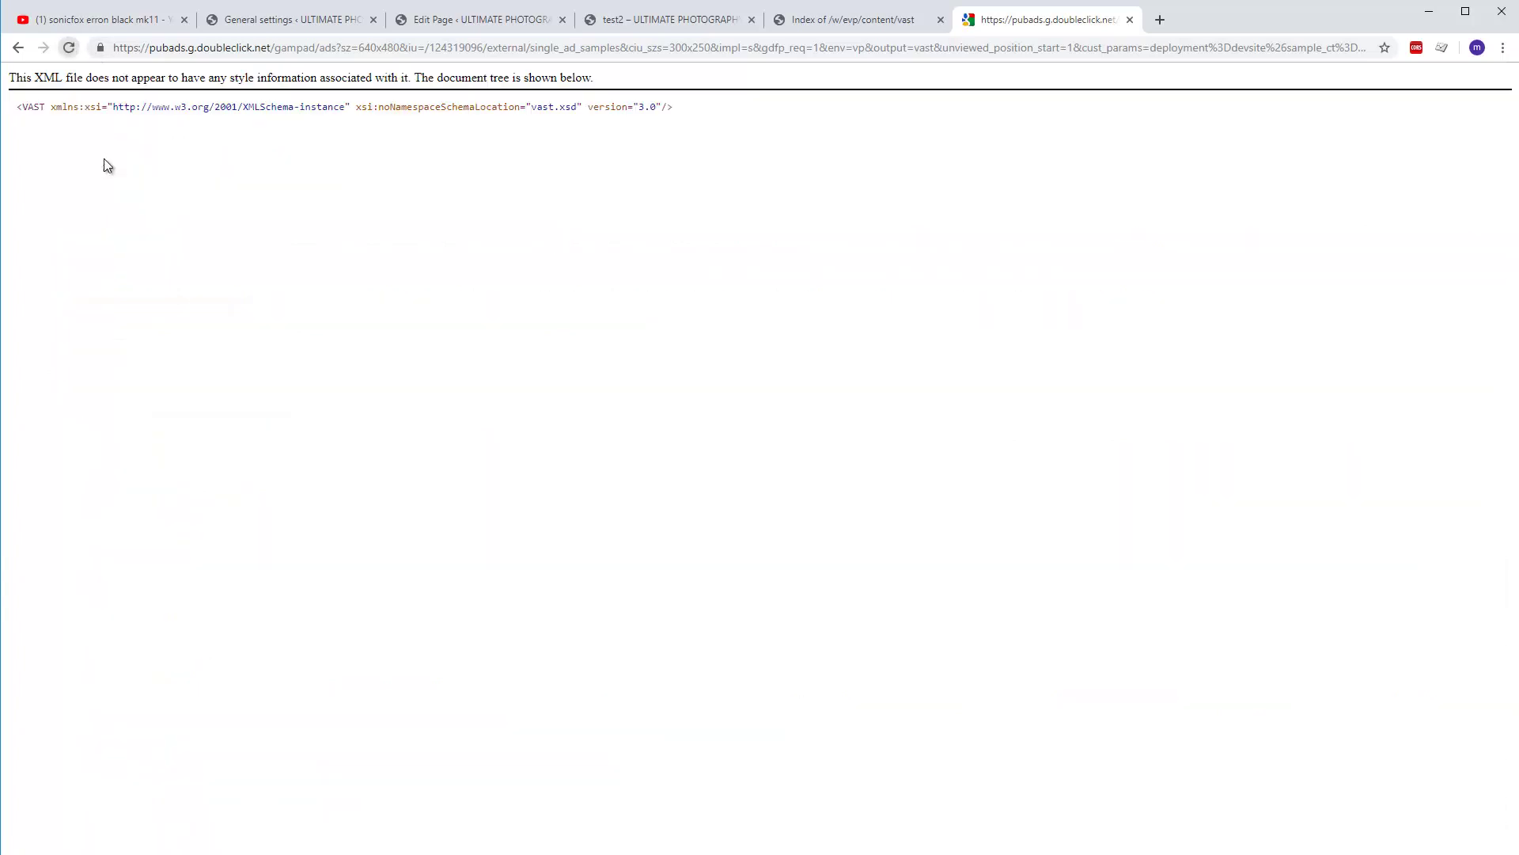
drag(654, 108, 11, 118)
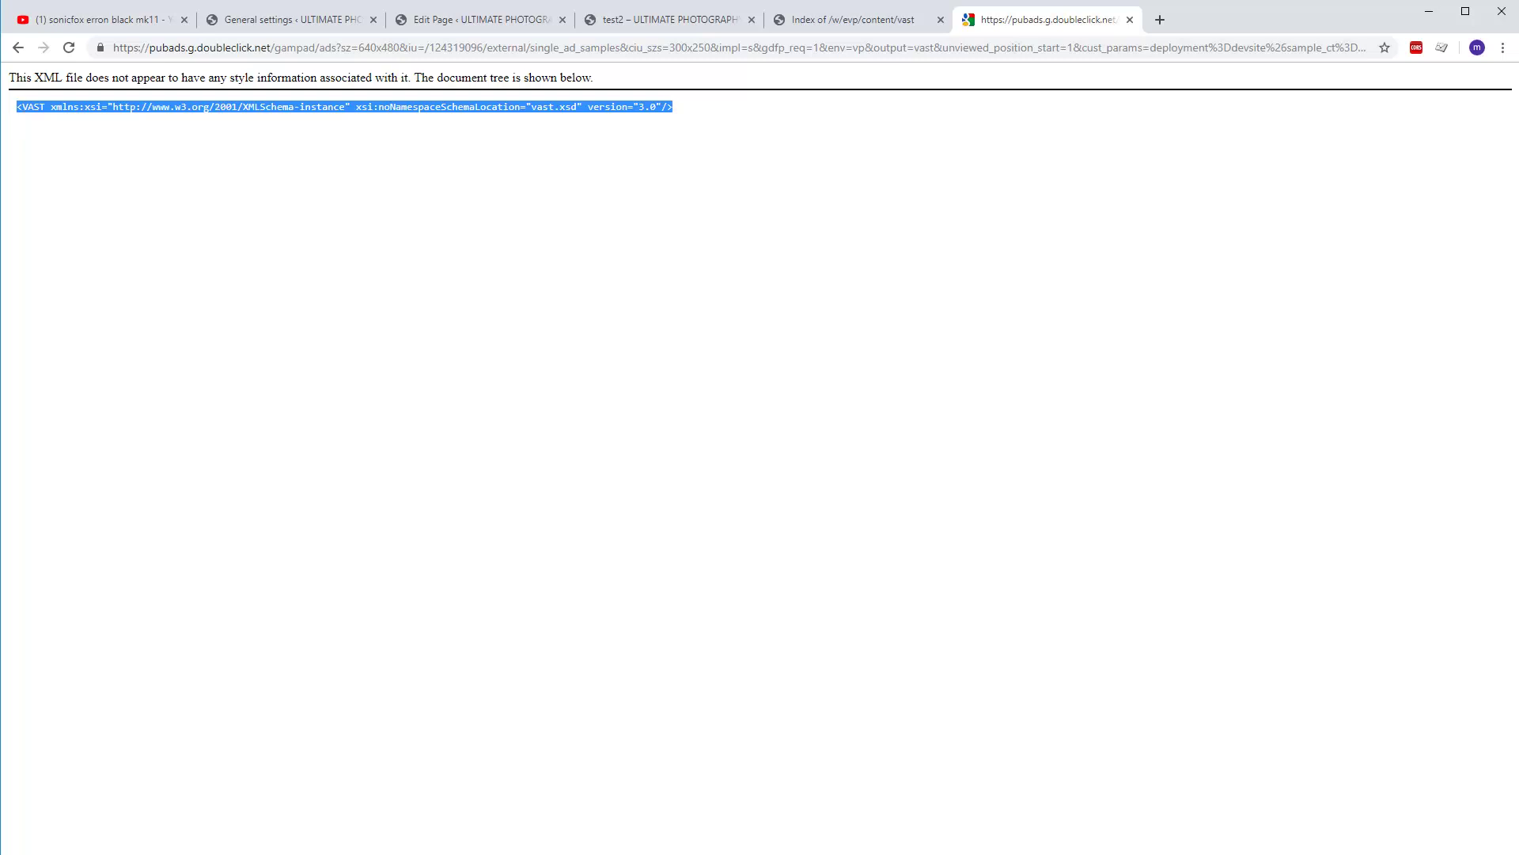
Reload the XML page again and select its full URL in the address bar
key(alt+Tab)
key(alt+Tab)
click(523, 246)
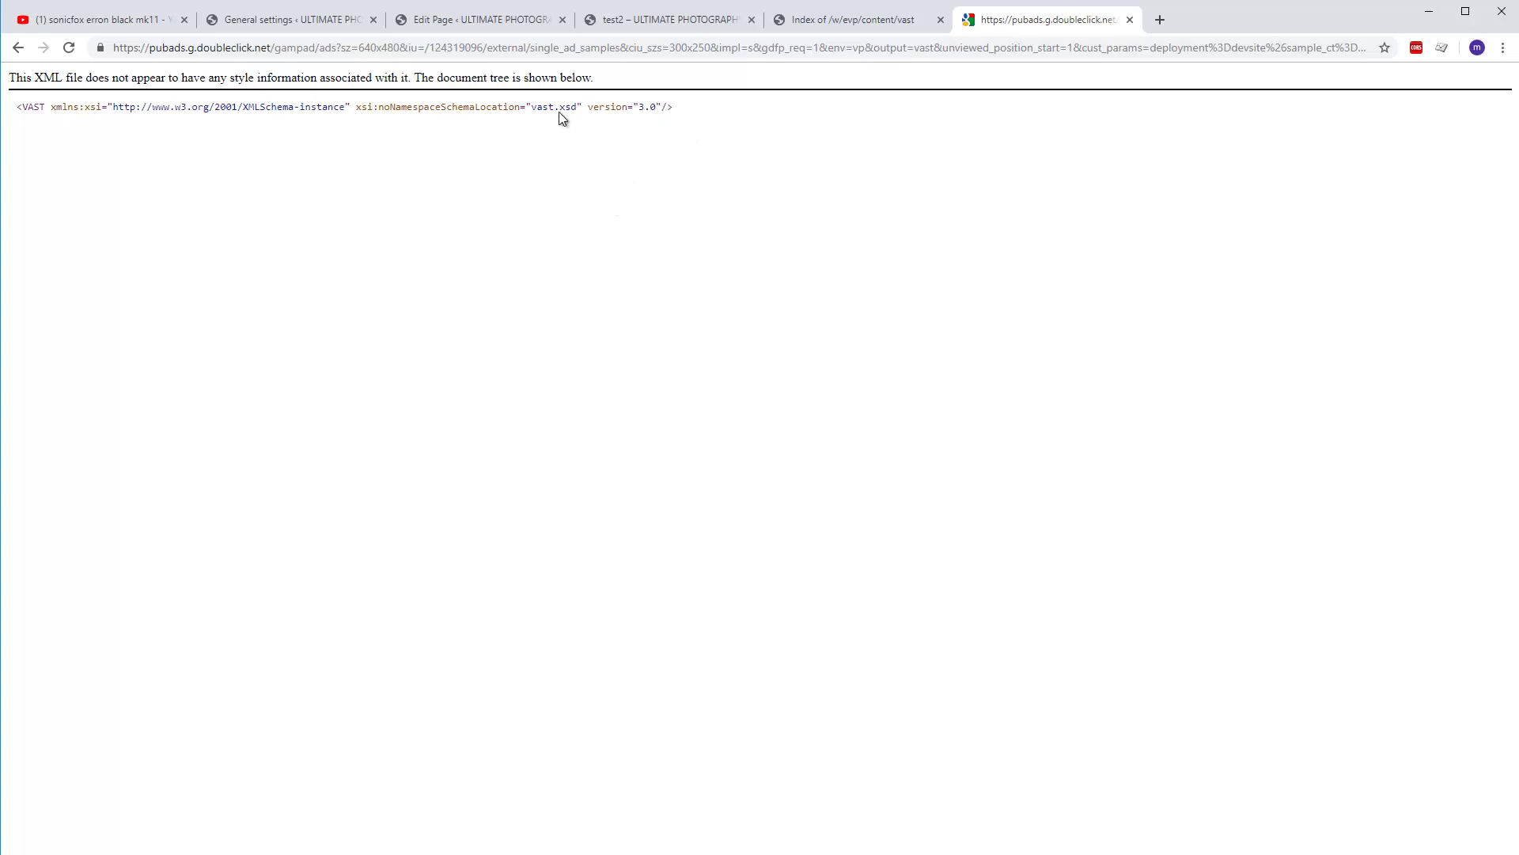
click(69, 47)
click(856, 47)
key(alt+Tab)
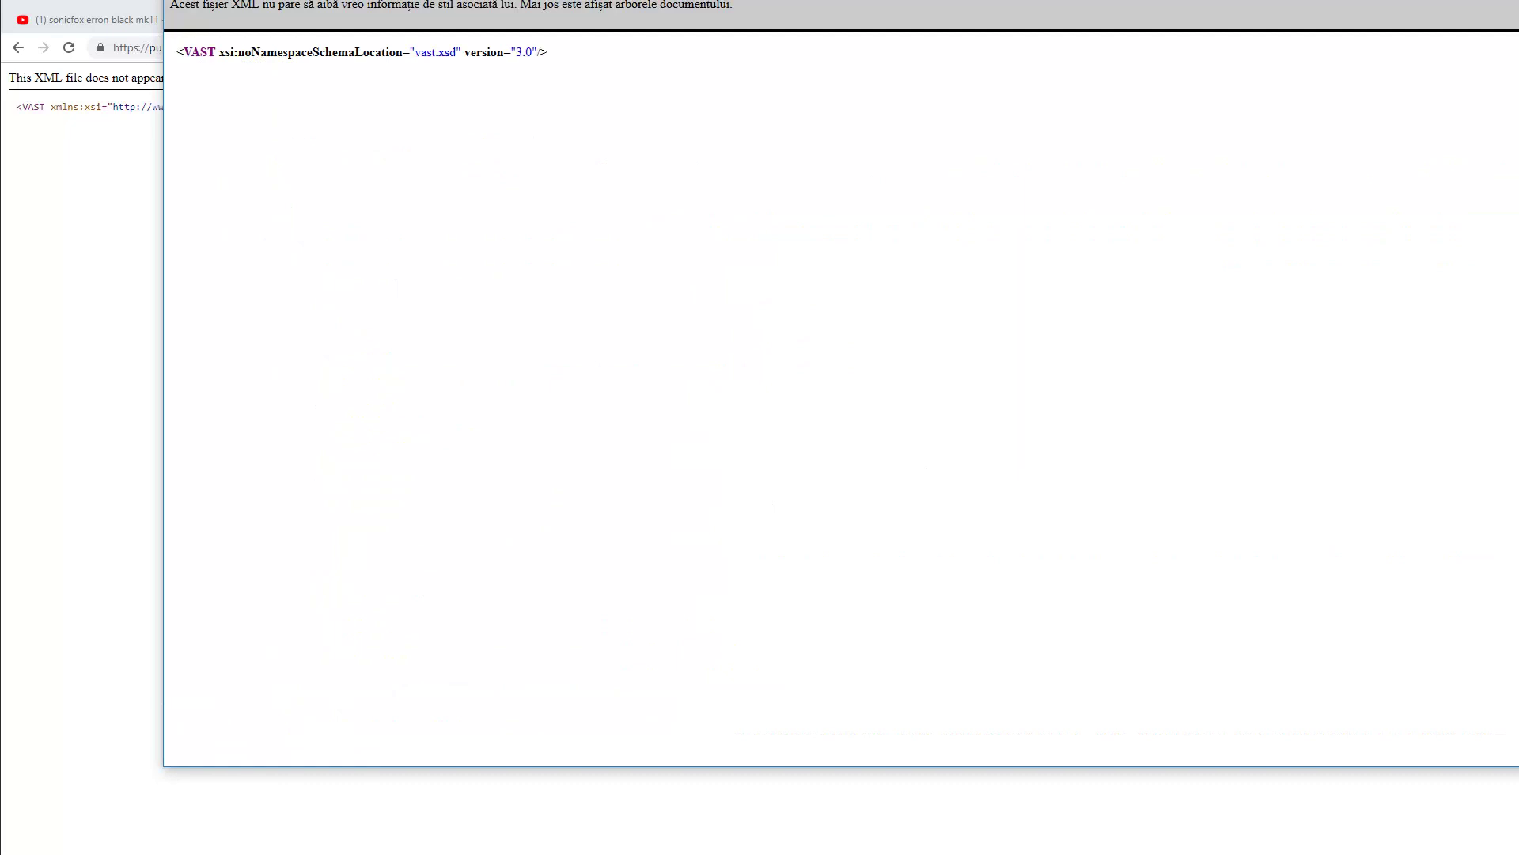
Dismiss the overlaid XML viewer window and return to Chrome's empty VAST response page
drag(548, 53, 181, 46)
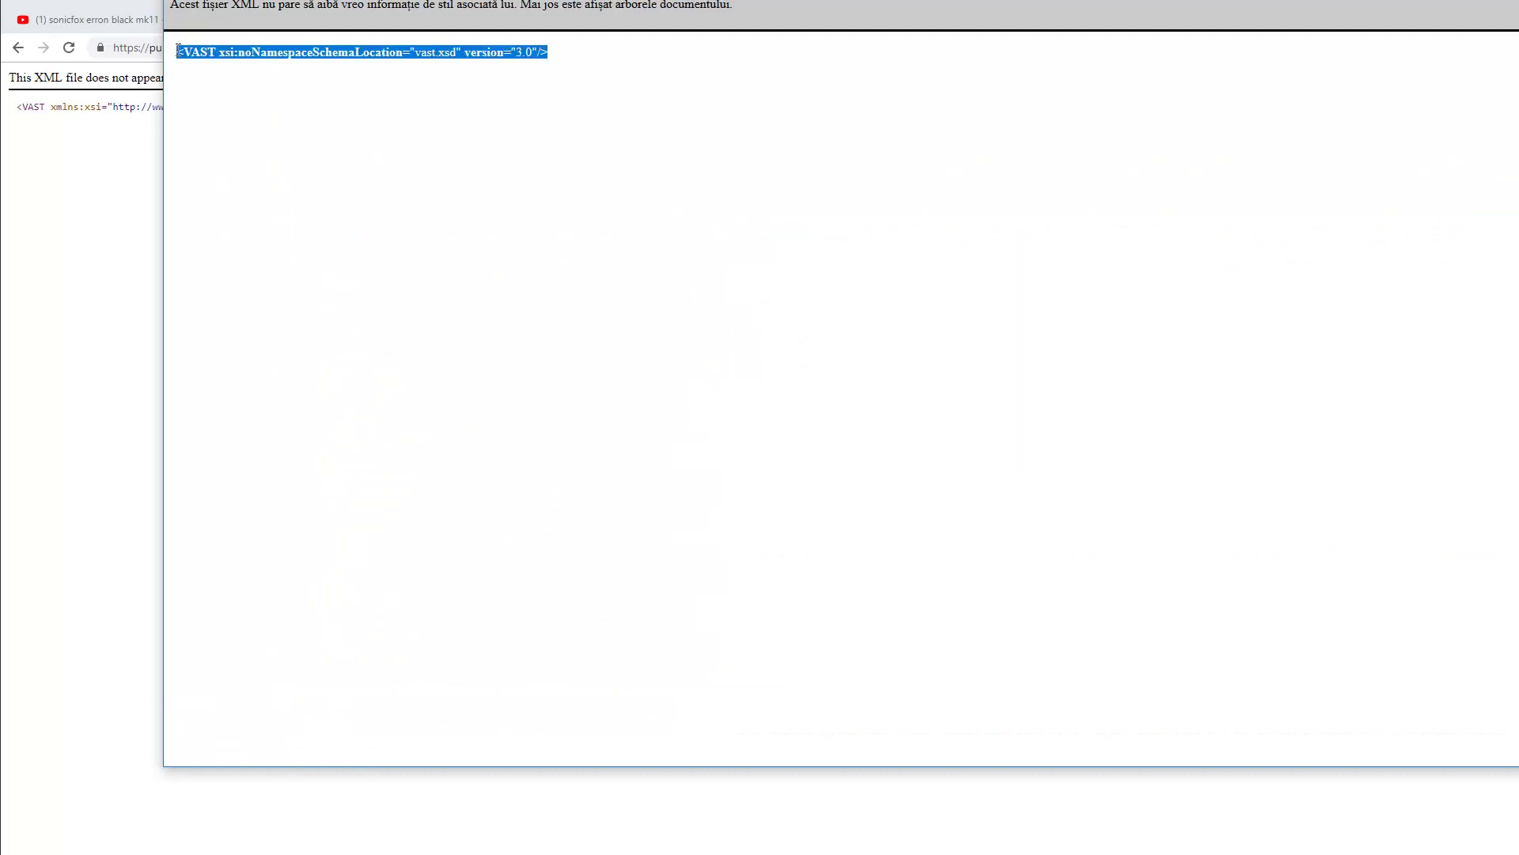
key(alt+Tab)
click(740, 321)
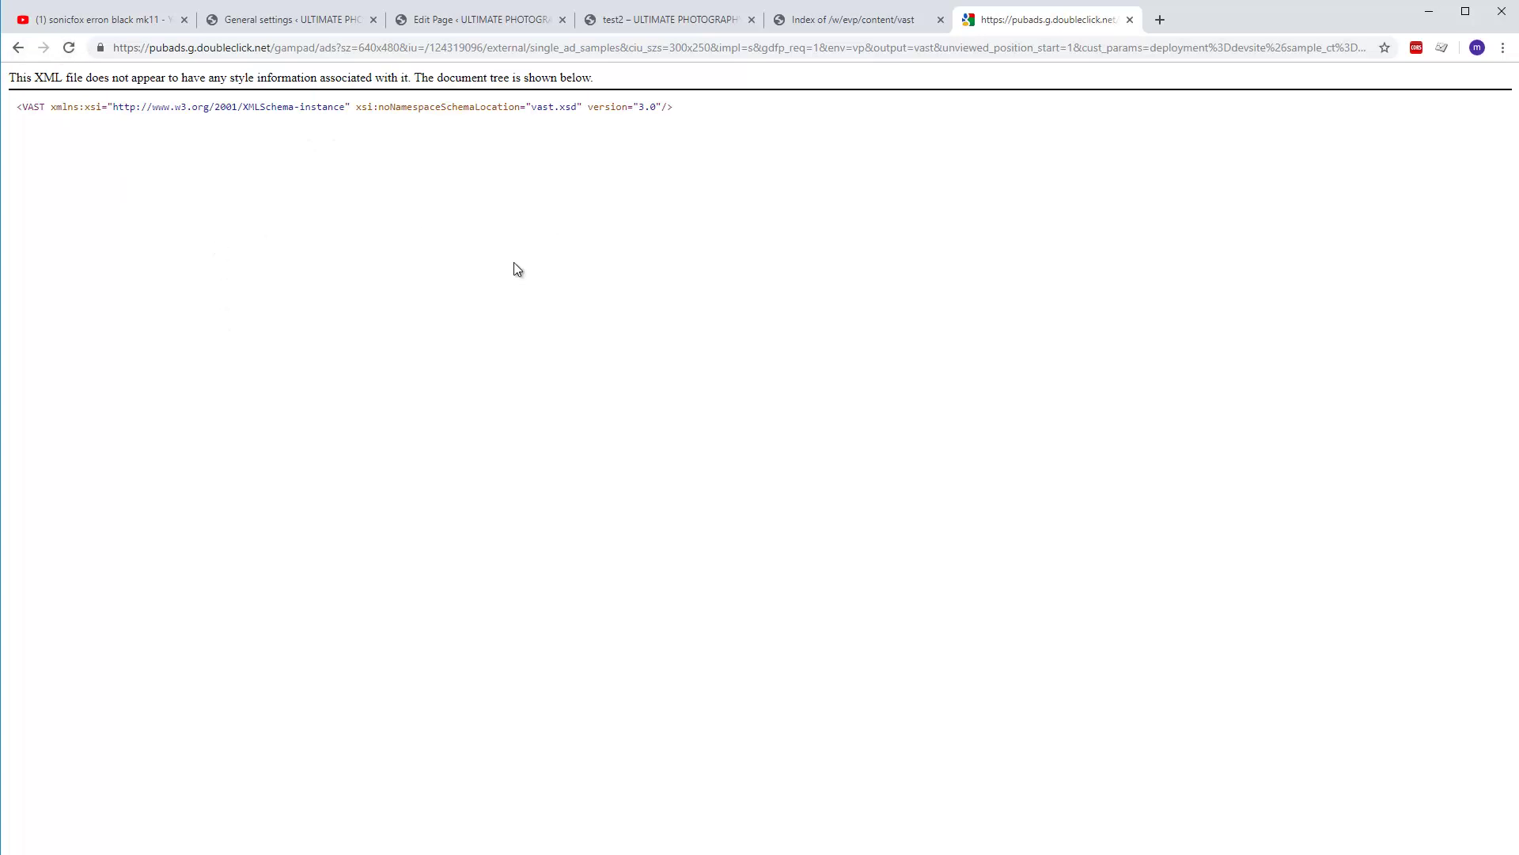
View the VMAP Mid-roll Standard Pod XML with preroll, three midrolls and postroll, then return
click(19, 50)
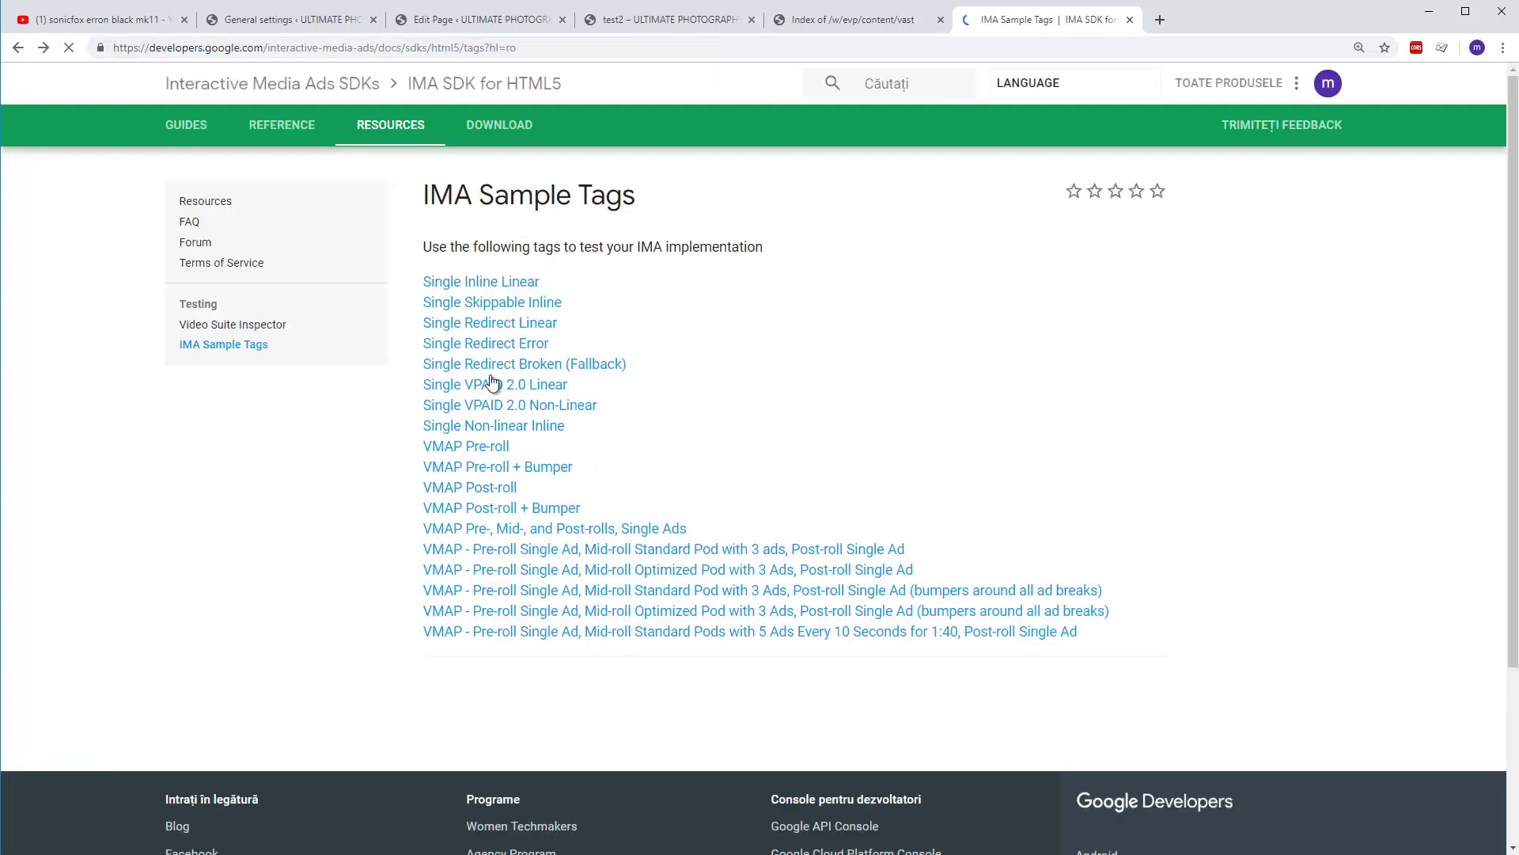
click(833, 22)
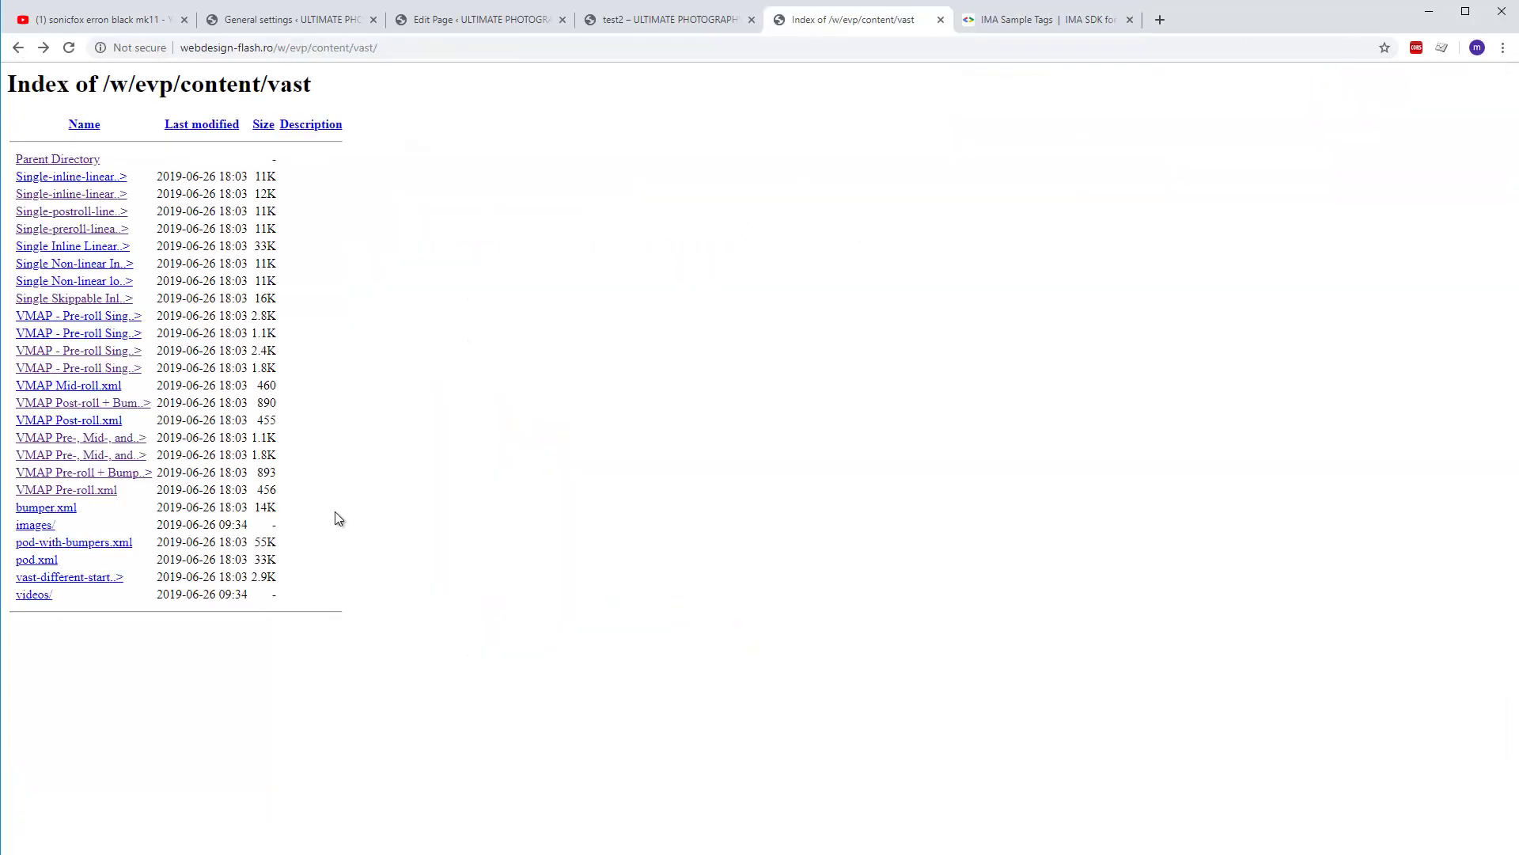
click(1053, 34)
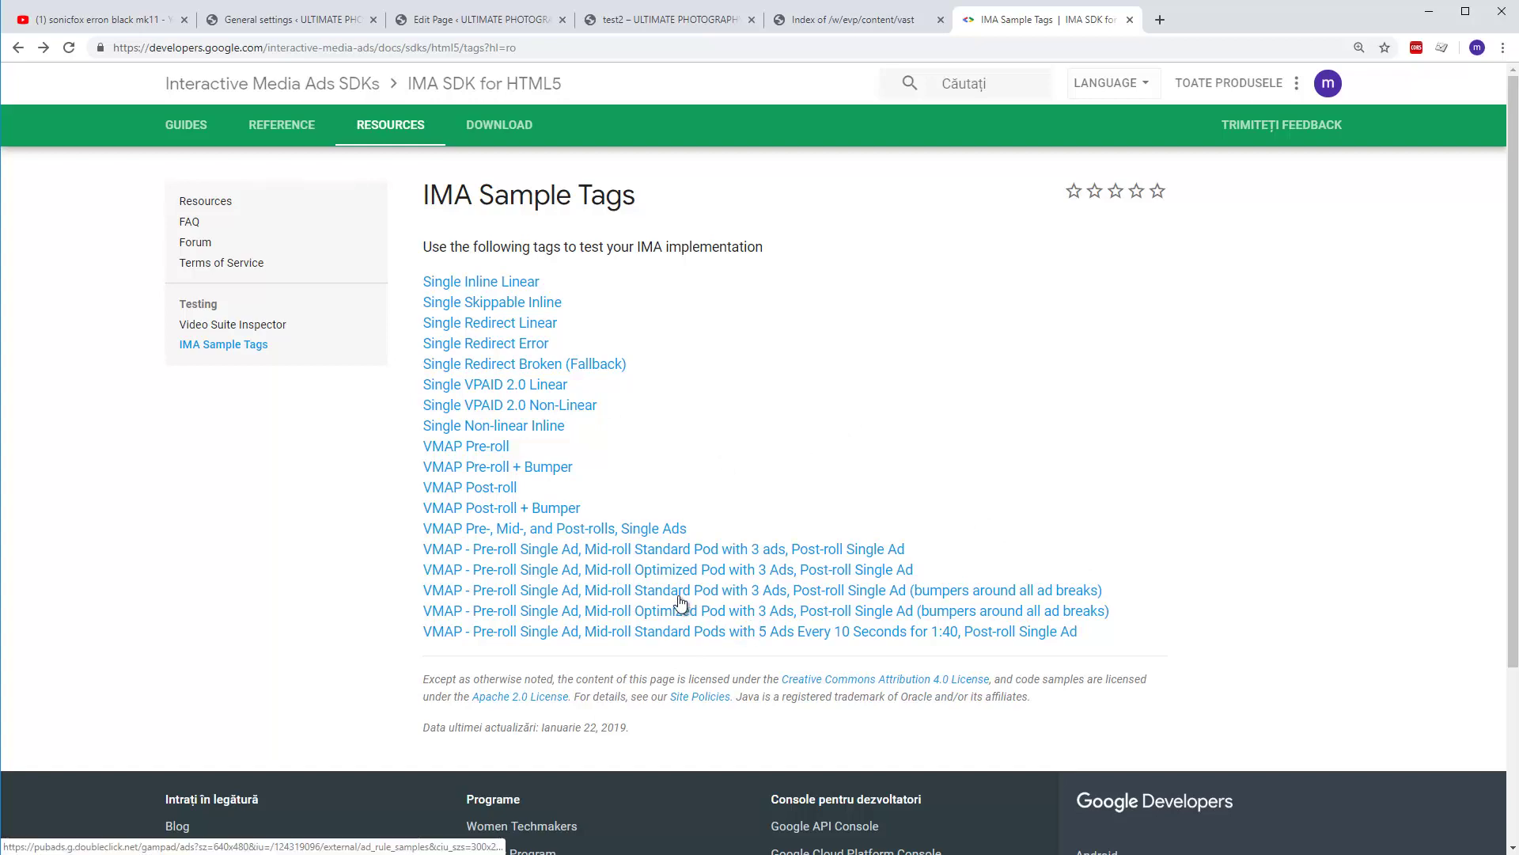
click(672, 555)
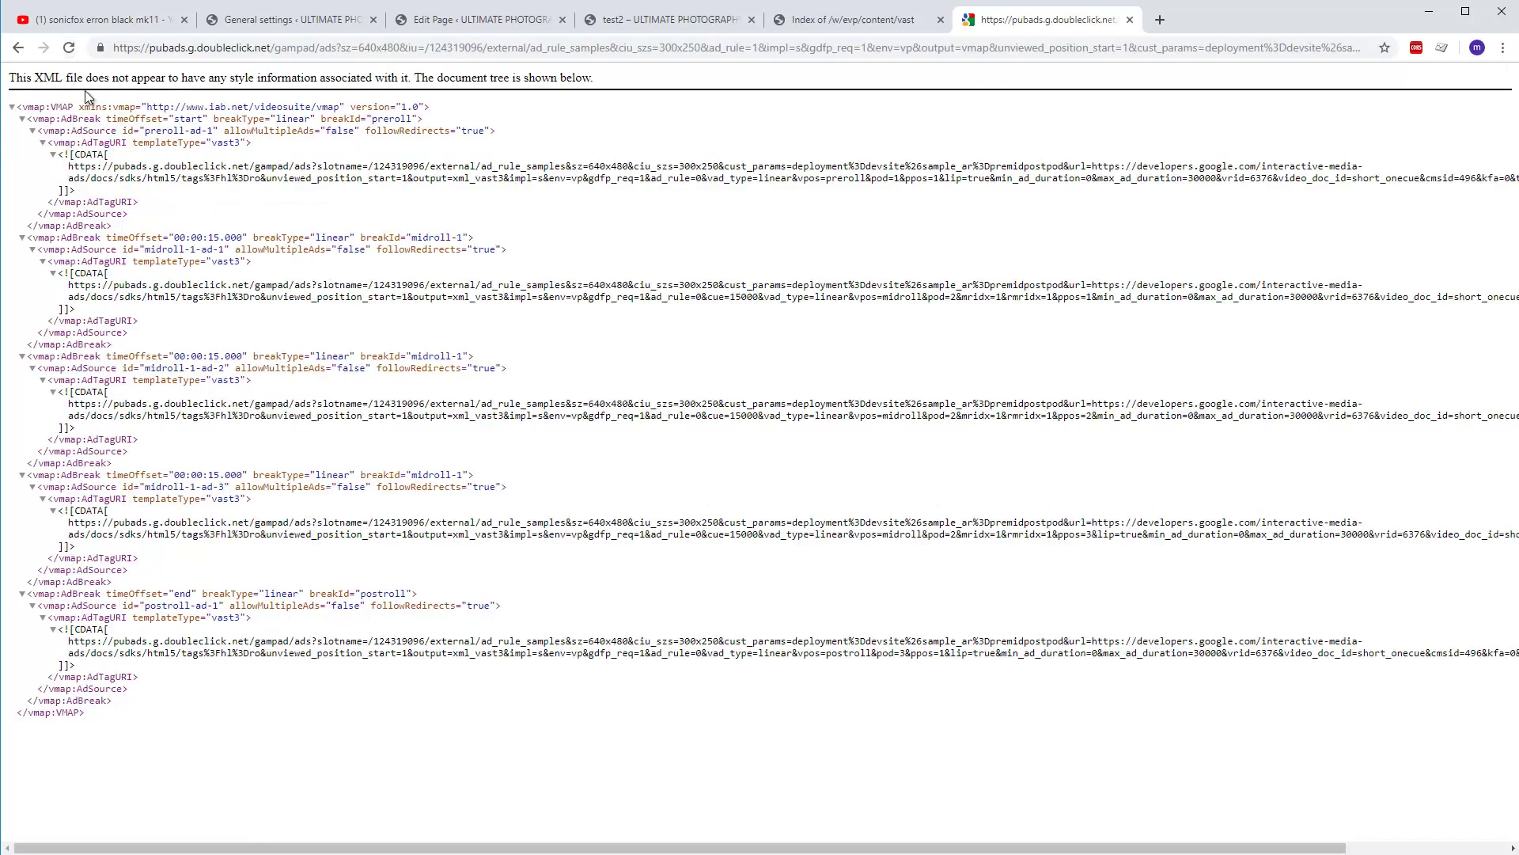
click(68, 48)
click(18, 48)
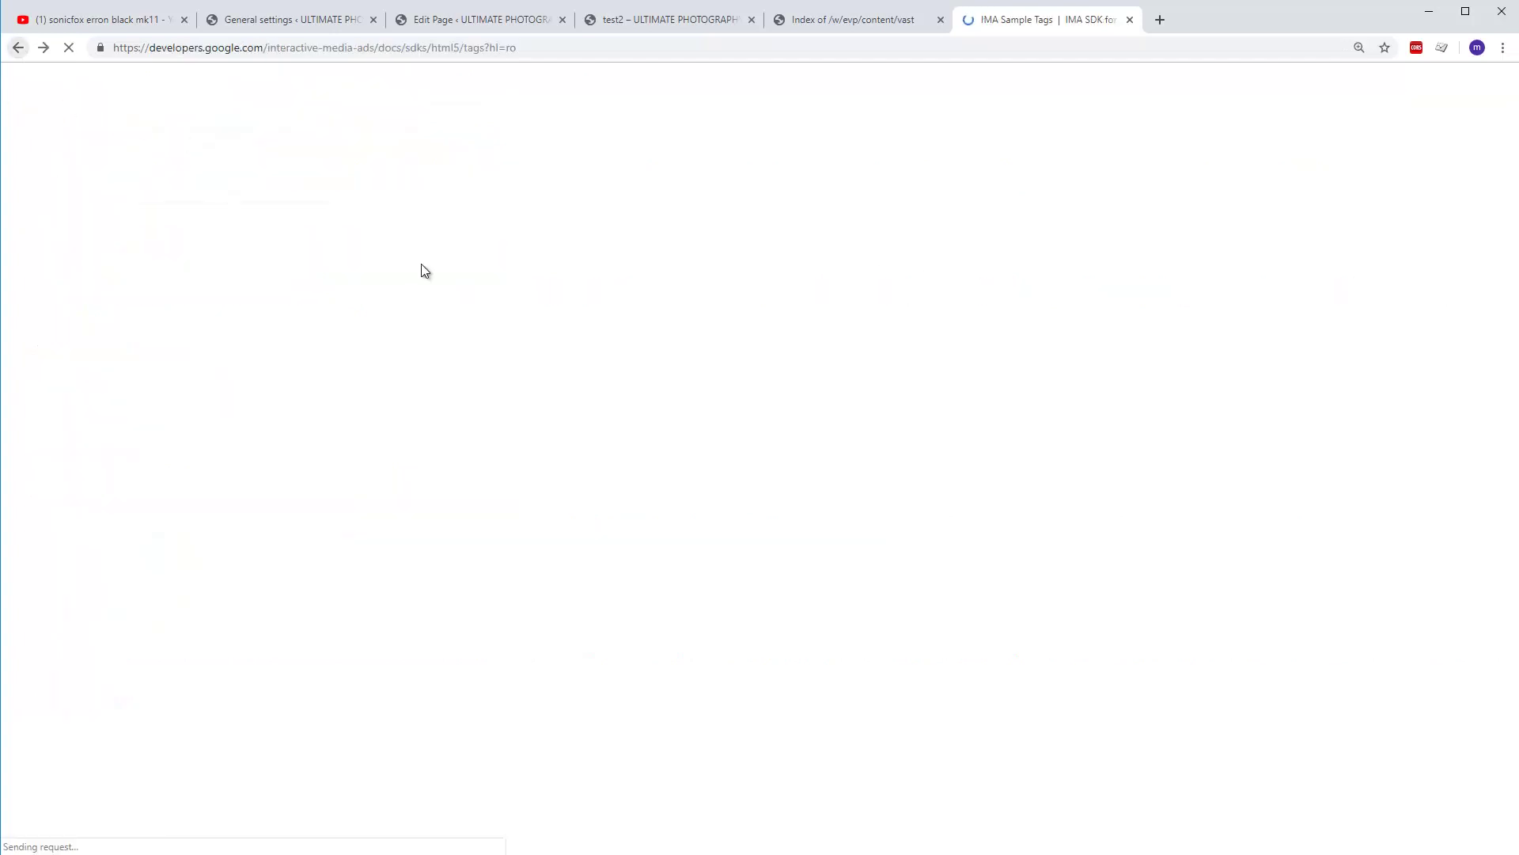
Open a redirect sample tag's VAST XML, reload it to confirm it's empty, then close it
click(518, 351)
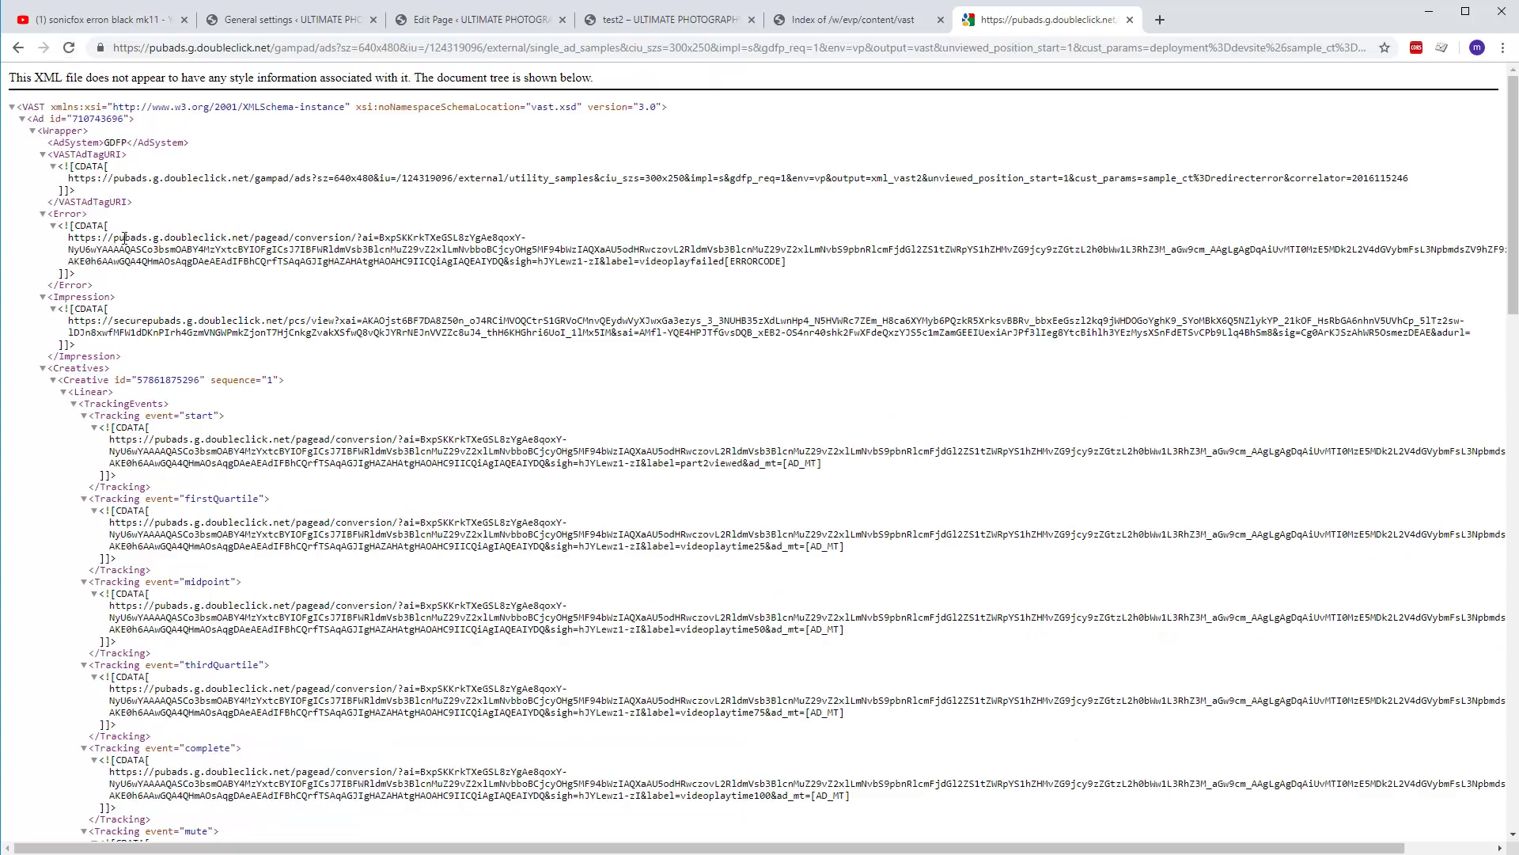
click(73, 46)
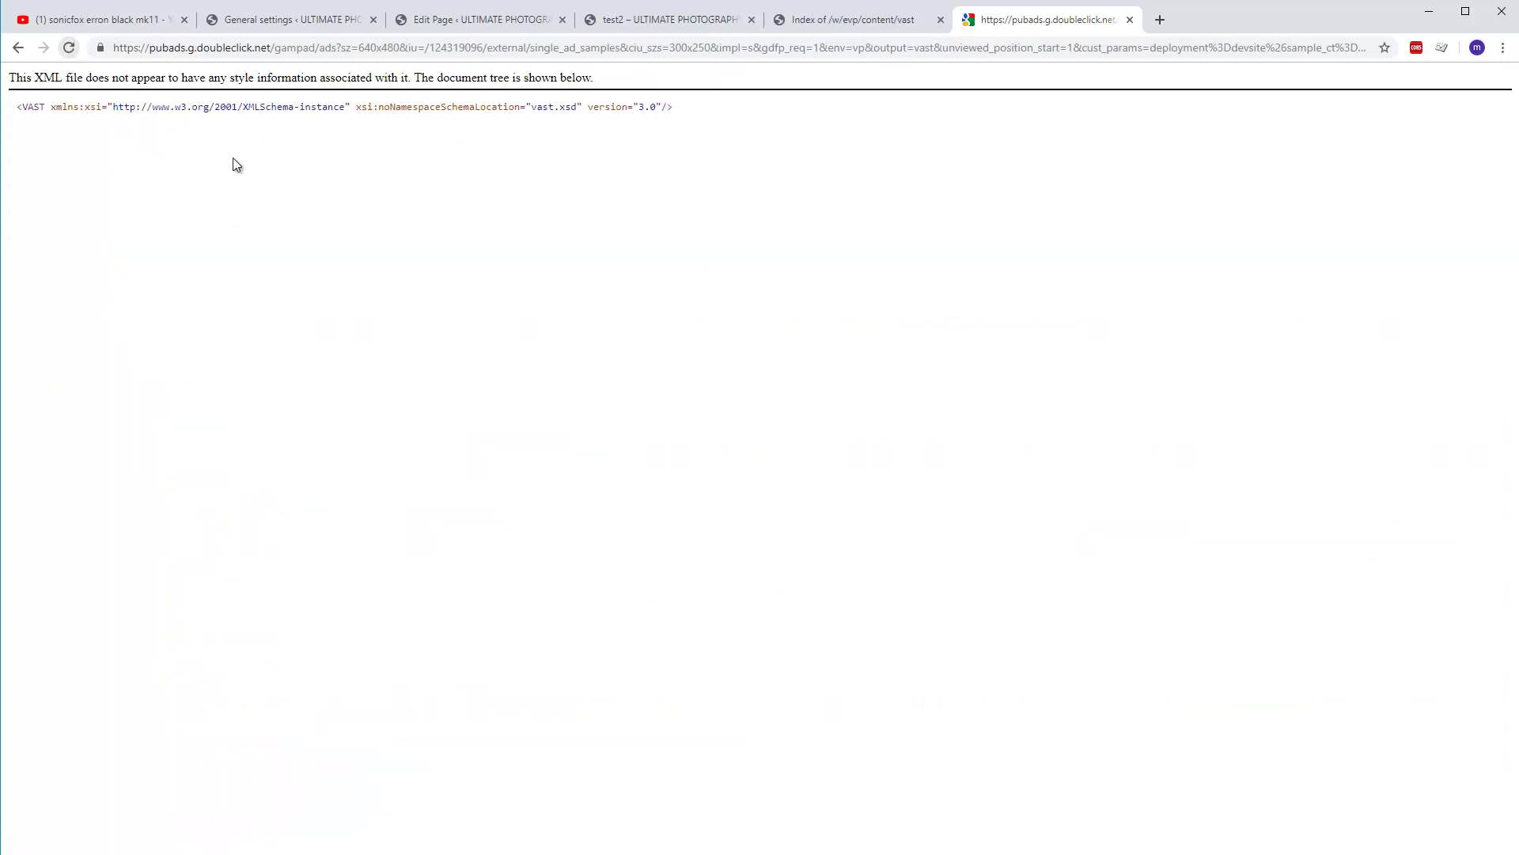
drag(671, 109, 17, 111)
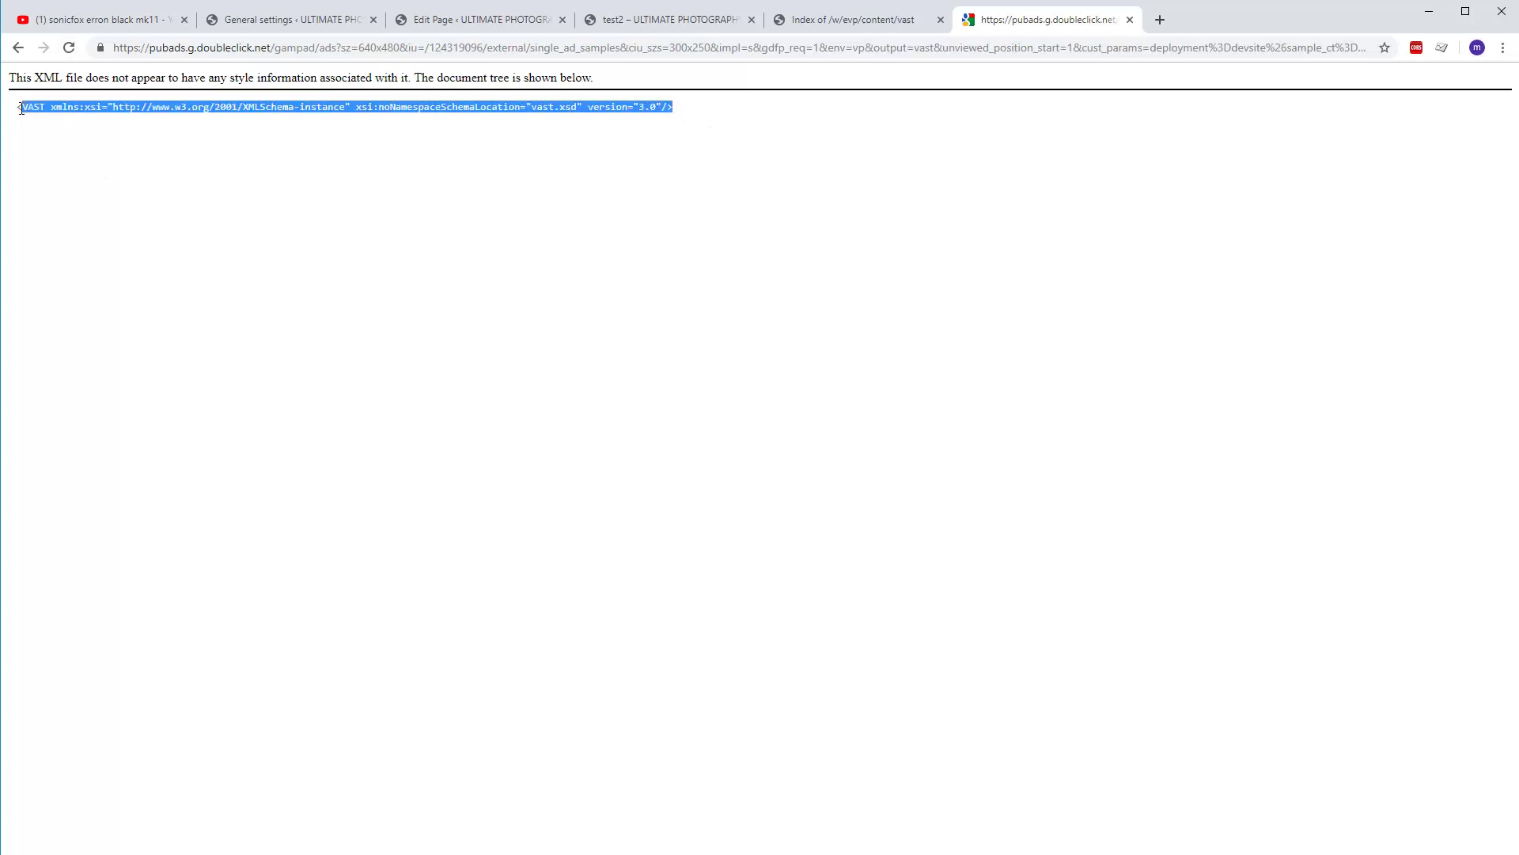
click(567, 255)
click(71, 56)
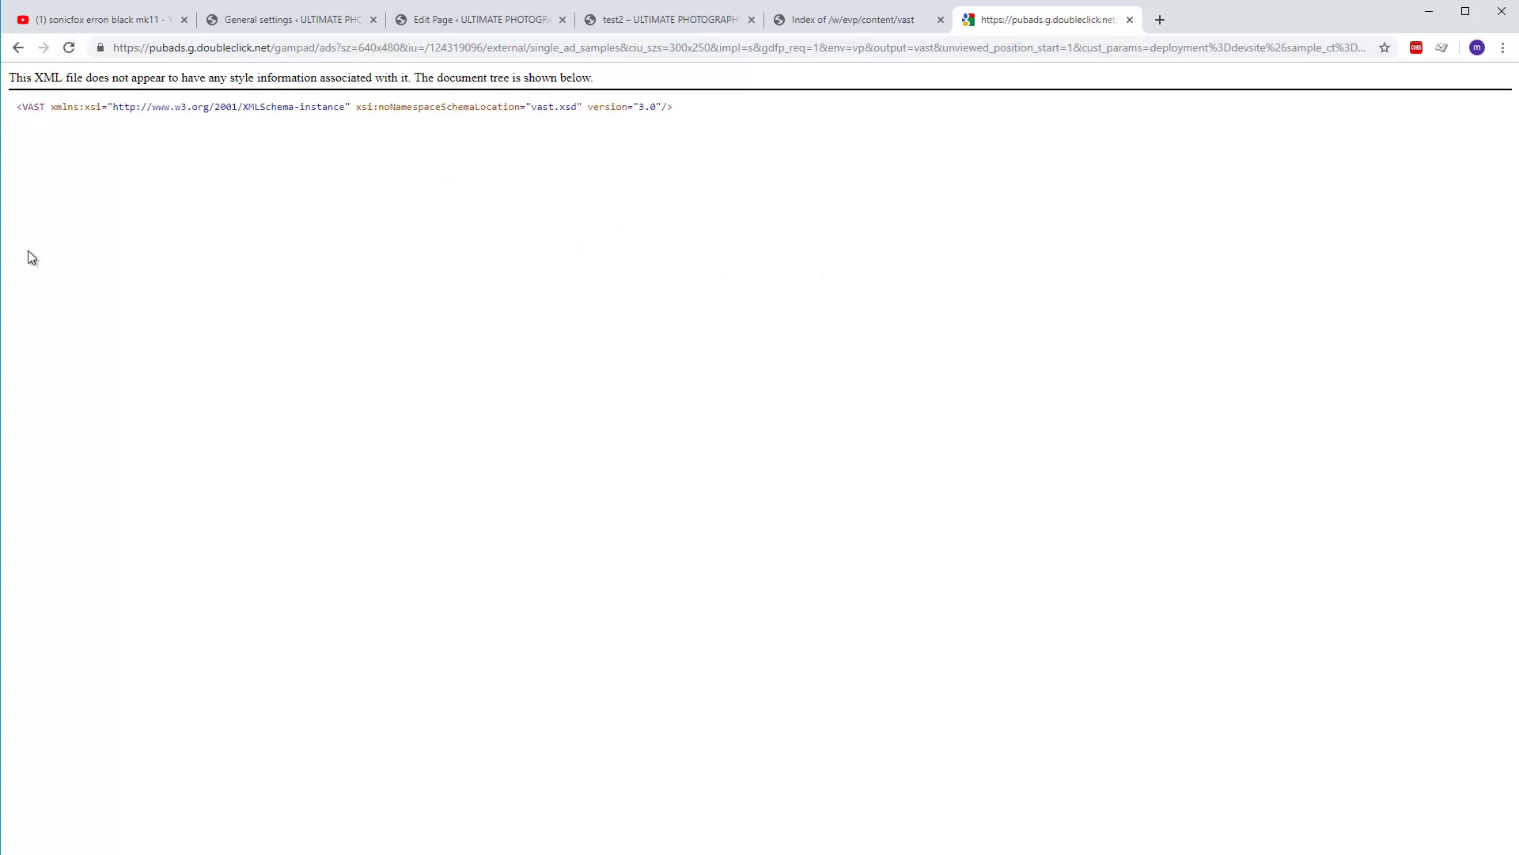
drag(4, 232, 2, 232)
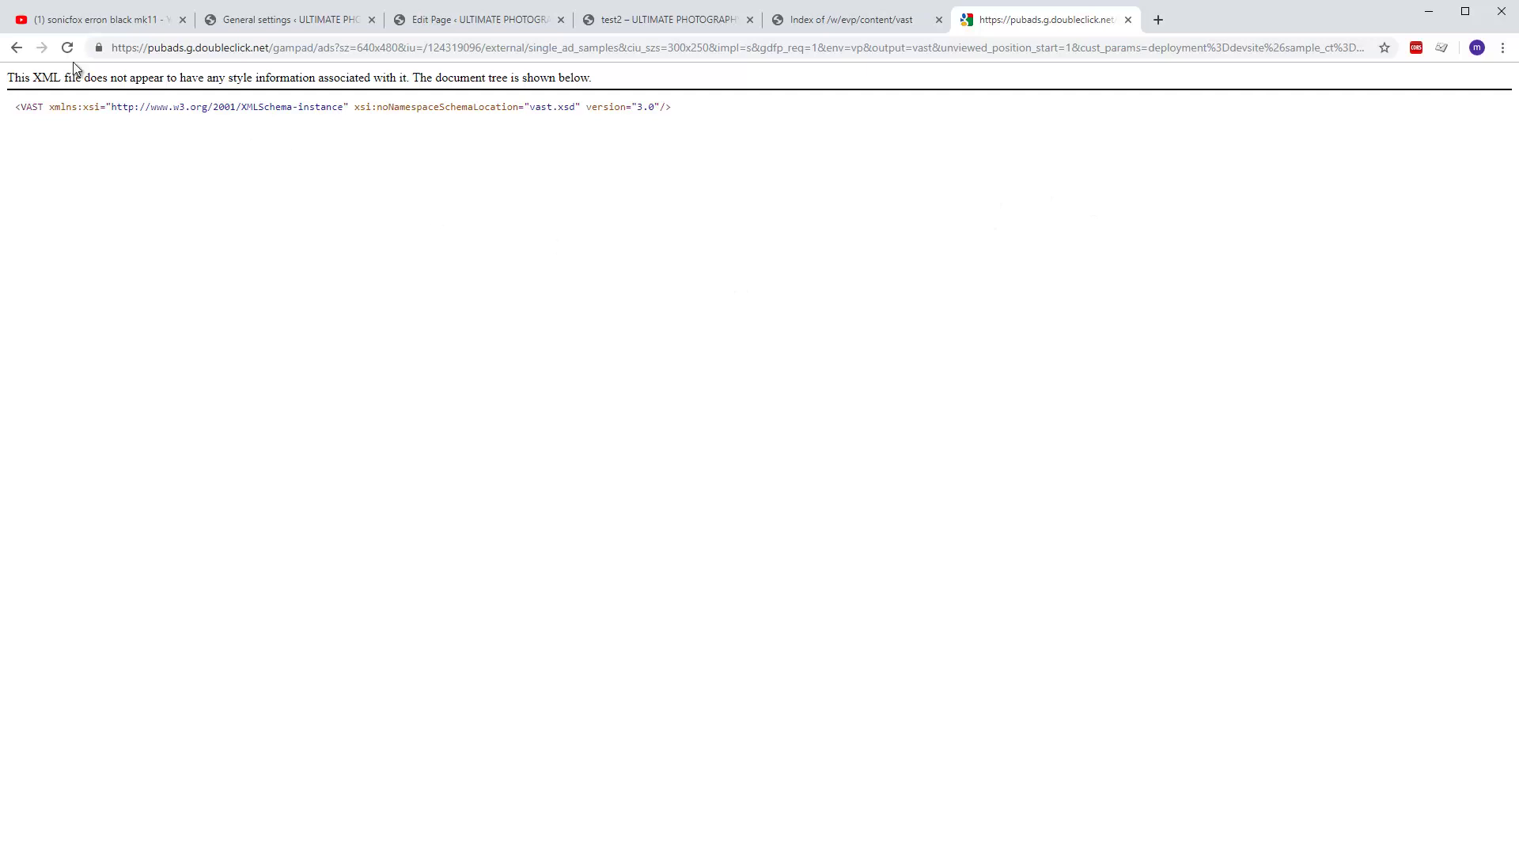
key(ctrl+w)
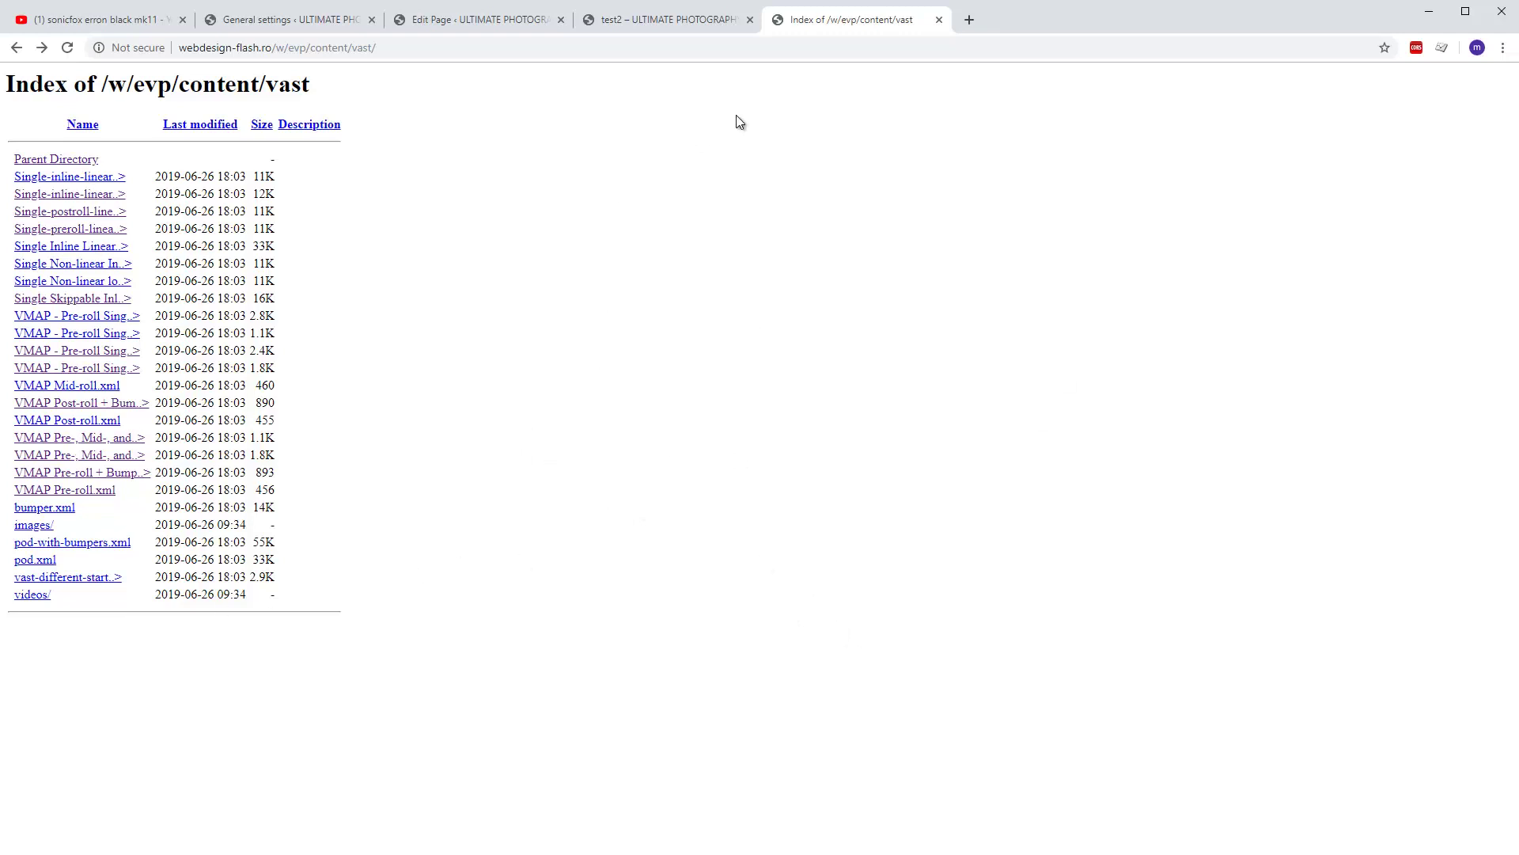
Look through the Edit Page, test2 and Index of /w/evp/content/vast tabs
click(519, 22)
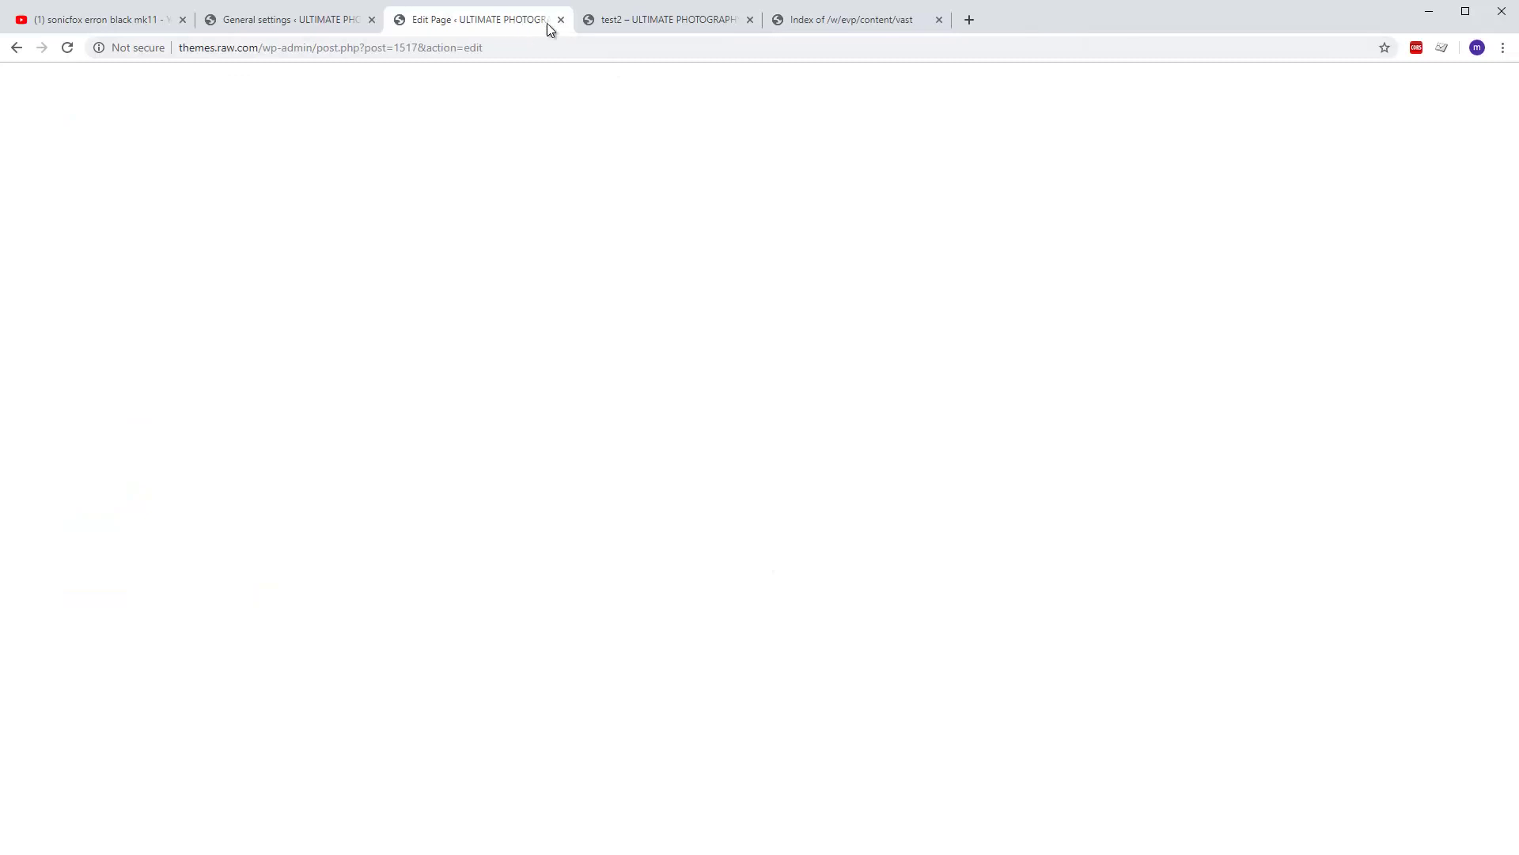
click(639, 28)
click(831, 19)
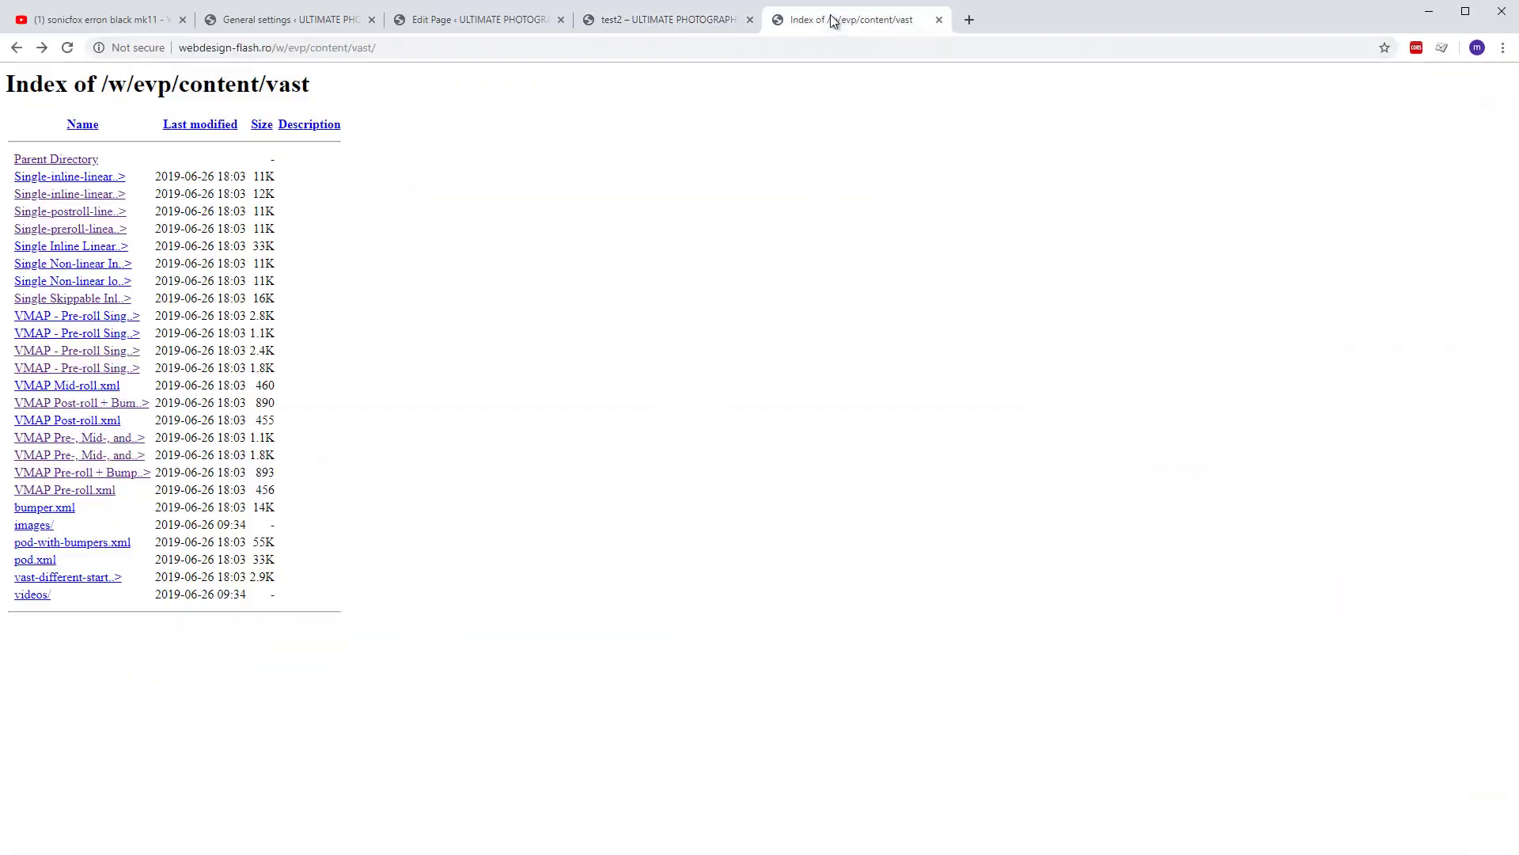
Search 'vast template' in a new tab and open IAB's VAST 3.0 page
click(968, 20)
text(vast )
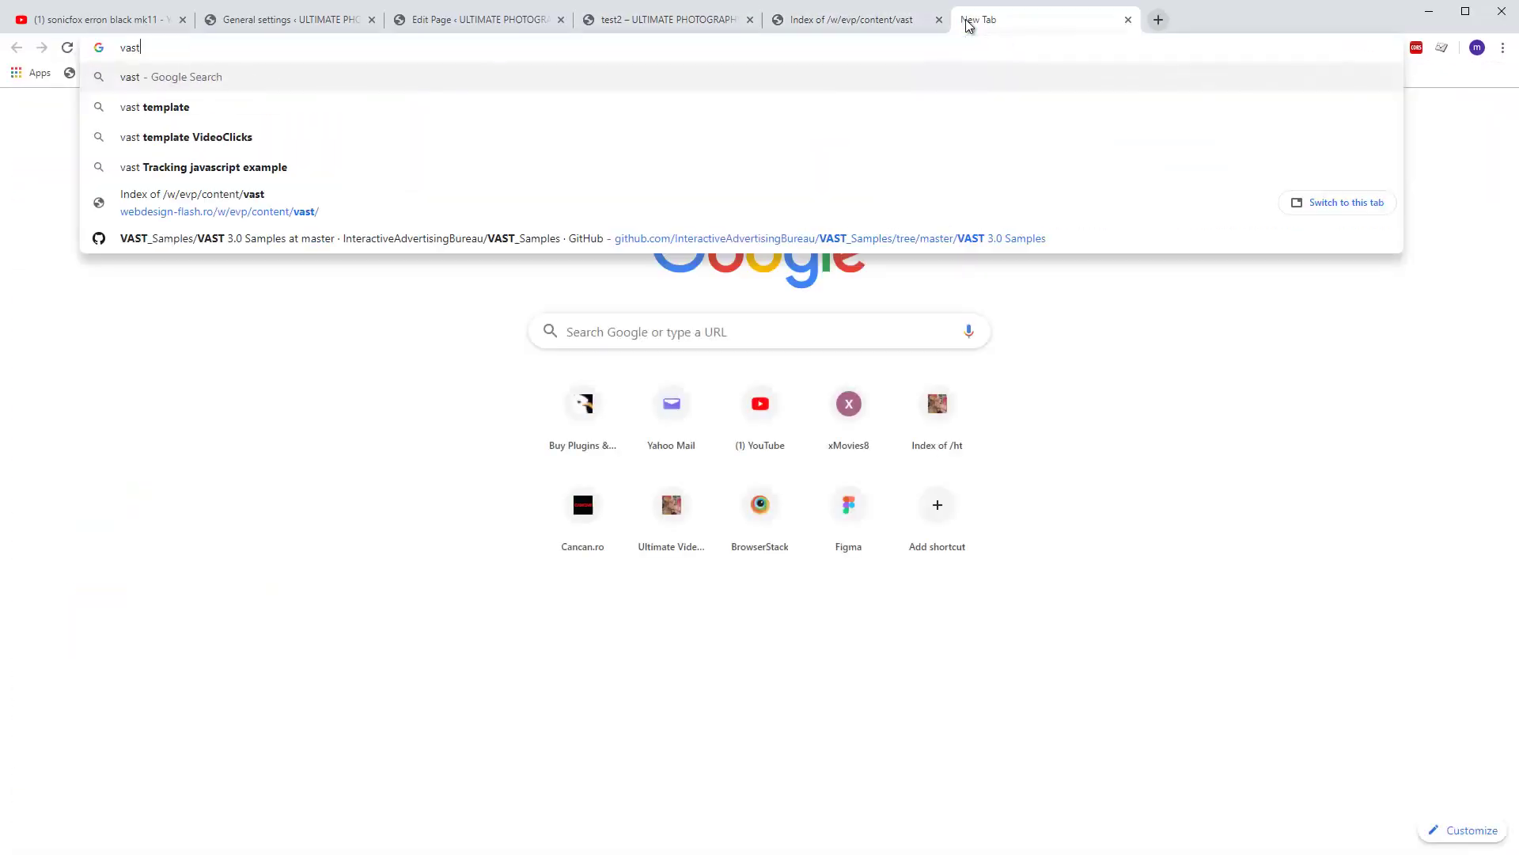
text(te)
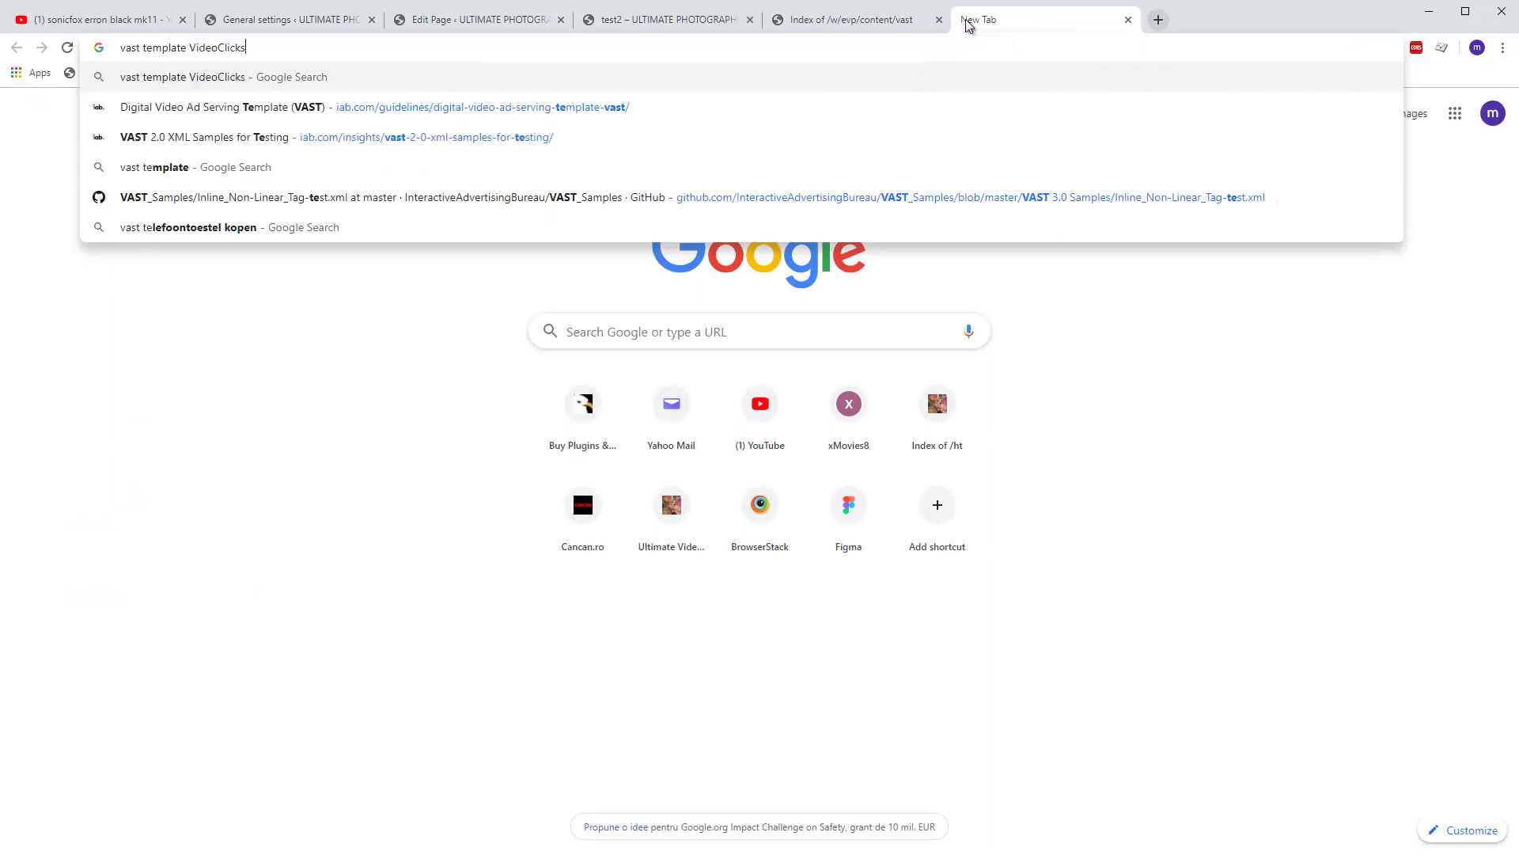
key(BackSpace)
key(BackSpace)
key(BackSpace)
key(BackSpace)
key(BackSpace)
key(BackSpace)
key(BackSpace)
key(BackSpace)
key(BackSpace)
key(BackSpace)
key(BackSpace)
key(BackSpace)
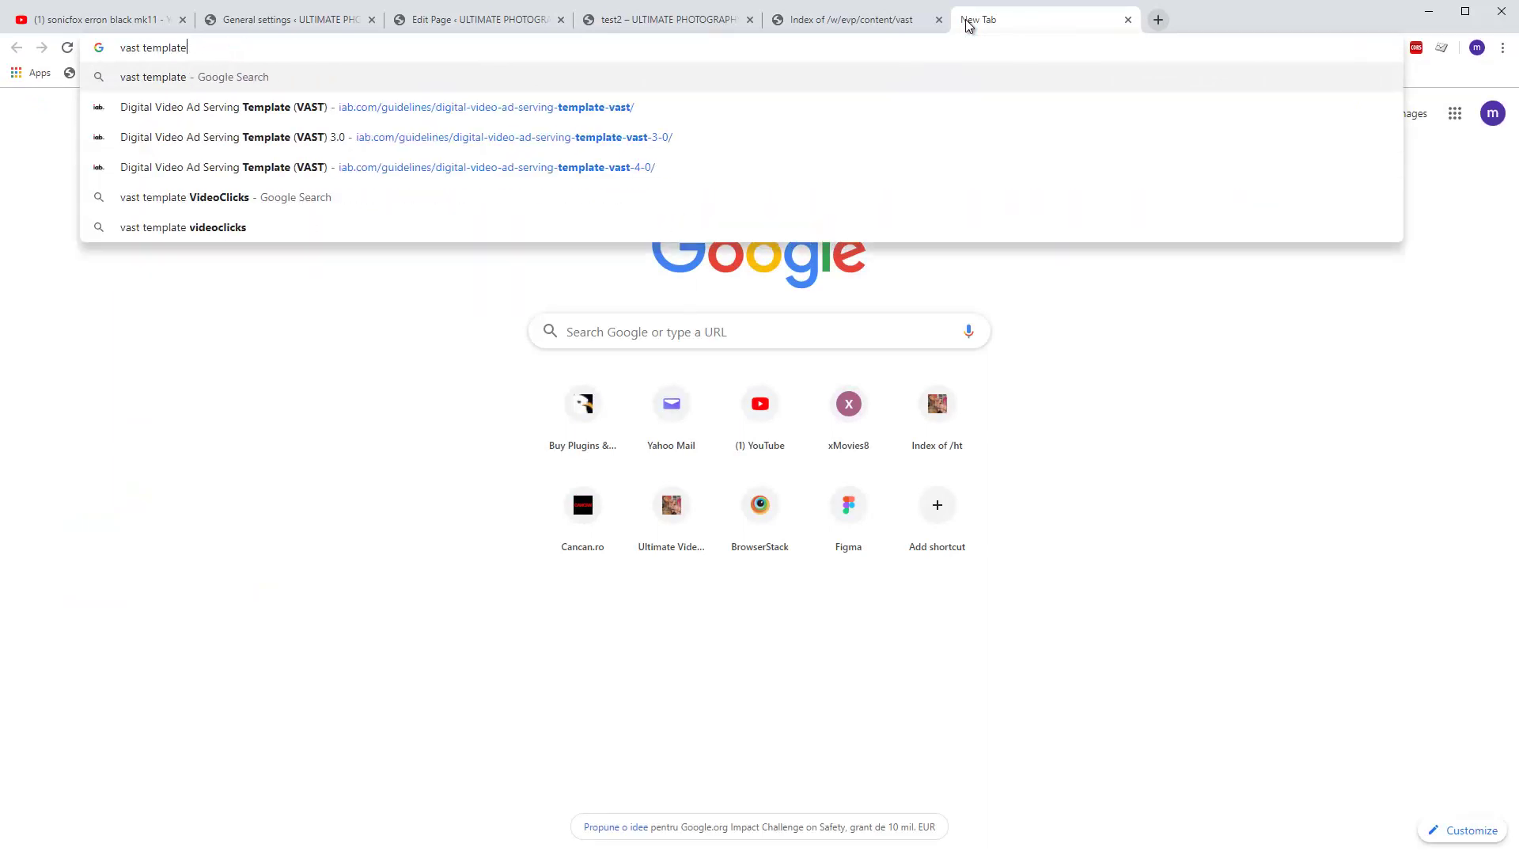
key(Return)
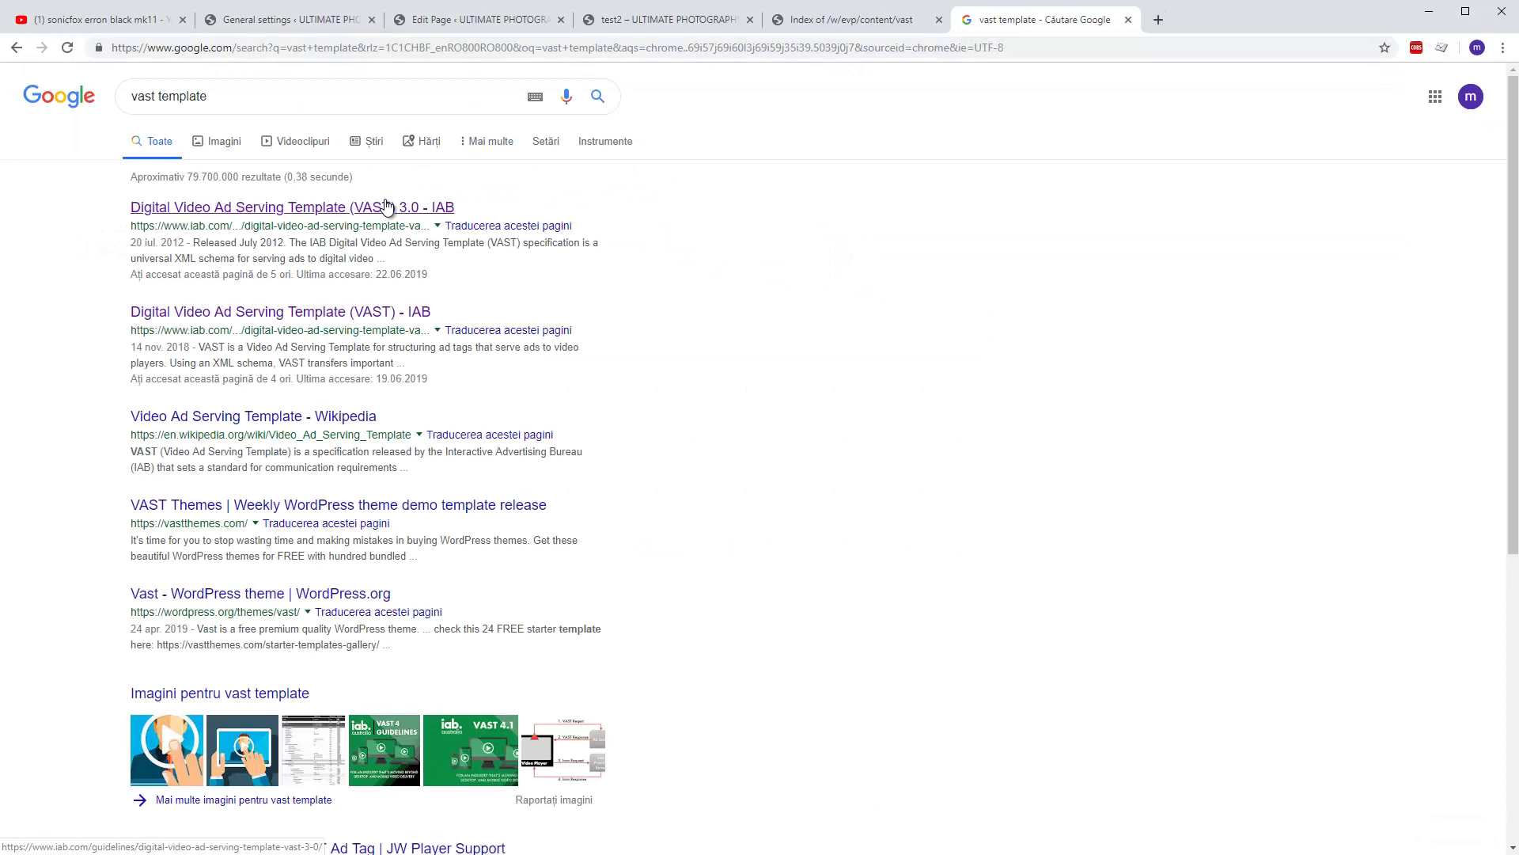
click(388, 208)
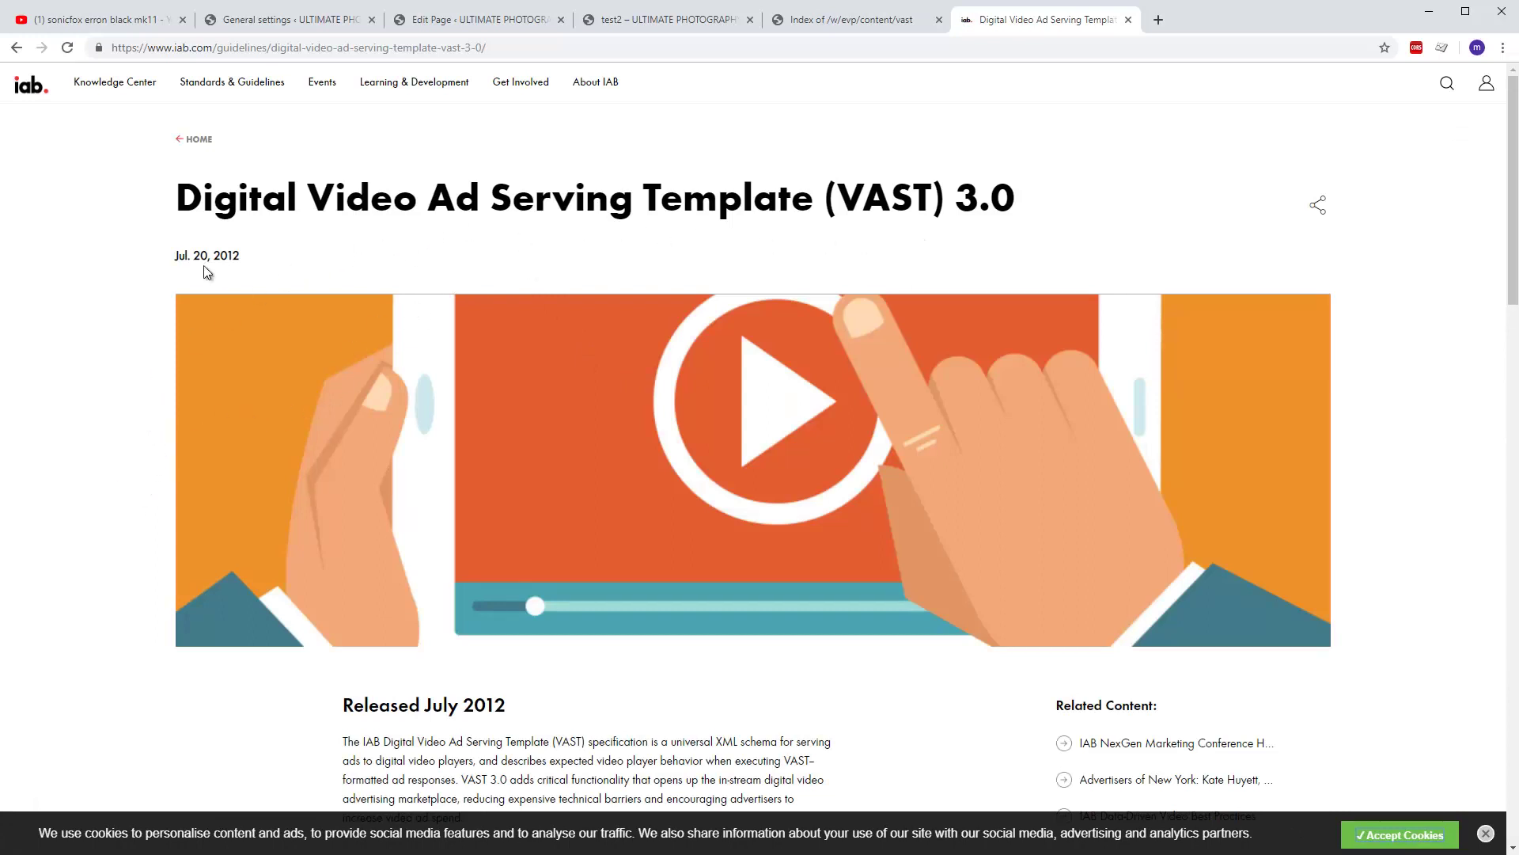
Scroll through the IAB VAST 3.0 page, then close its tab
scroll(182, 396, down, 1)
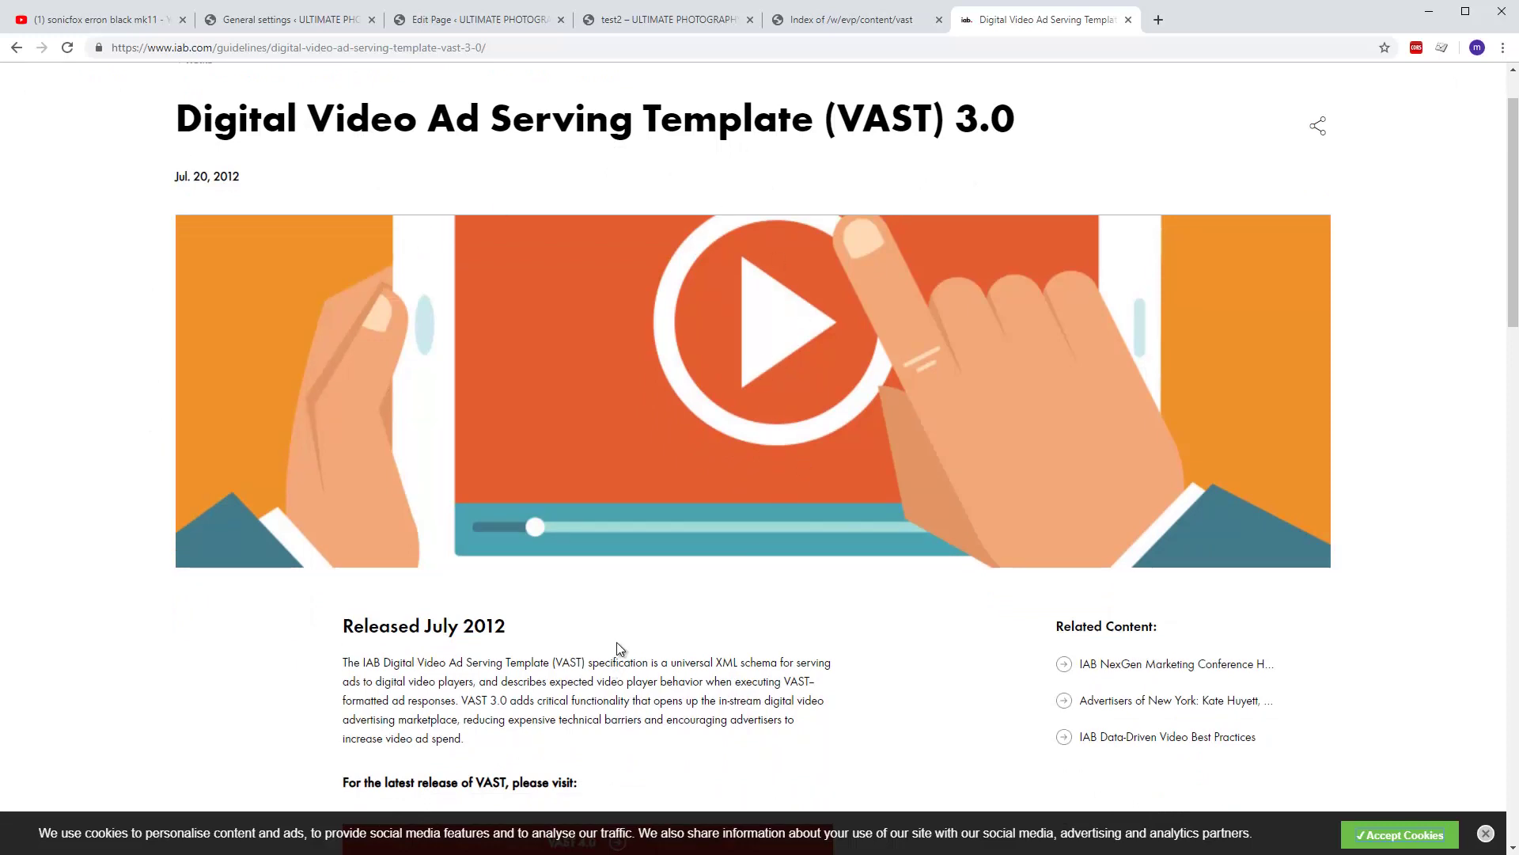
scroll(554, 649, down, 3)
scroll(604, 543, down, 2)
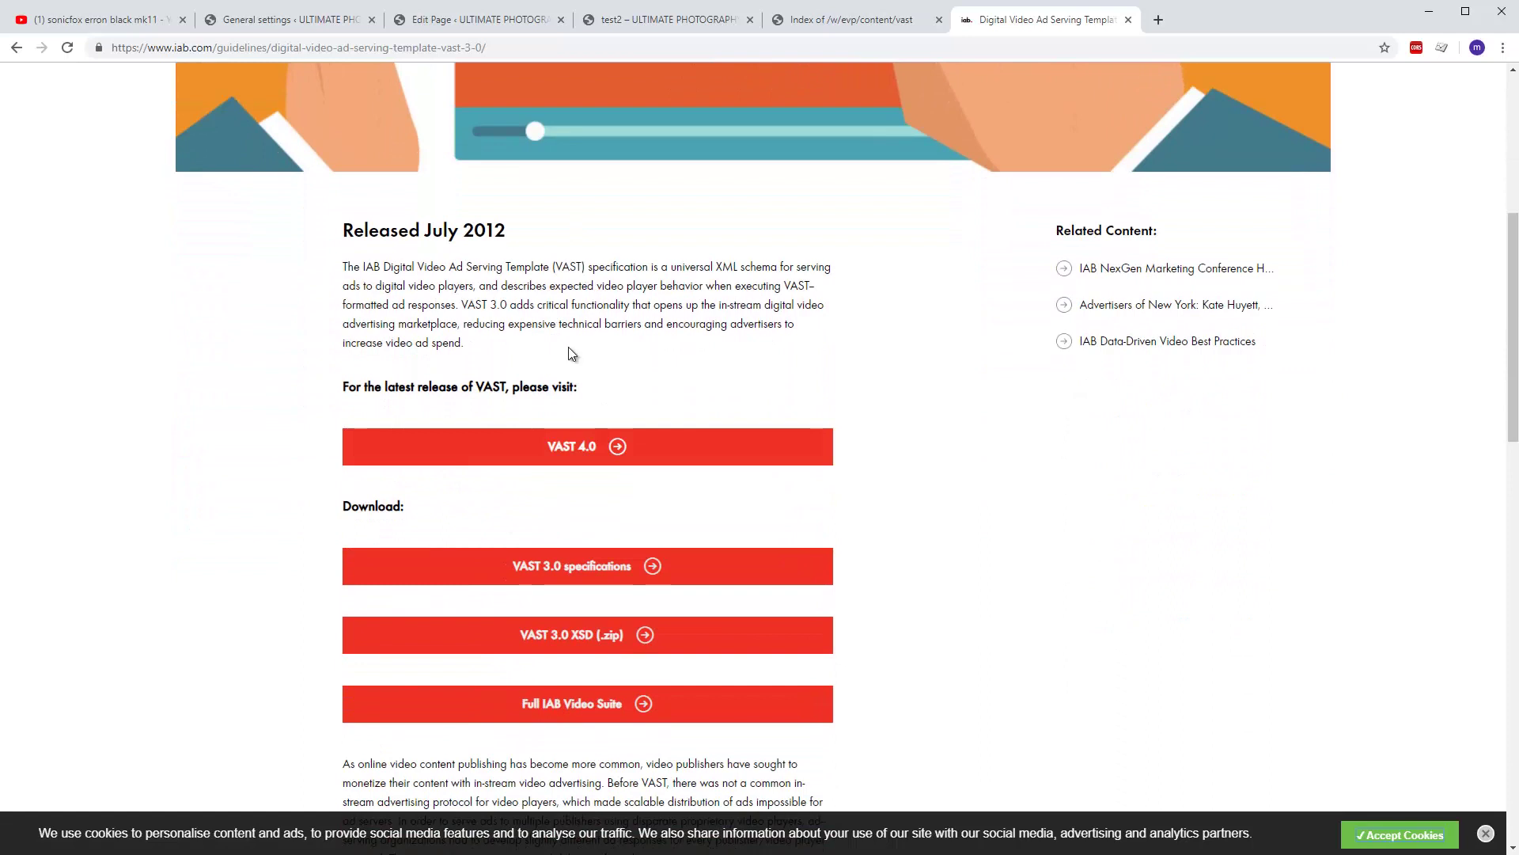
drag(823, 802, 764, 372)
click(763, 372)
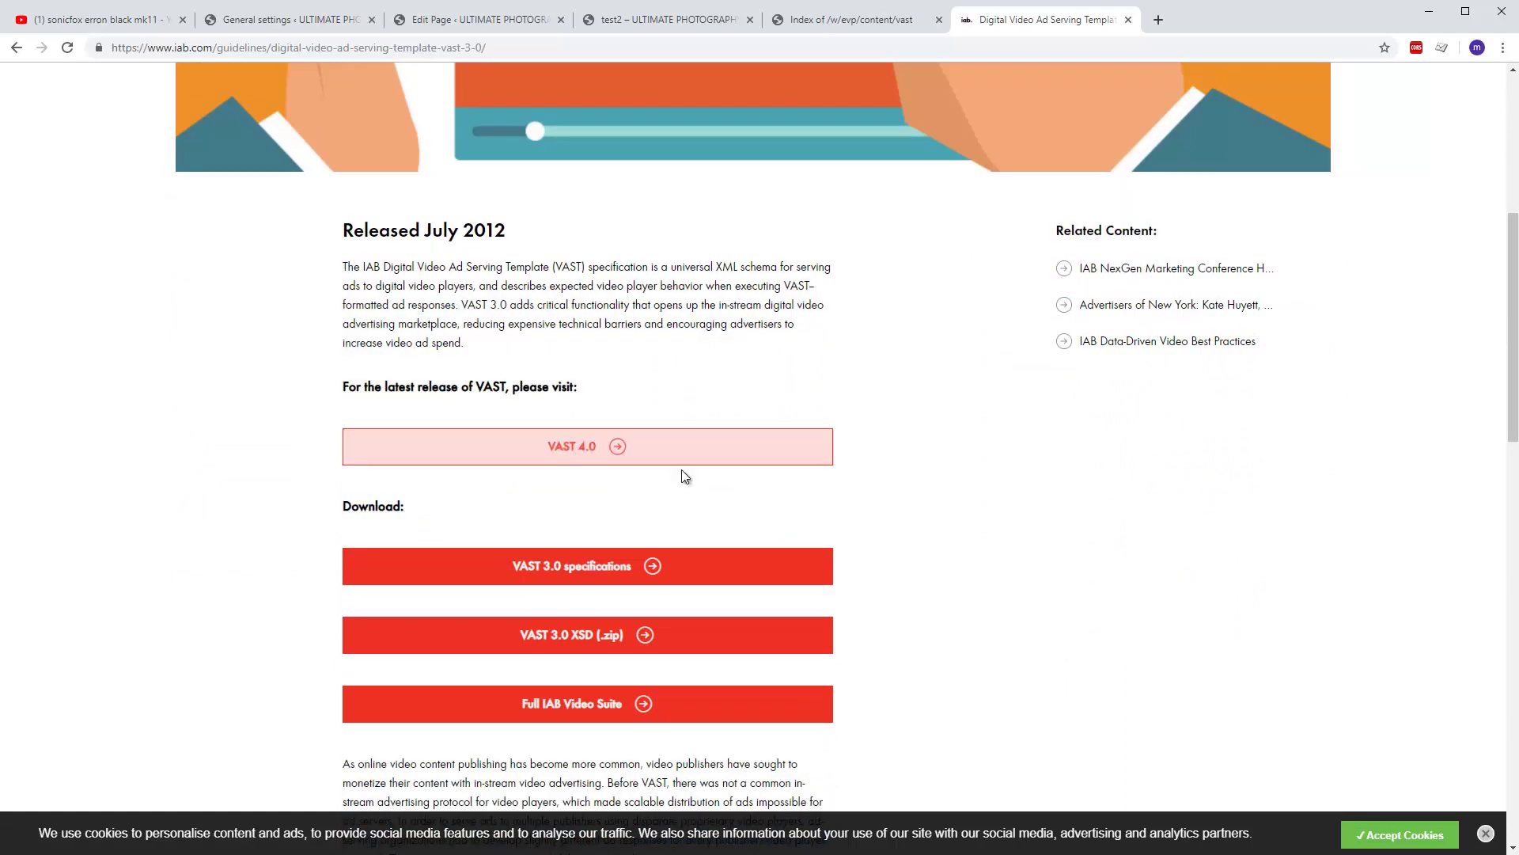
click(1128, 20)
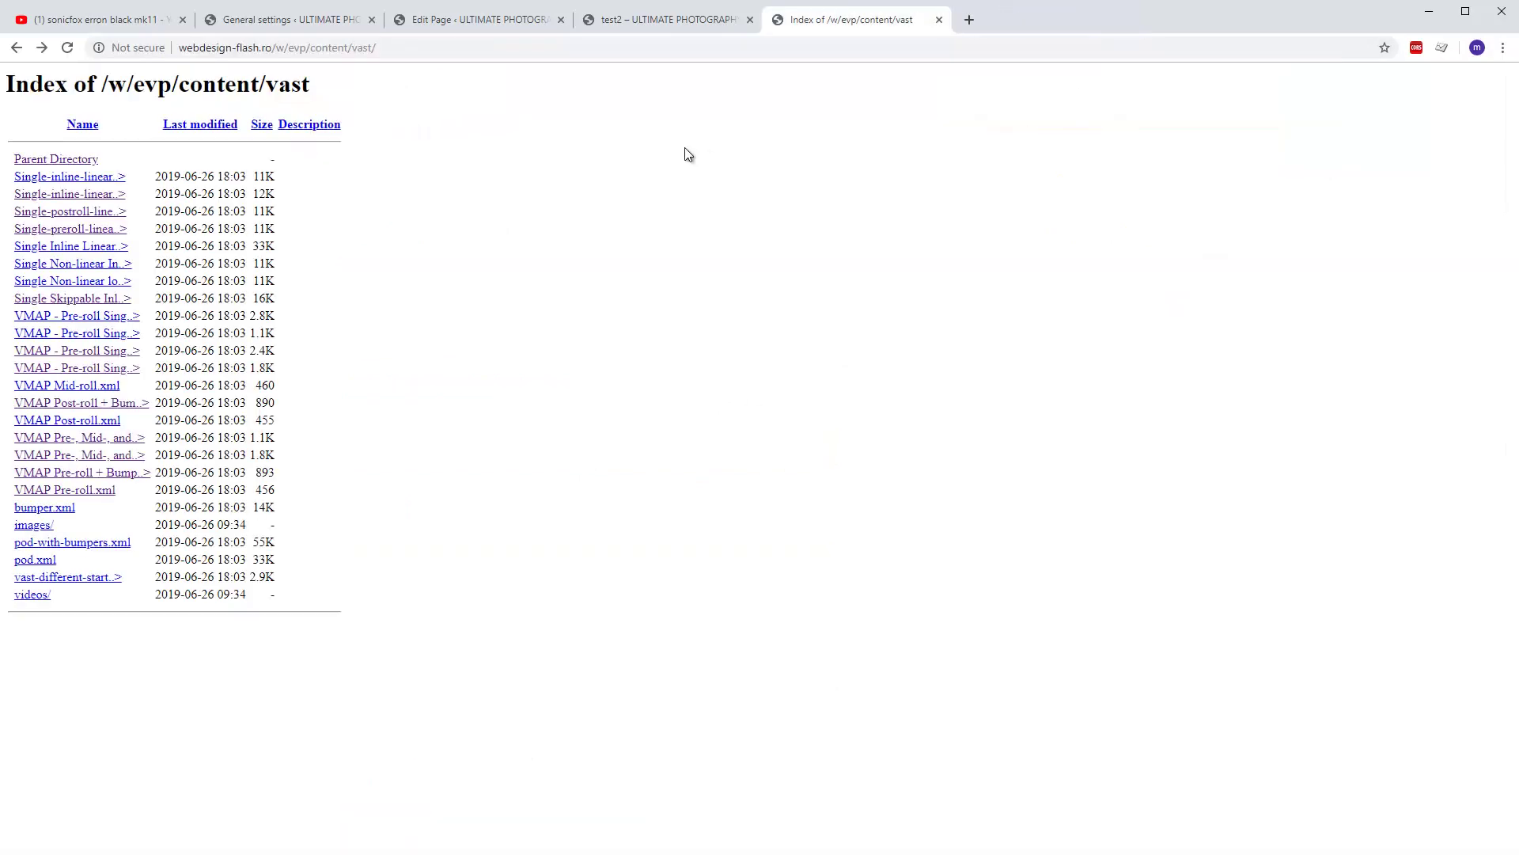
Open Single-inline-linear-middle.xml, copy its full URL, then return to the video player settings
click(95, 194)
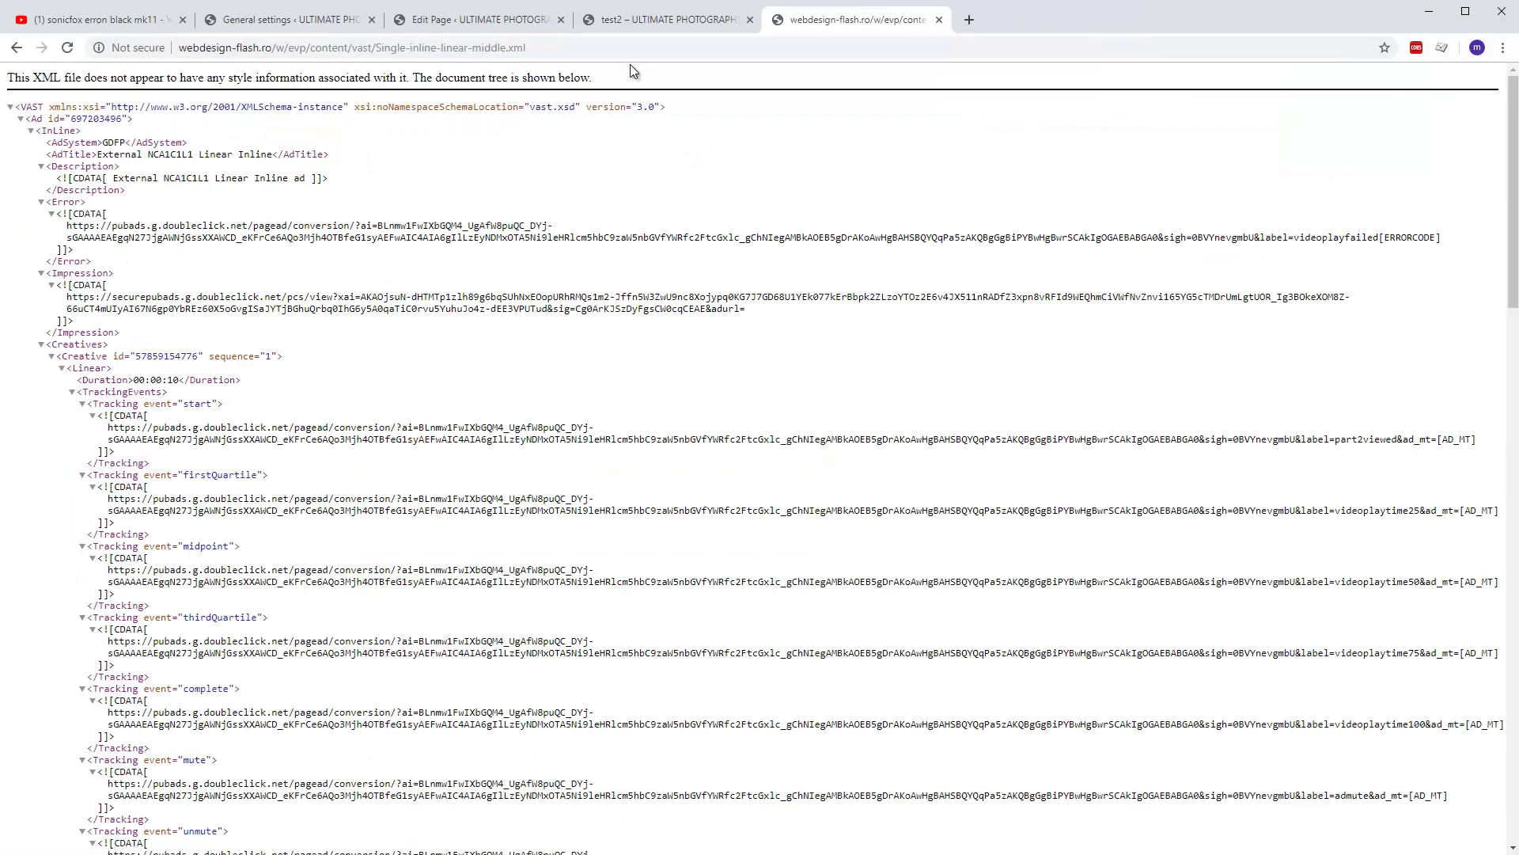
click(612, 49)
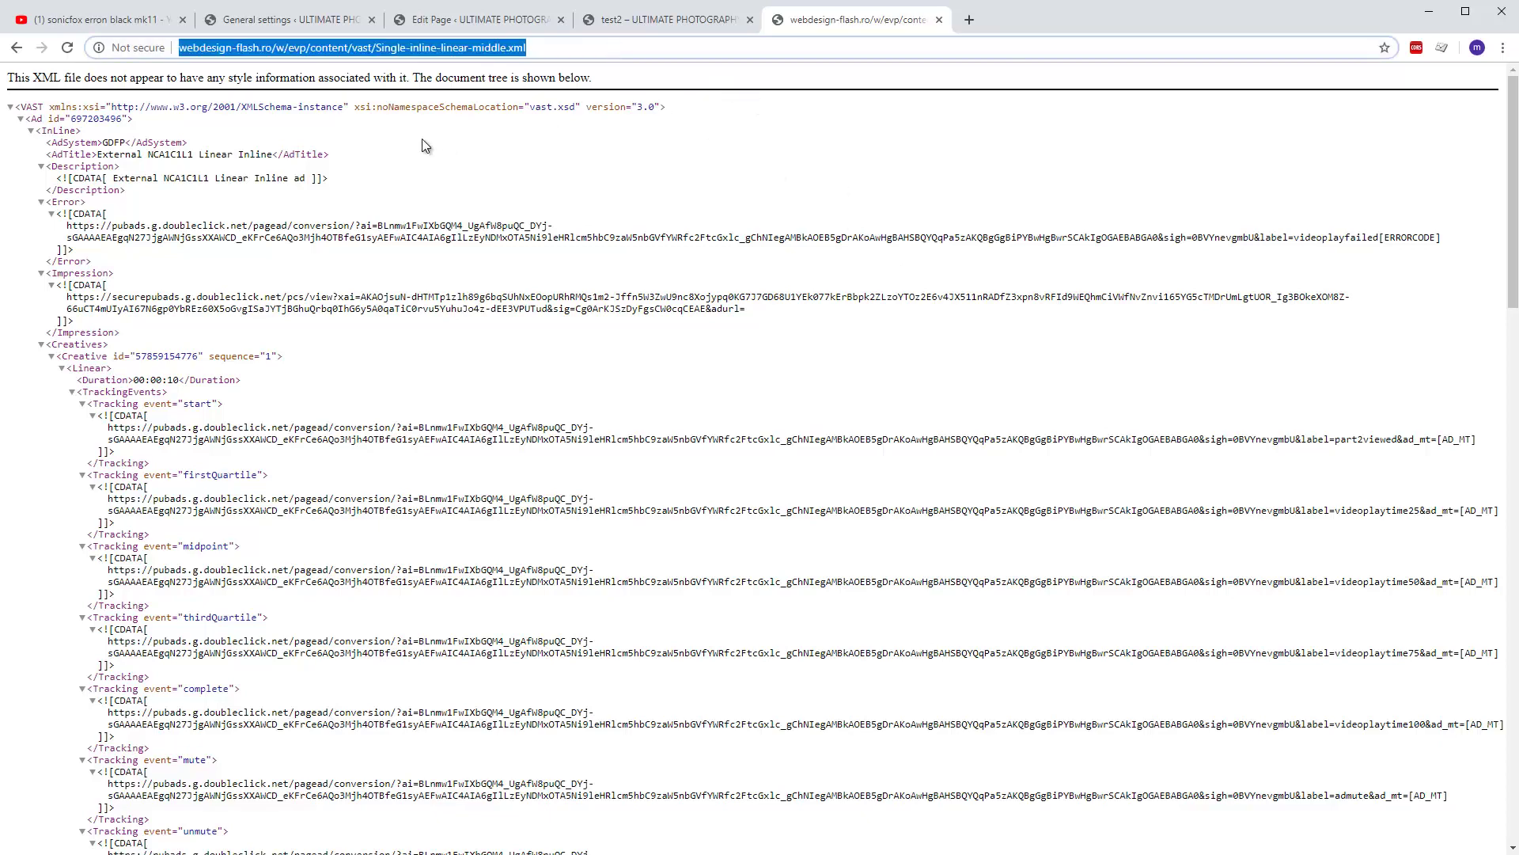
click(543, 164)
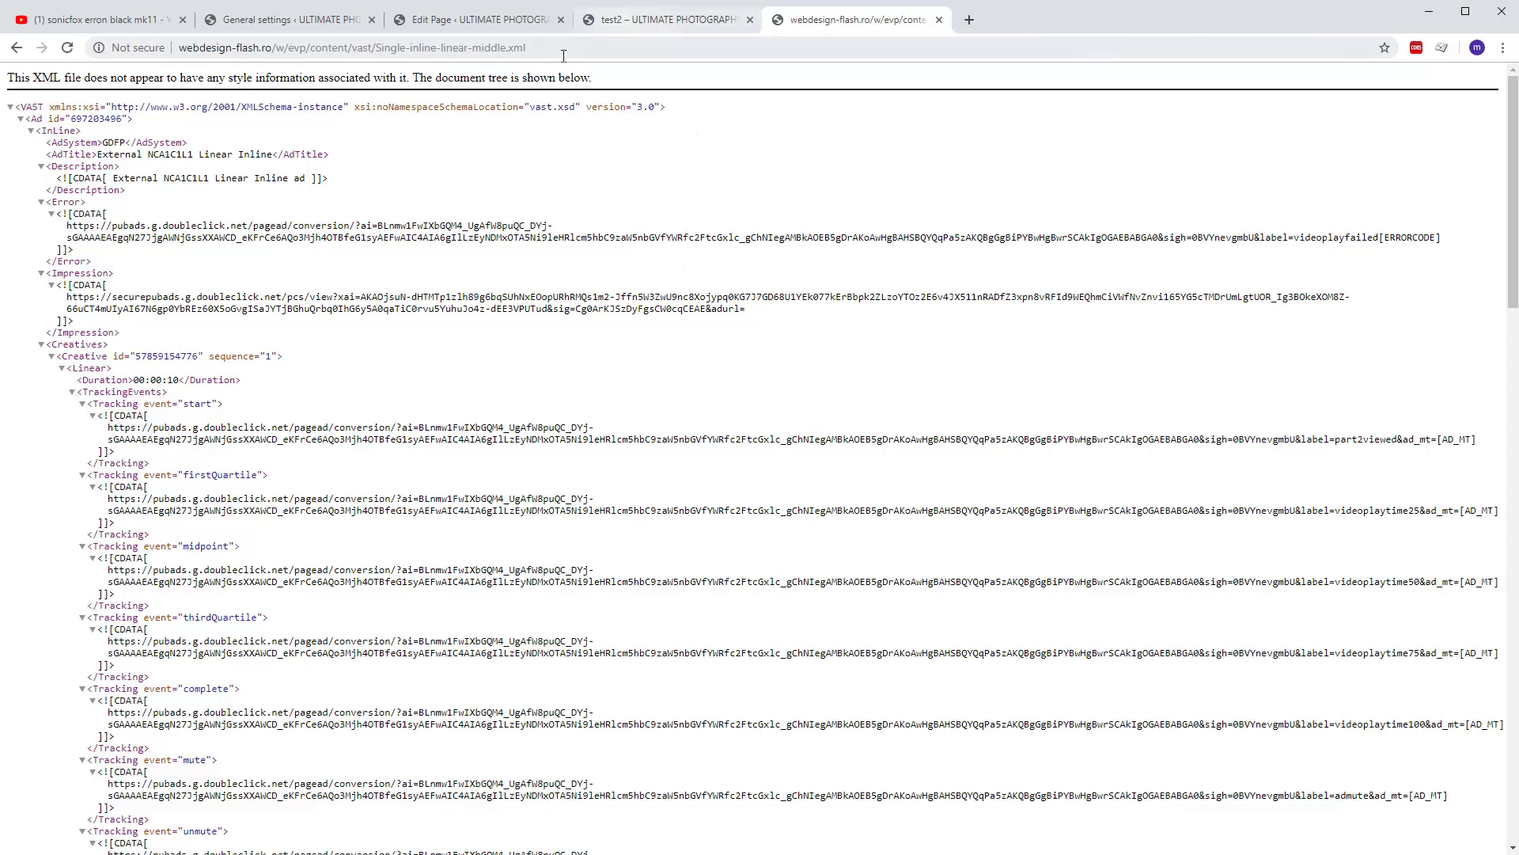
drag(568, 49, 175, 49)
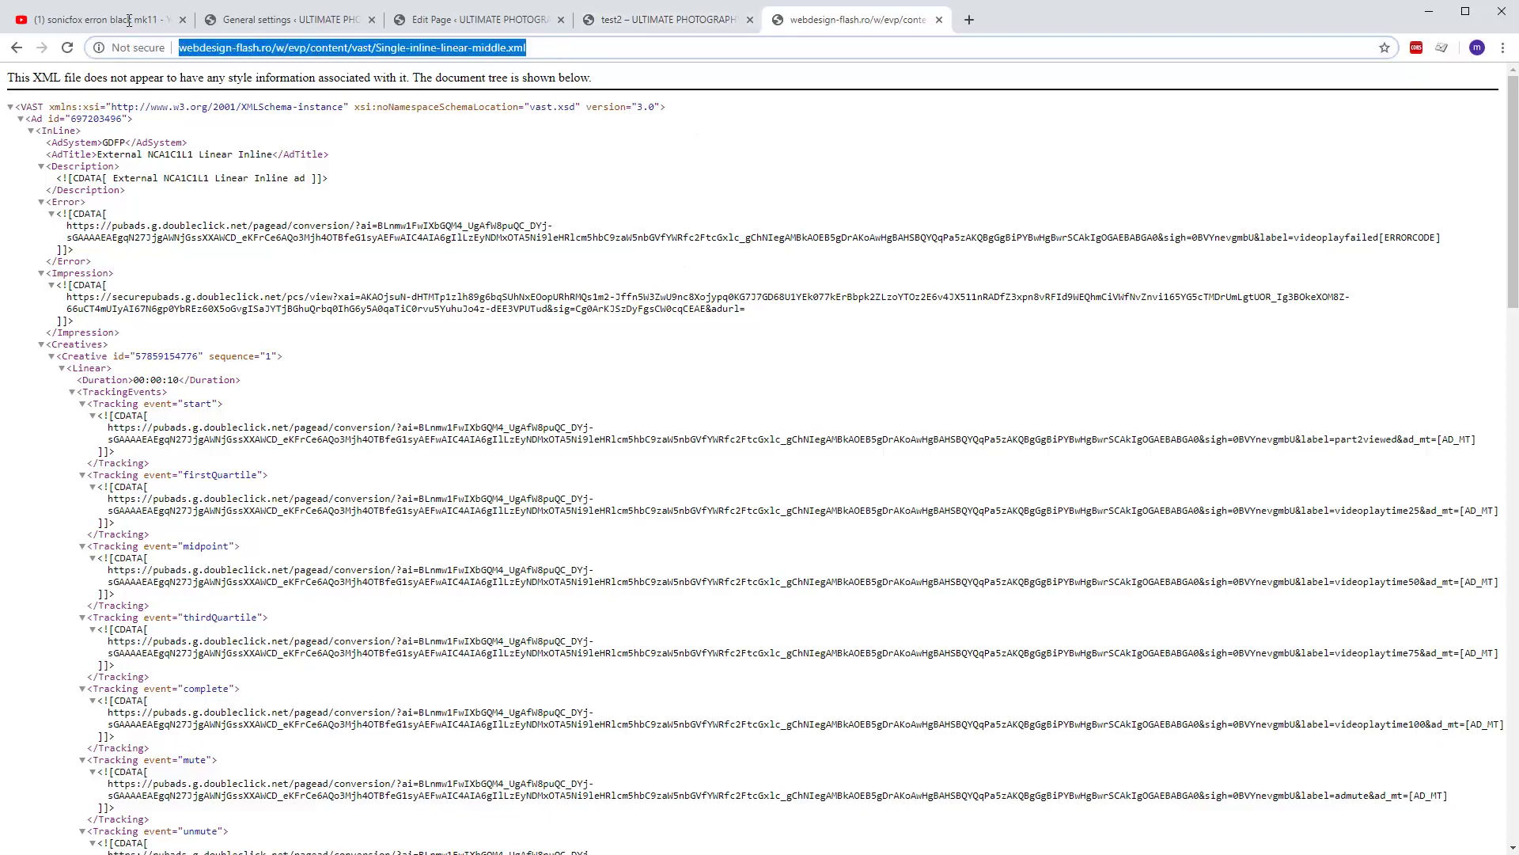
click(303, 27)
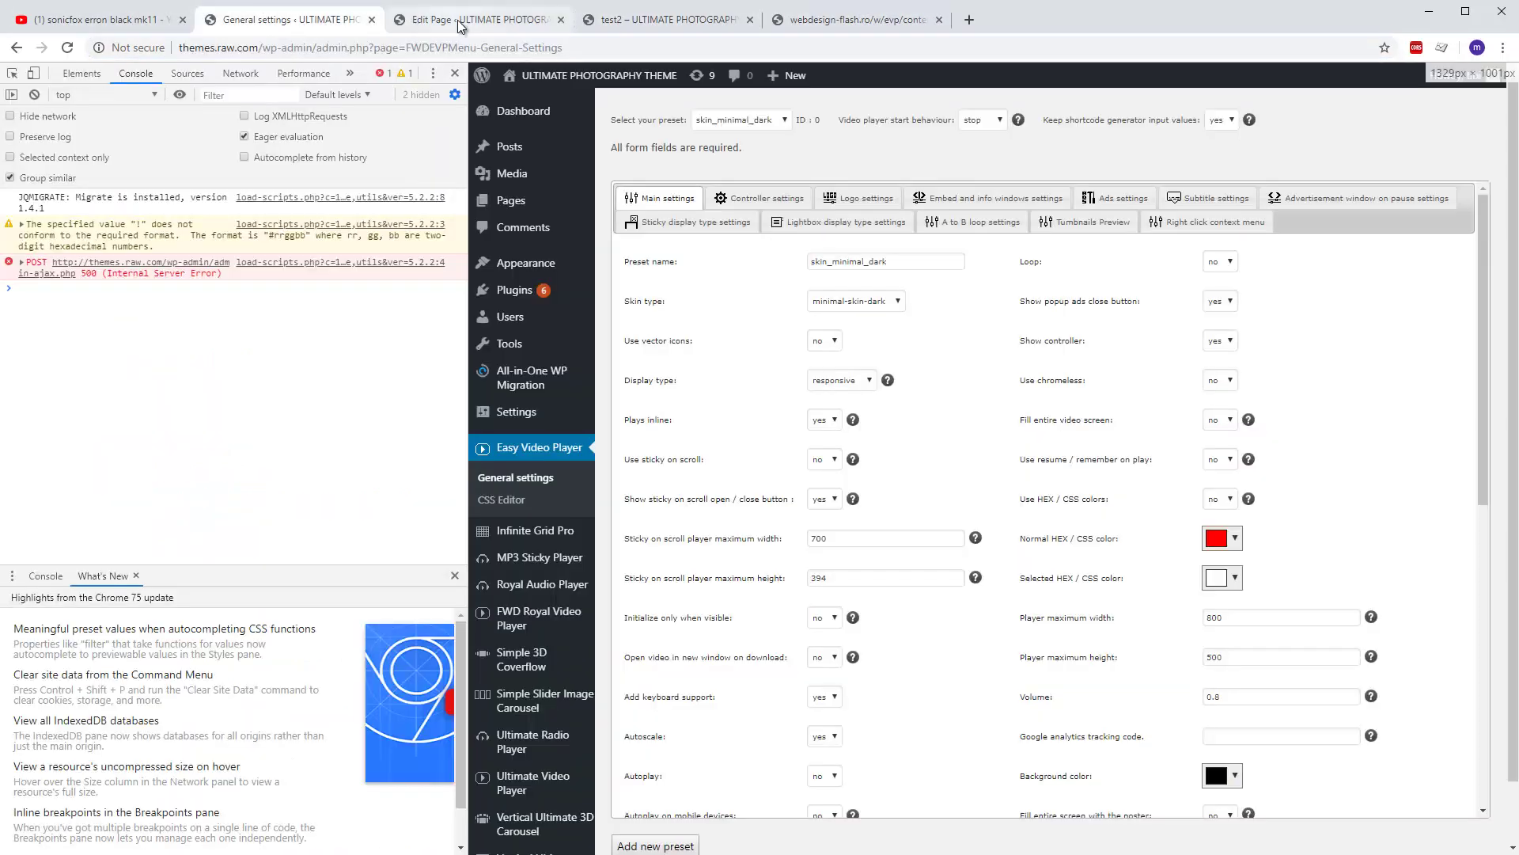
Close DevTools and return to the test2 page editor's shortcode generator
click(443, 22)
click(303, 23)
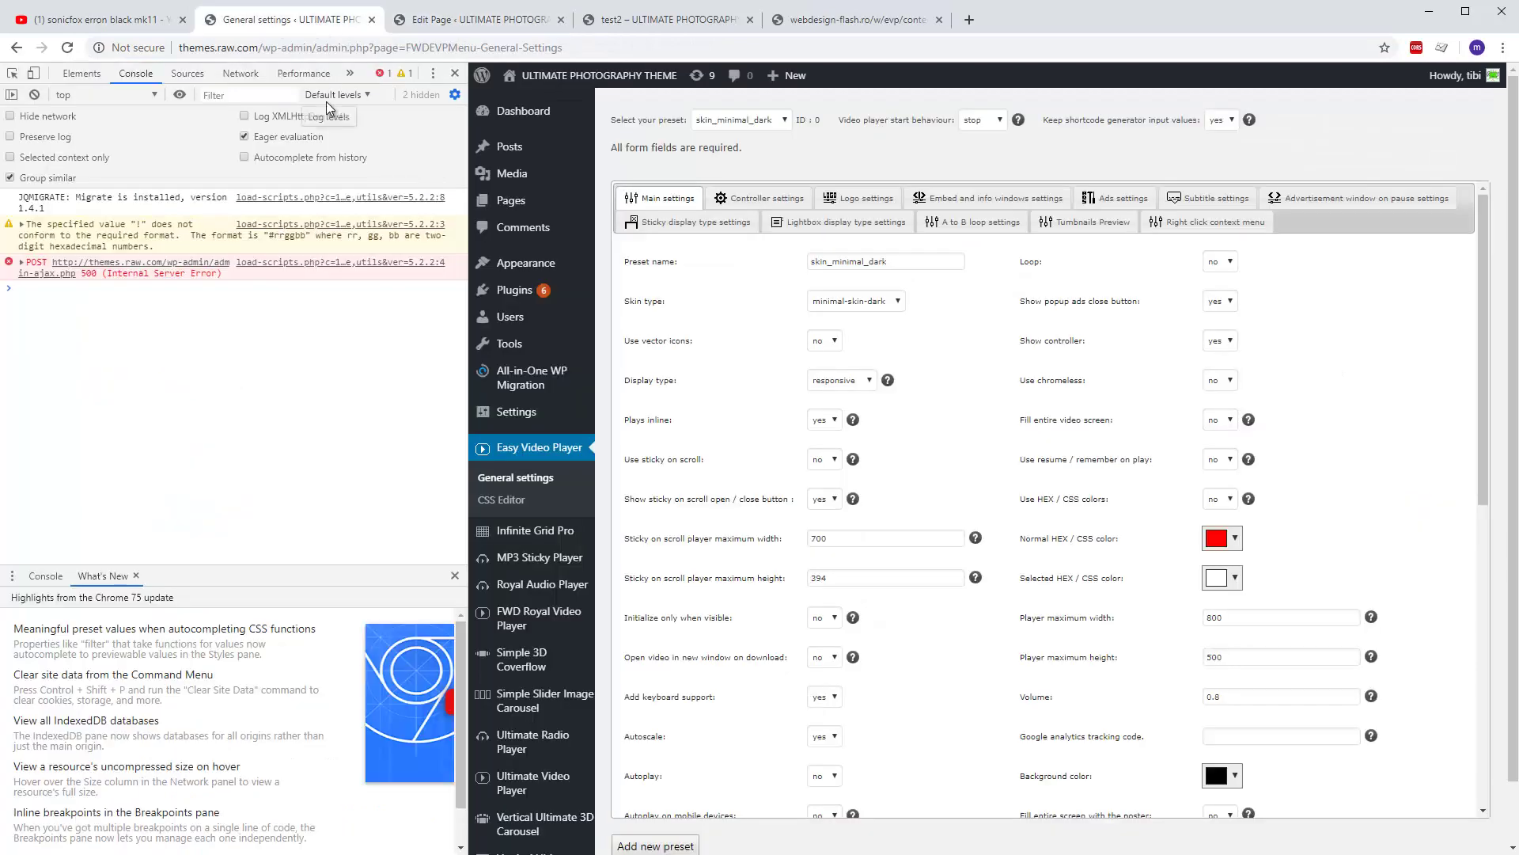
click(457, 73)
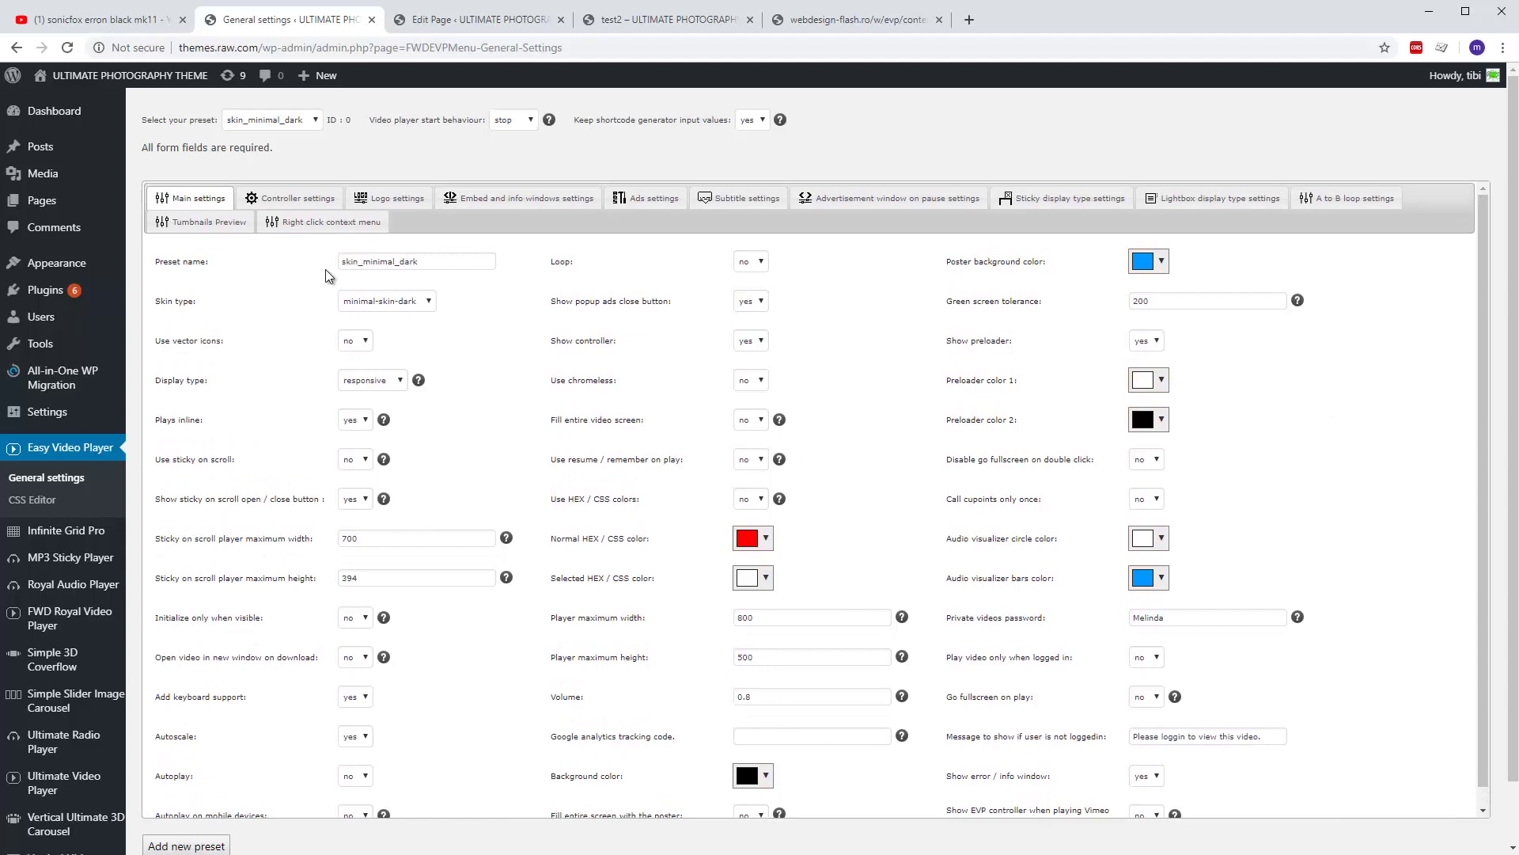
click(487, 27)
scroll(783, 539, down, 2)
scroll(765, 499, down, 1)
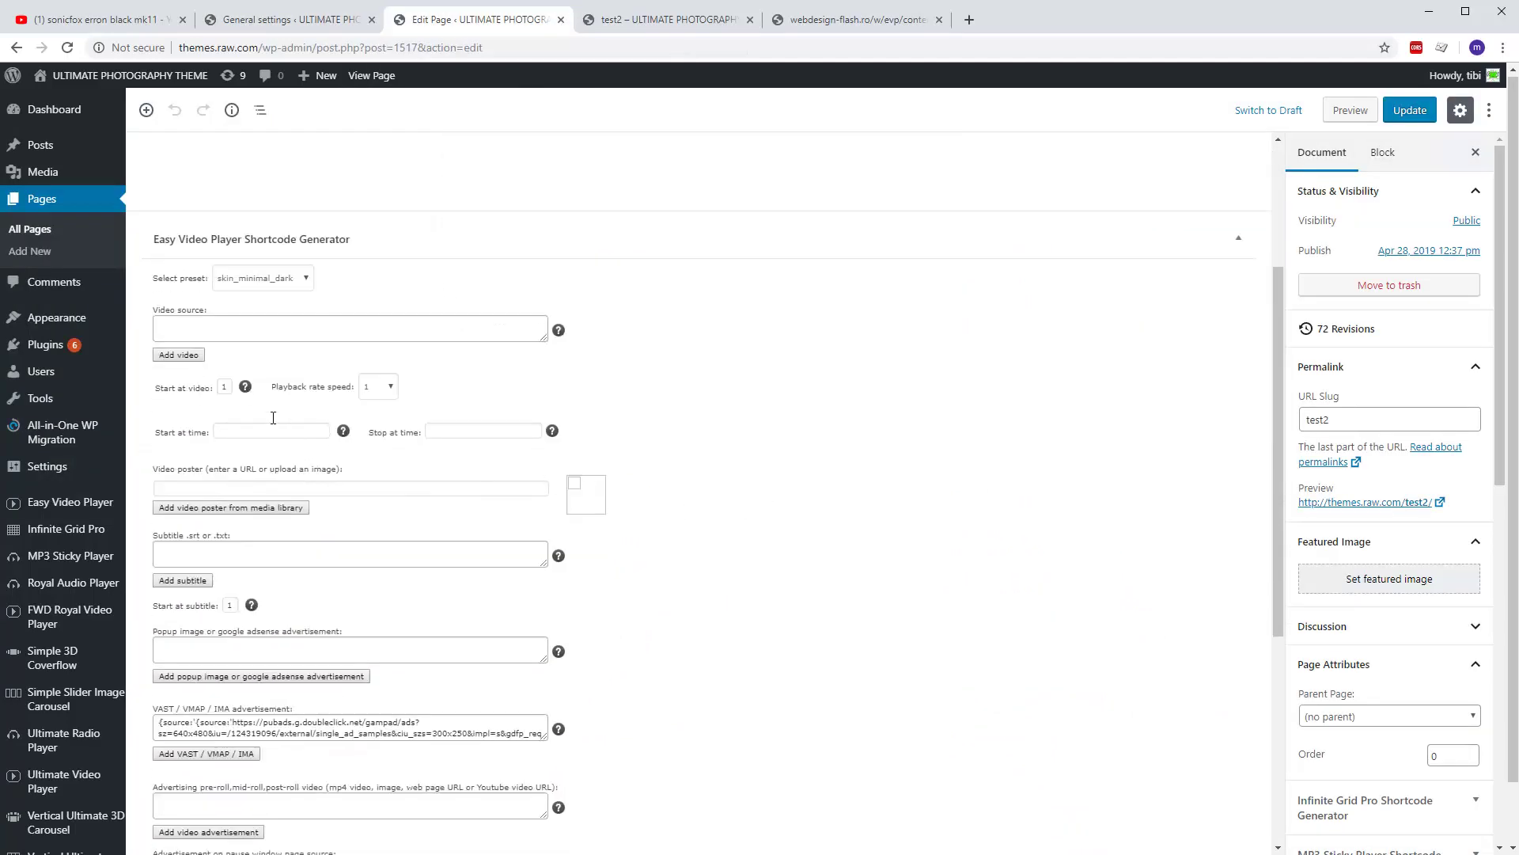
Add test-^-_-.mp4 from the media library as a new video source labelled 'test'
click(179, 355)
click(647, 455)
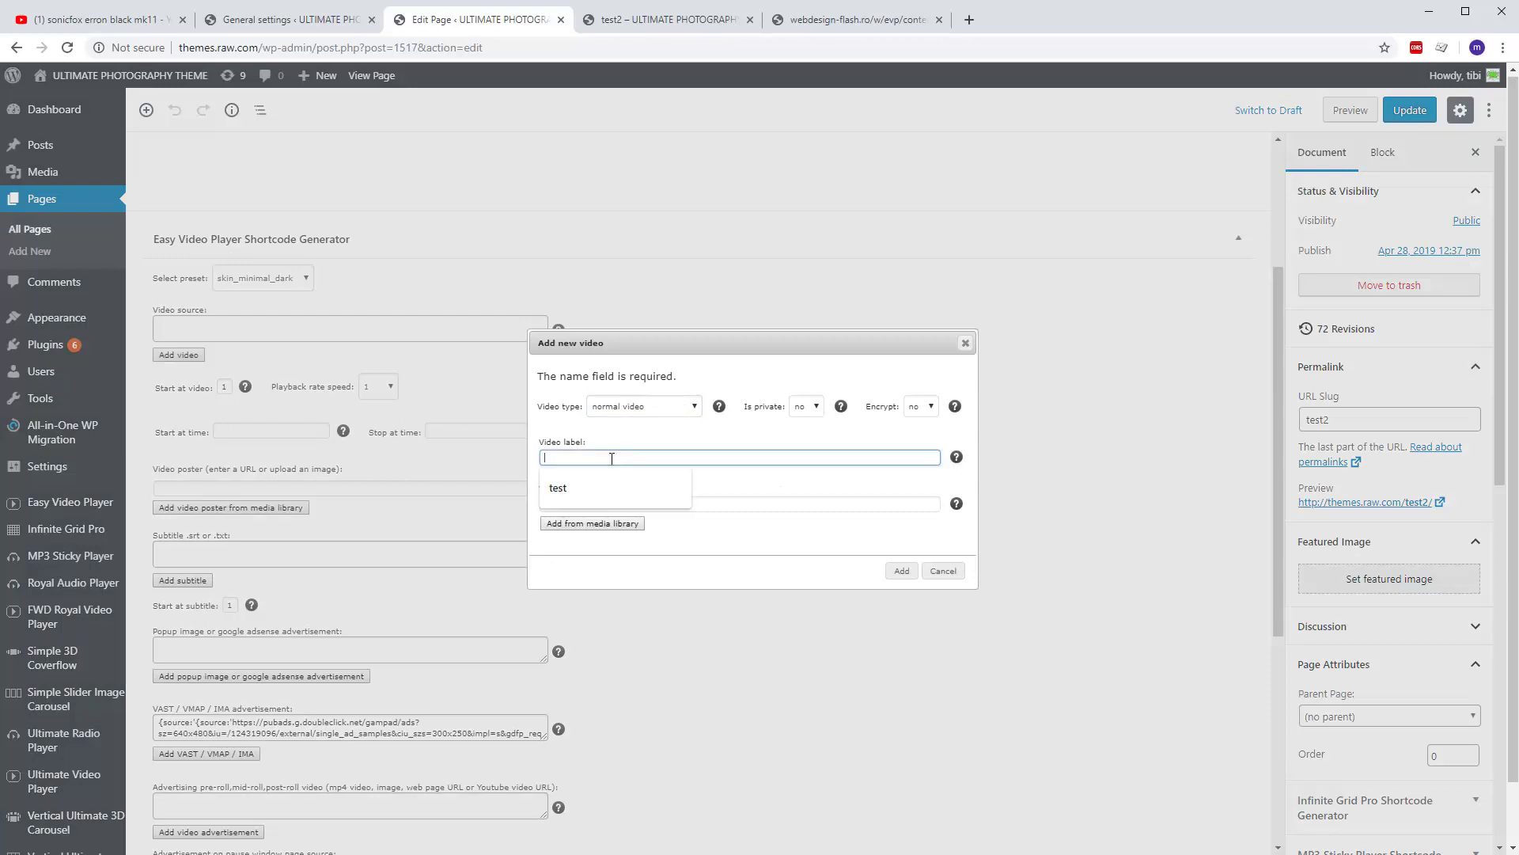
click(590, 477)
click(598, 524)
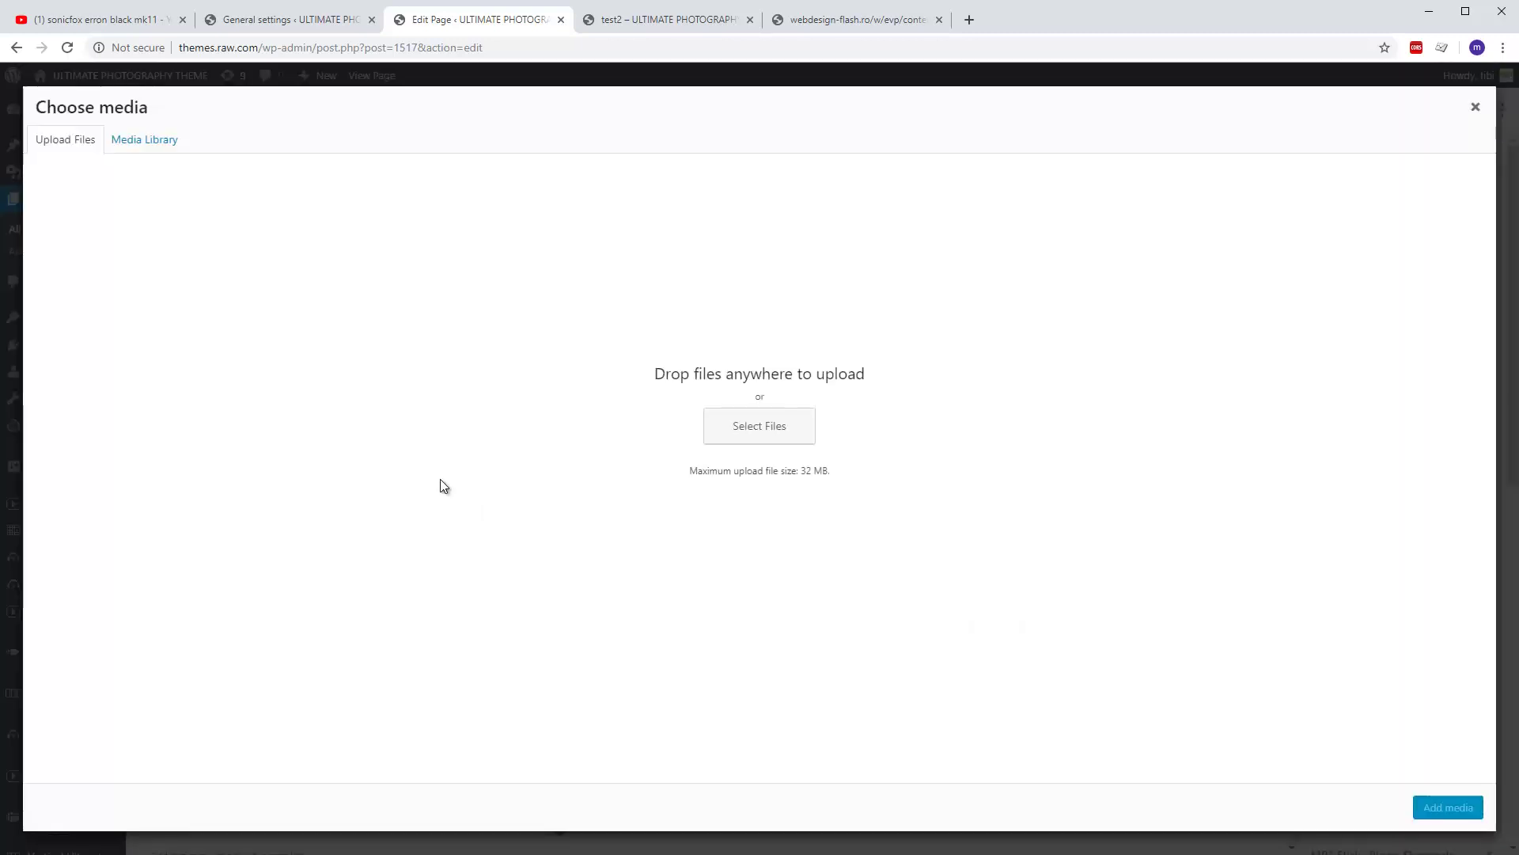
click(161, 142)
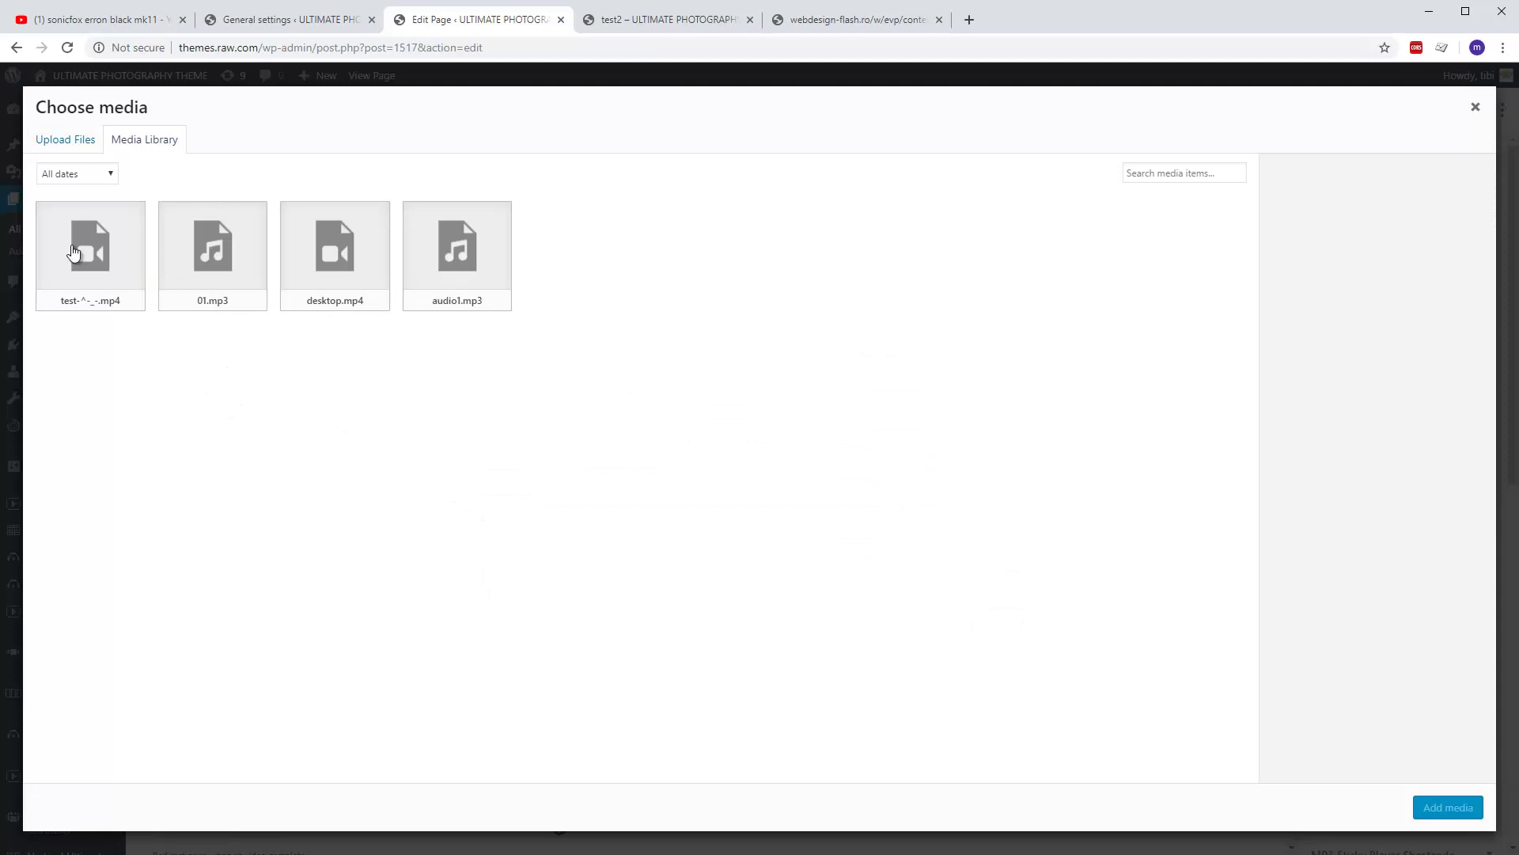
click(76, 255)
click(1447, 809)
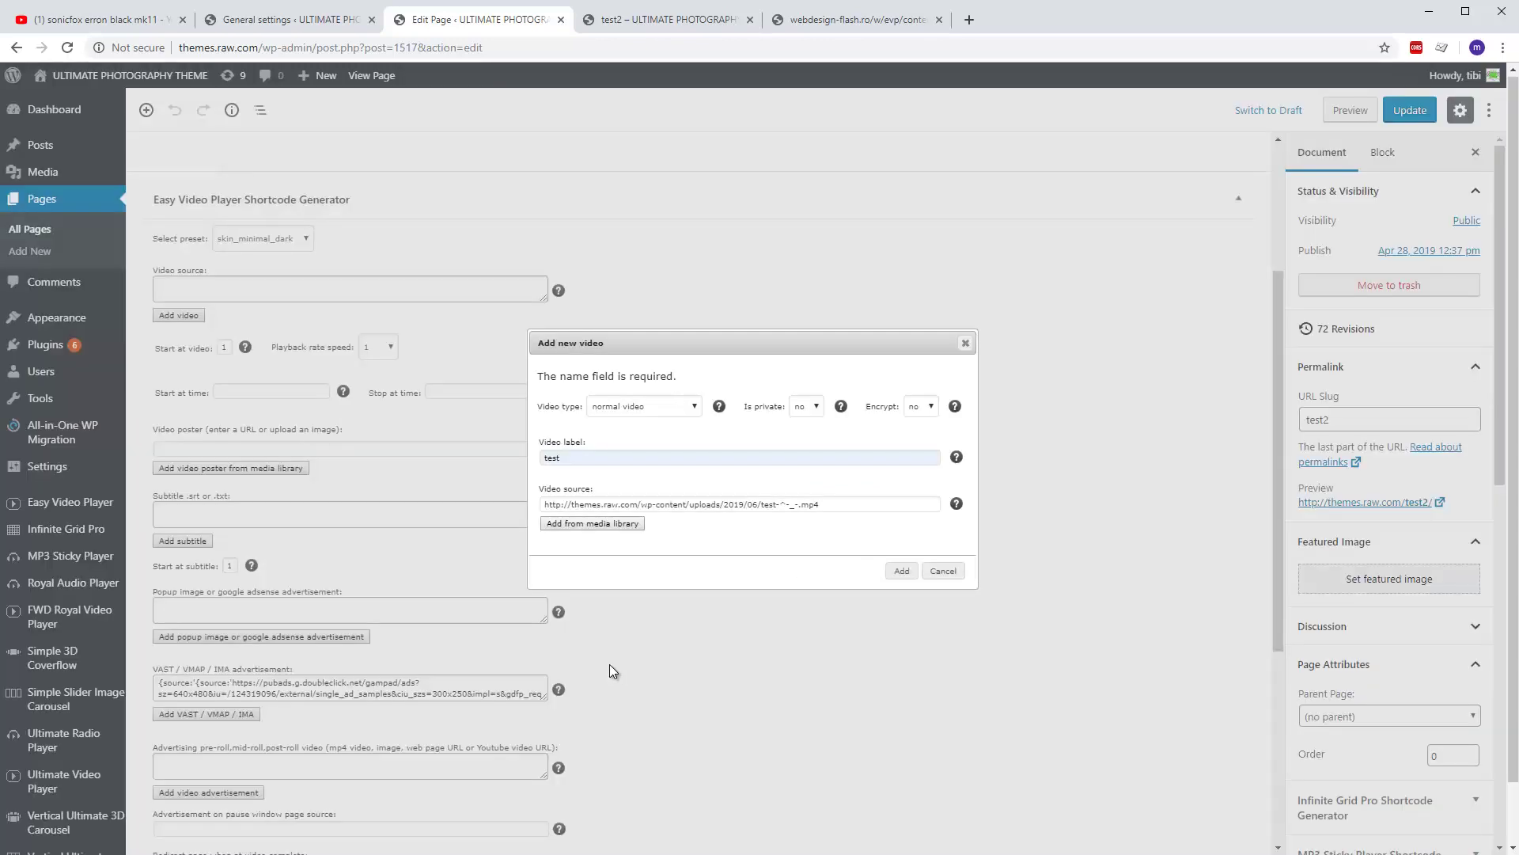
click(900, 570)
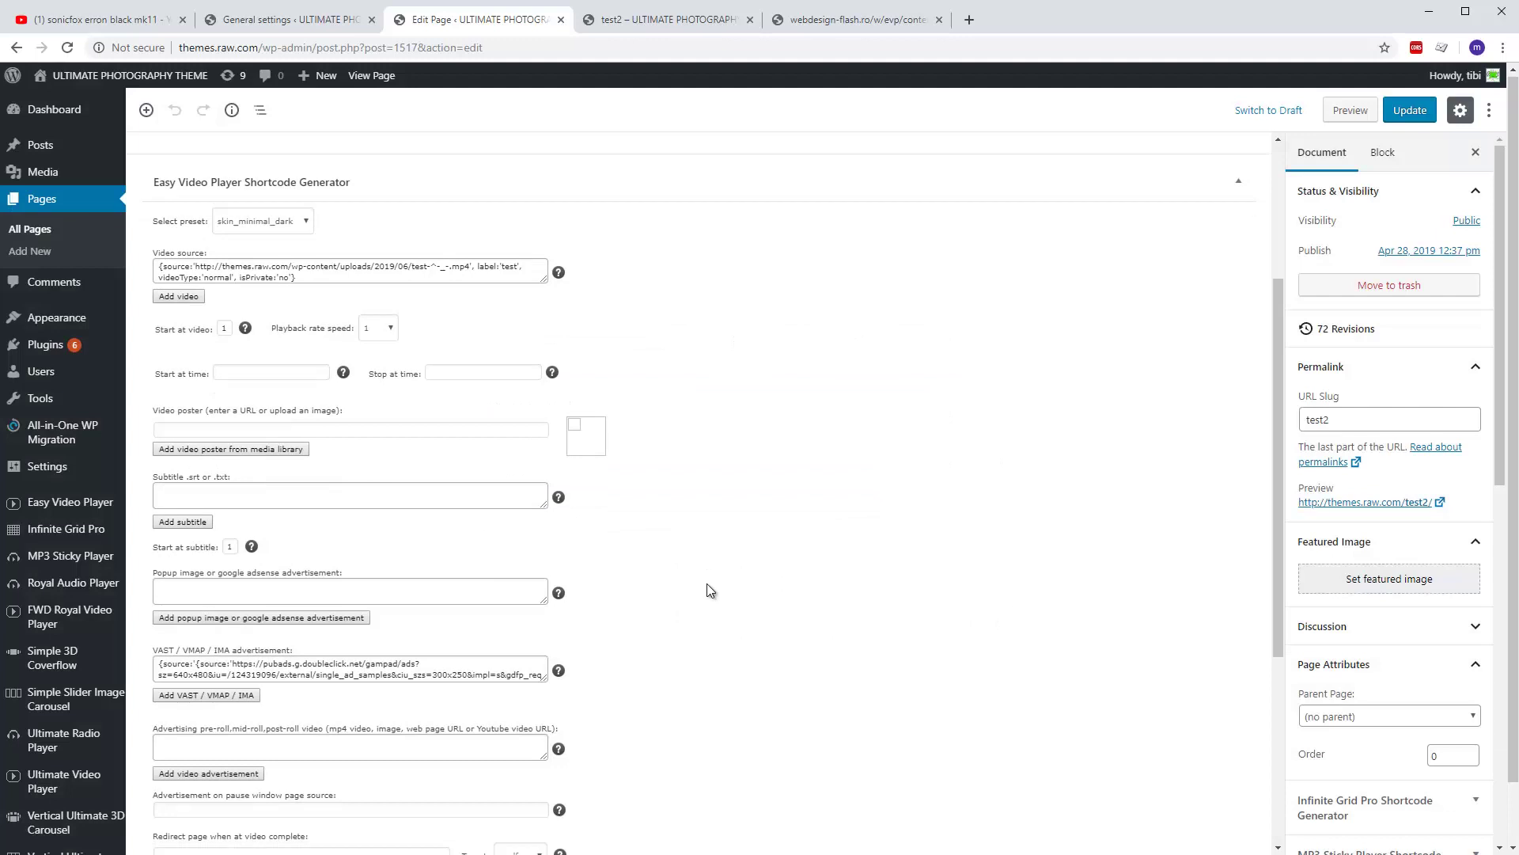
Replace the old VAST entry with the pasted Single-inline-linear-middle.xml ad URL
scroll(706, 582, down, 3)
click(457, 445)
scroll(464, 444, up, 3)
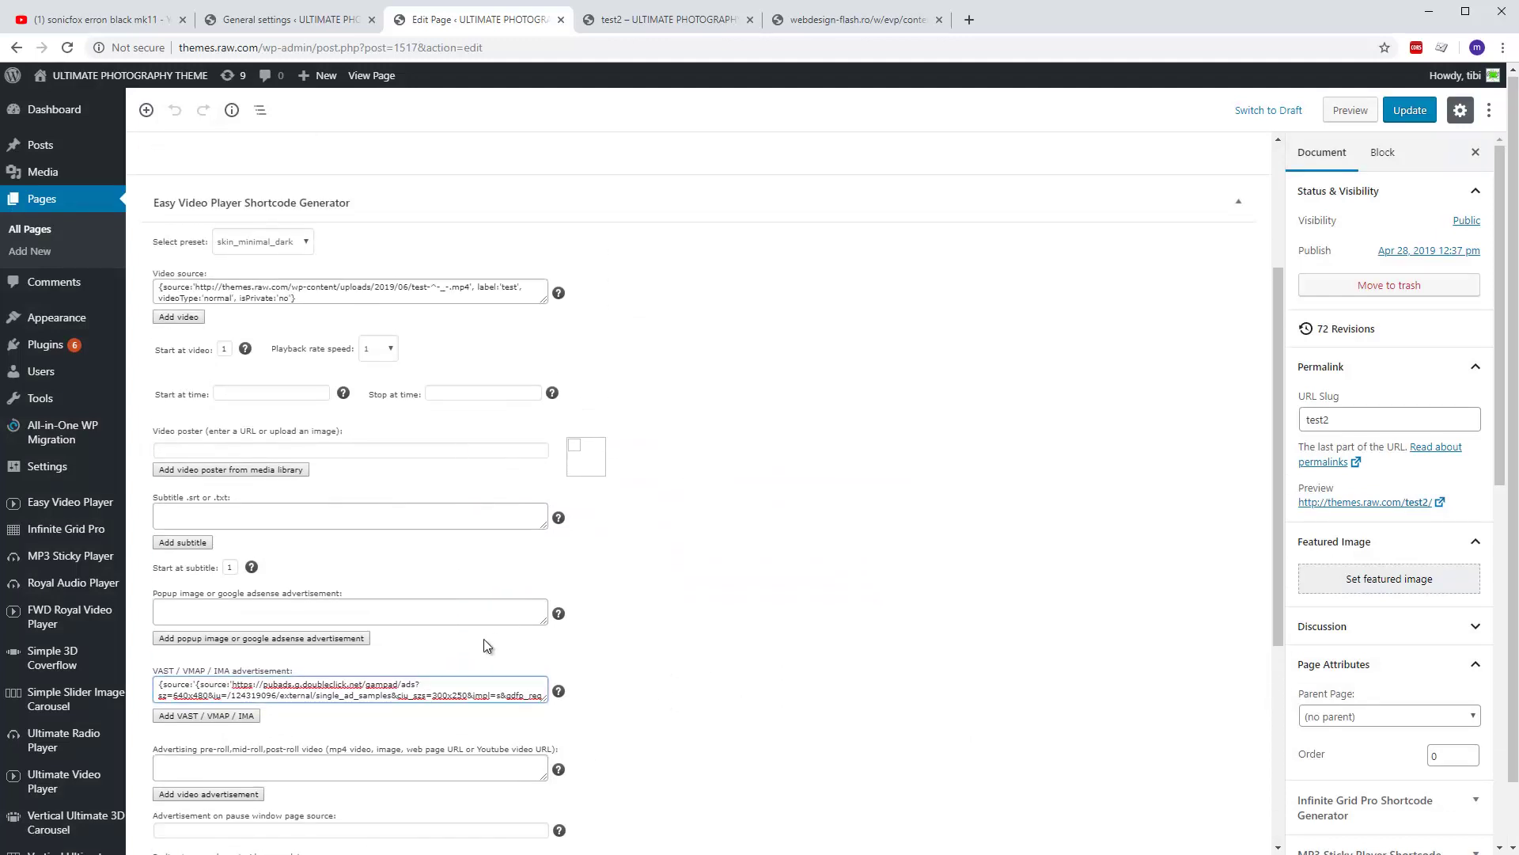
key(ctrl+a)
key(BackSpace)
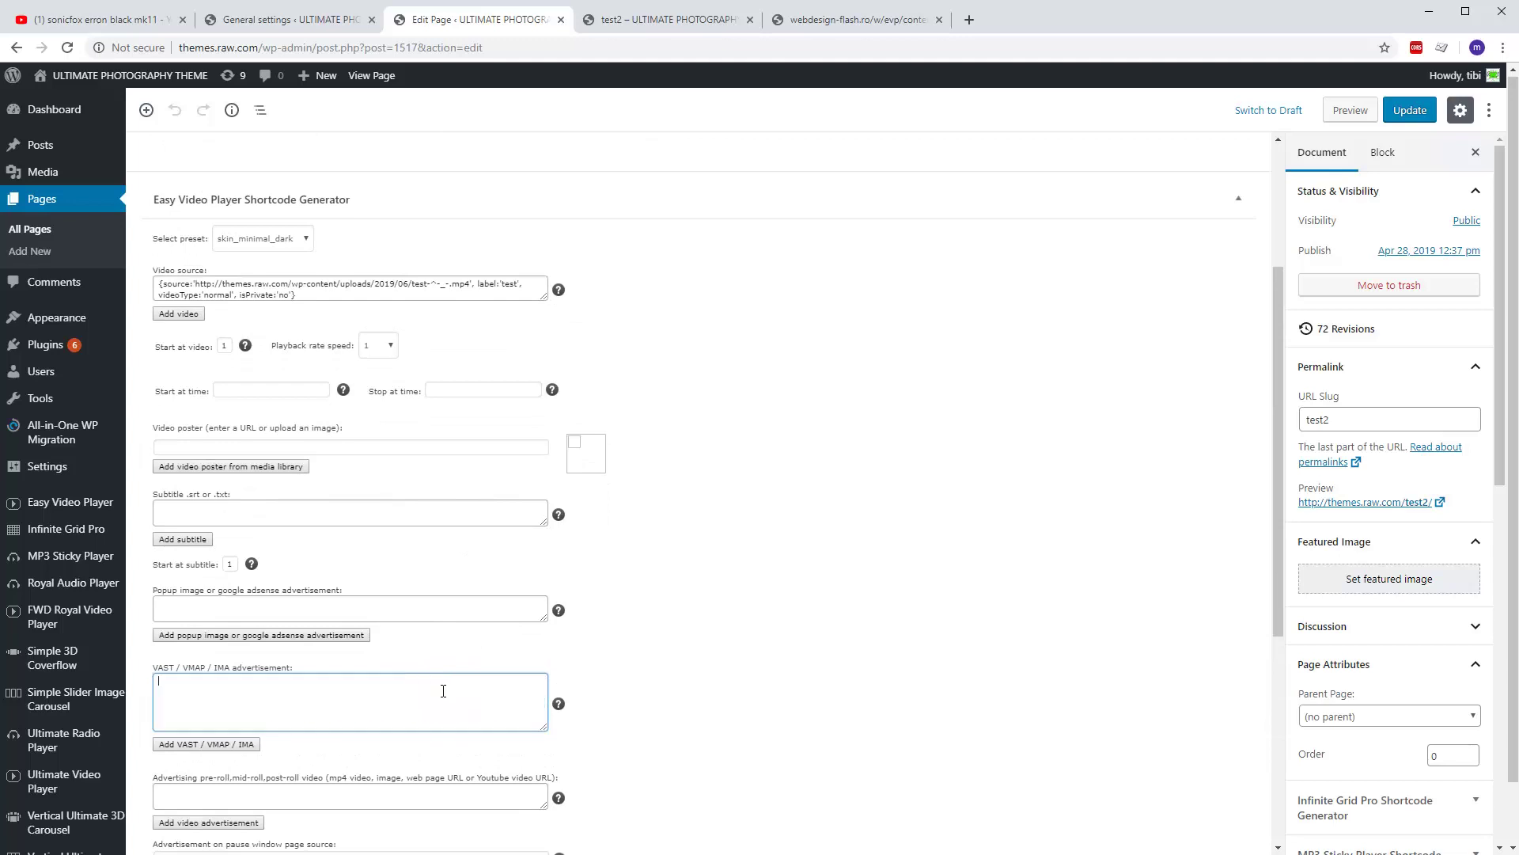
click(344, 748)
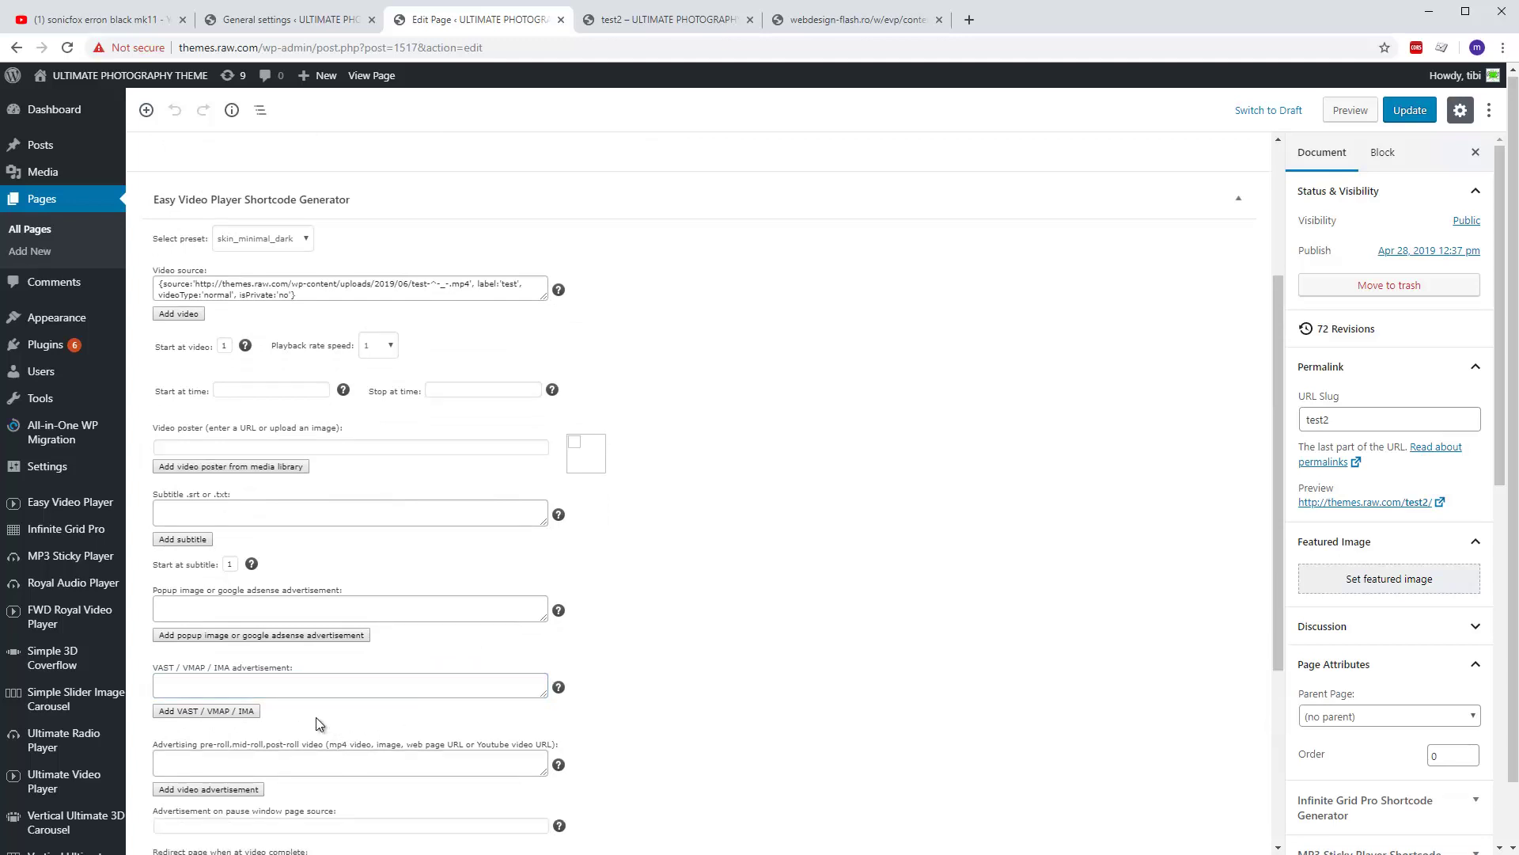
click(224, 716)
text(http://webdesign-flash.ro/w/evp/content/vast/Single-inline-linear-middle.xml)
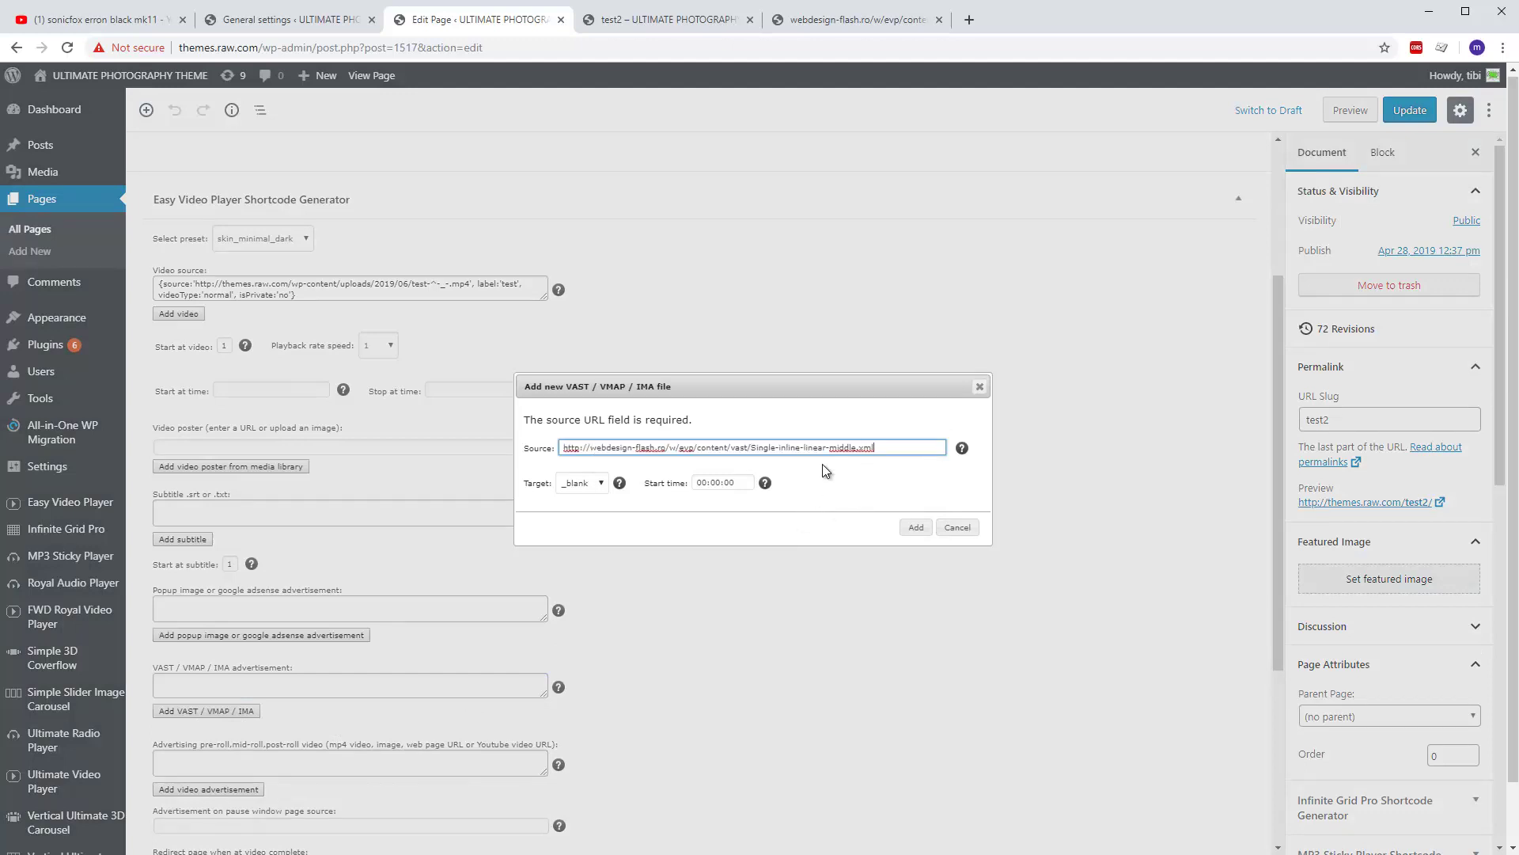
click(916, 527)
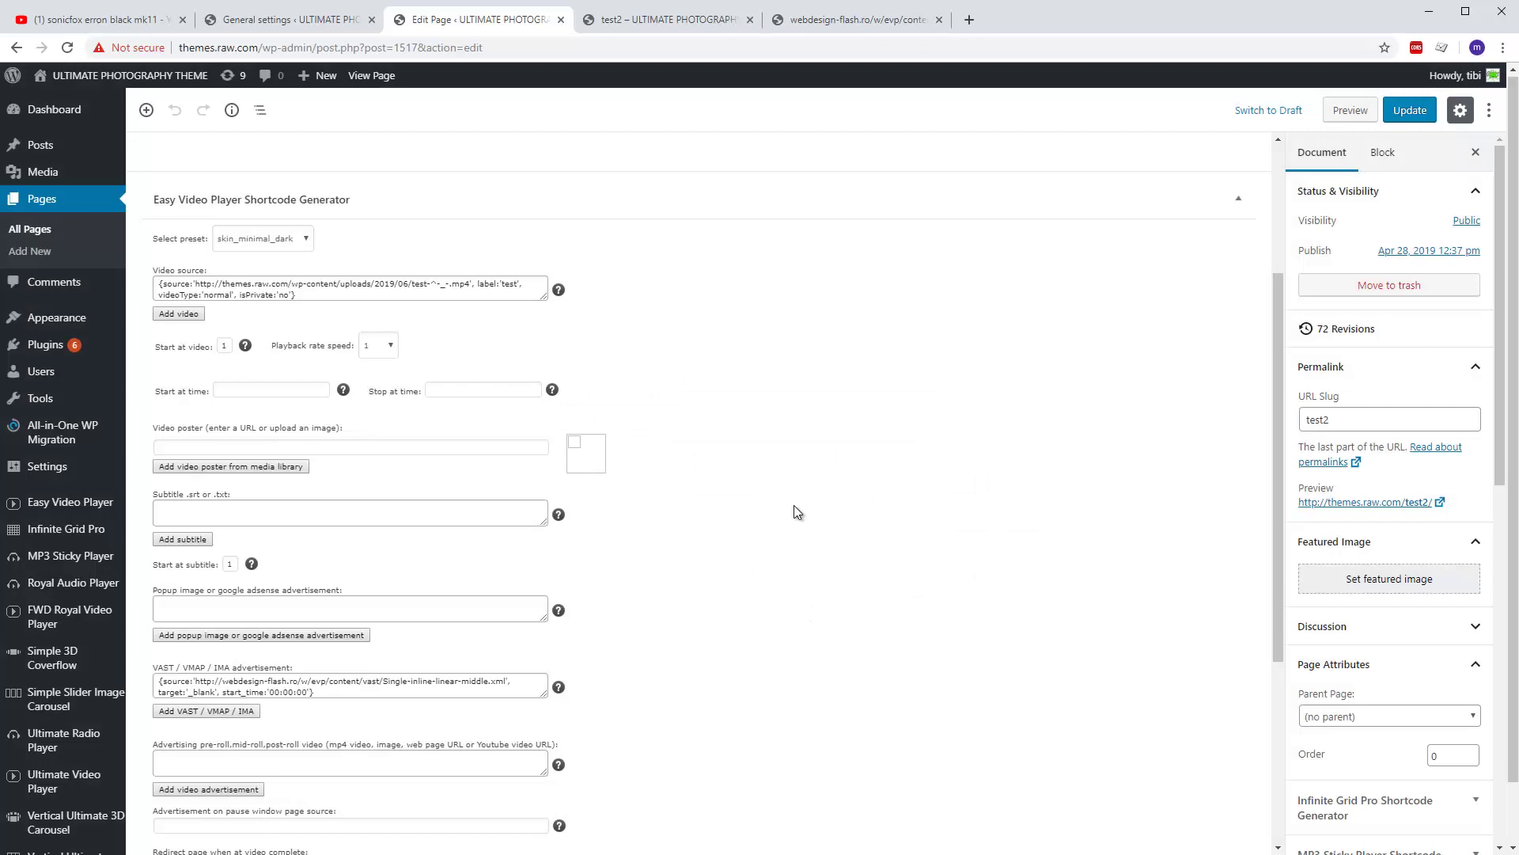
Put the generated shortcode into the page's Shortcode block, update the page, and view test2's preview
scroll(364, 714, down, 4)
triple_click(364, 763)
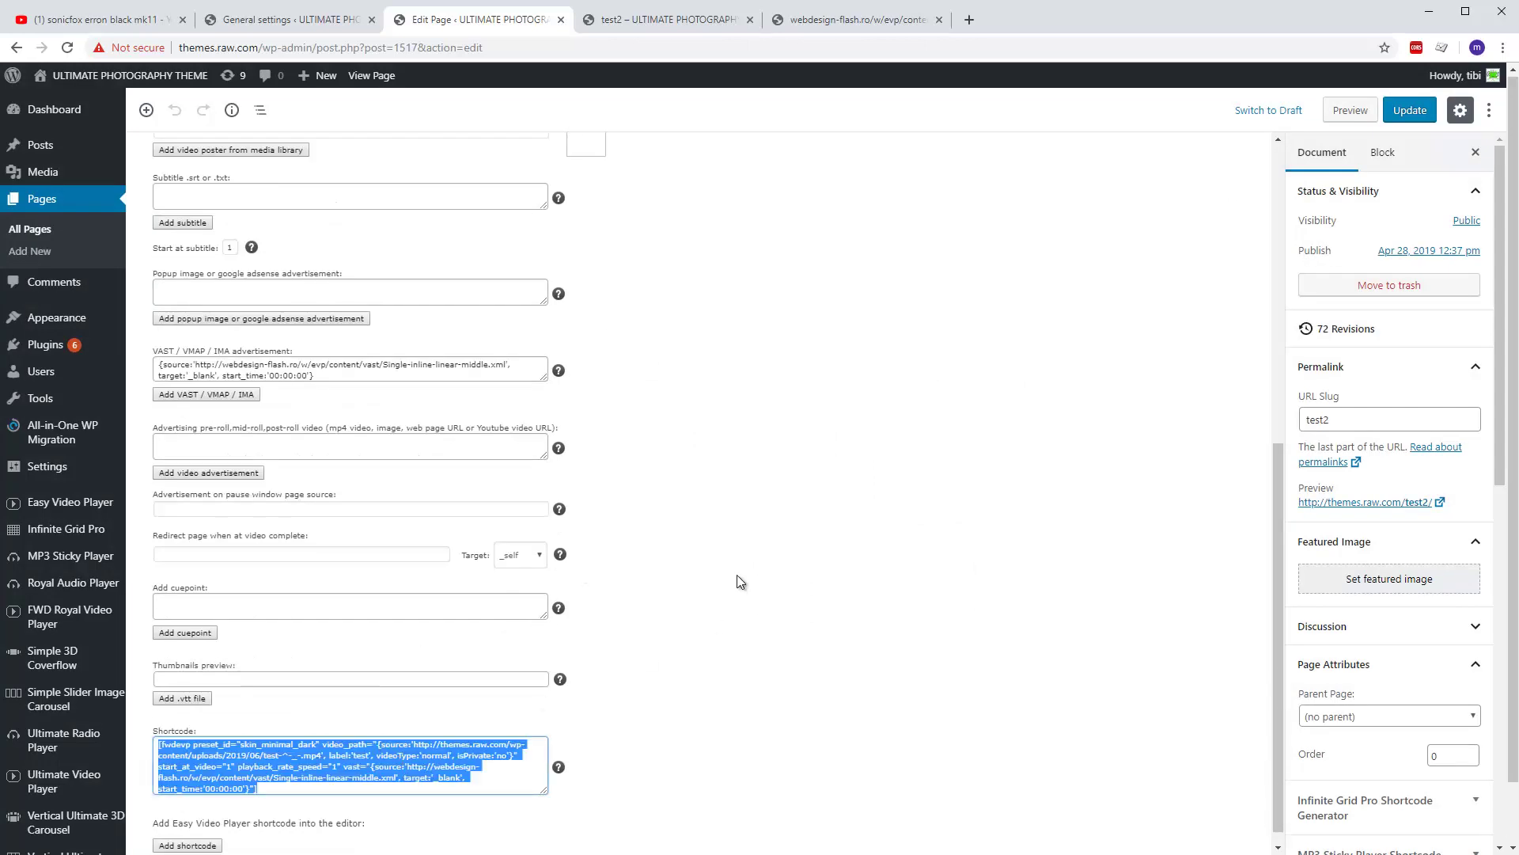
scroll(730, 549, up, 2)
scroll(730, 549, up, 8)
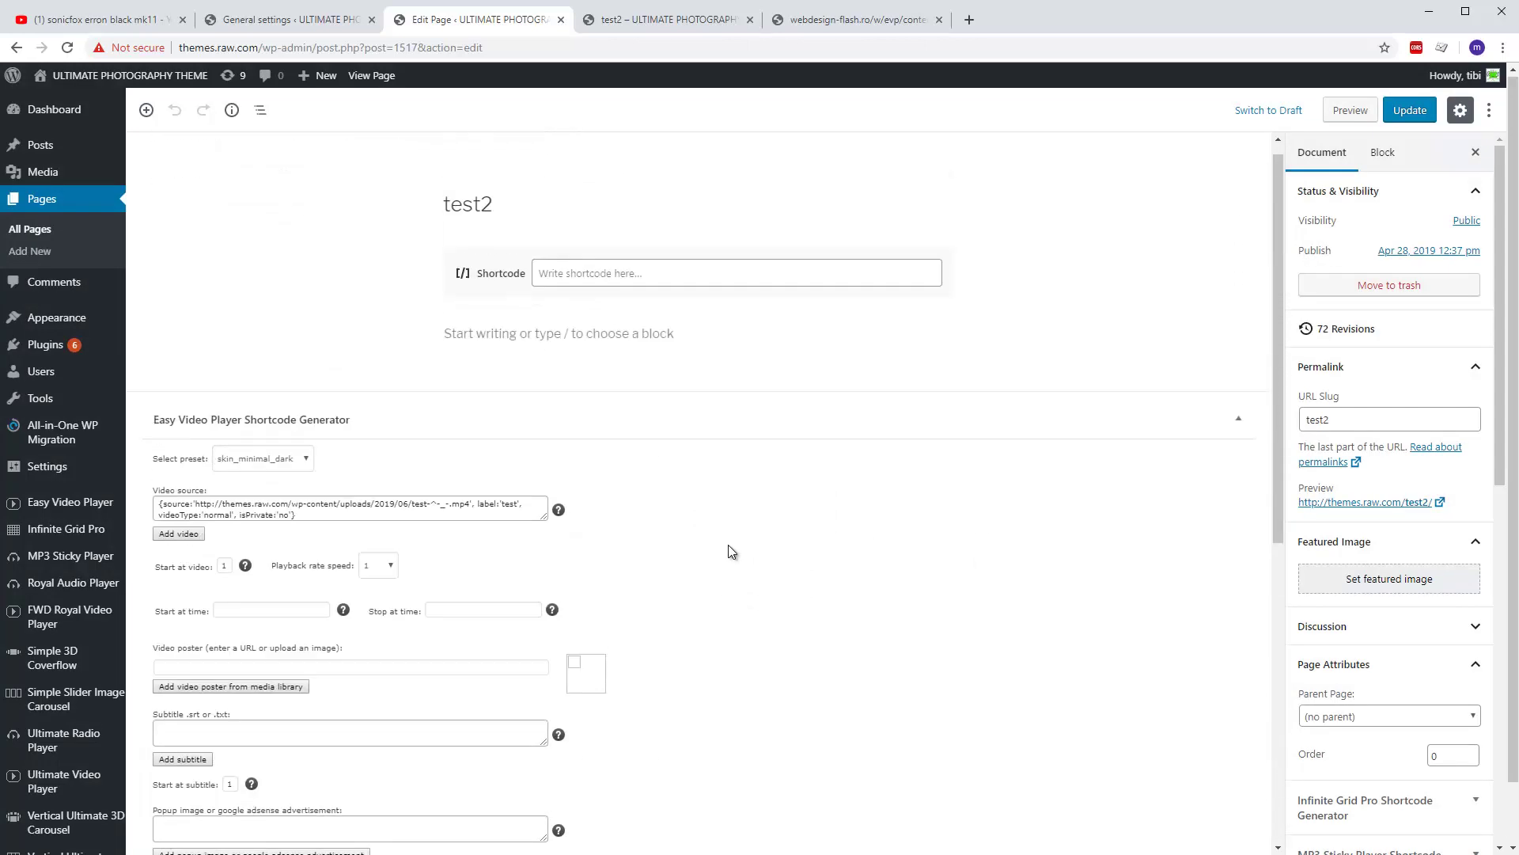
click(629, 299)
click(702, 153)
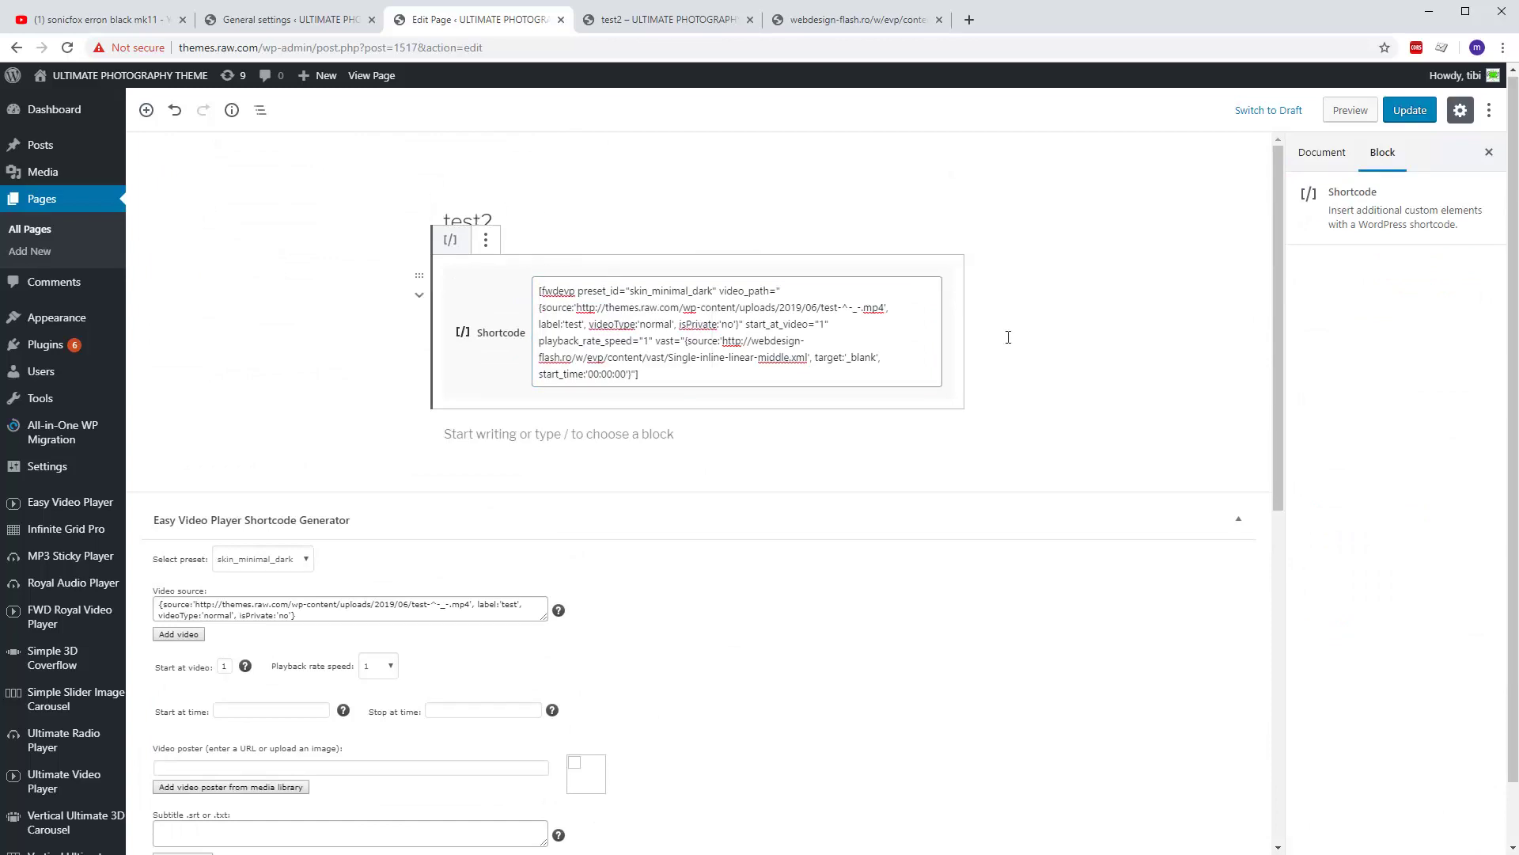
click(1423, 115)
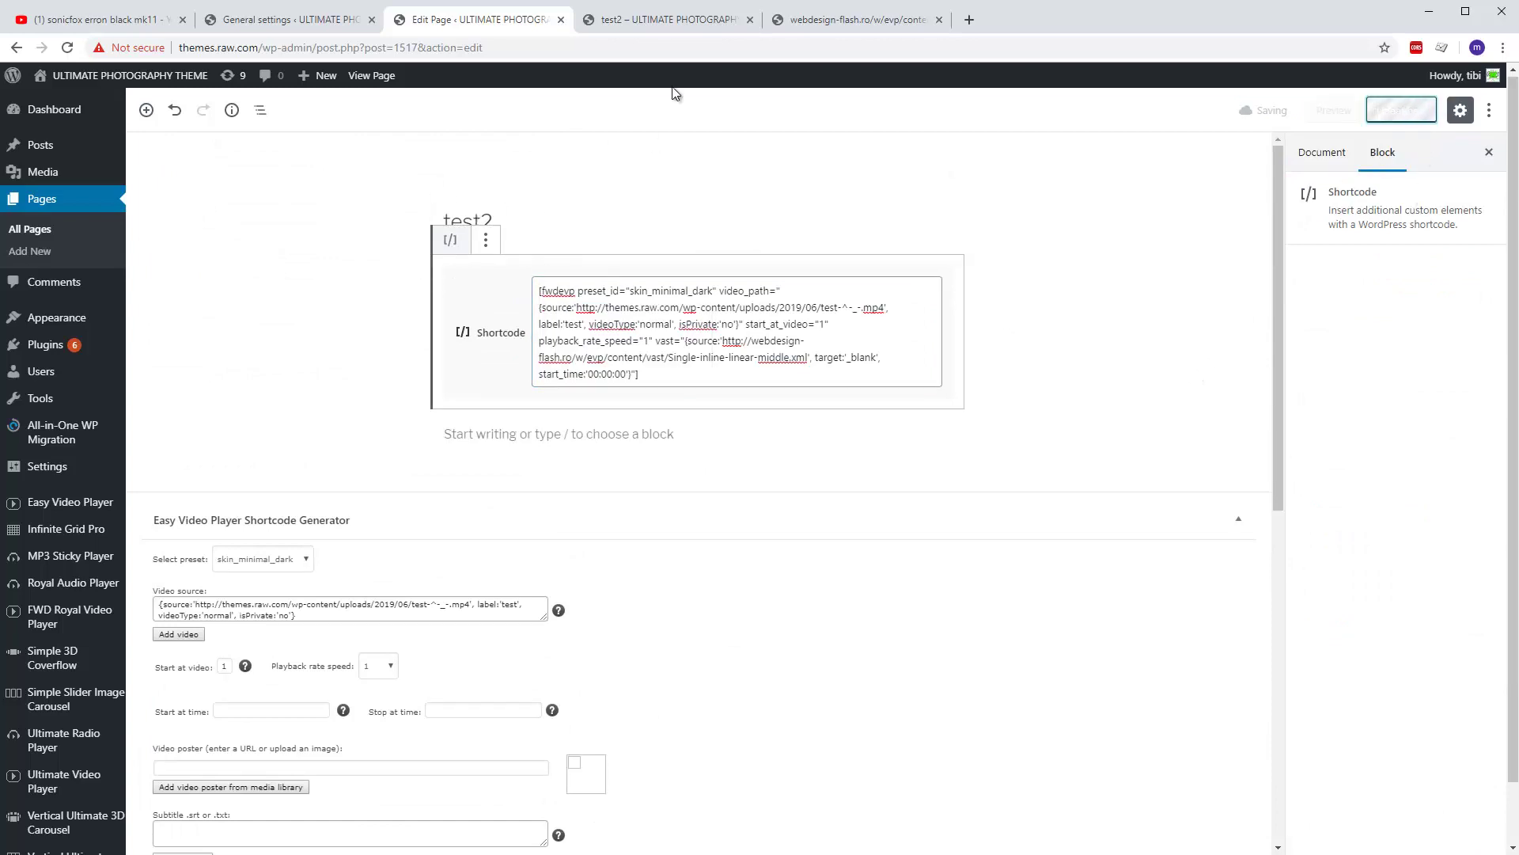
click(680, 19)
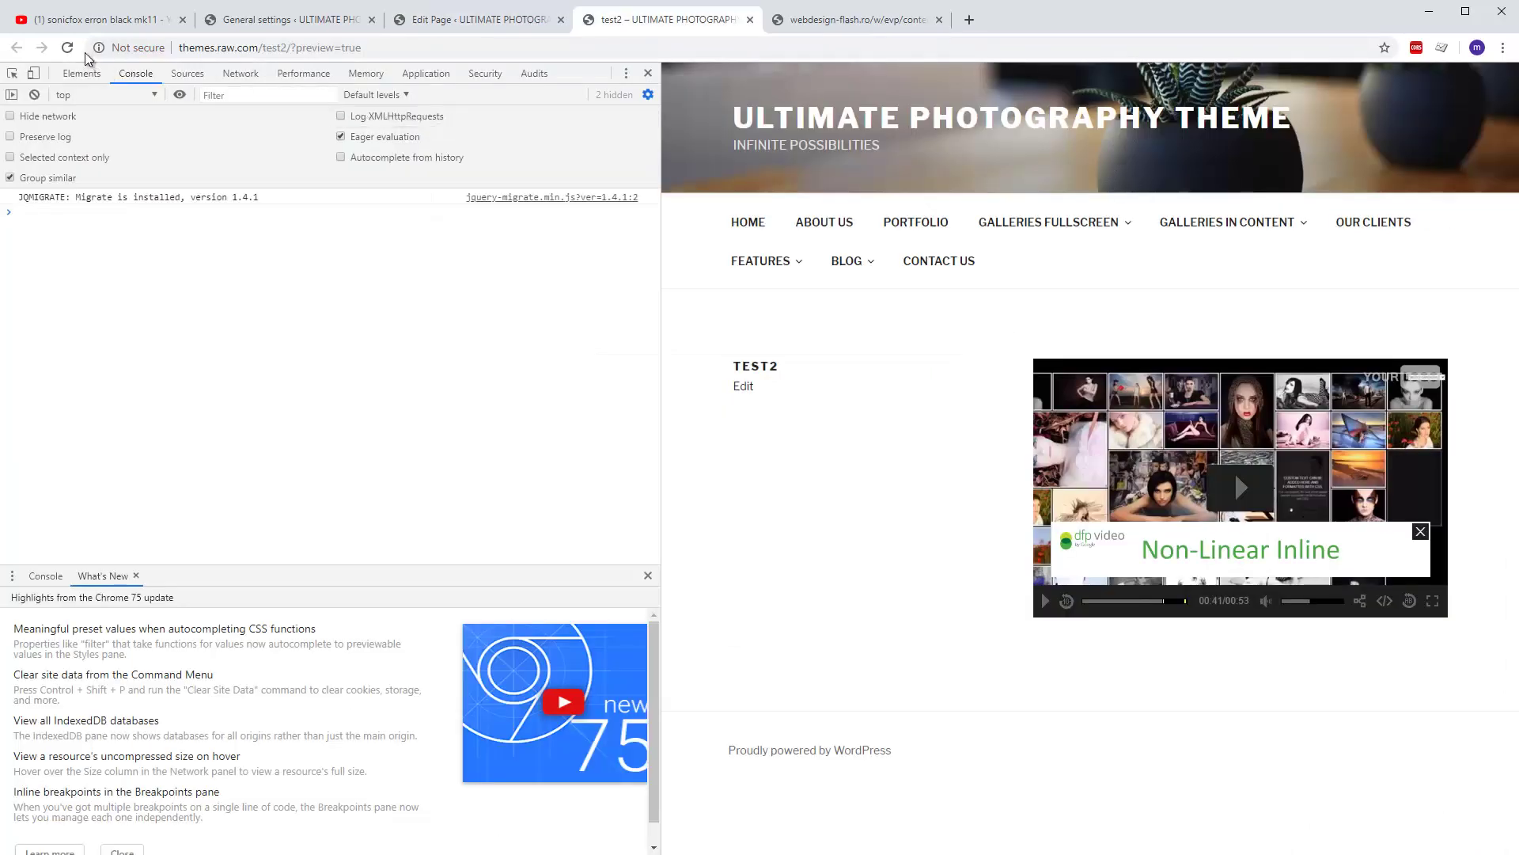
Reload the test2 preview, play the video, and lower the volume to about 24 during the Midroll ad
key(F12)
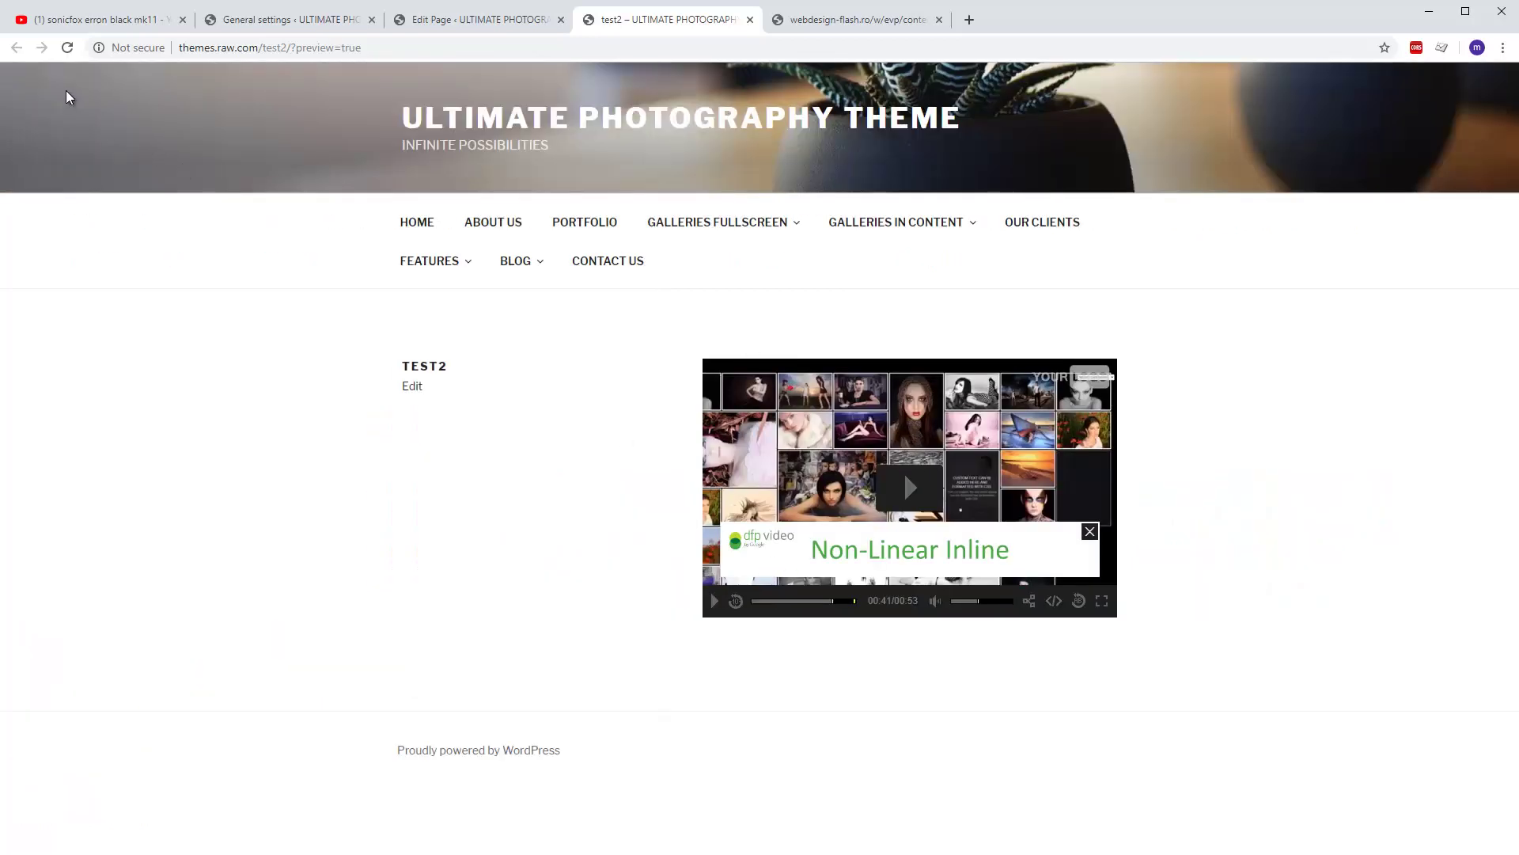
click(67, 47)
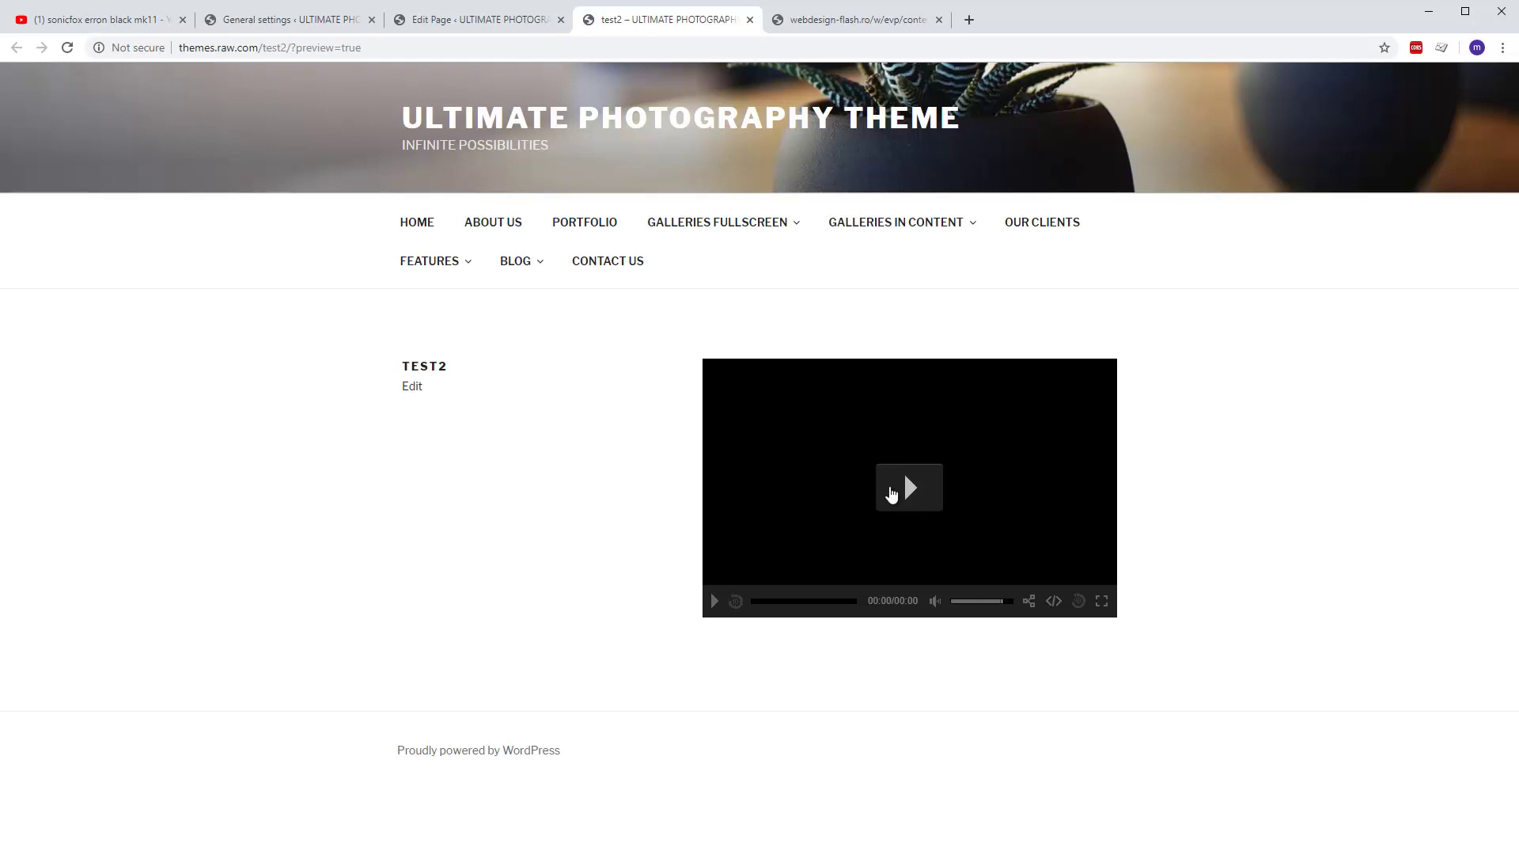
click(892, 492)
mouse_move(997, 614)
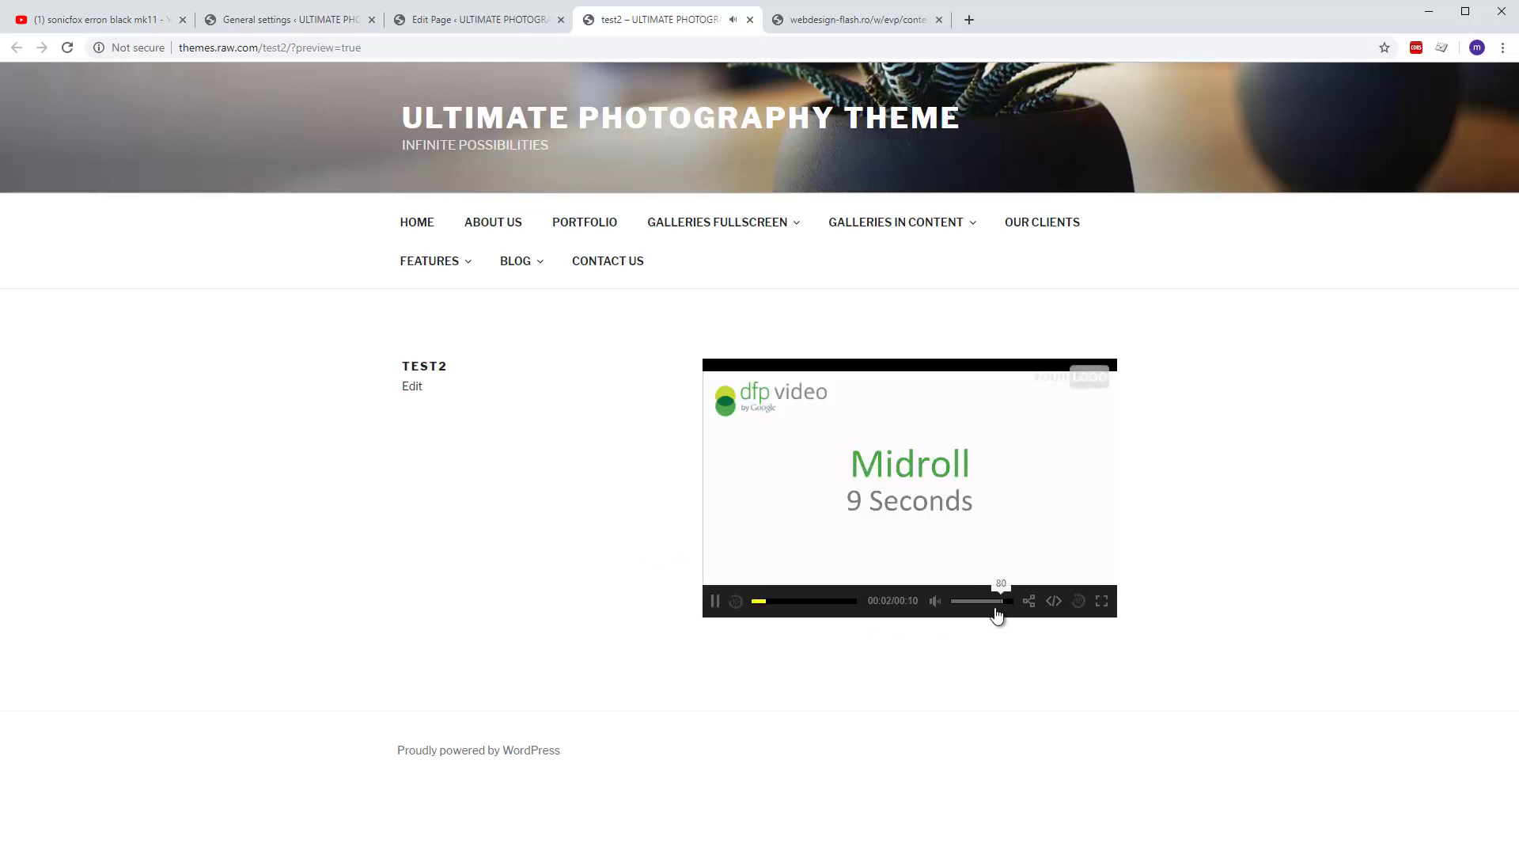
drag(997, 614, 966, 607)
click(714, 601)
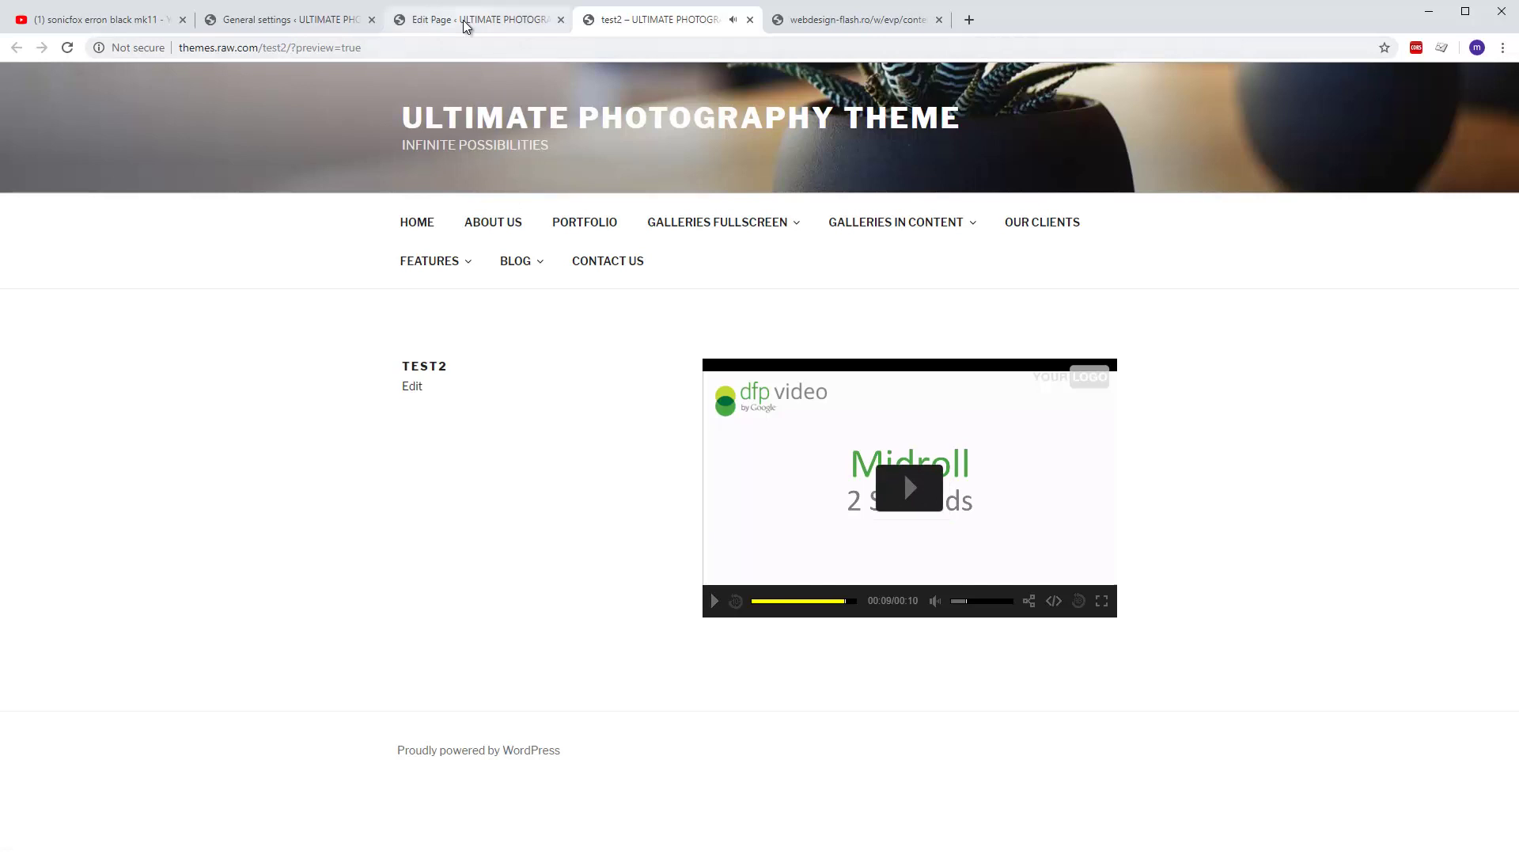
Check Single-inline-linear-middle.xml in the vast listing, then open Single-inline-linear.xml and select its URL
click(475, 20)
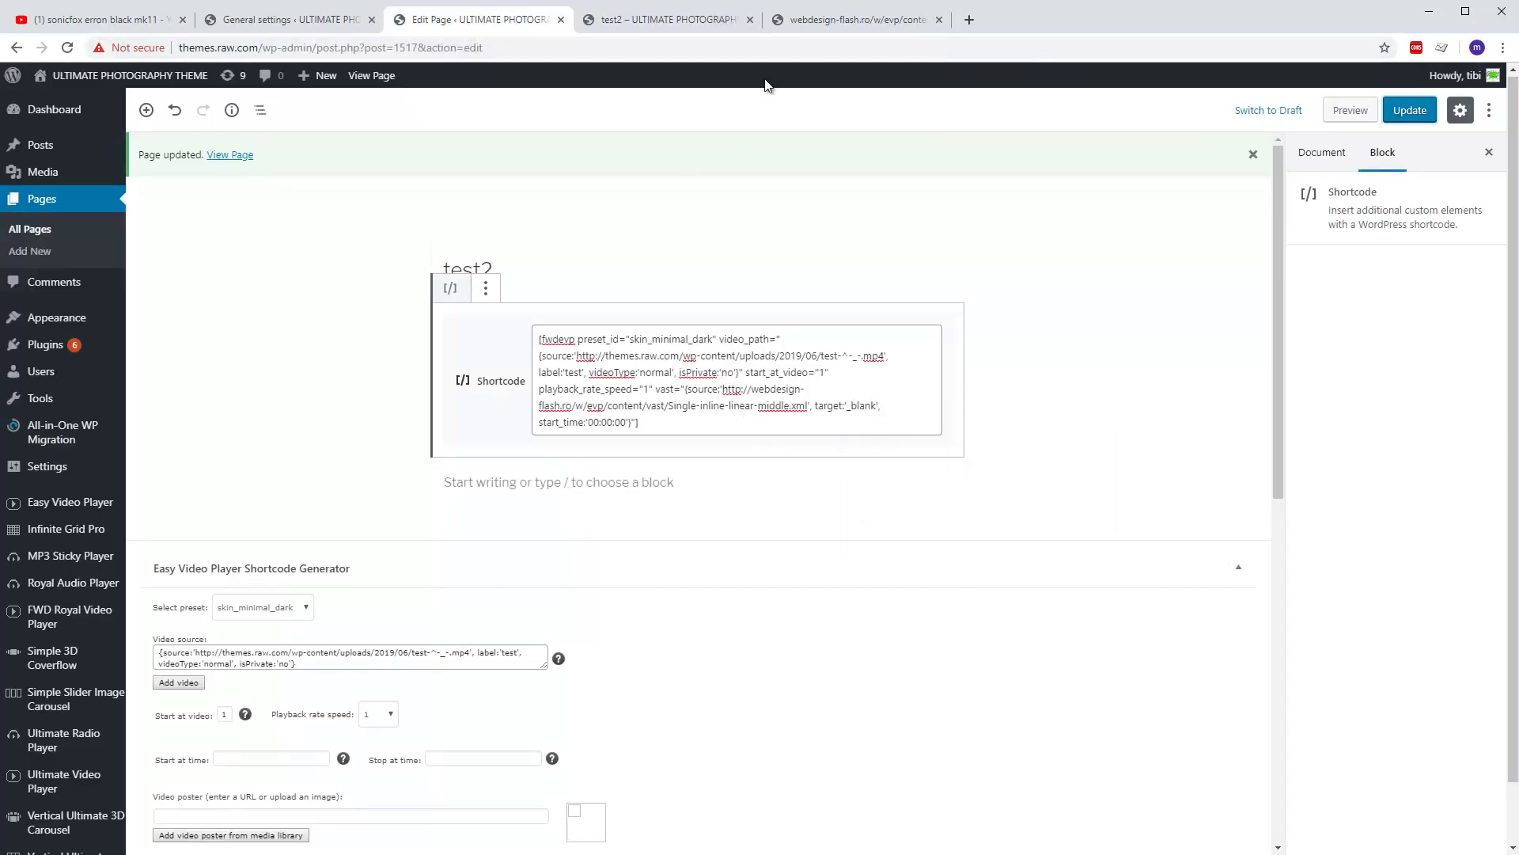
click(793, 18)
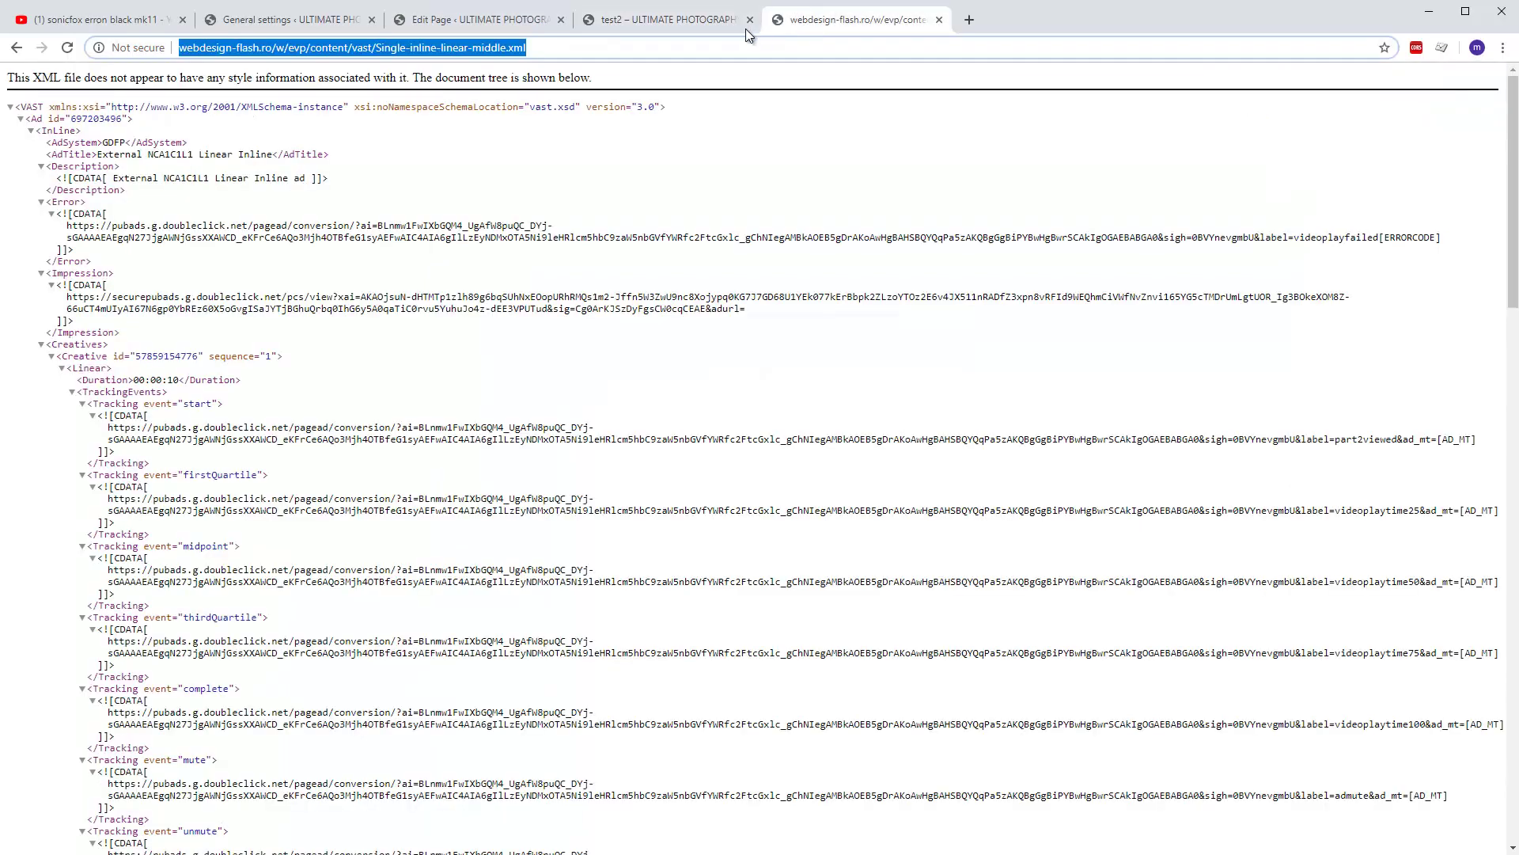
click(8, 49)
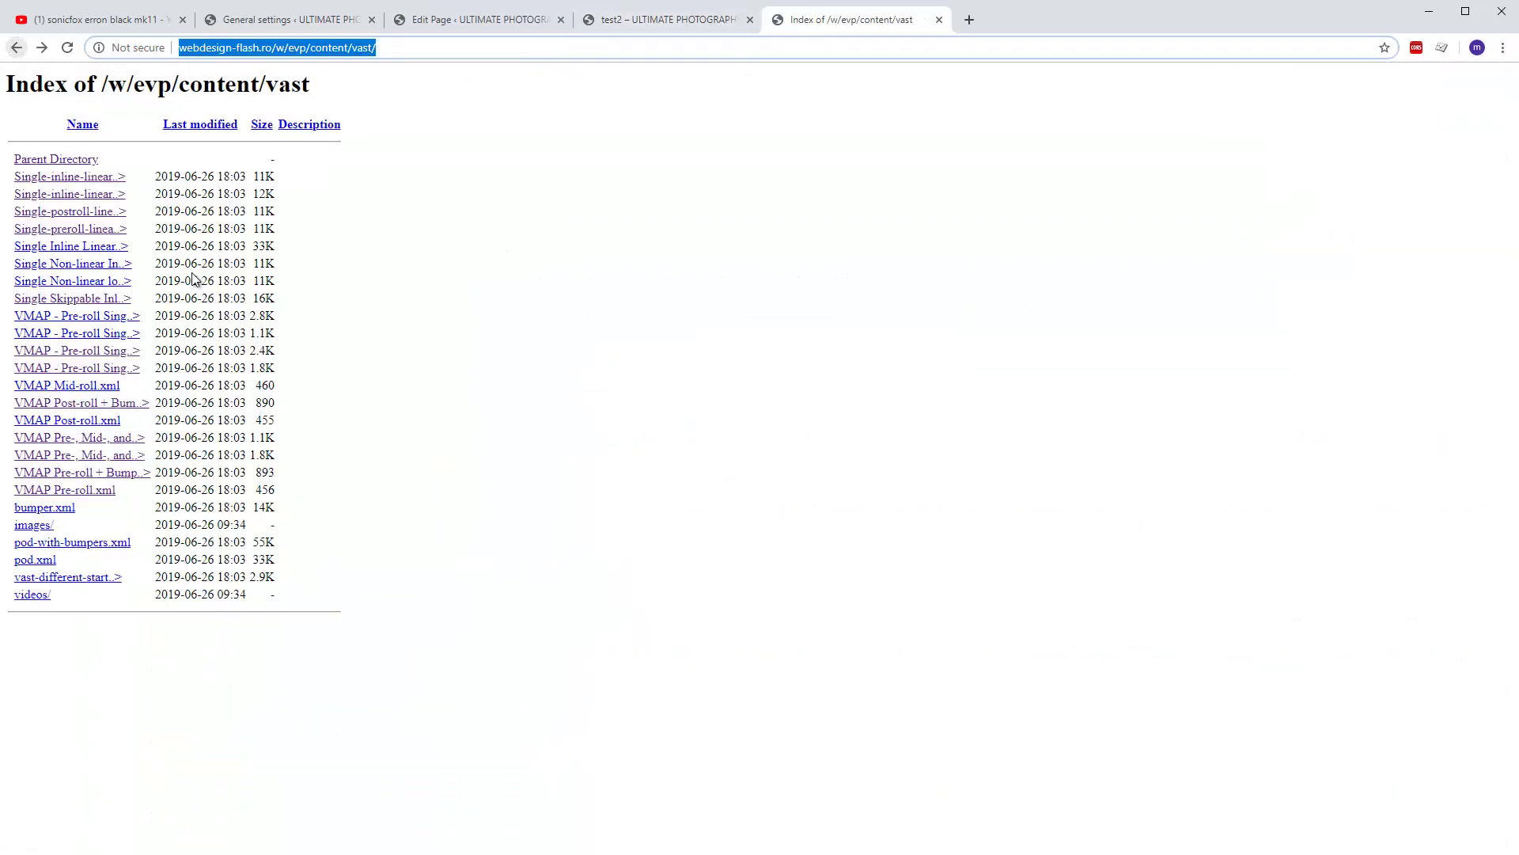
click(95, 179)
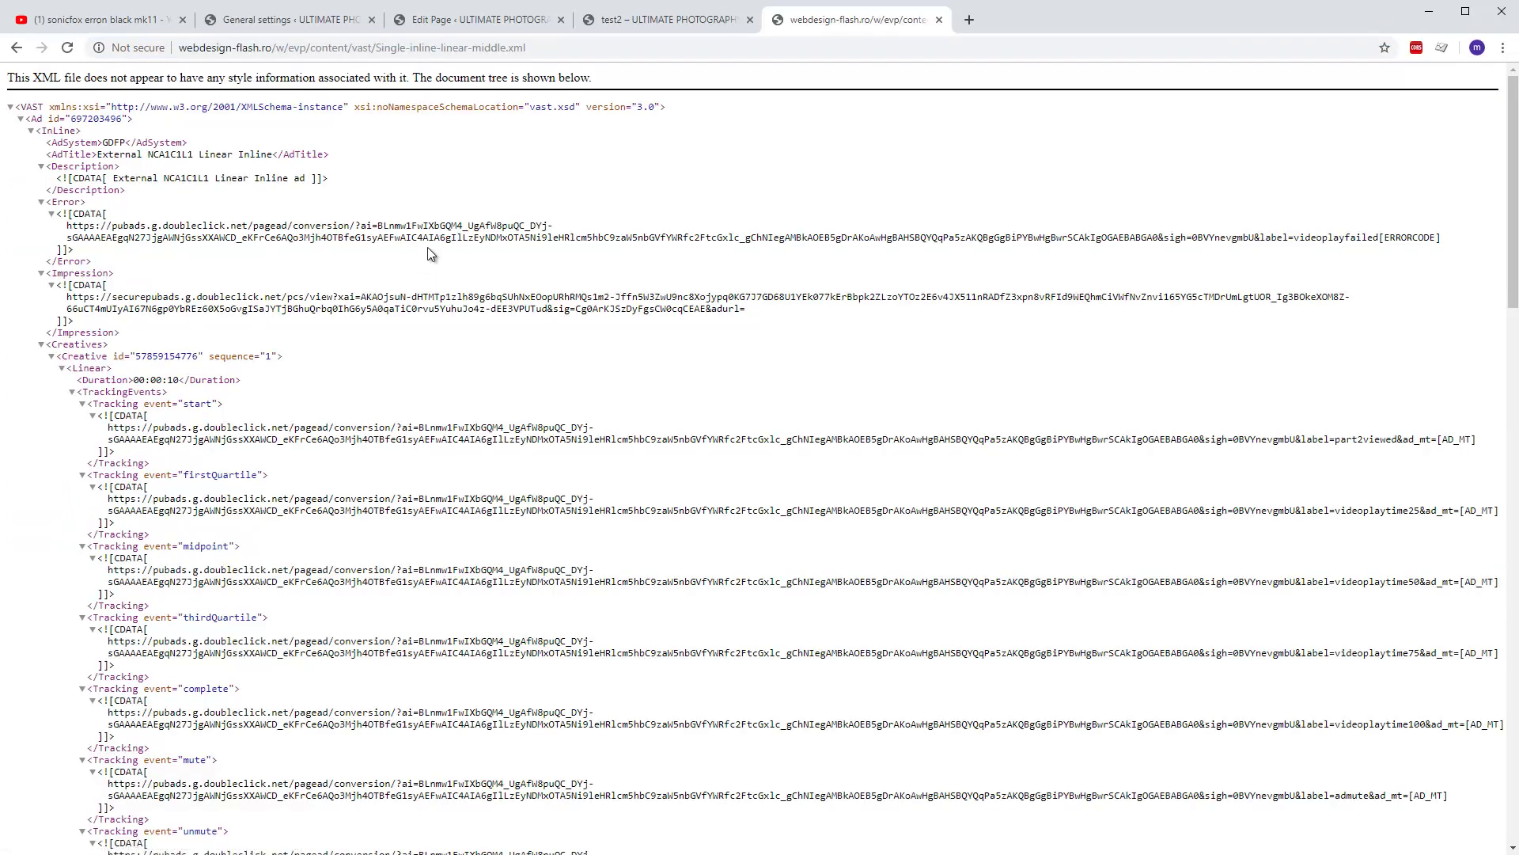
key(alt+Left)
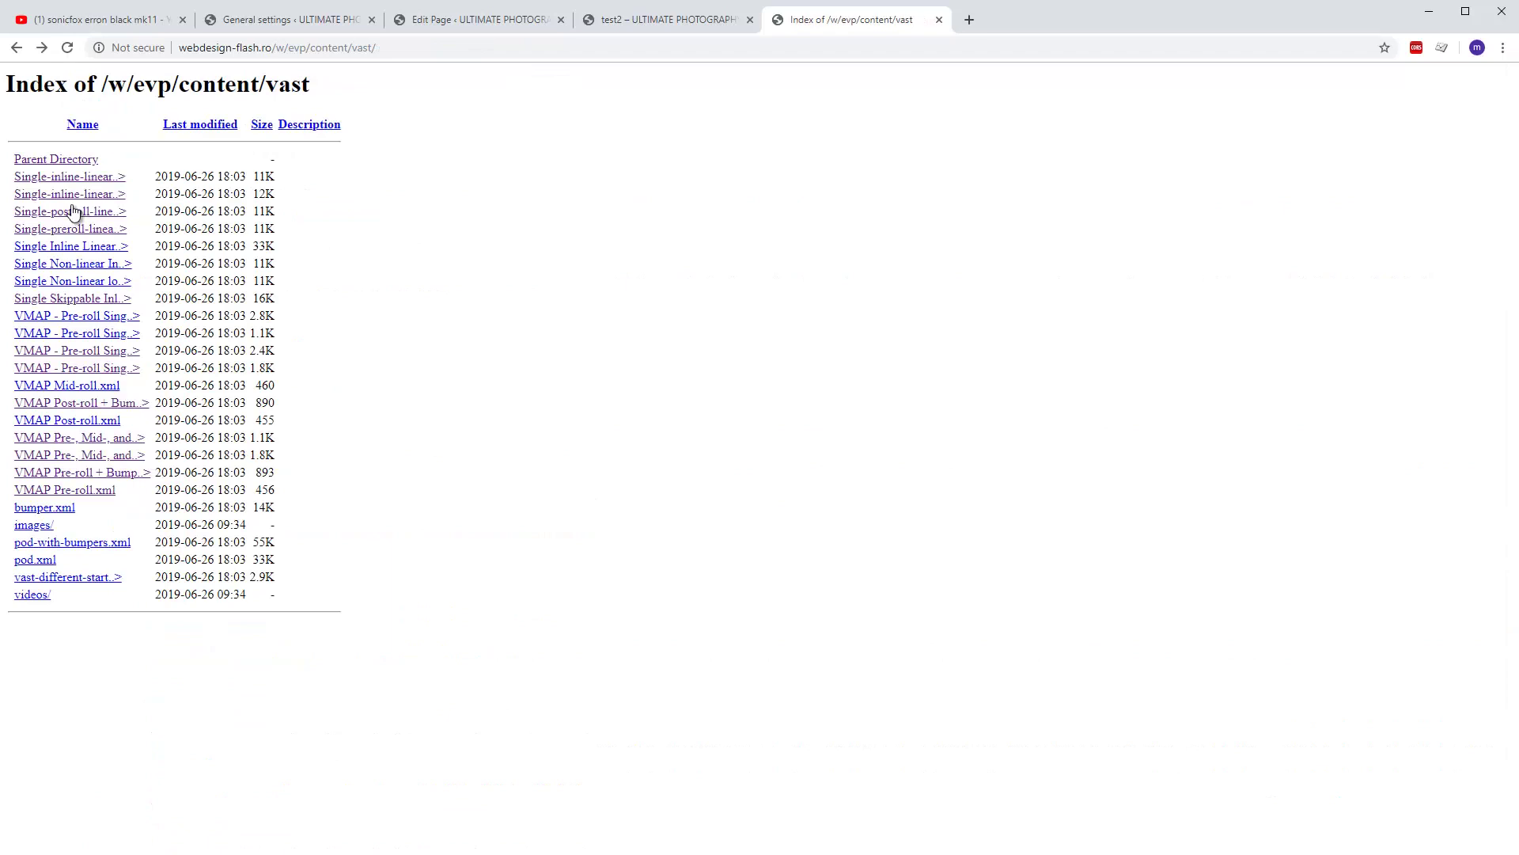
click(82, 199)
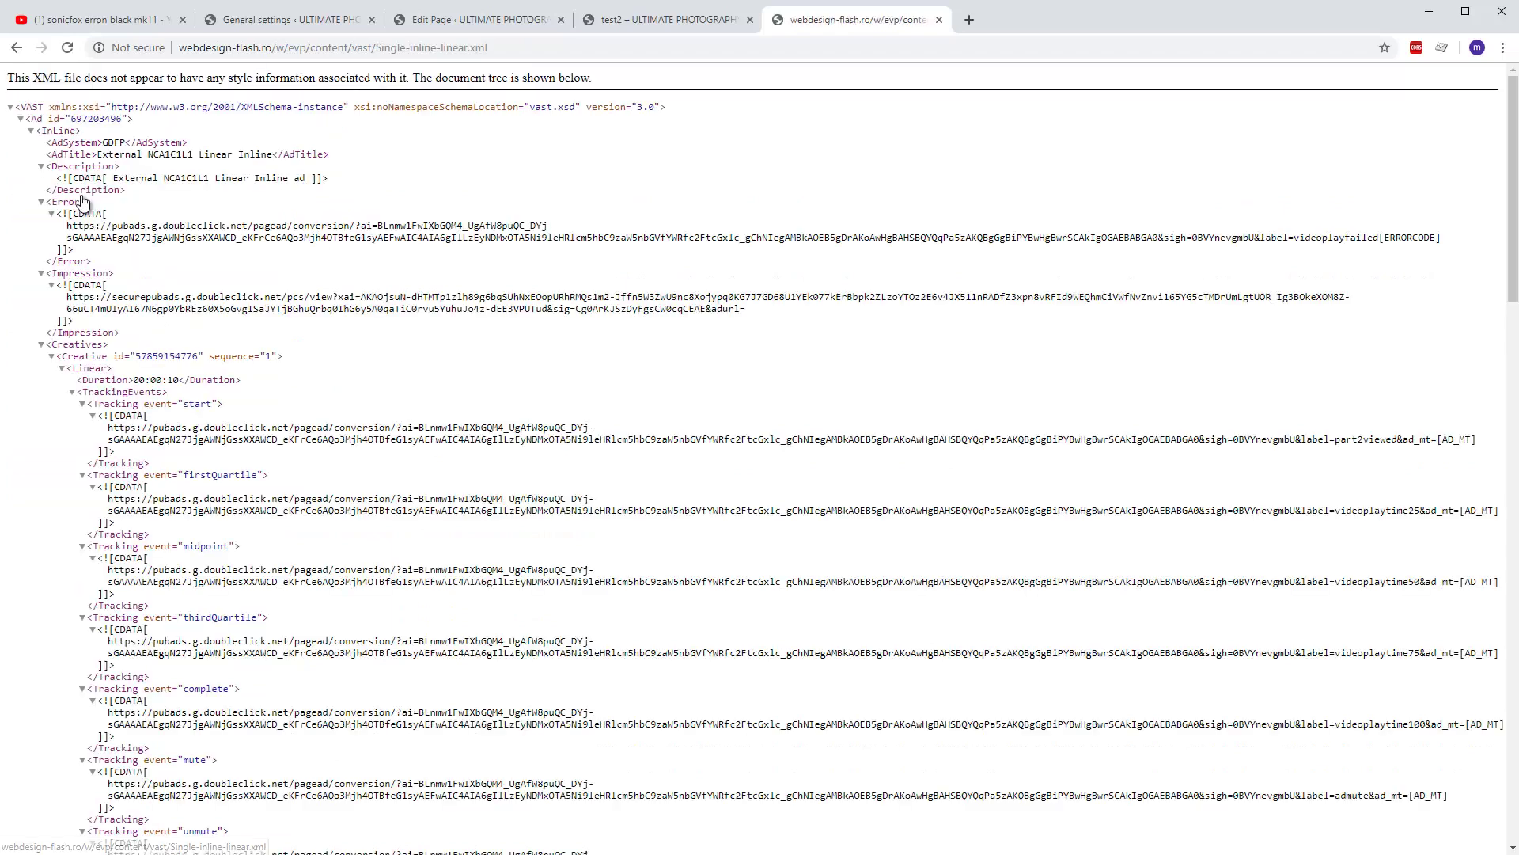
click(491, 47)
key(ctrl+c)
click(530, 17)
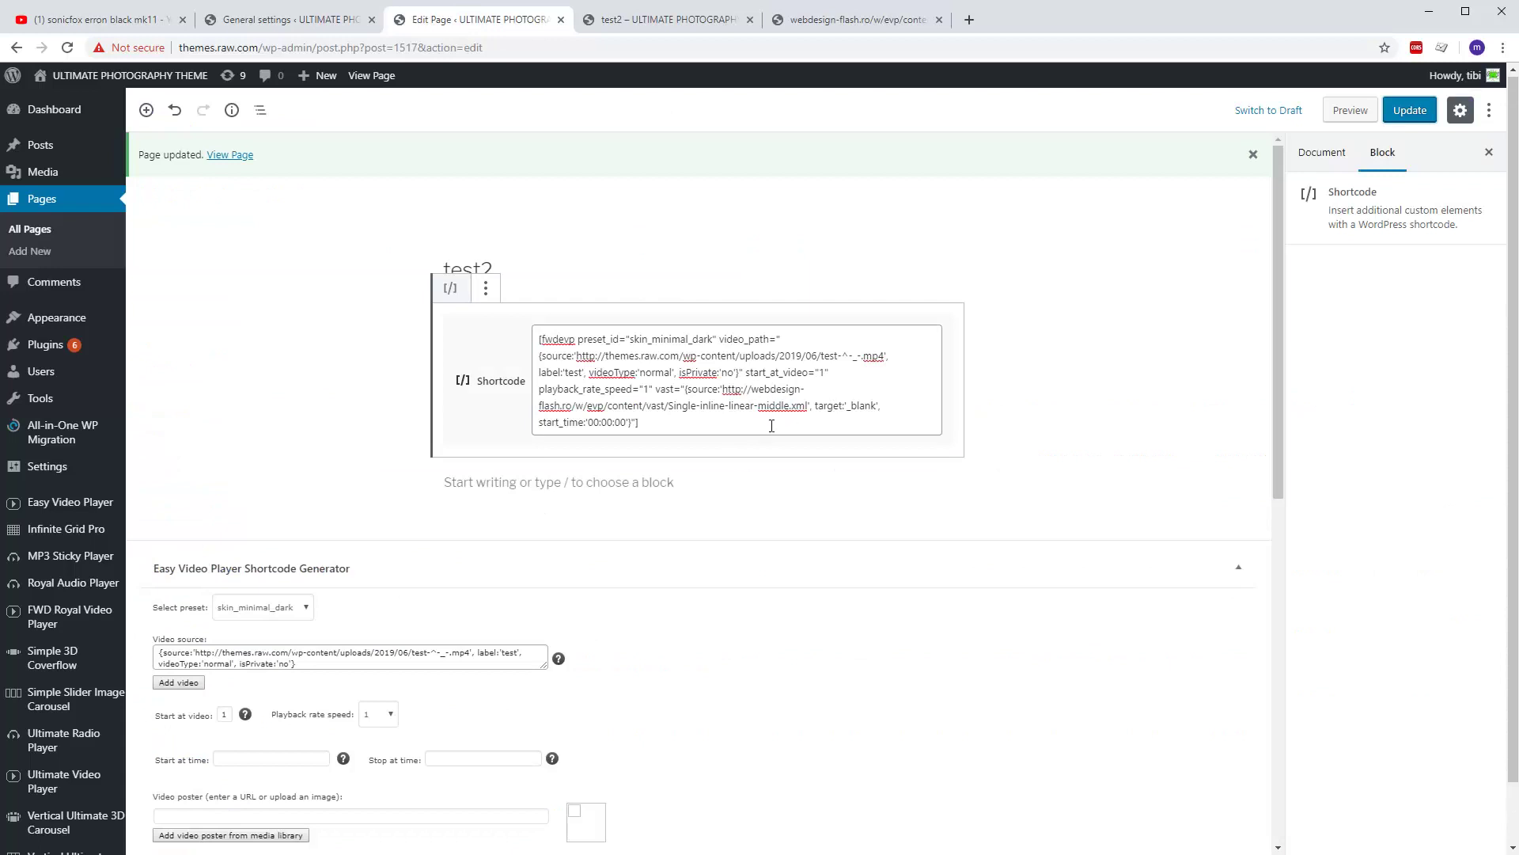
Swap the shortcode's VAST URL for Single-inline-linear.xml, save, and reload the test2 preview
drag(725, 392, 800, 412)
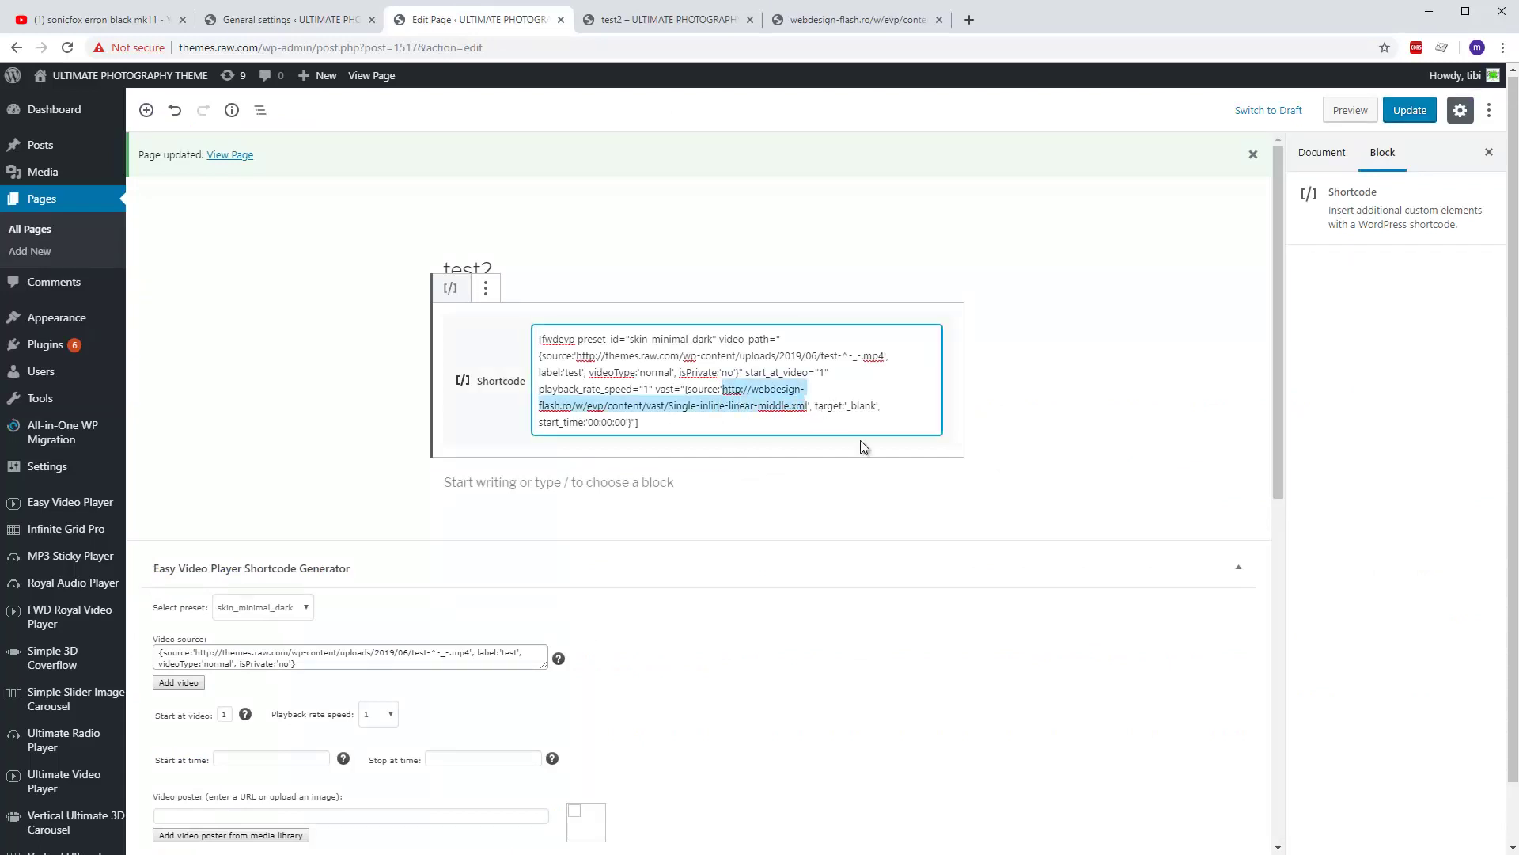
key(BackSpace)
key(ctrl+v)
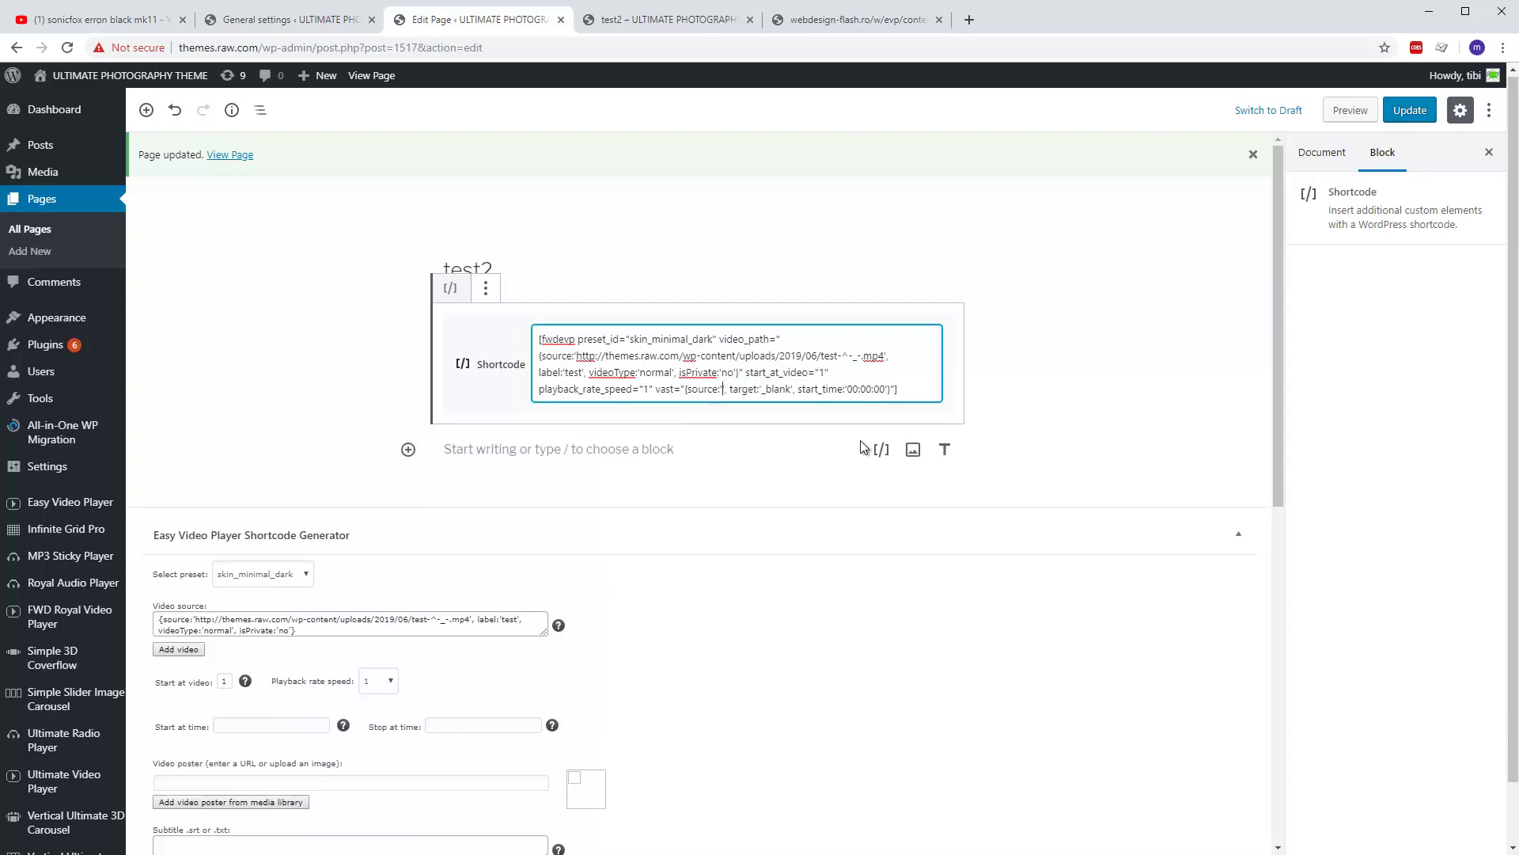
key(ctrl+s)
click(669, 20)
click(68, 48)
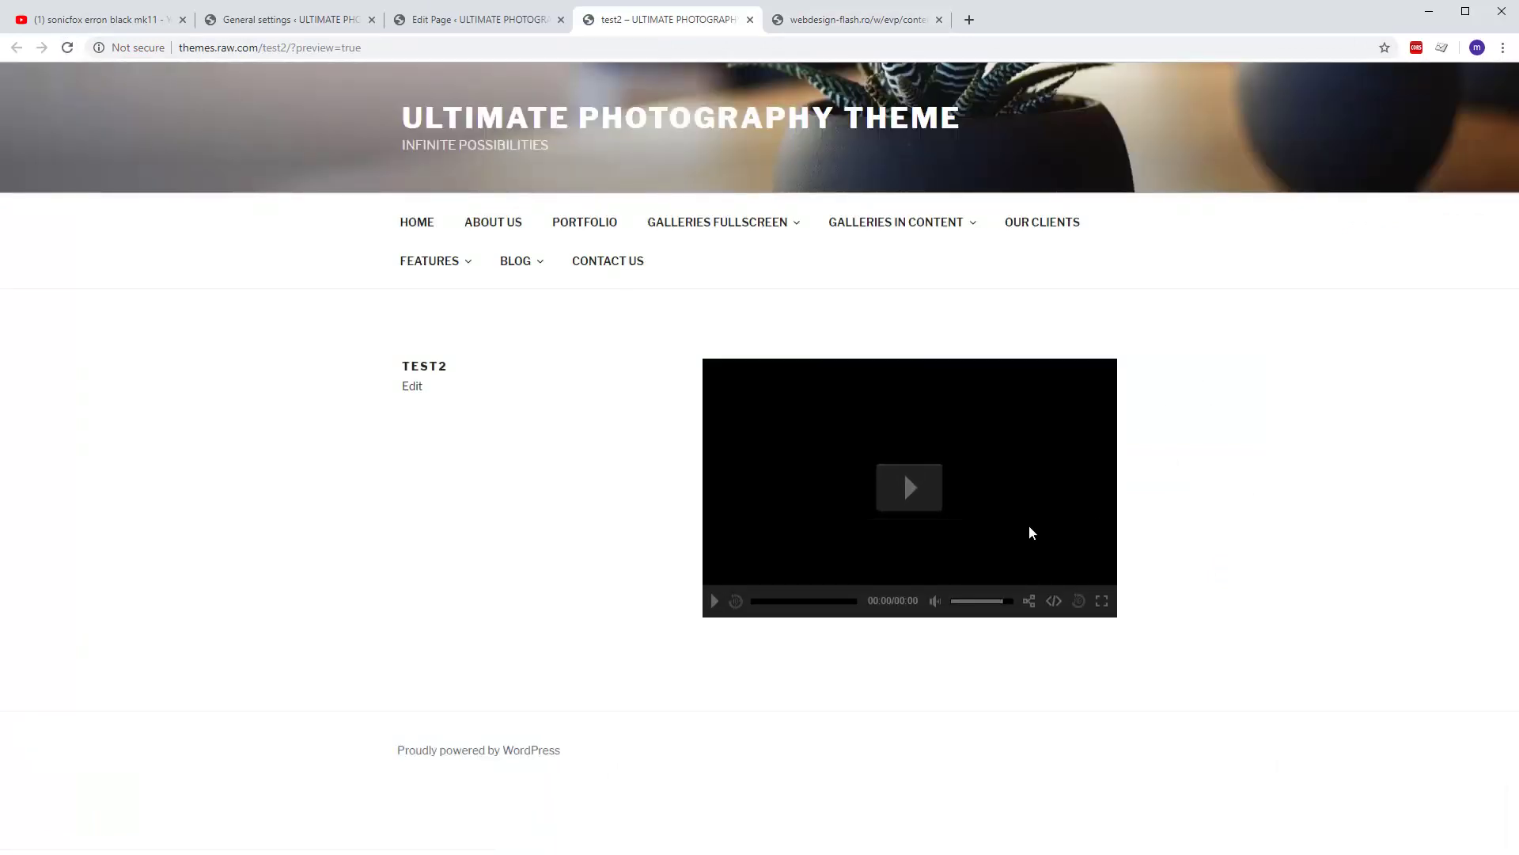
Play the Linear Inline ad, close its click-through page, resume, and pause the main video at 00:02
click(909, 487)
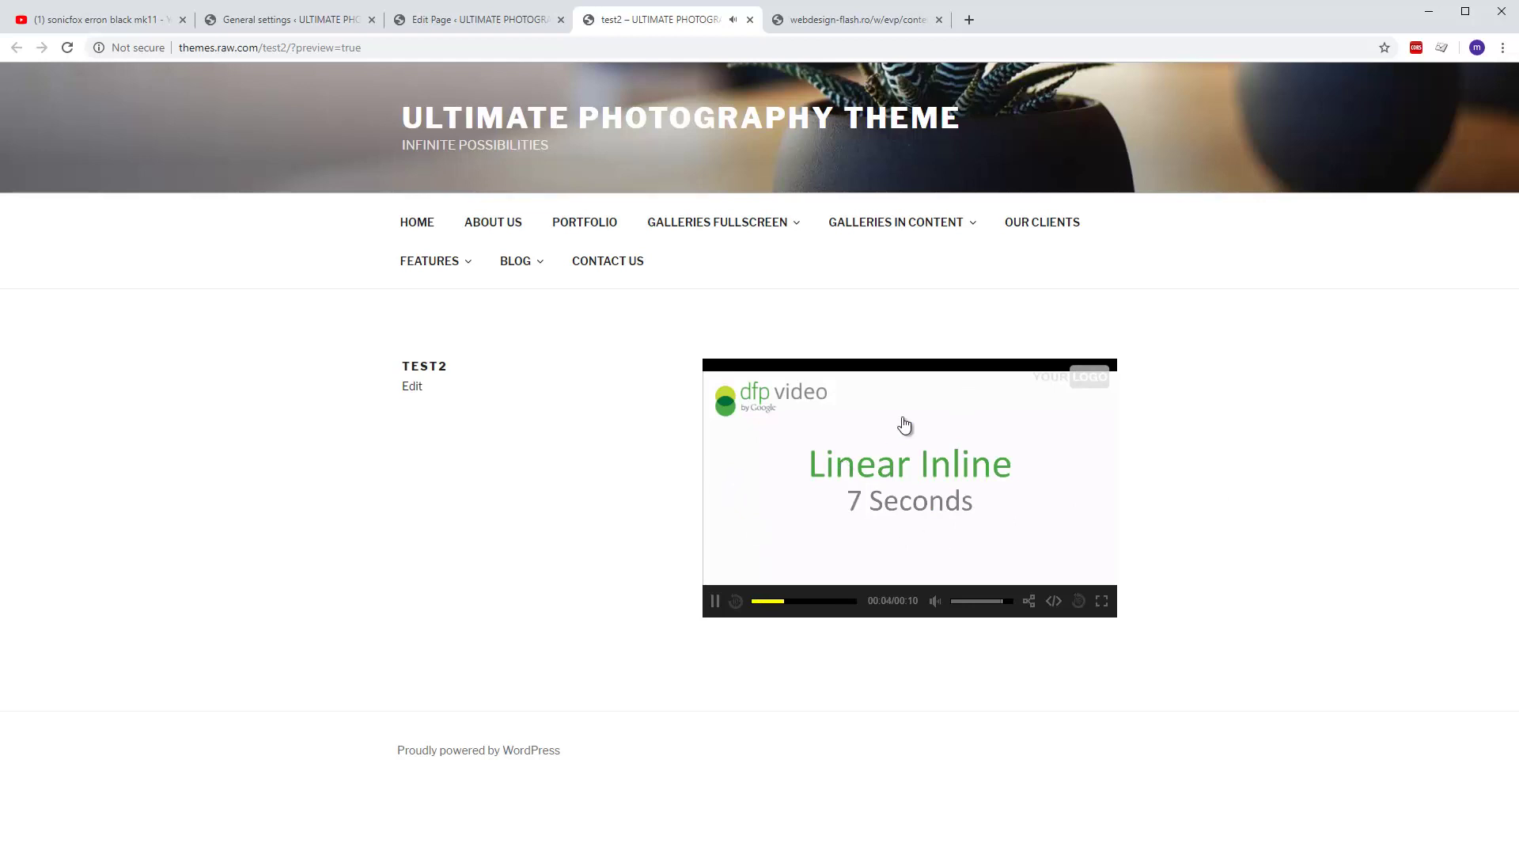
click(847, 407)
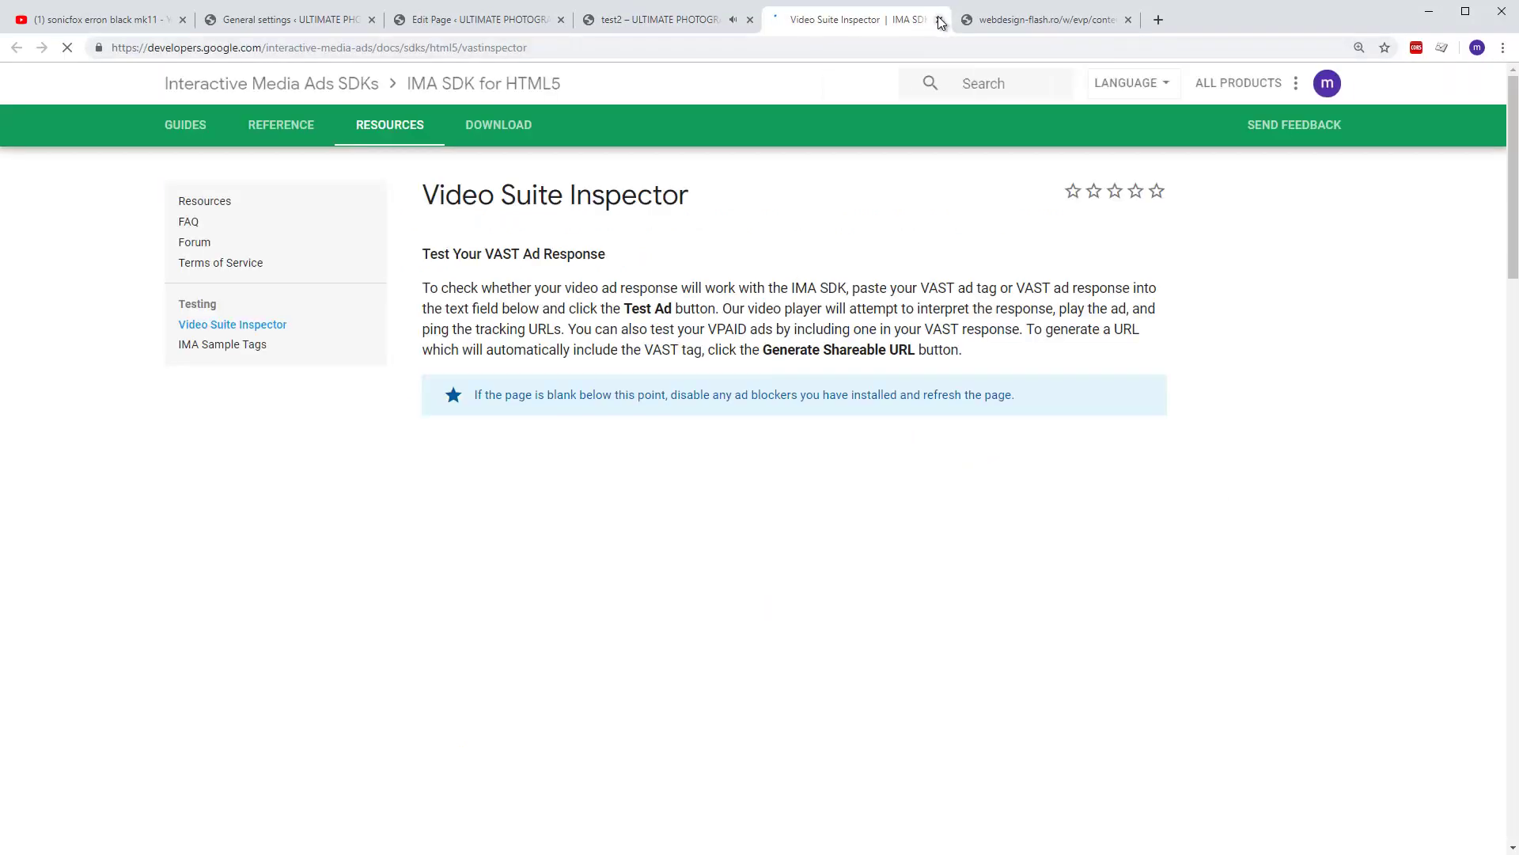
click(939, 19)
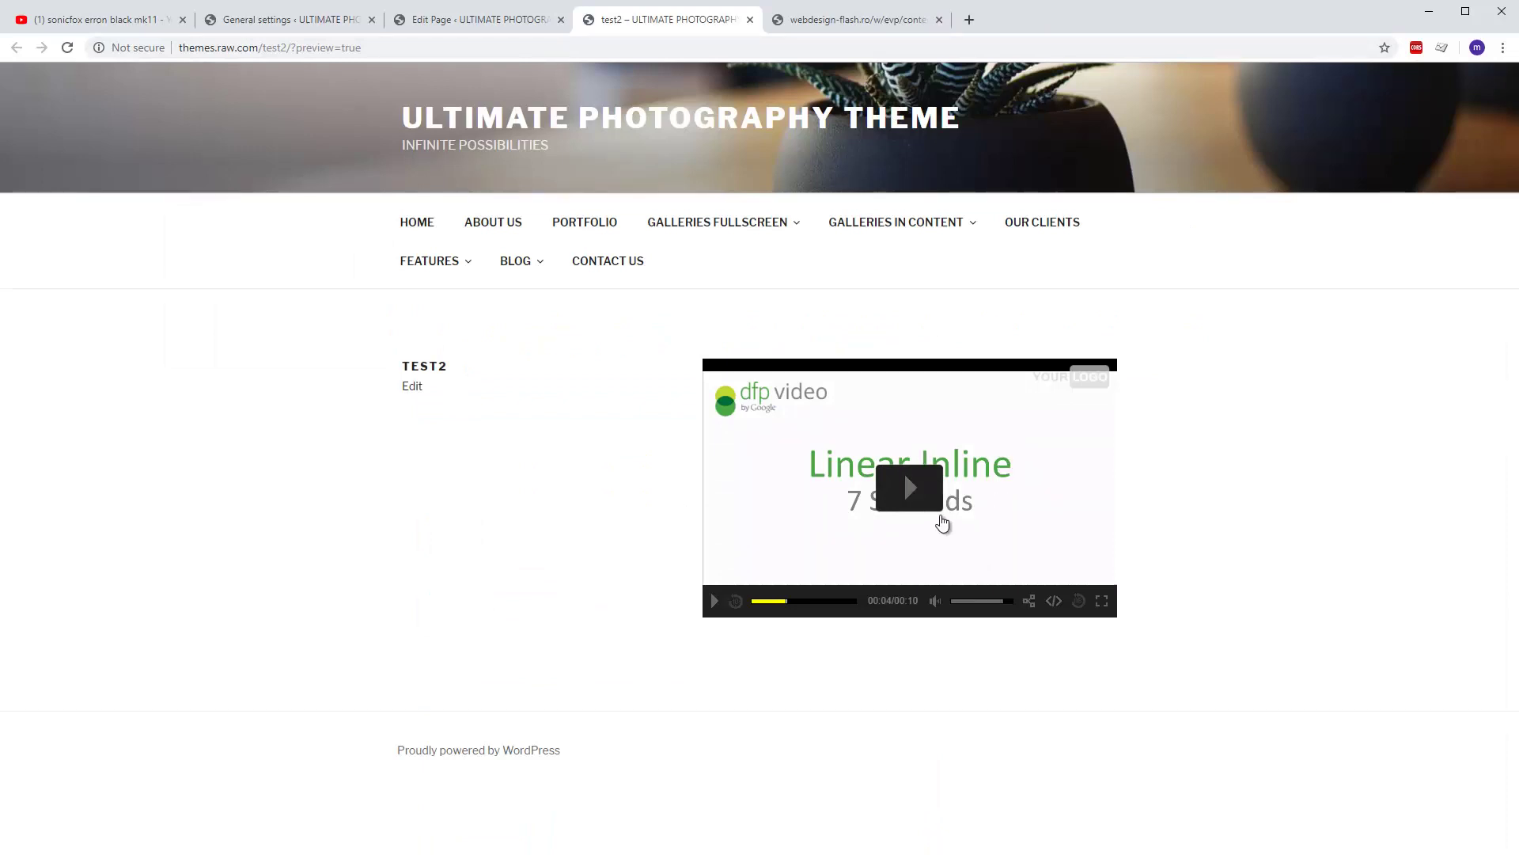
click(886, 519)
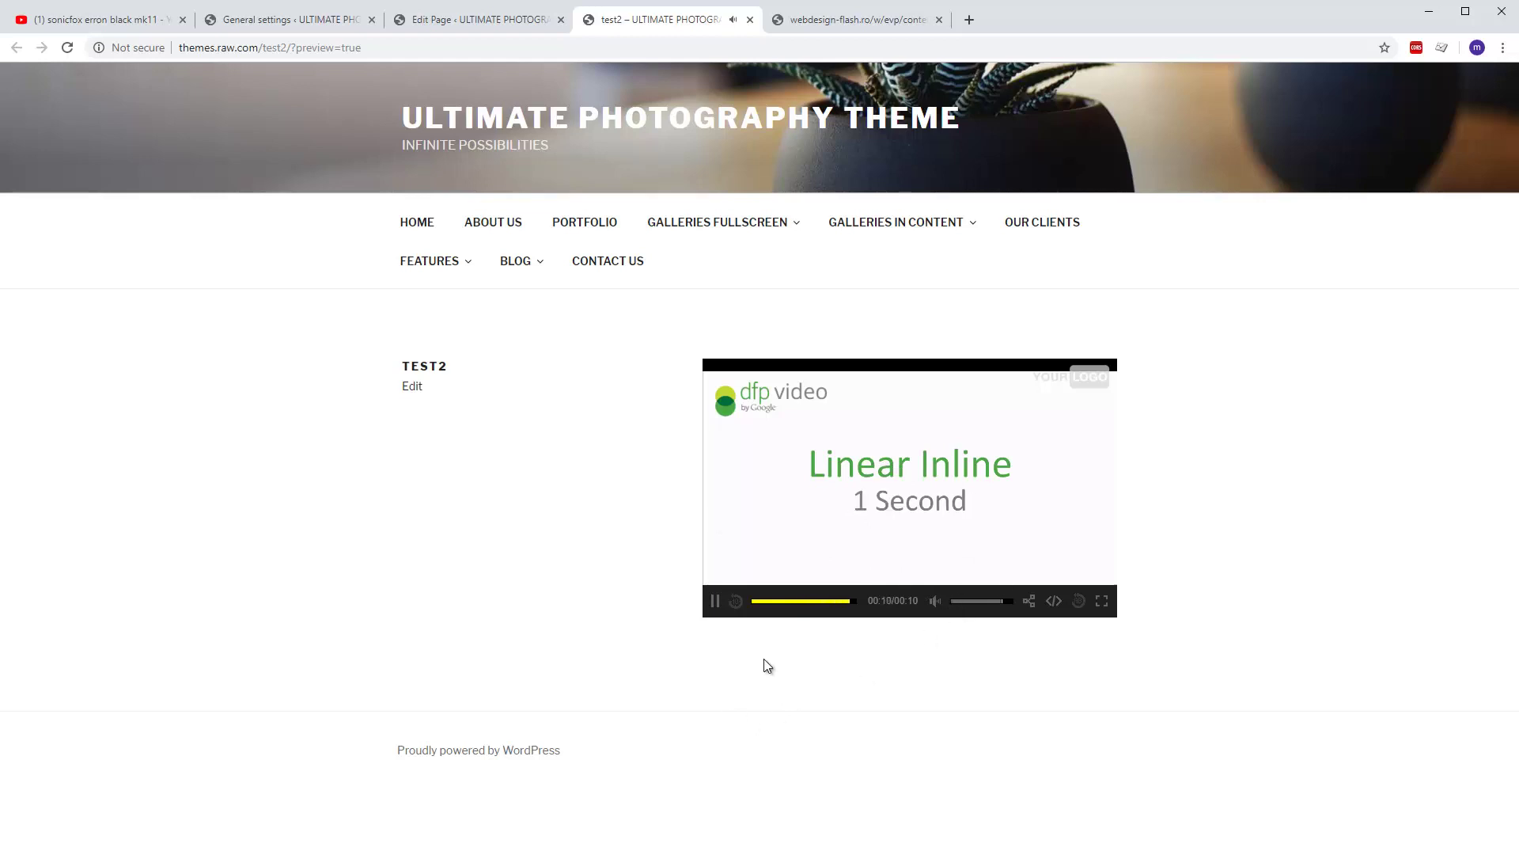
click(714, 601)
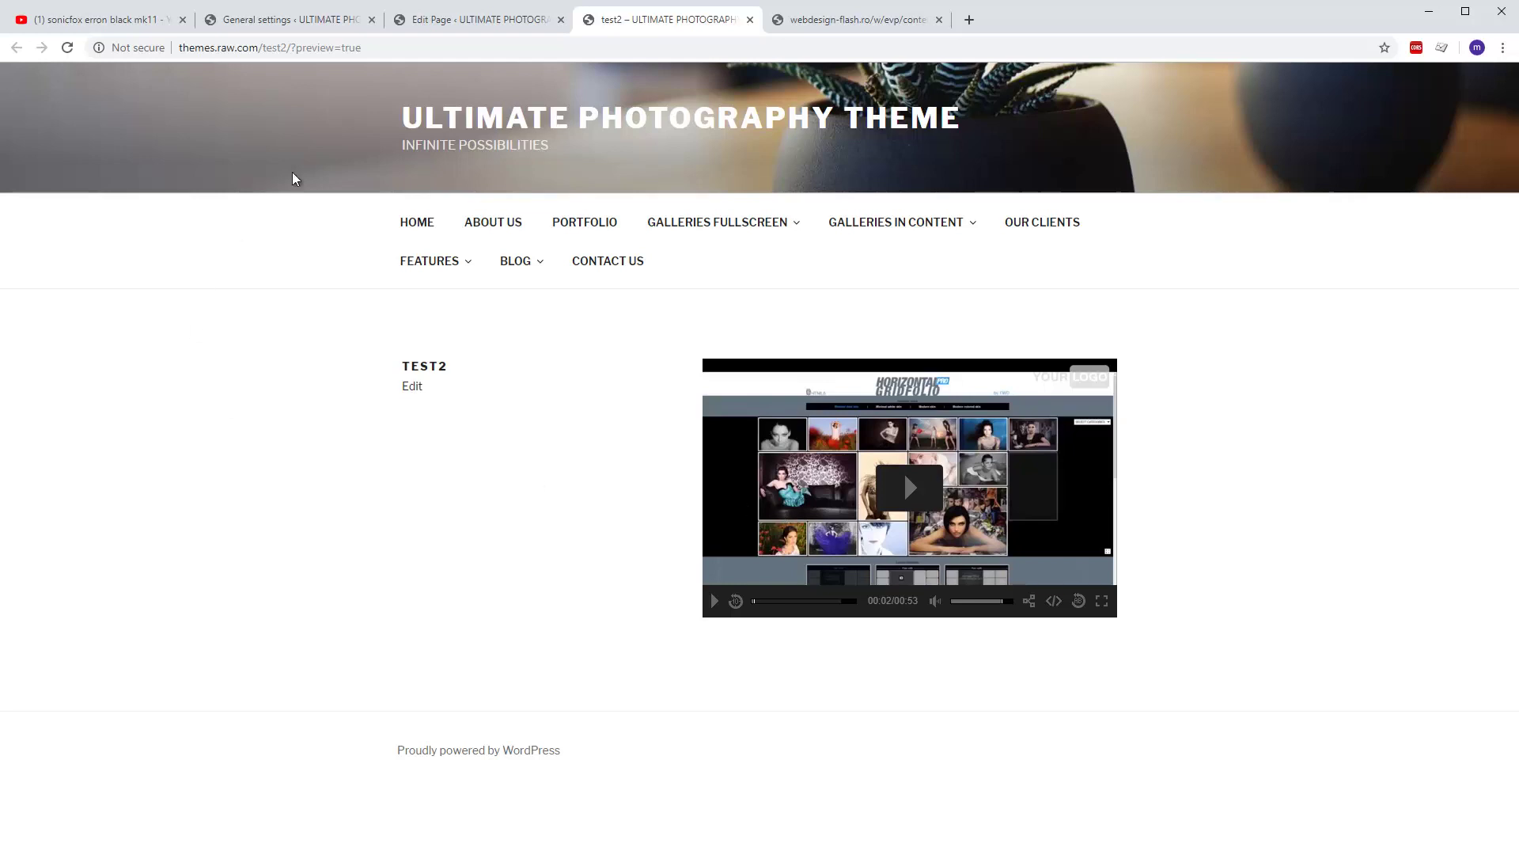
click(498, 20)
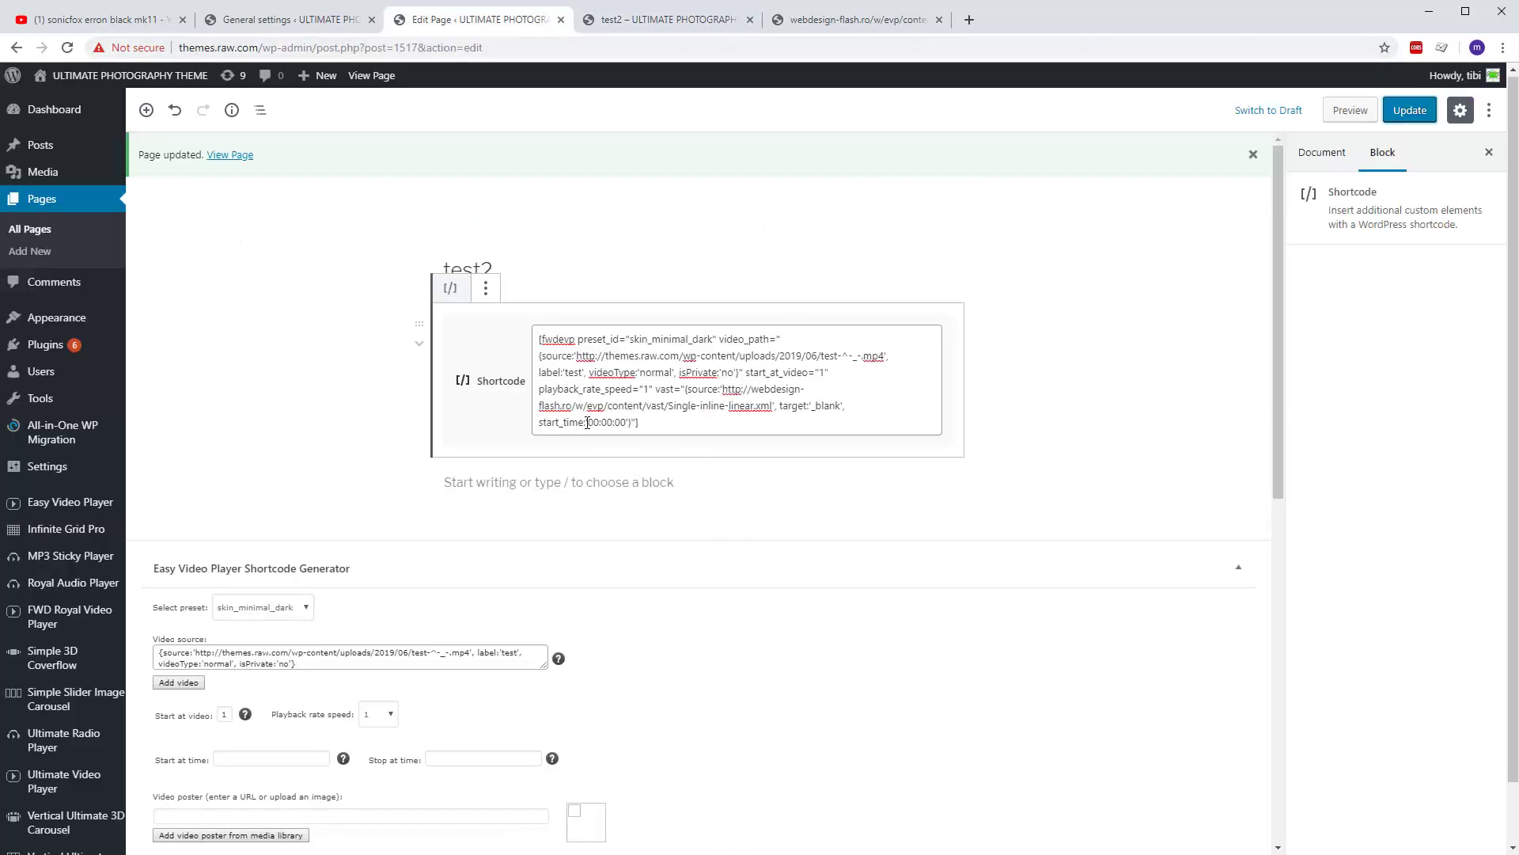
Change the shortcode's start_time seconds to 20 (00:00:20), update, and reload the test2 preview
double_click(620, 424)
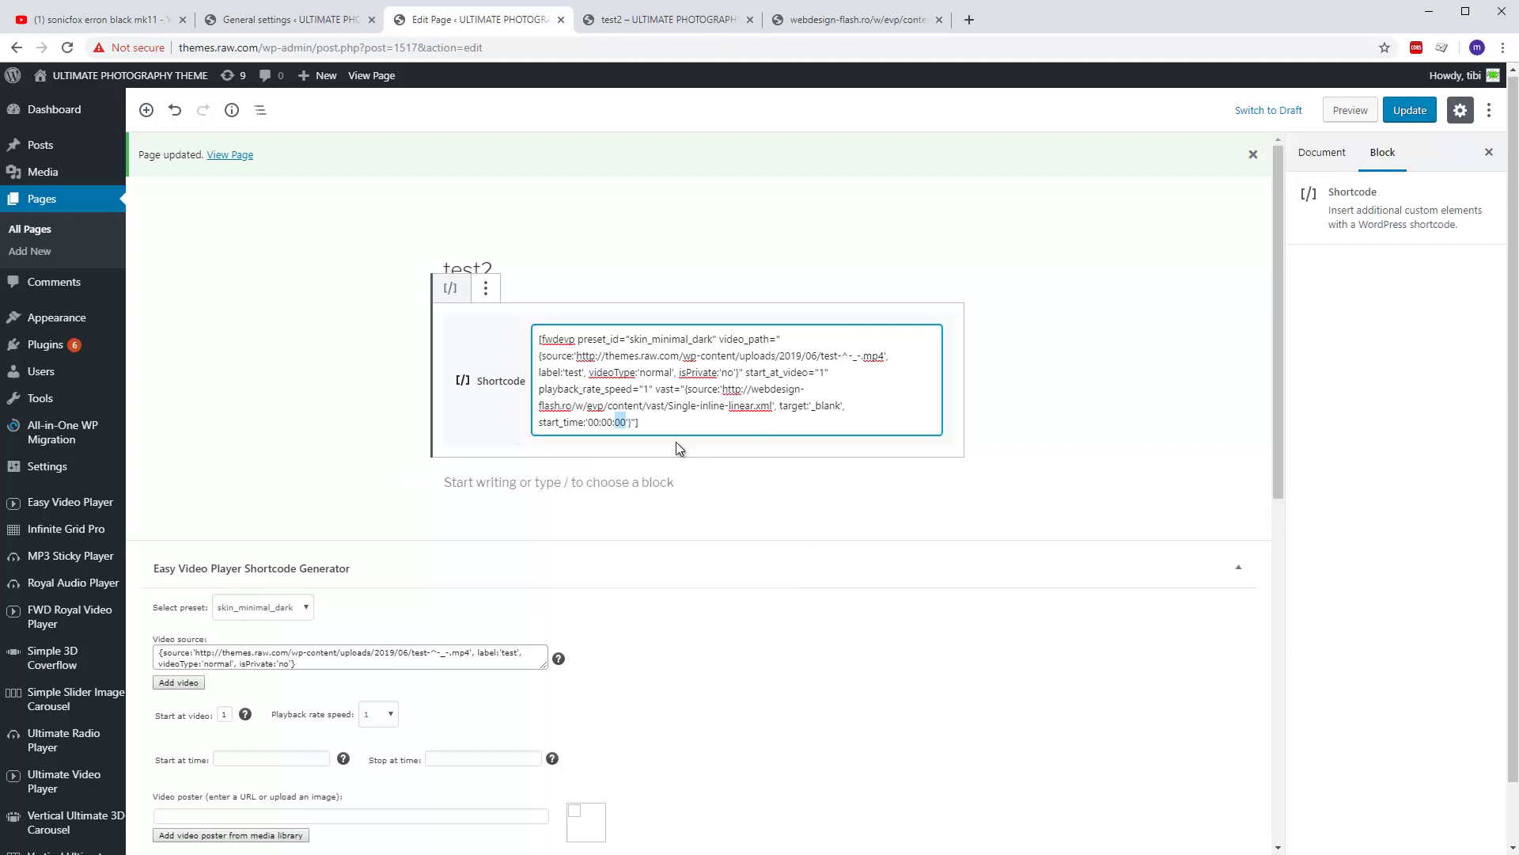
text(20)
click(1418, 120)
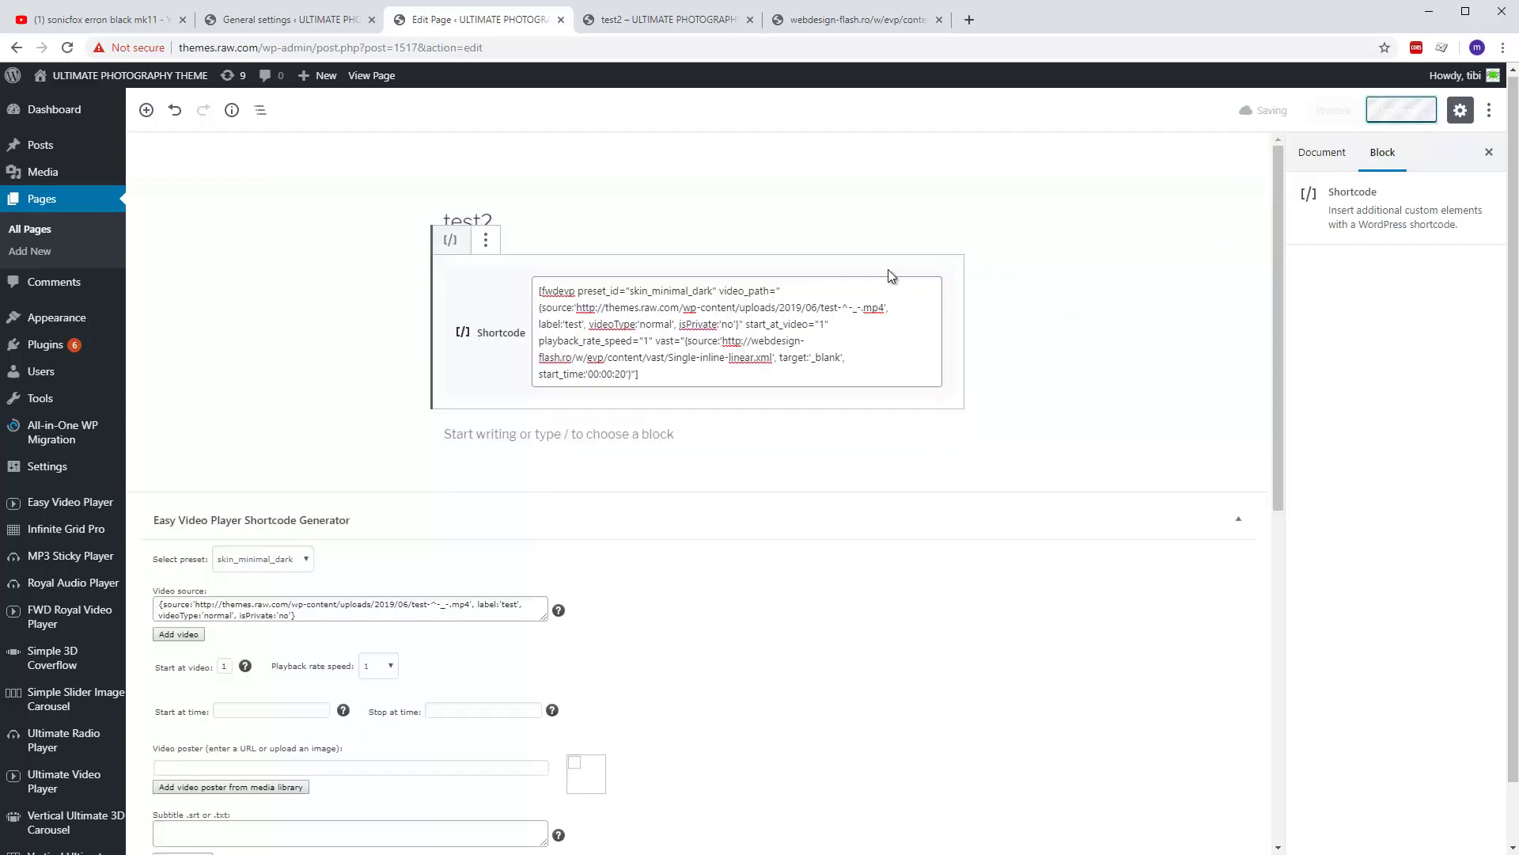
click(590, 423)
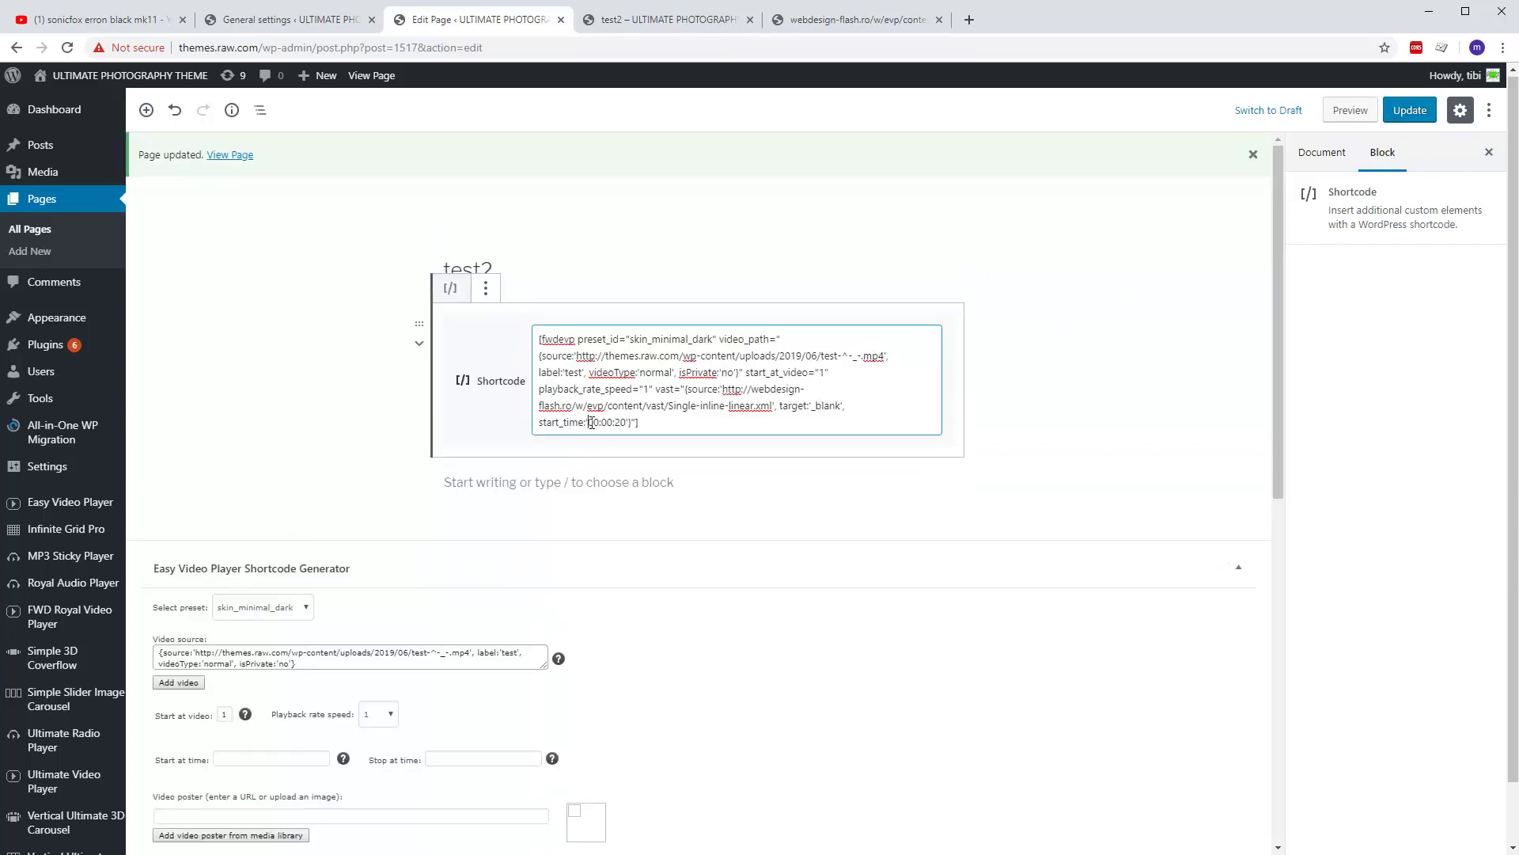
double_click(607, 422)
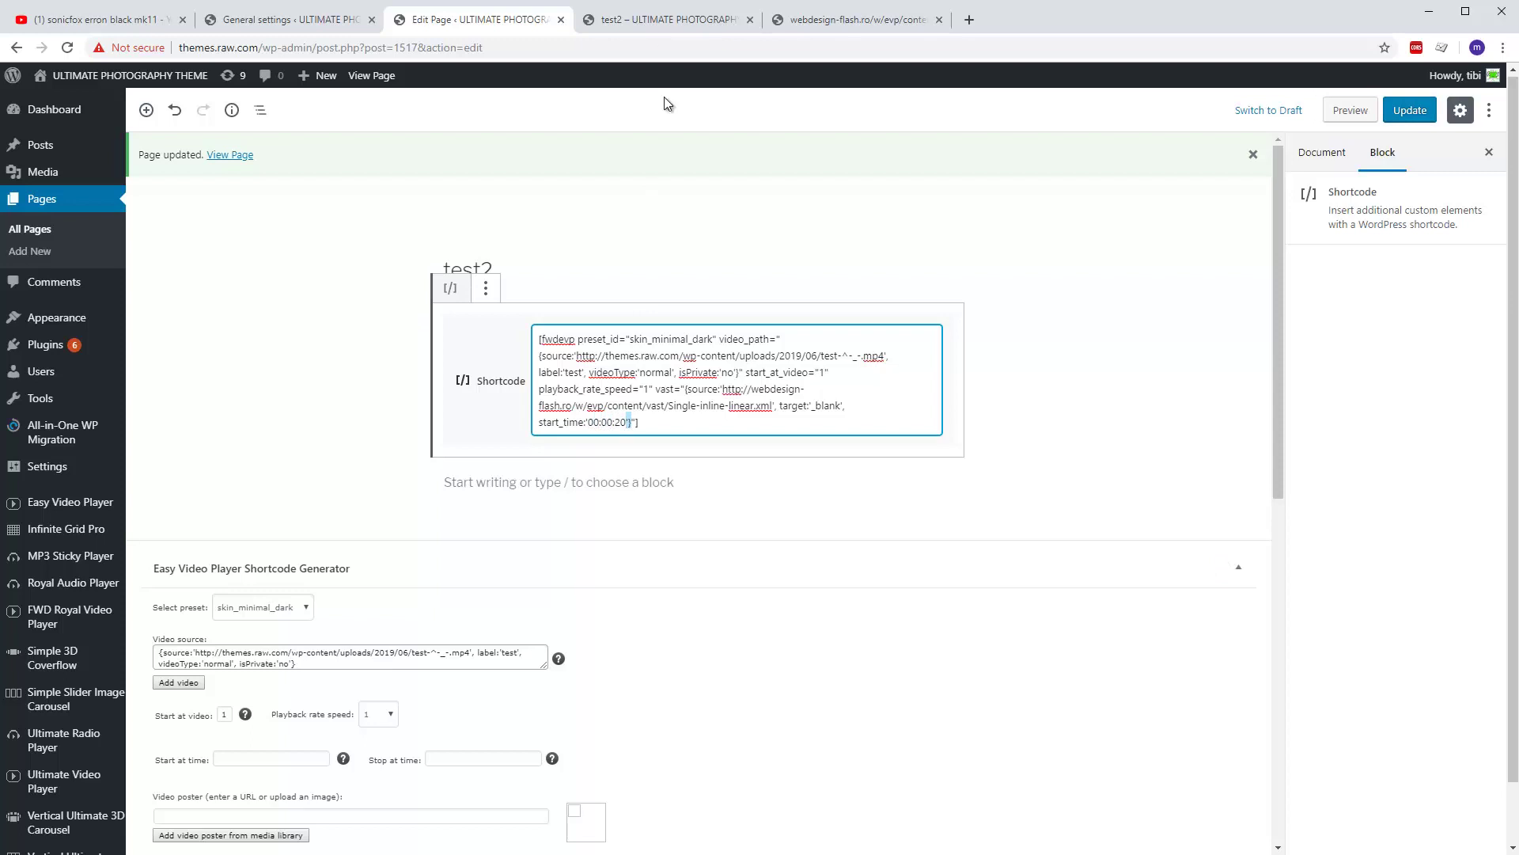
click(671, 20)
click(67, 48)
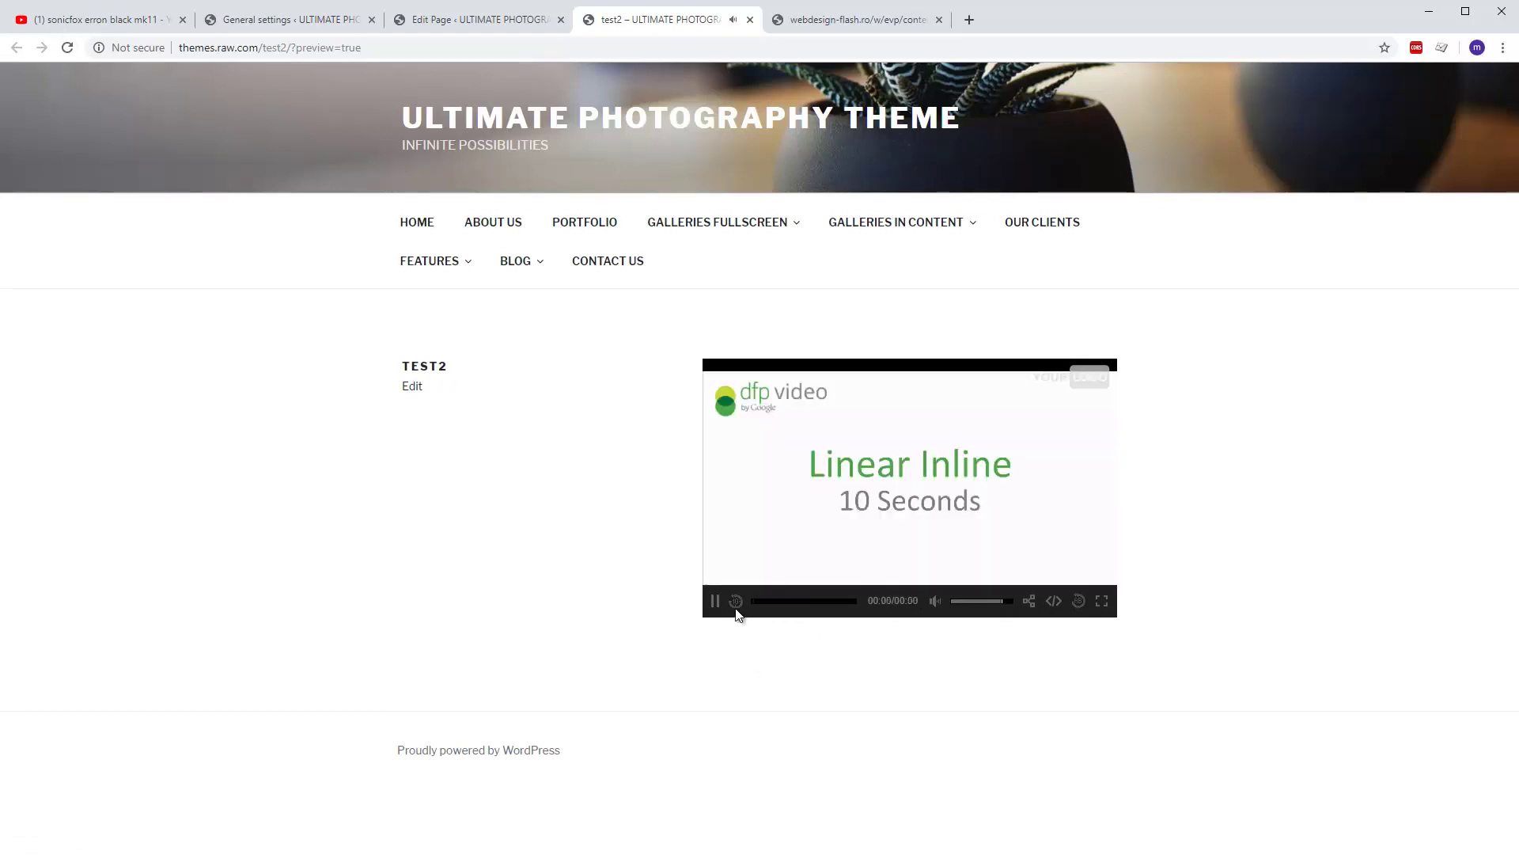
Pause the Linear Inline 10-second ad at 00:01 of 00:10
click(714, 603)
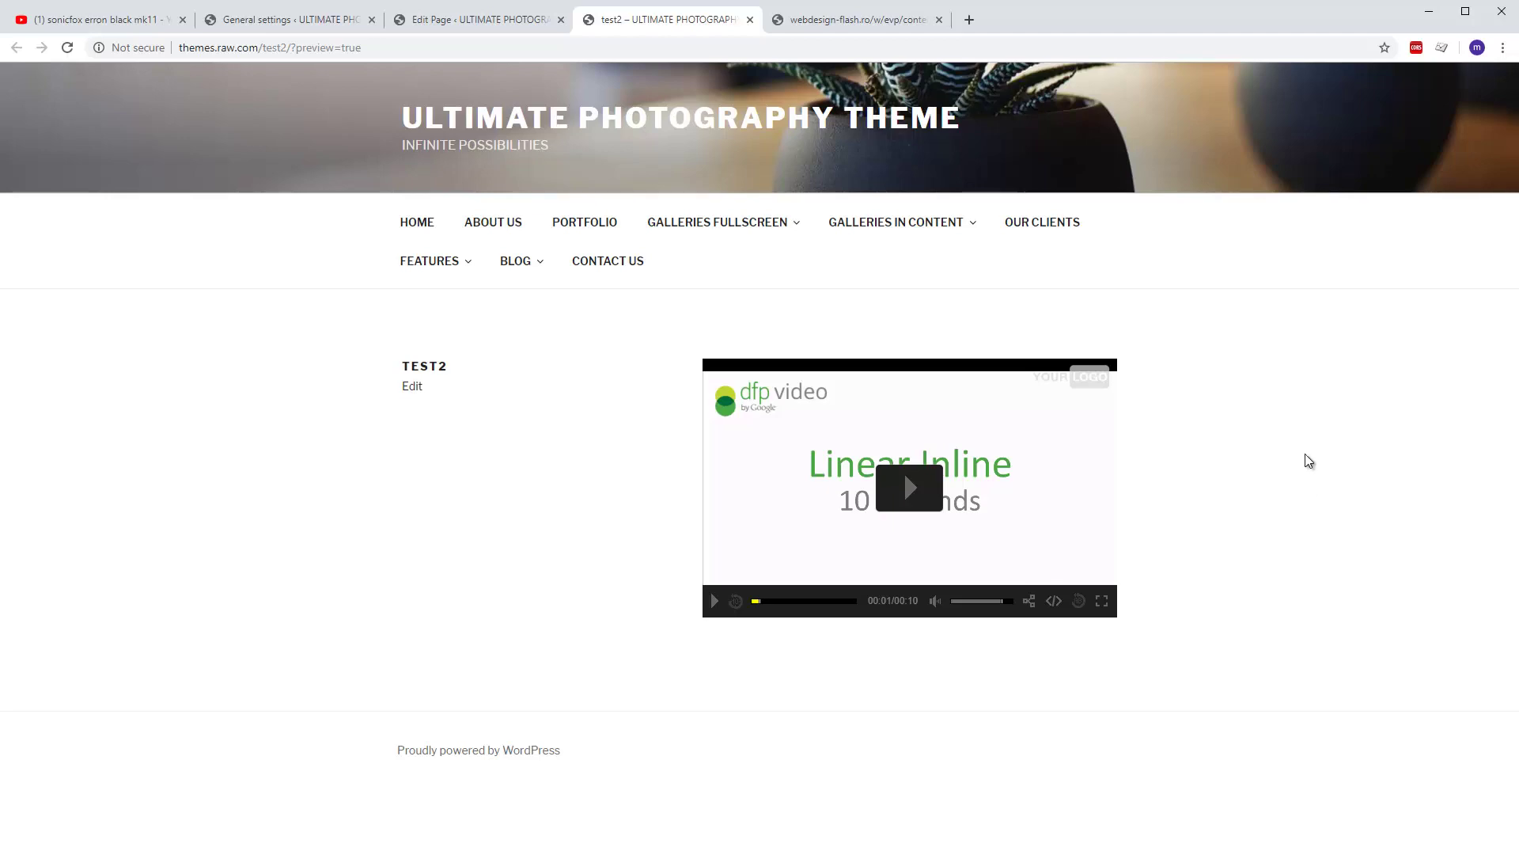
Open VMAP Post-roll + Bumper.xml and examine its root, first break, Single-postroll-linear.xml and bumper.xml URLs
click(862, 20)
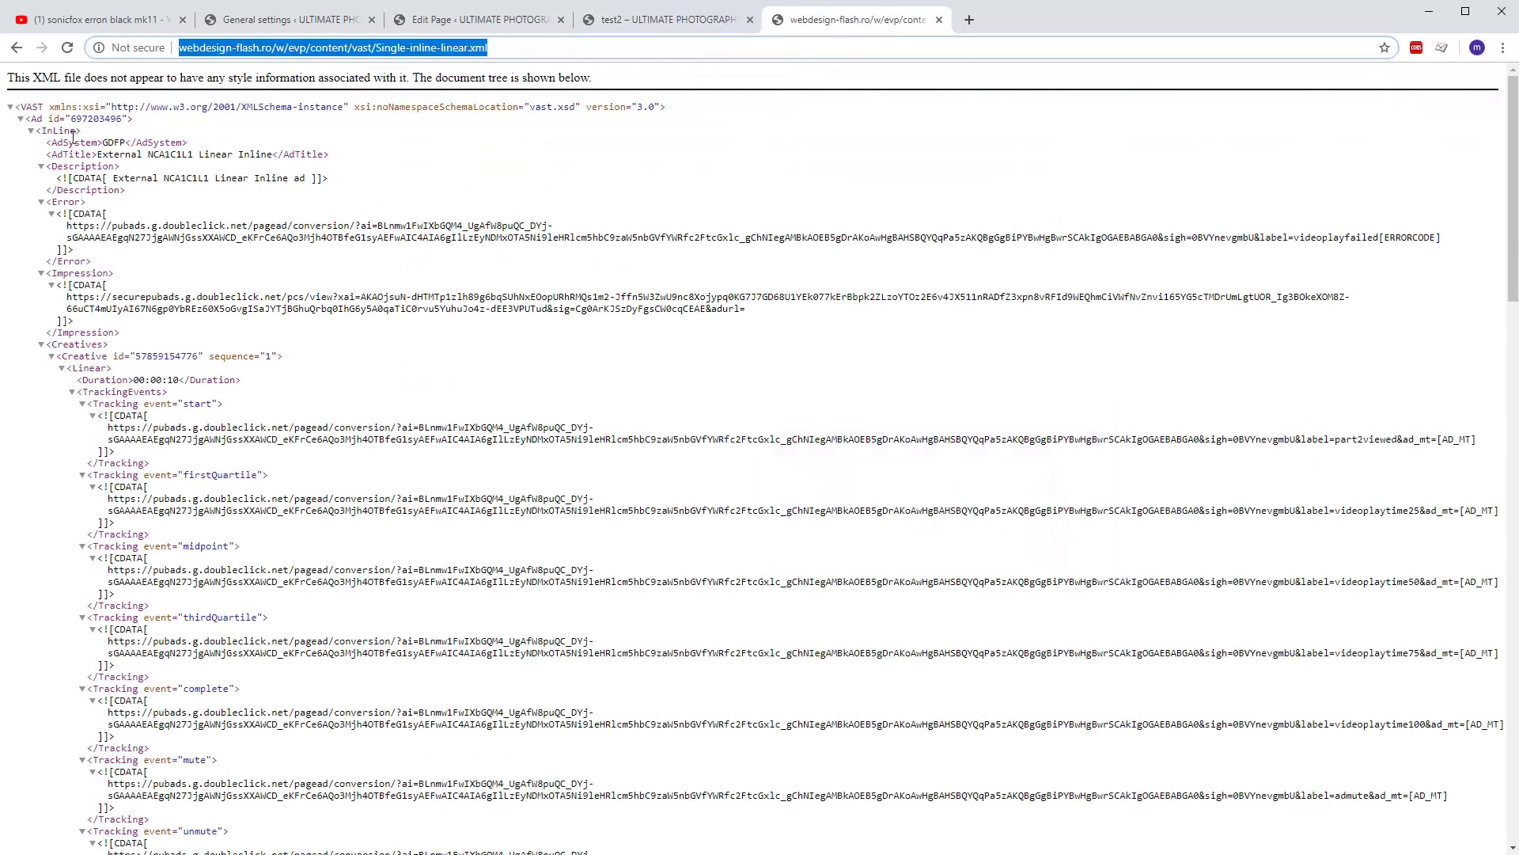
click(17, 51)
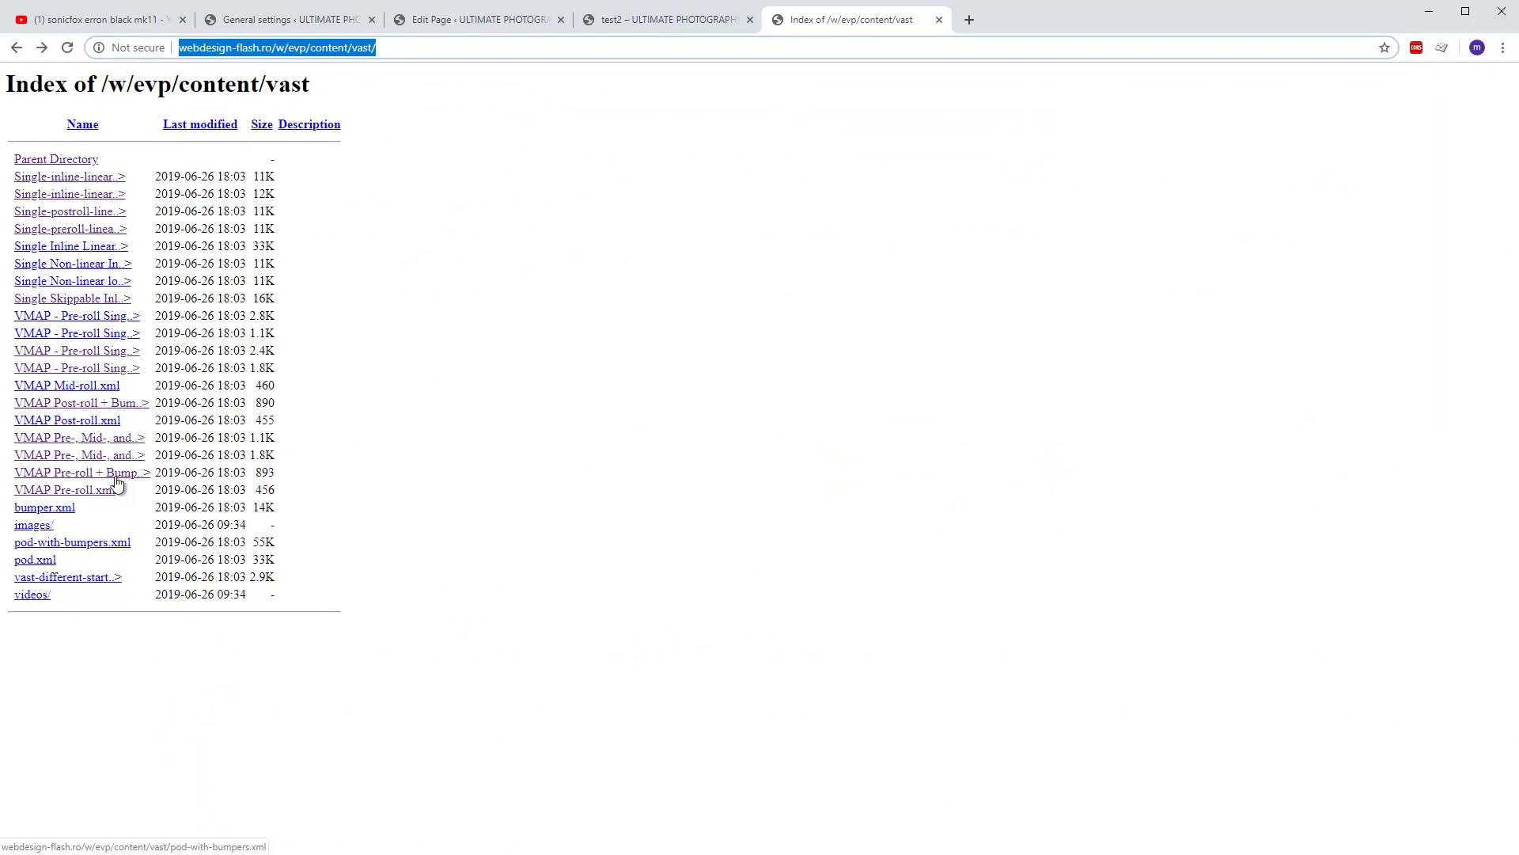
click(119, 404)
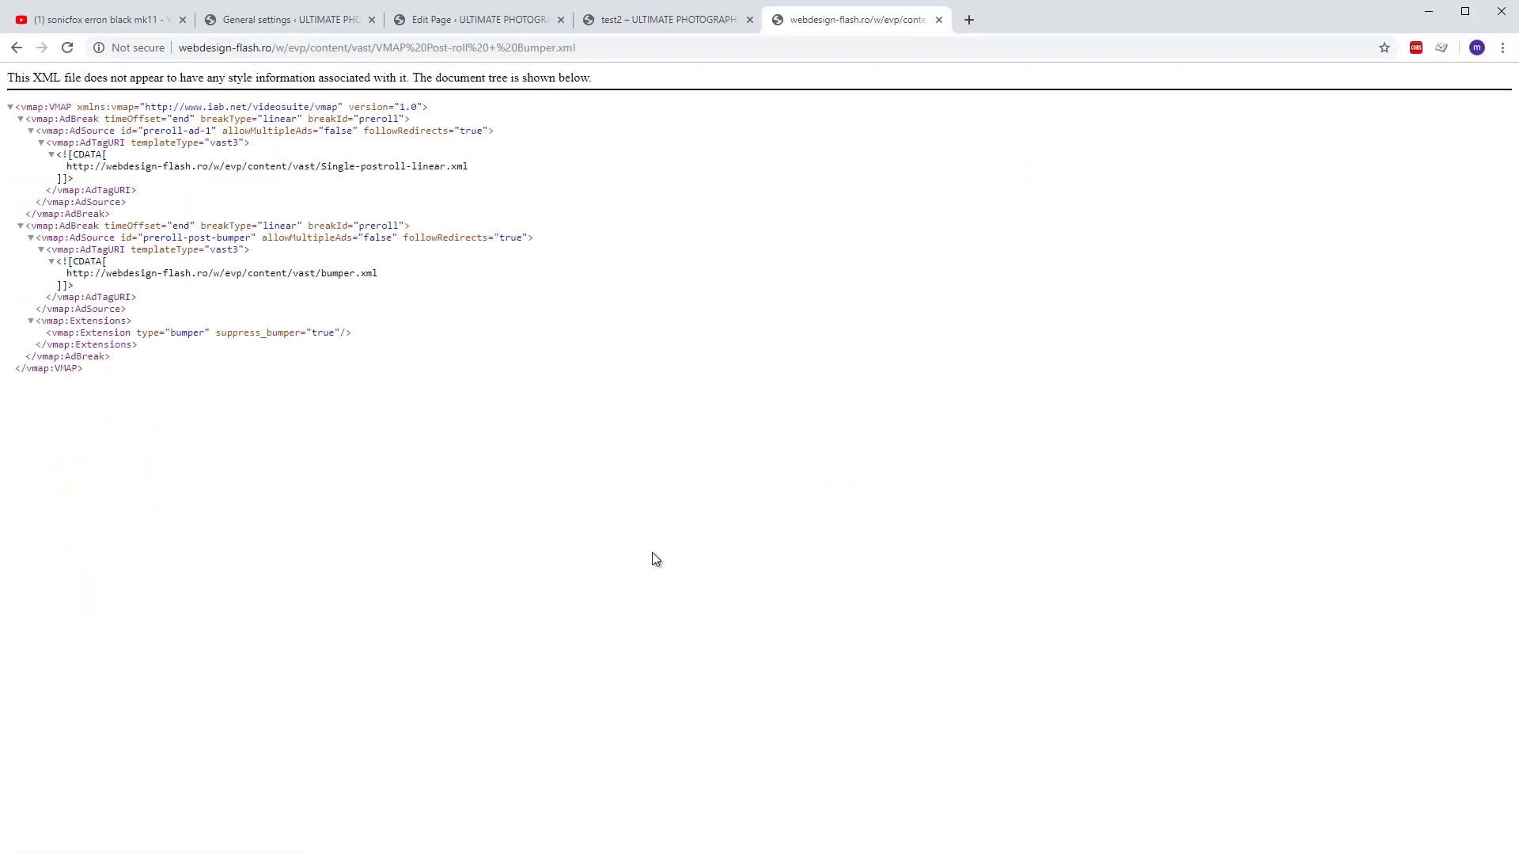
drag(20, 108, 161, 107)
click(64, 144)
drag(16, 118, 178, 311)
click(700, 366)
drag(68, 167, 490, 169)
drag(60, 273, 400, 277)
click(482, 286)
Examine the breaks' timeOffset values, then open VMAP Pre-, Mid-, and Post-rolls, Single Ads.xml
double_click(123, 228)
click(139, 224)
double_click(181, 228)
triple_click(158, 272)
shift+click(71, 274)
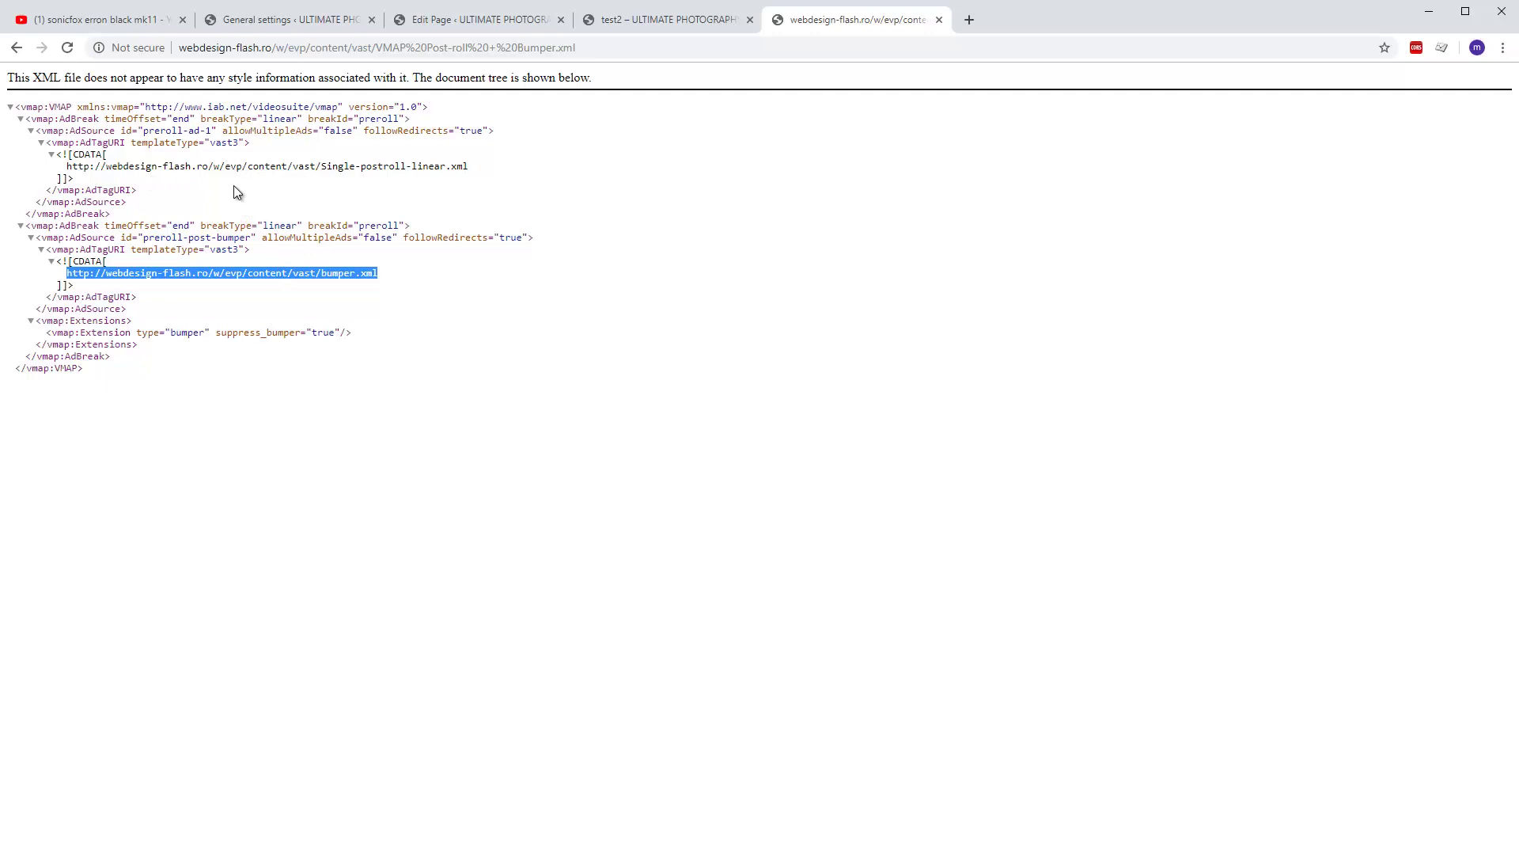
double_click(178, 119)
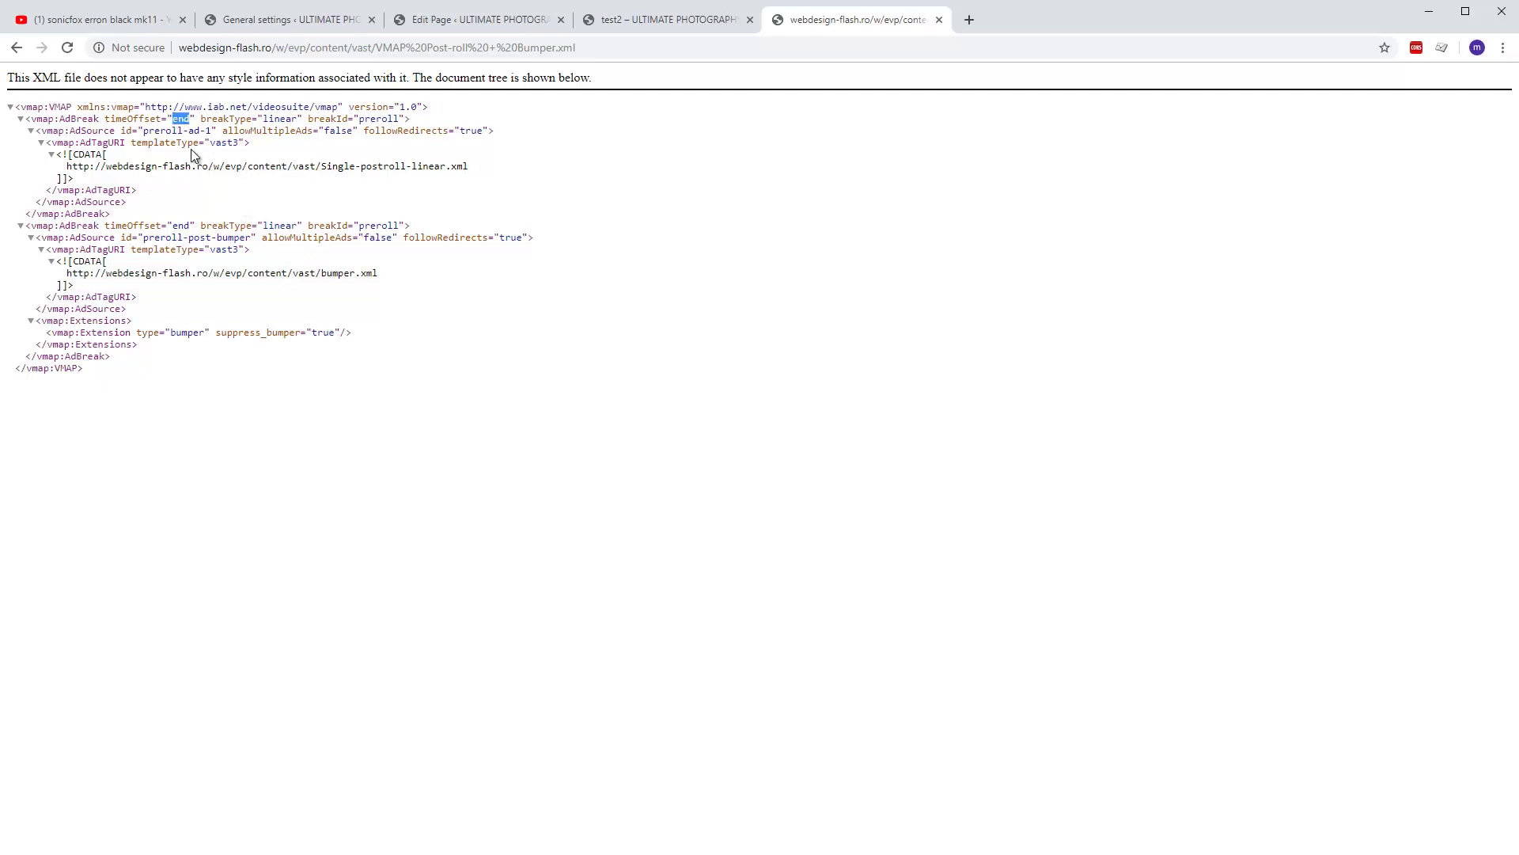
click(16, 47)
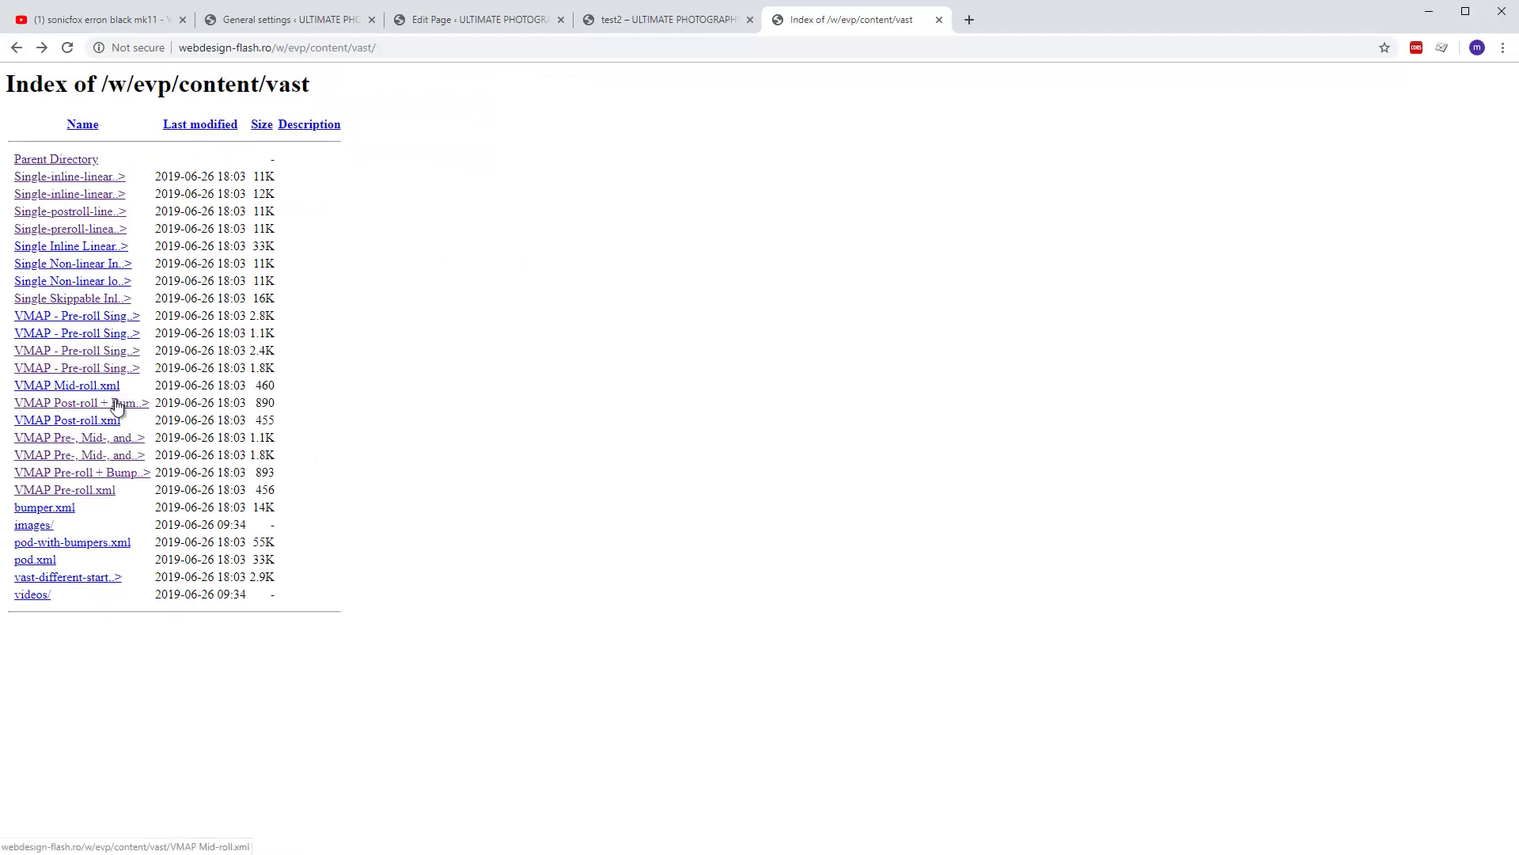
click(129, 440)
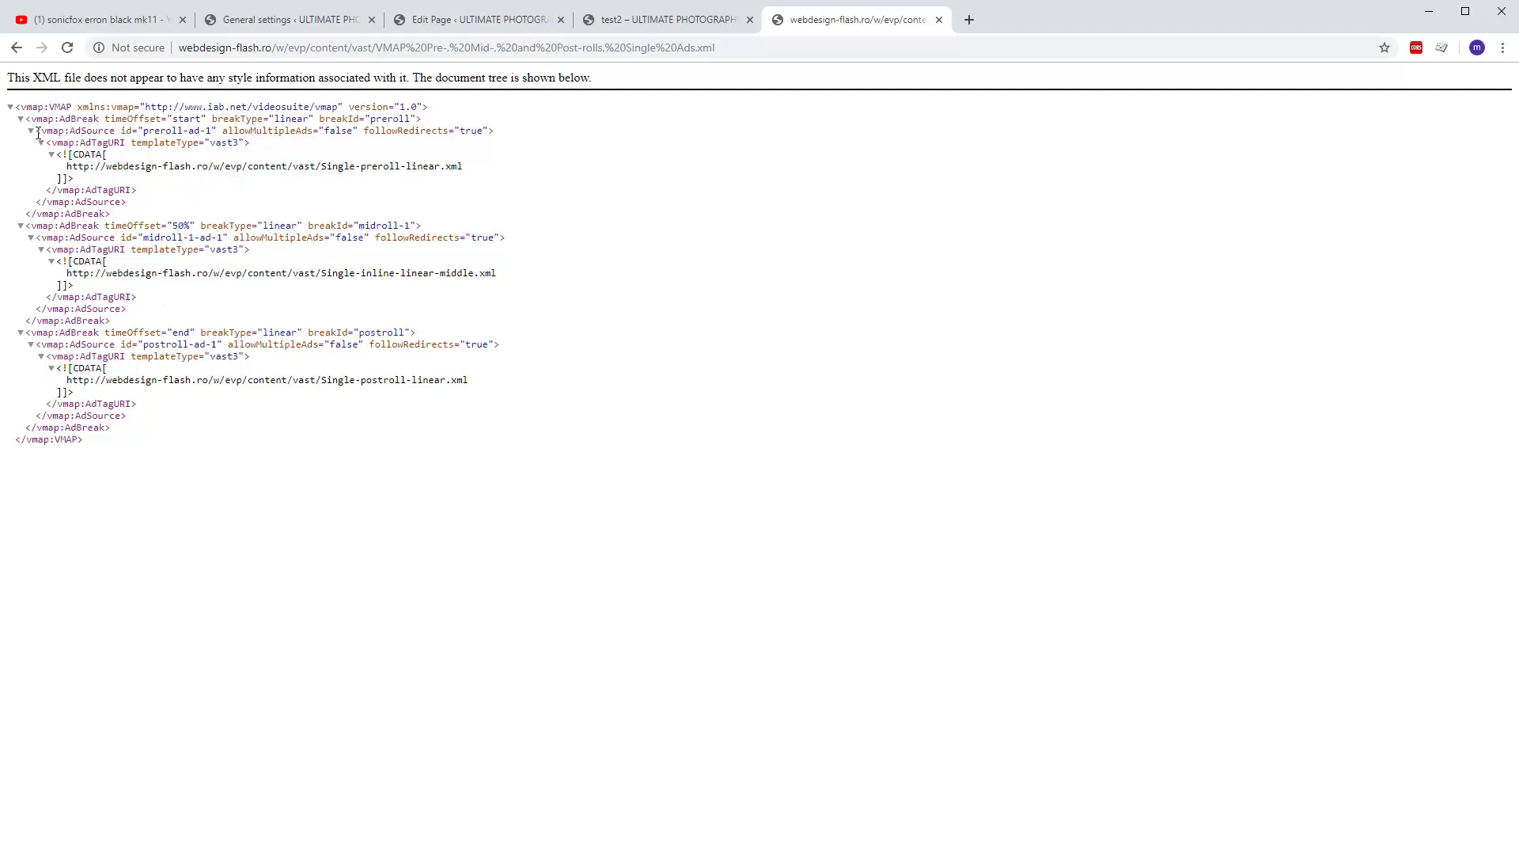
Examine the VMAP's preroll start, 50% midroll, and postroll ad breaks
drag(26, 131, 173, 204)
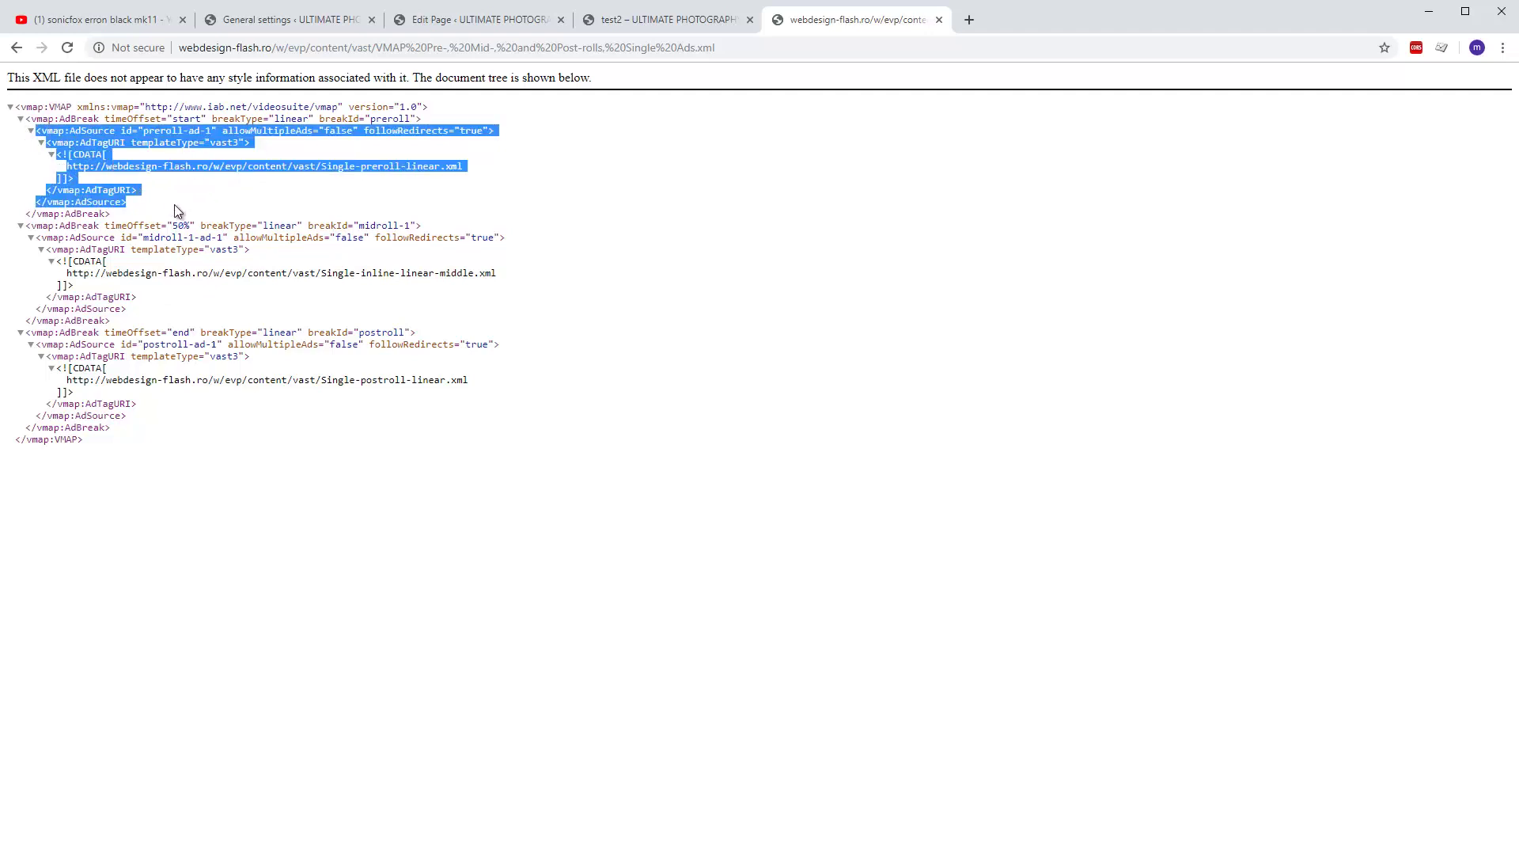
click(182, 123)
double_click(182, 120)
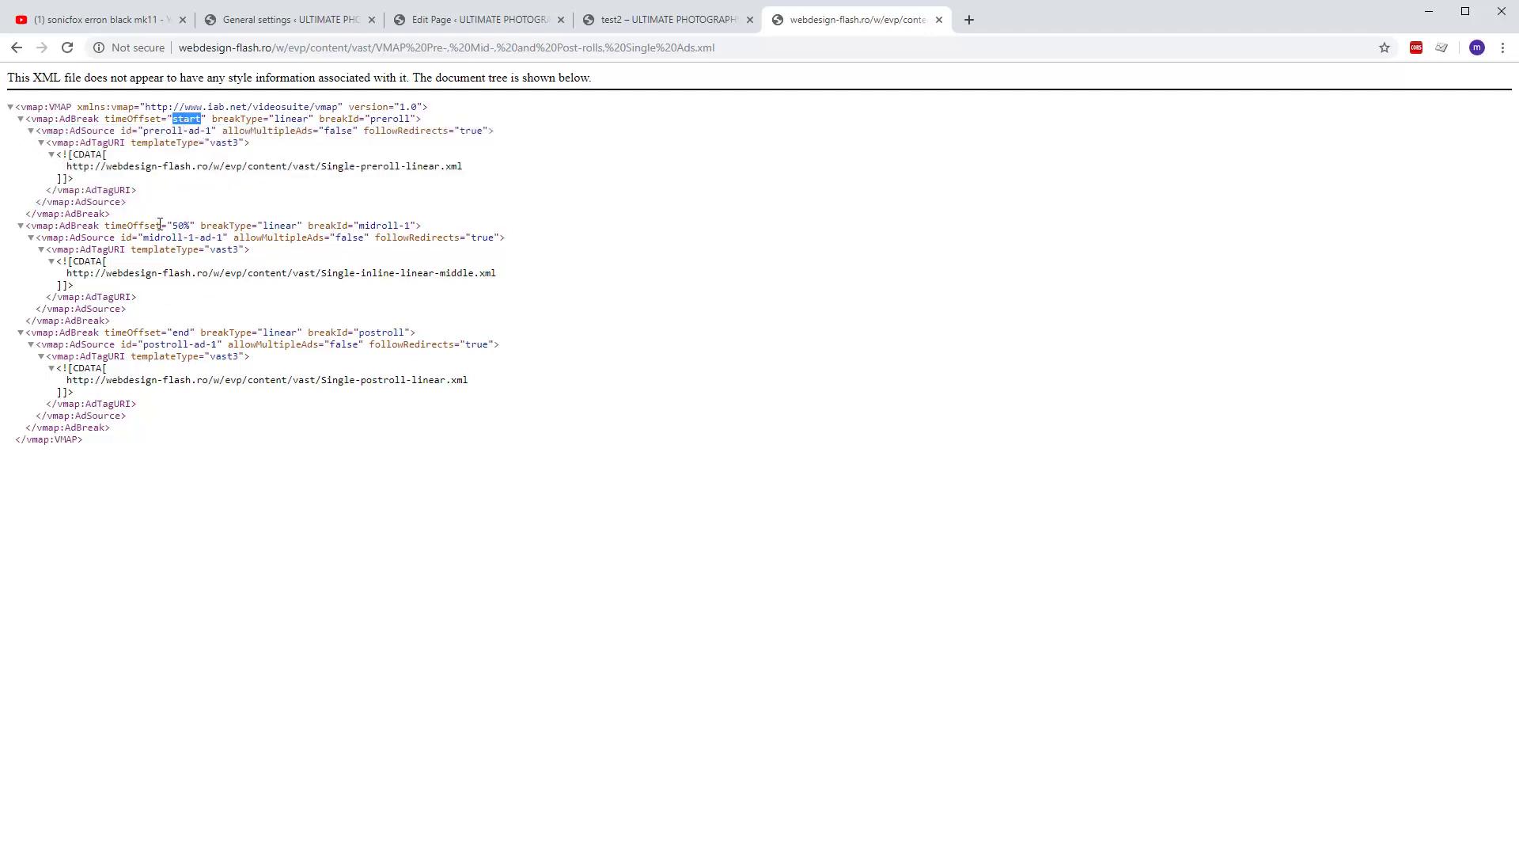
drag(175, 227, 187, 227)
drag(45, 339, 95, 346)
click(95, 346)
Copy the VMAP file's URL from the address bar and return to the test2 page
click(546, 45)
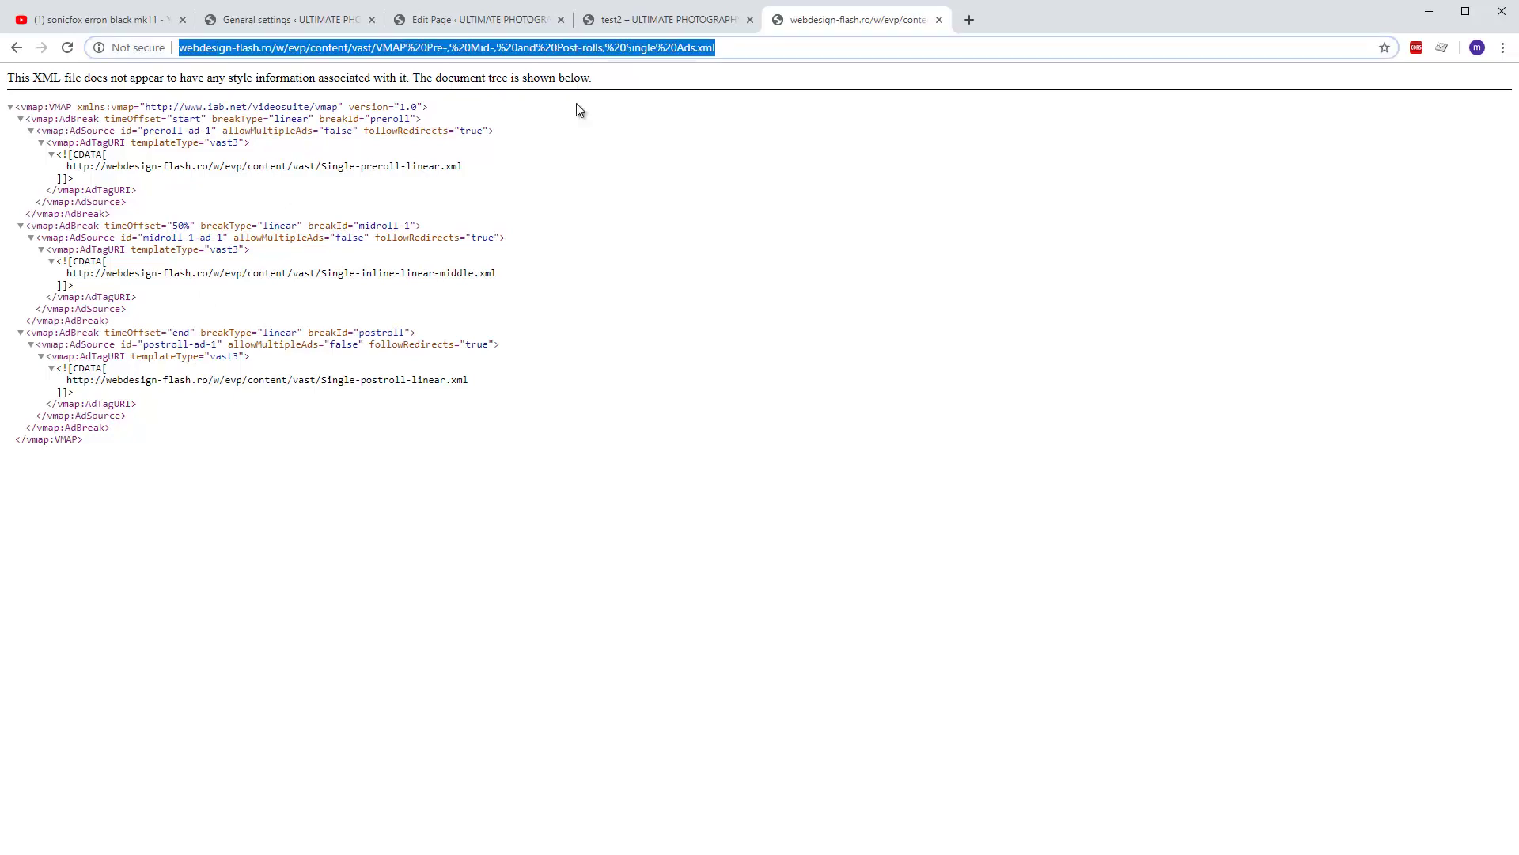
text(http://webdesign-flash.ro/w/evp/content/vast/Single-inline-linear.xml)
key(Return)
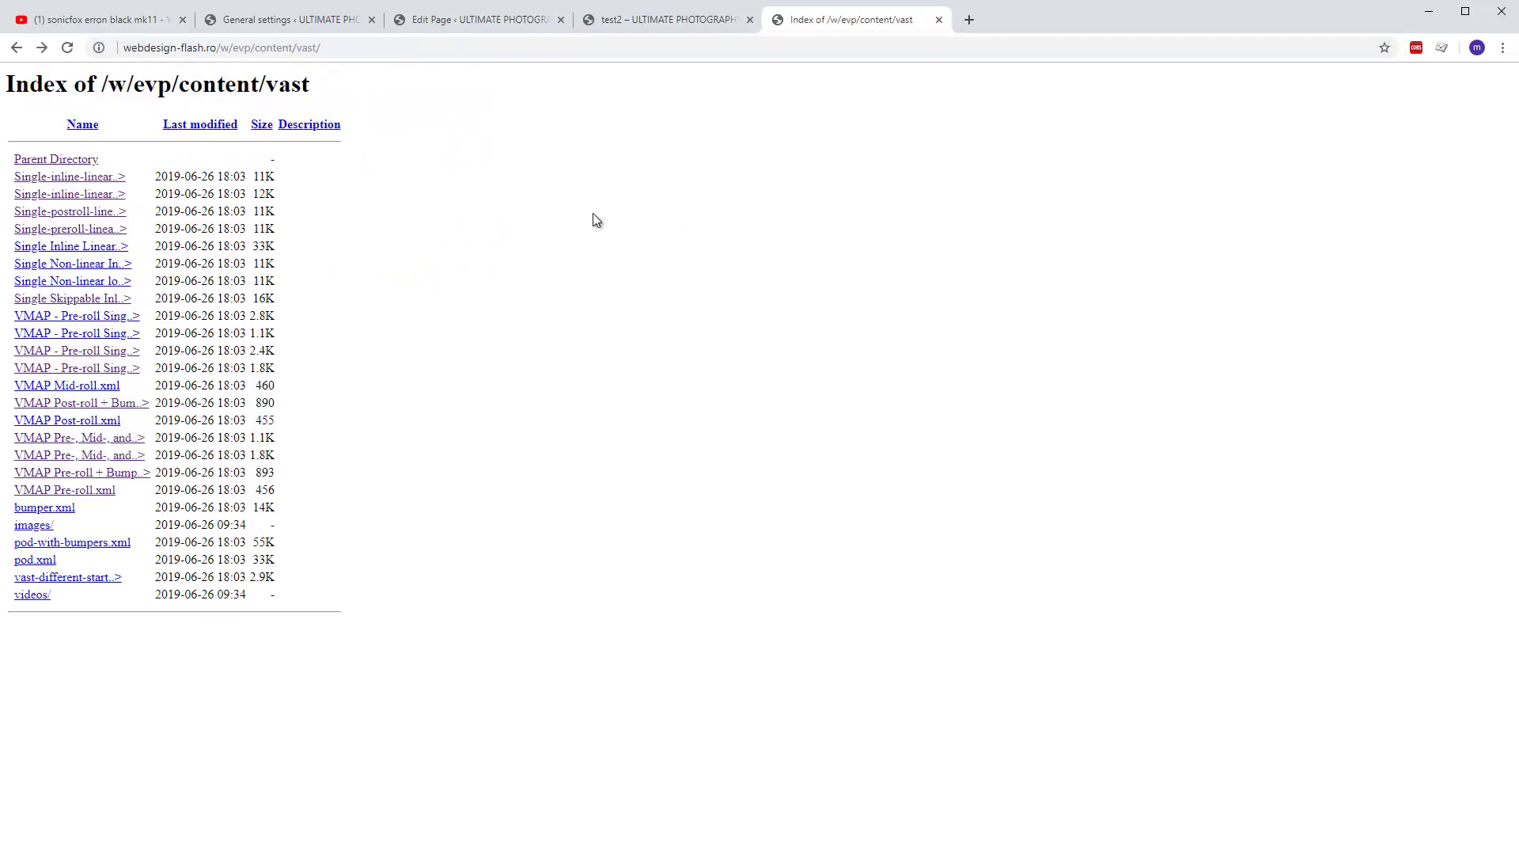
key(alt+Left)
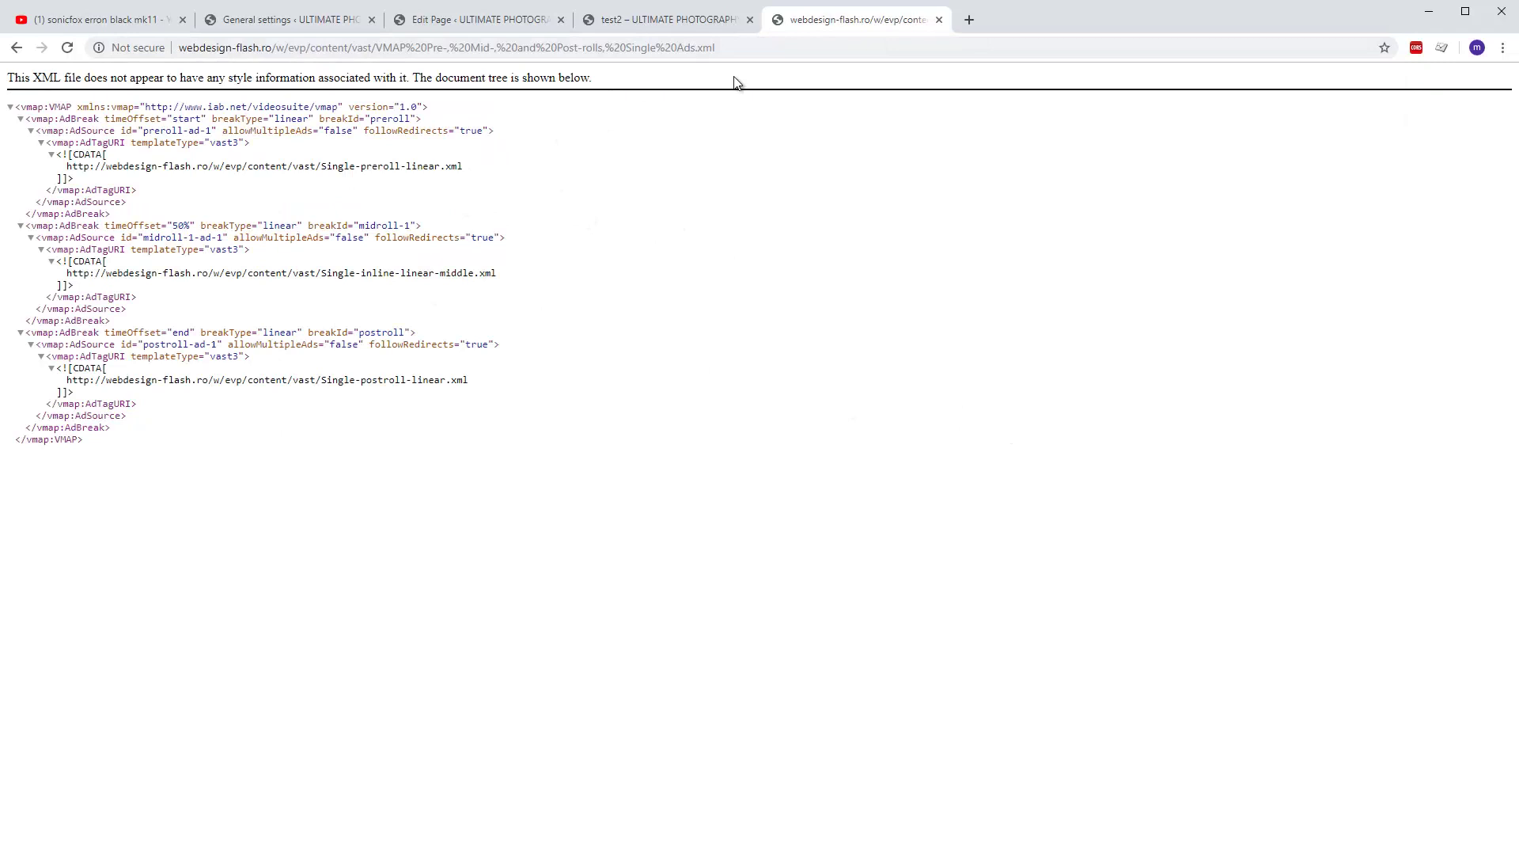
click(738, 54)
key(ctrl+c)
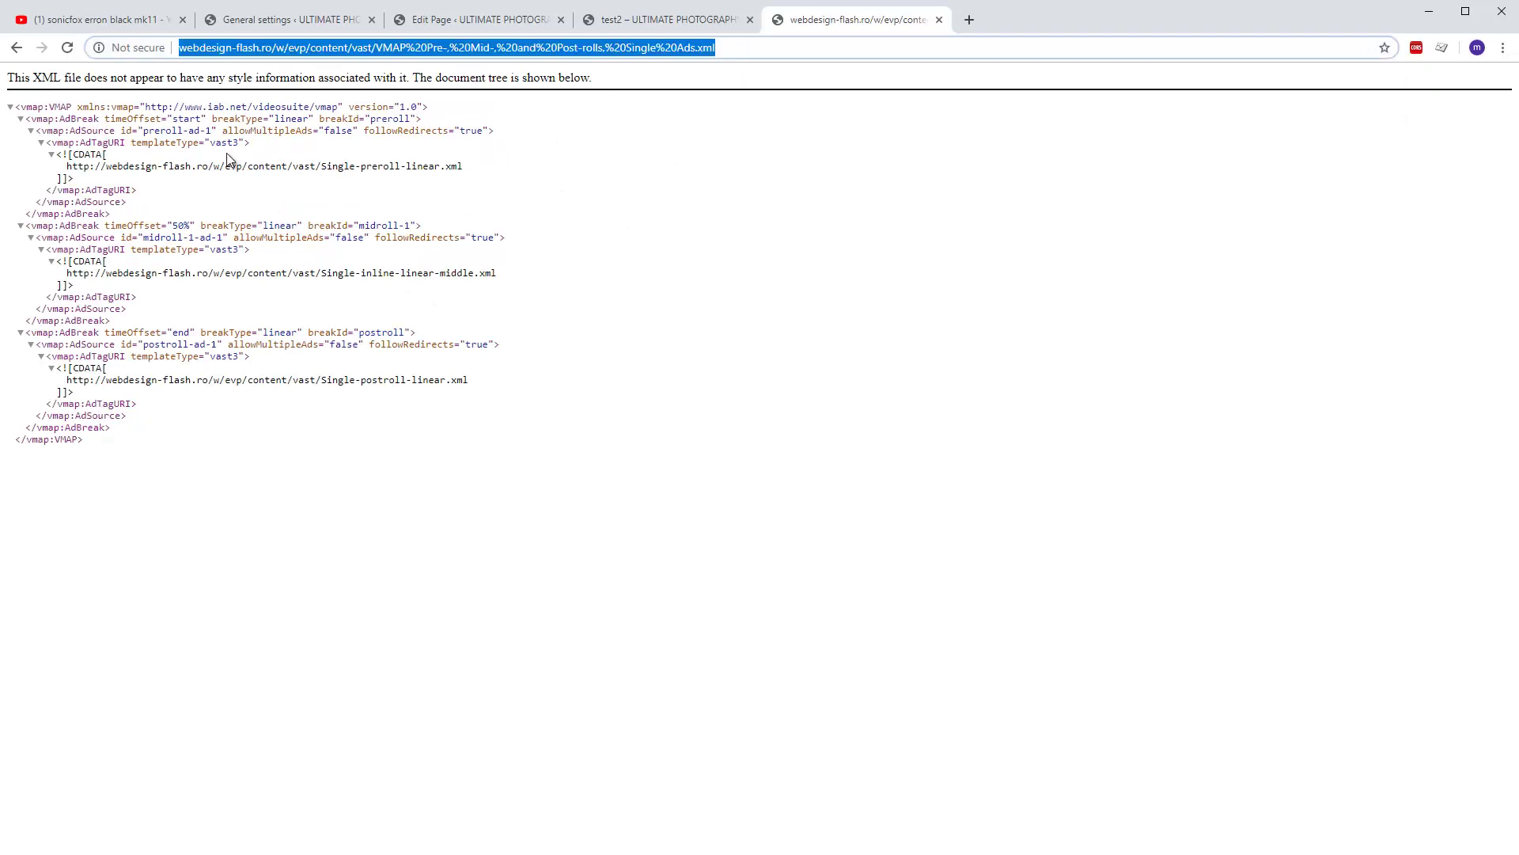
click(276, 151)
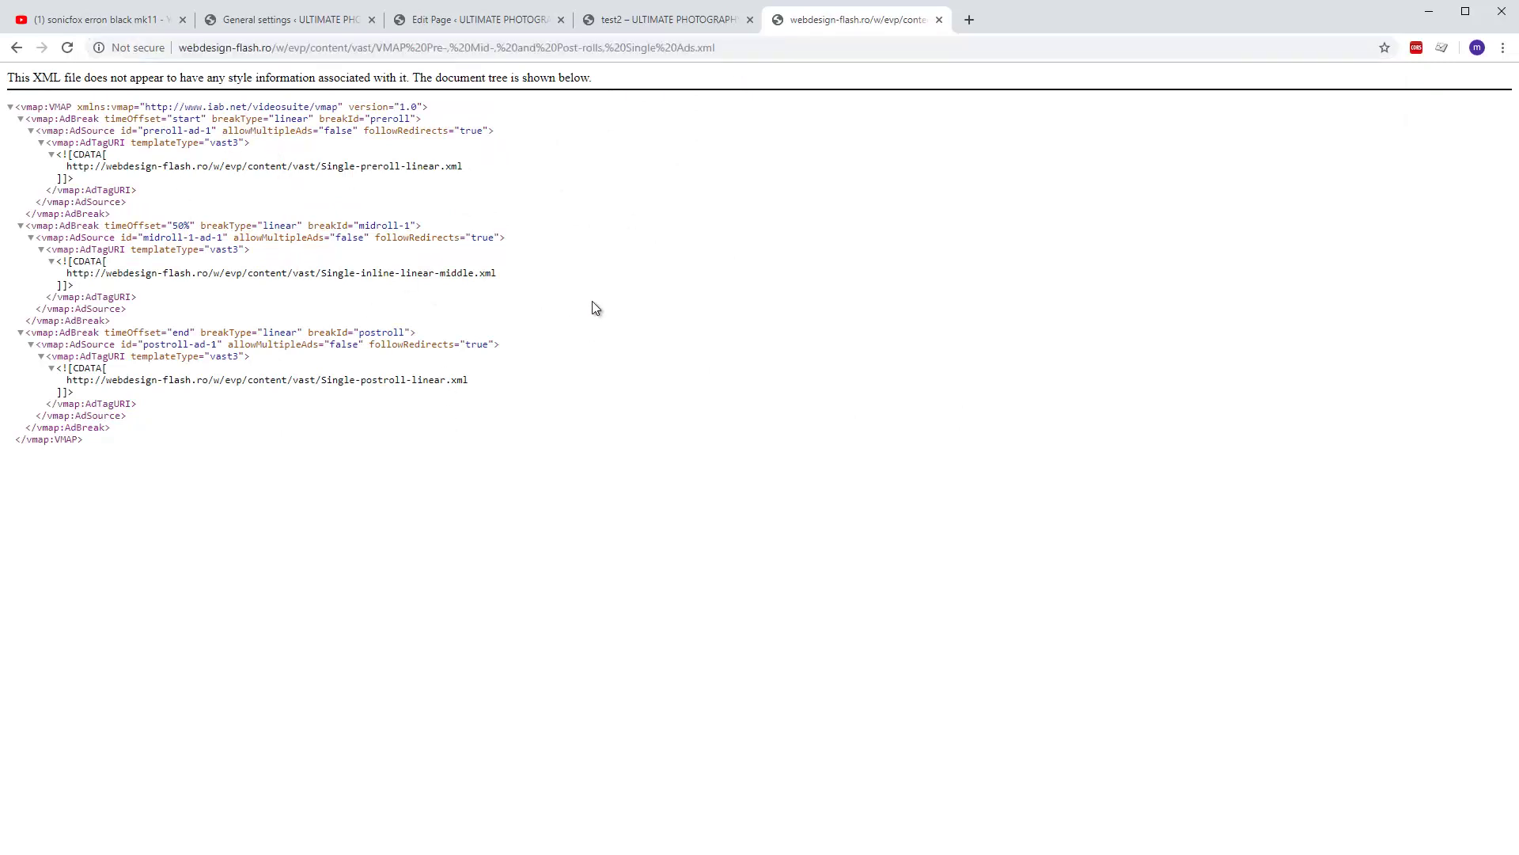
click(657, 21)
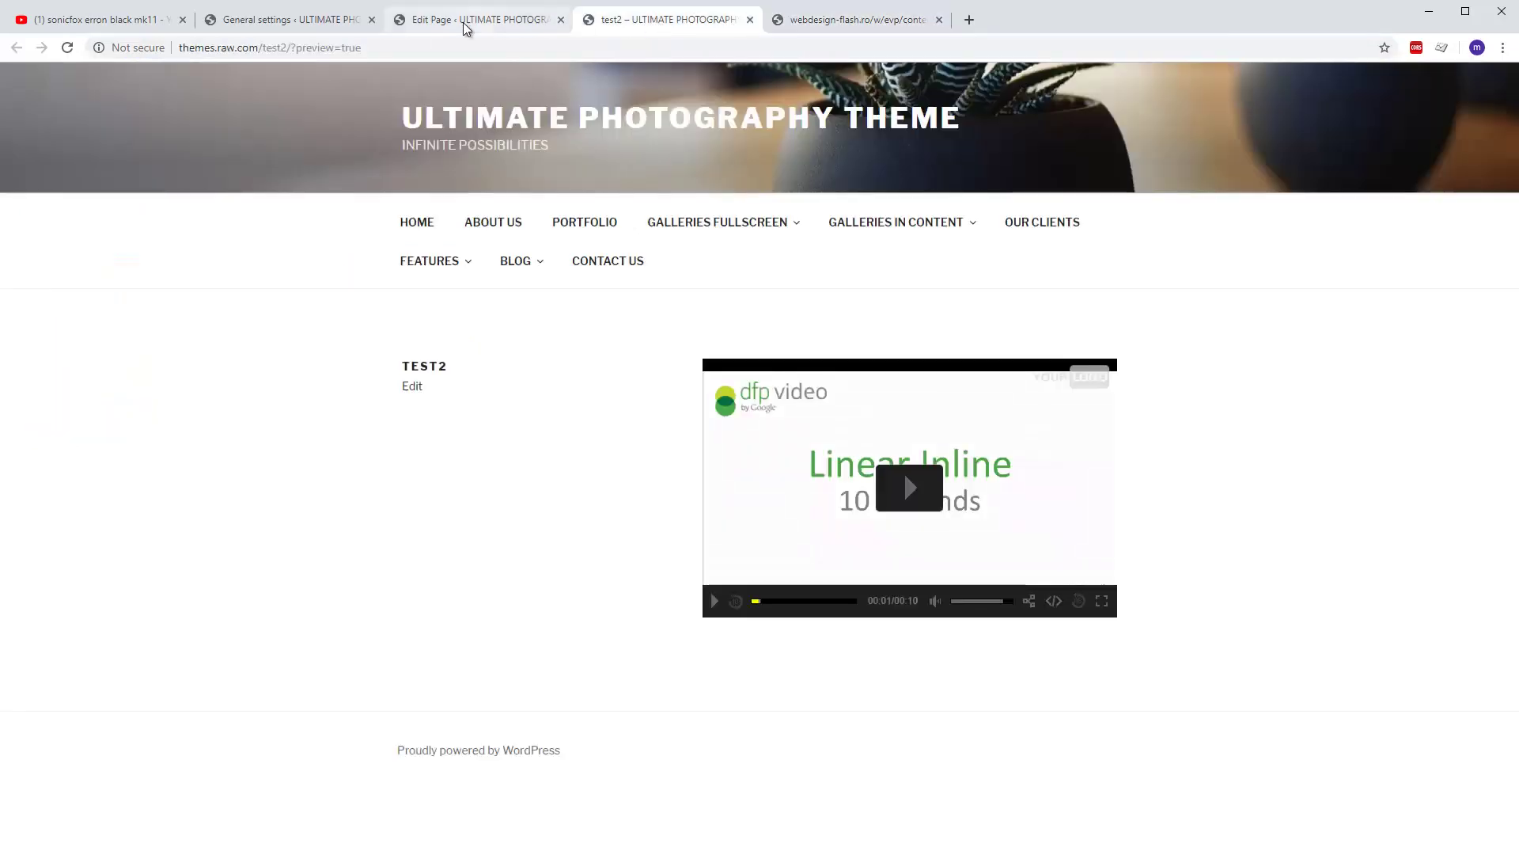
click(457, 24)
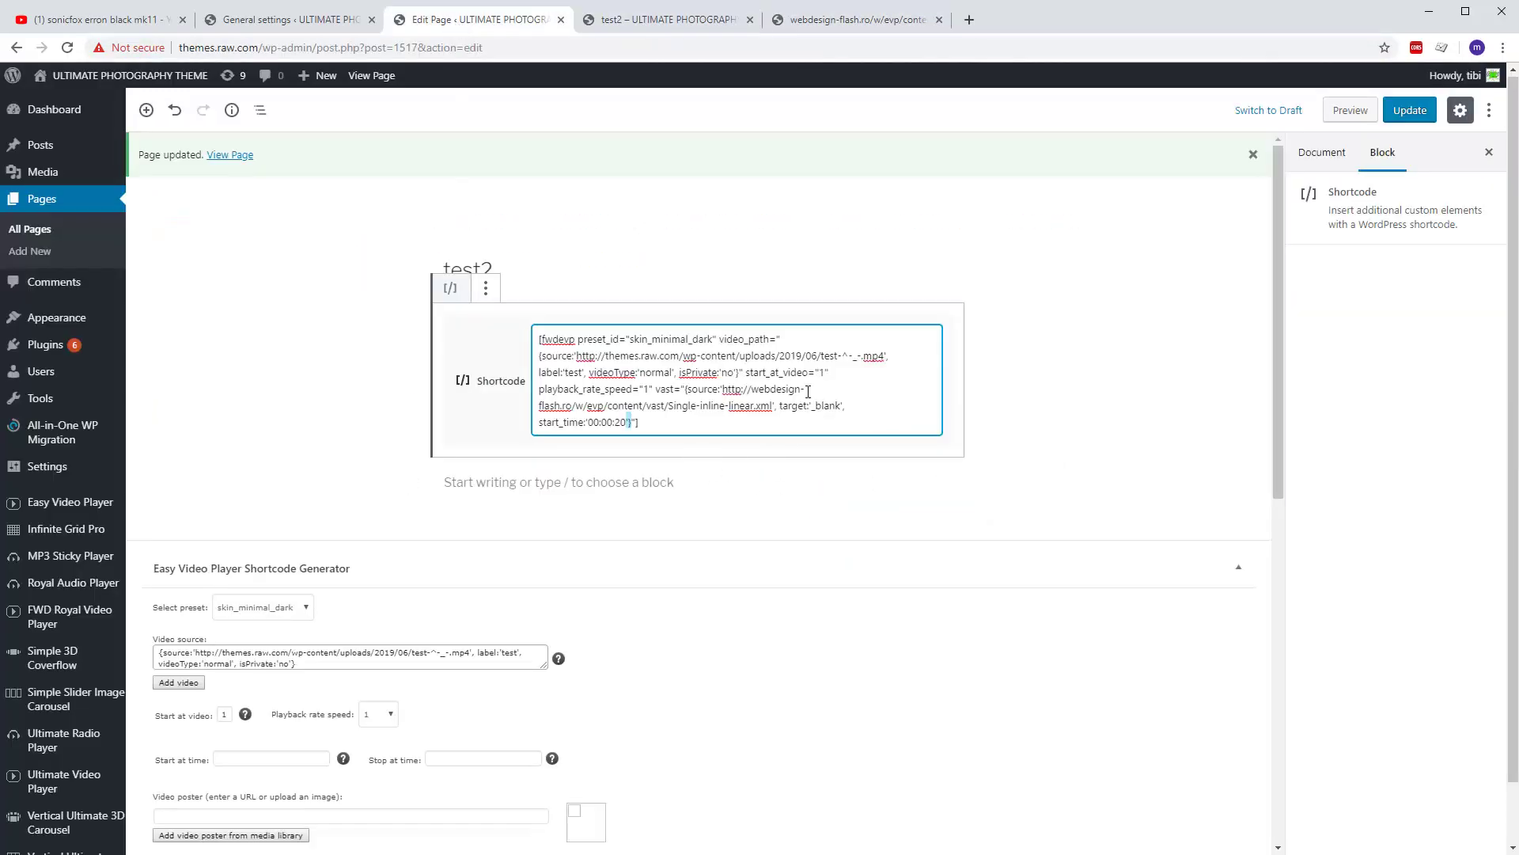
Replace the shortcode's VAST address with the pasted VMAP file URL and update the page
drag(722, 389, 771, 406)
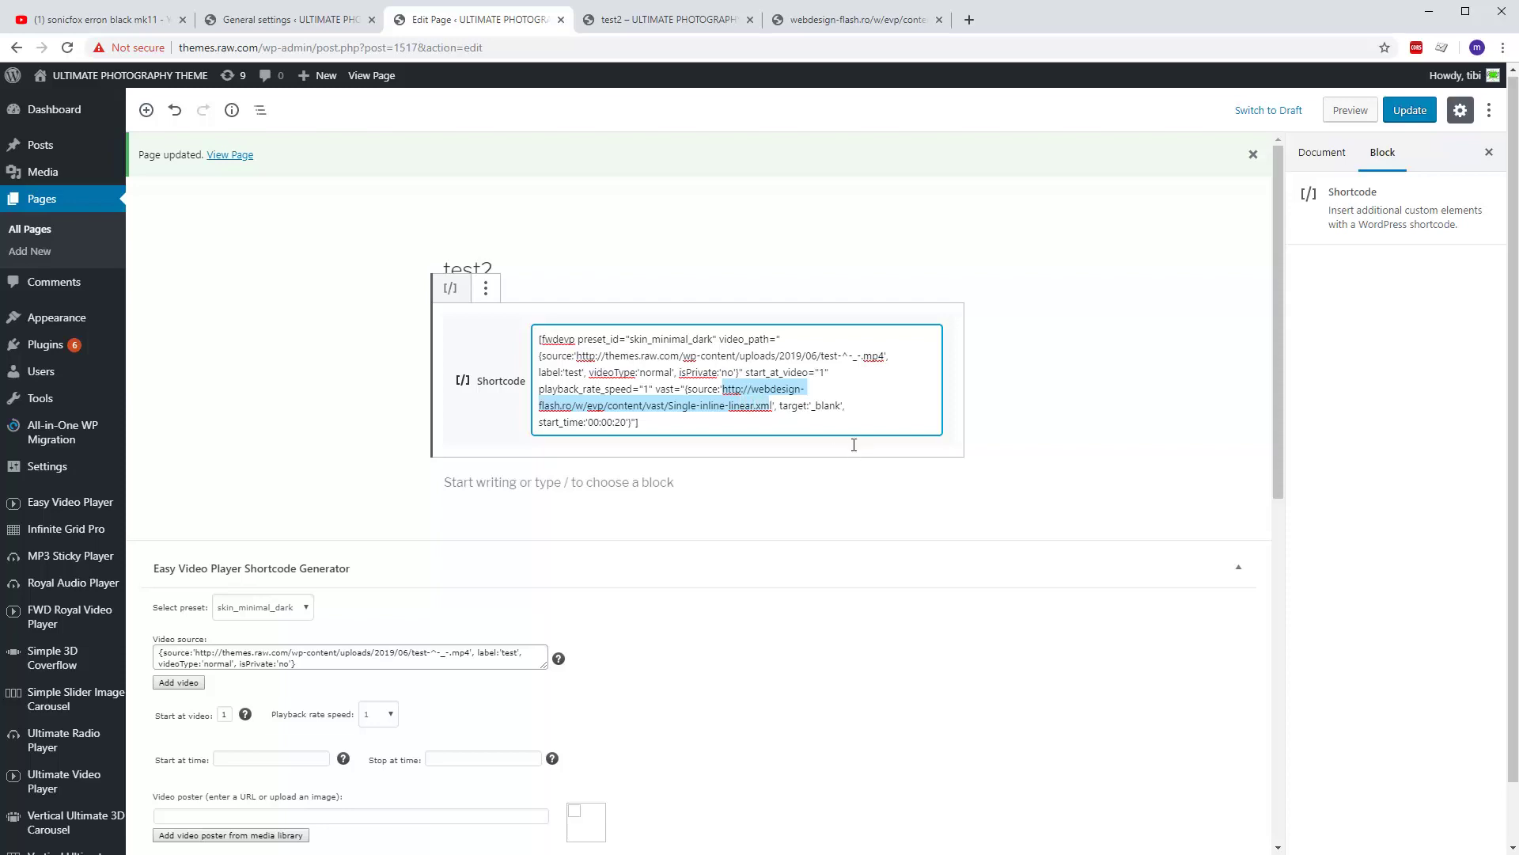
key(BackSpace)
key(ctrl+v)
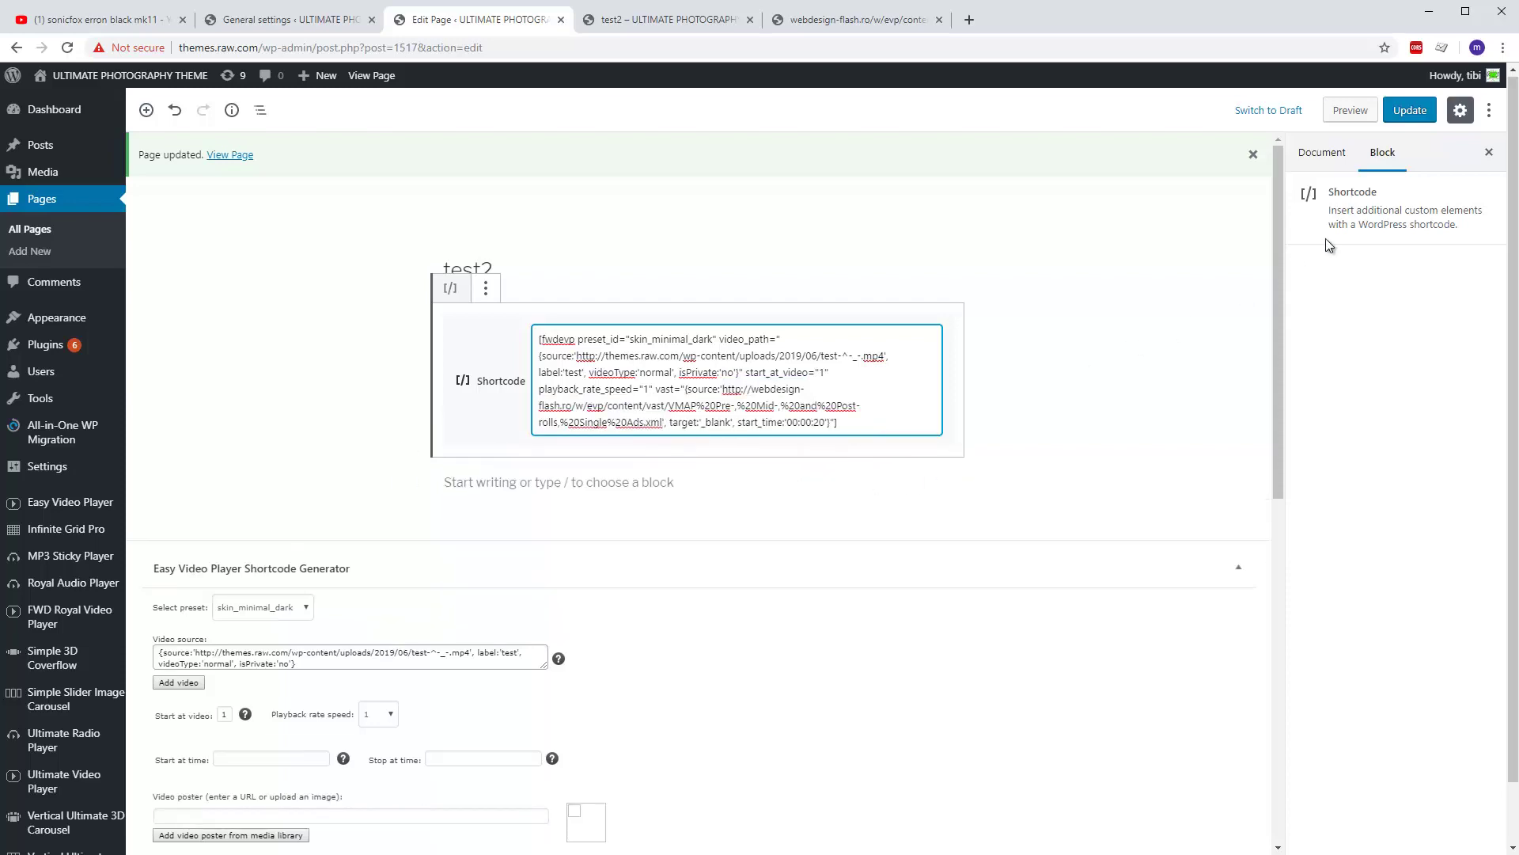
click(1410, 110)
Reload test2 and play the preroll ad at lower volume, then highlight its address in the VMAP XML
click(669, 19)
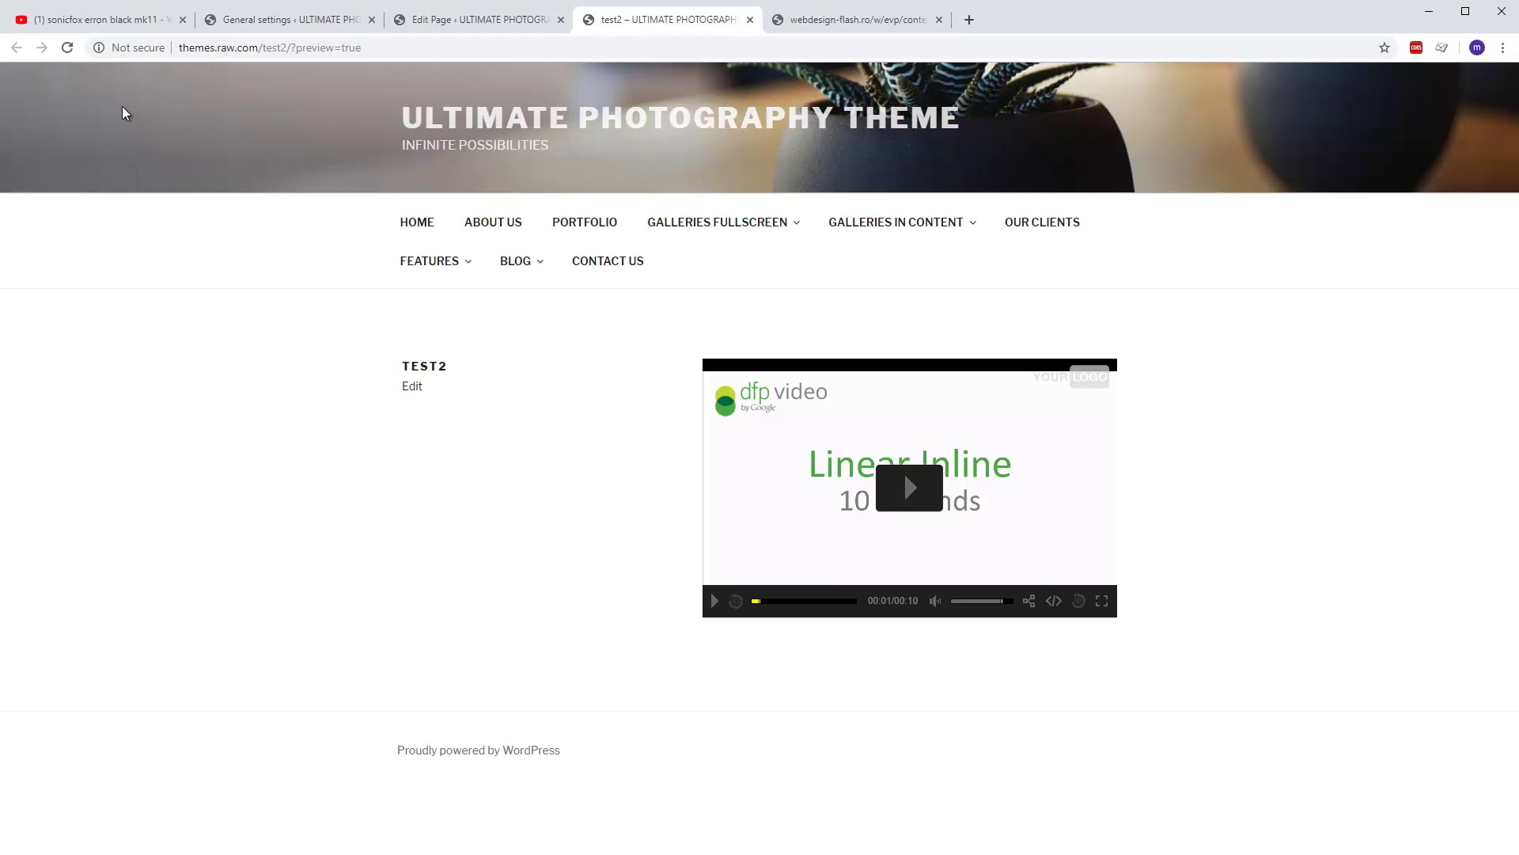
click(67, 47)
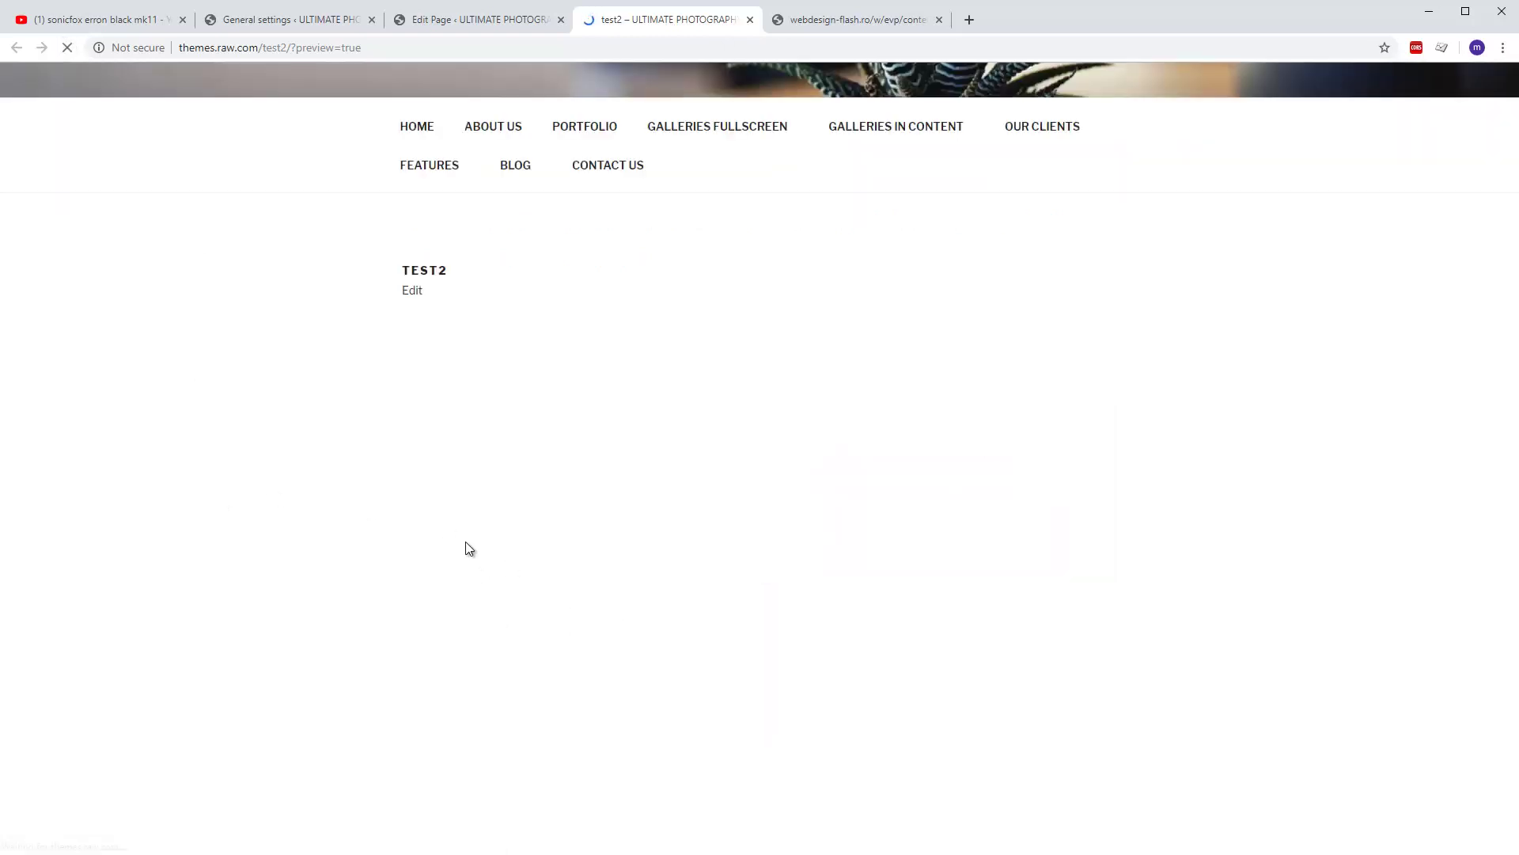
click(909, 480)
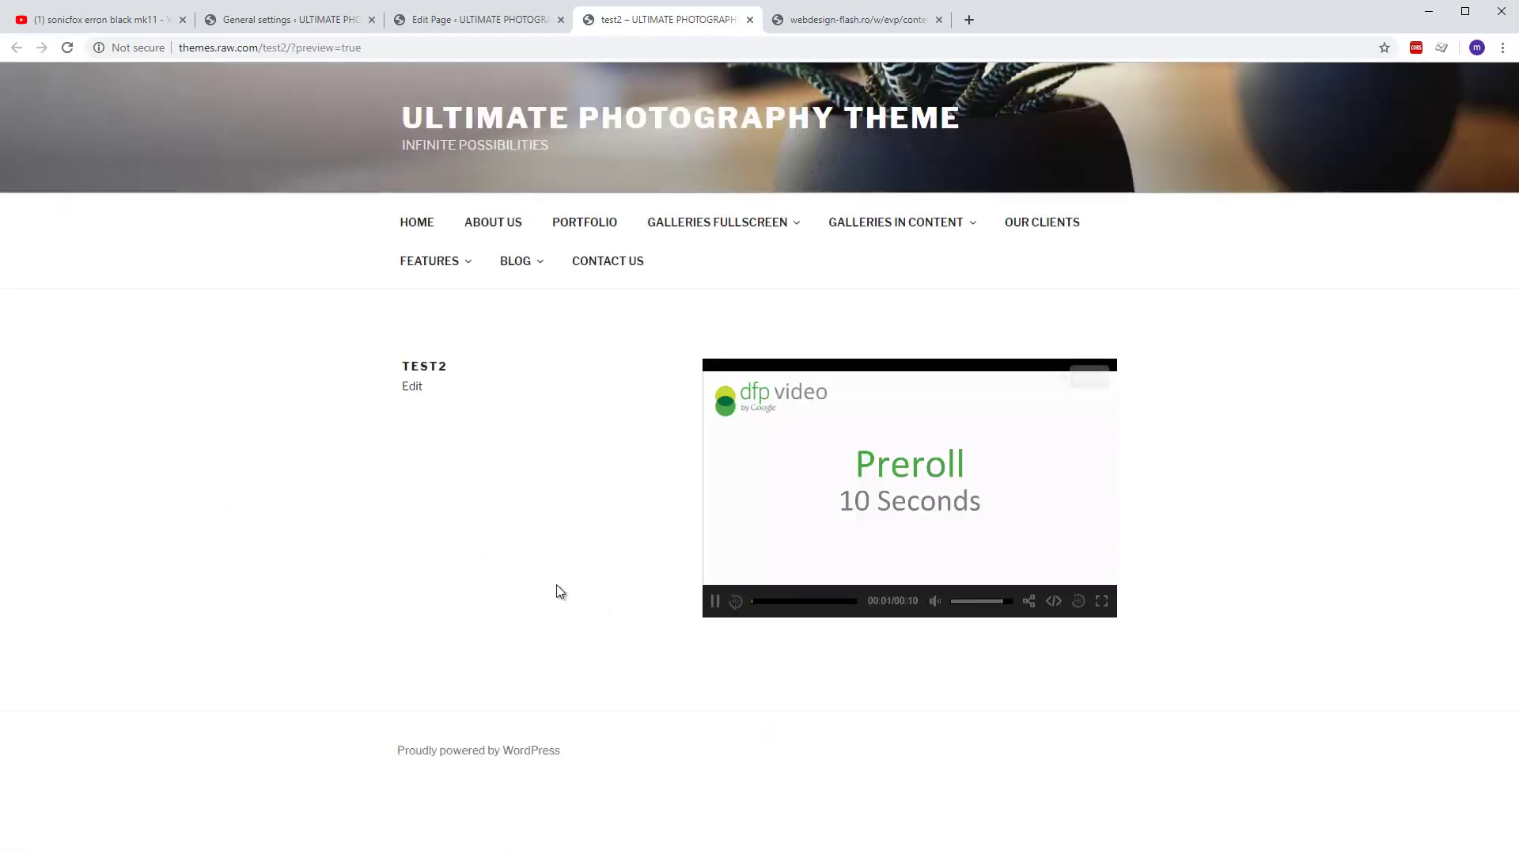
drag(982, 608, 956, 603)
click(715, 601)
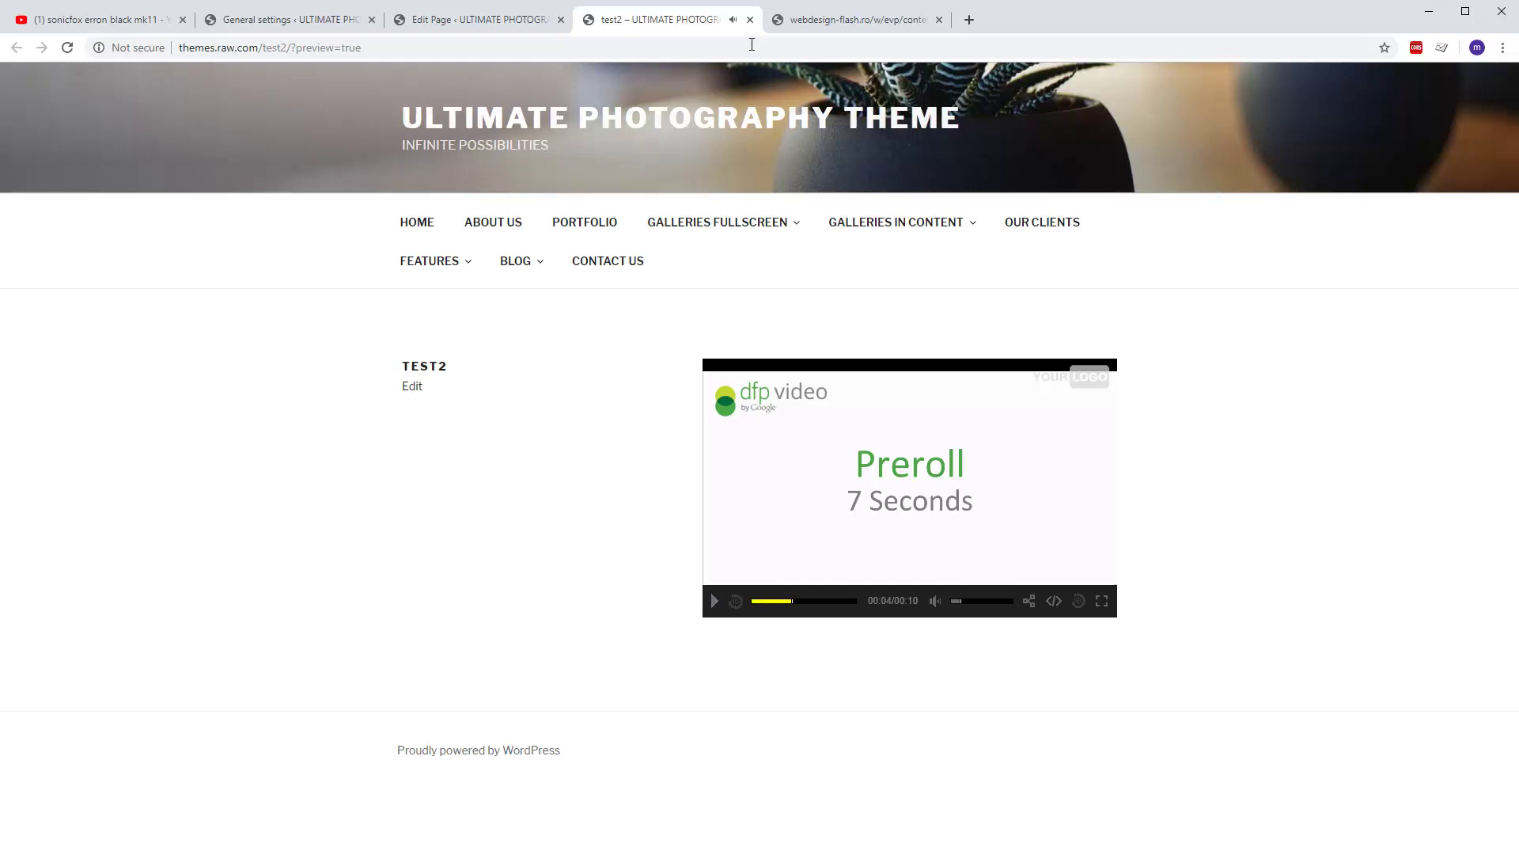
click(845, 19)
drag(430, 163, 76, 167)
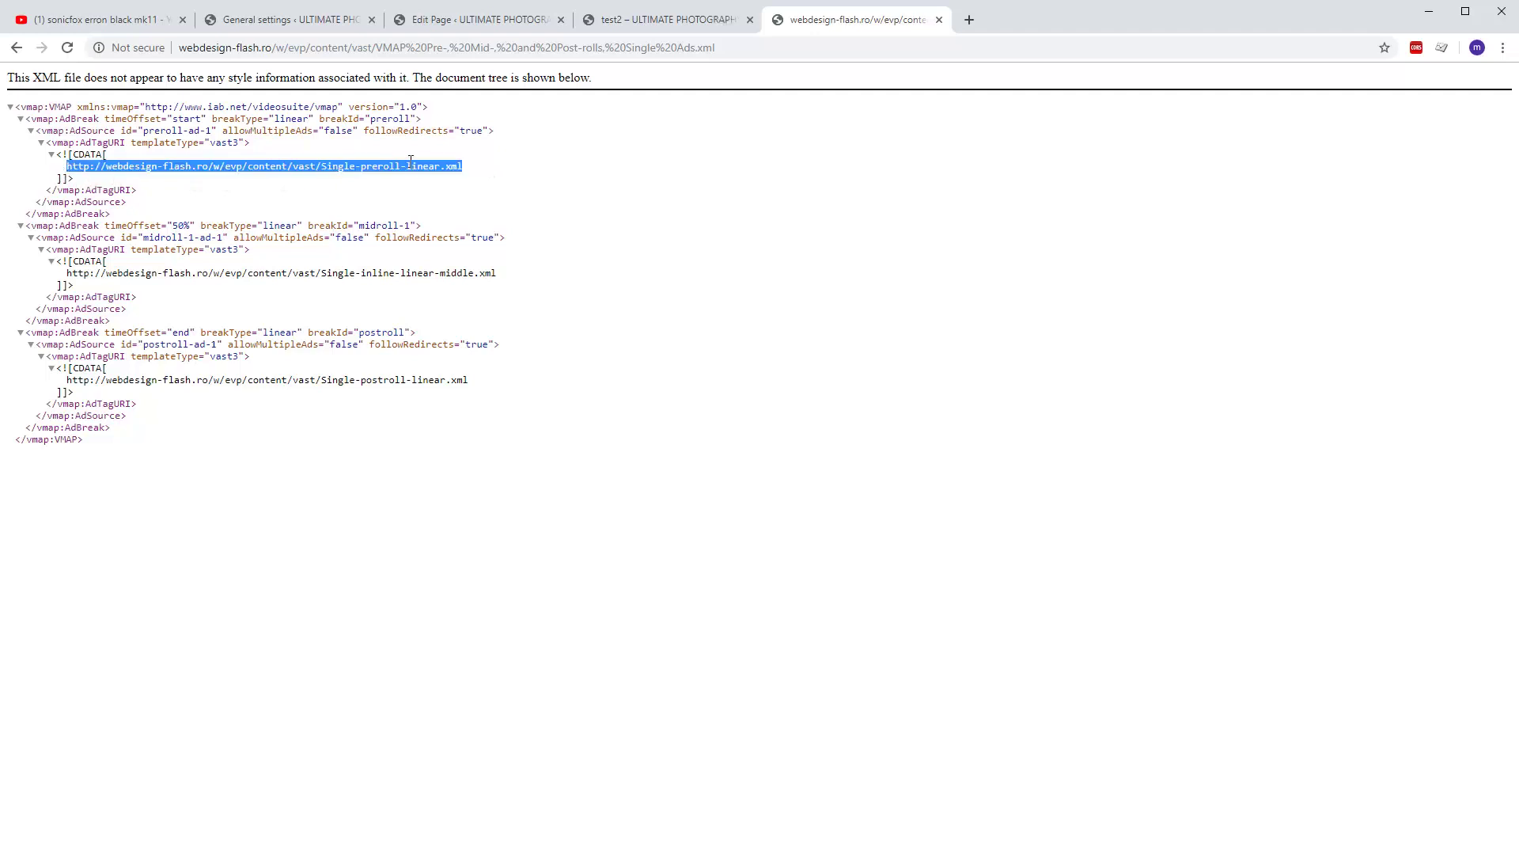
Resume test2 playback into the midroll ad, then highlight the midroll URL and its 50% offset in the XML
click(643, 19)
click(952, 515)
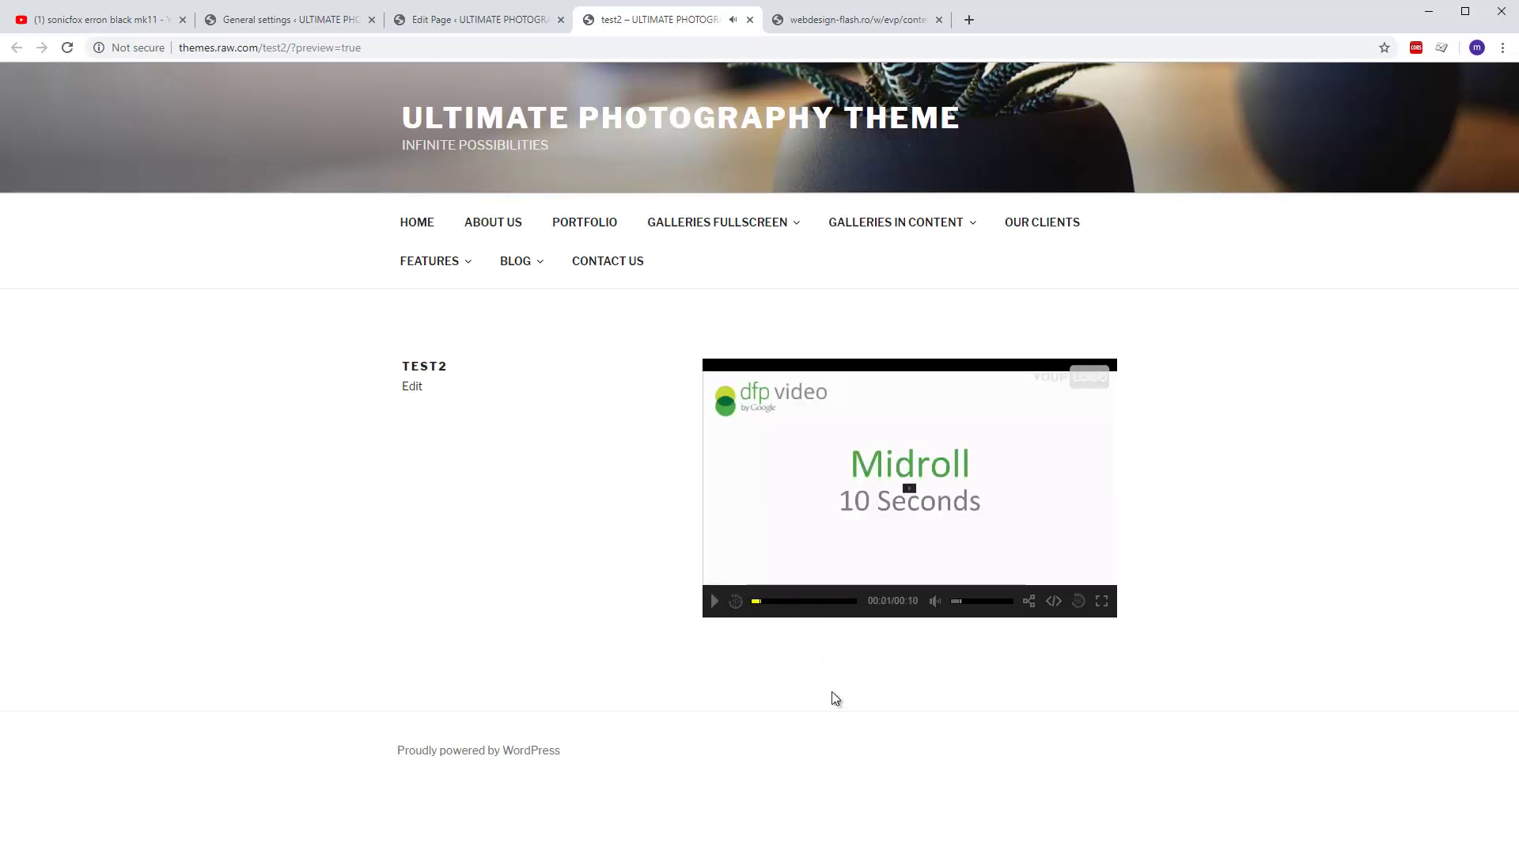
click(859, 21)
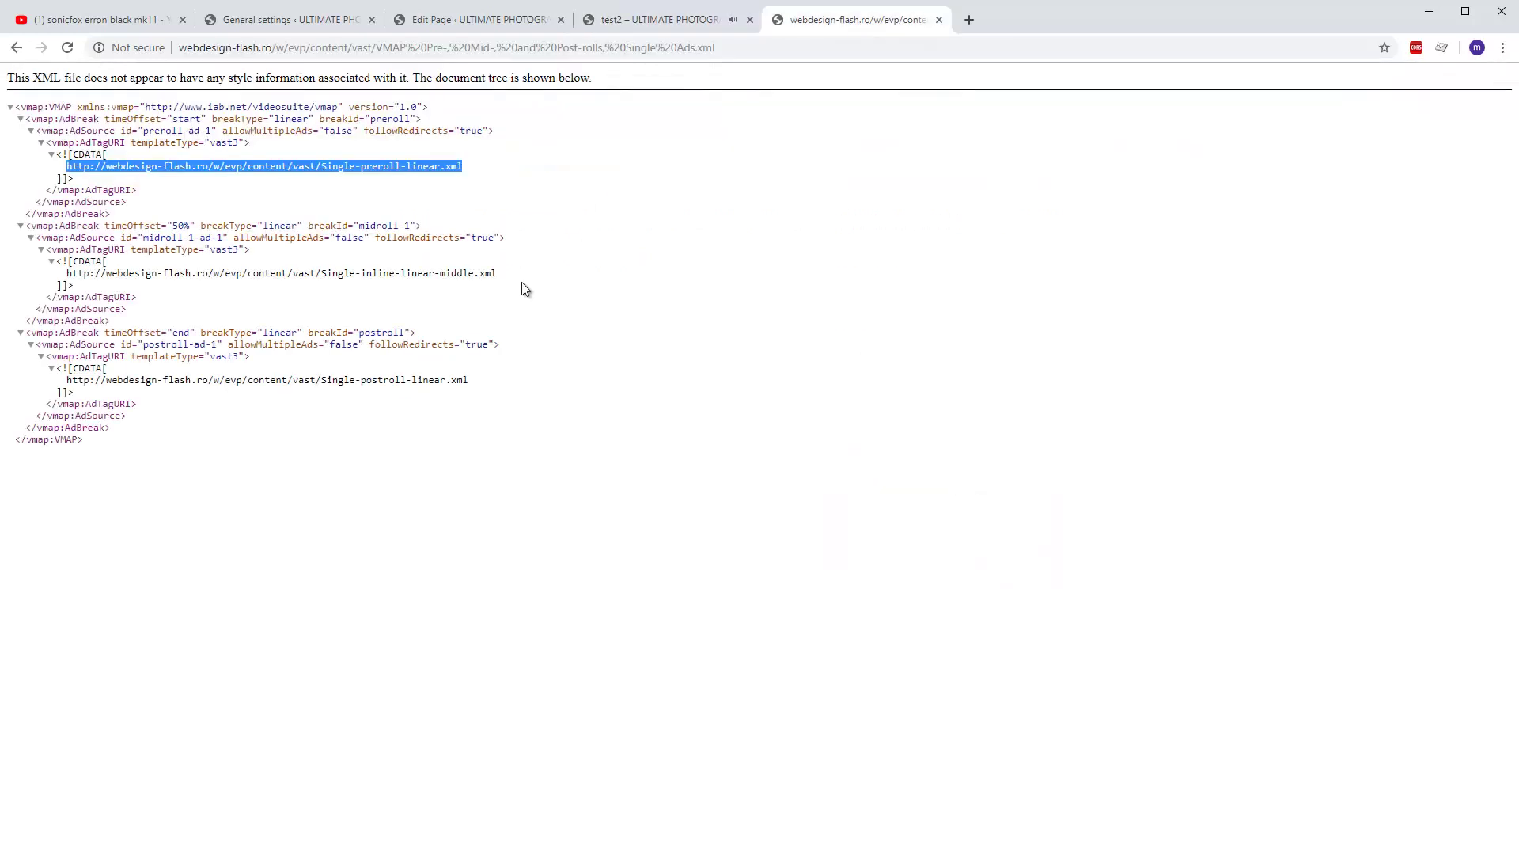
drag(500, 273, 83, 273)
drag(179, 225, 182, 227)
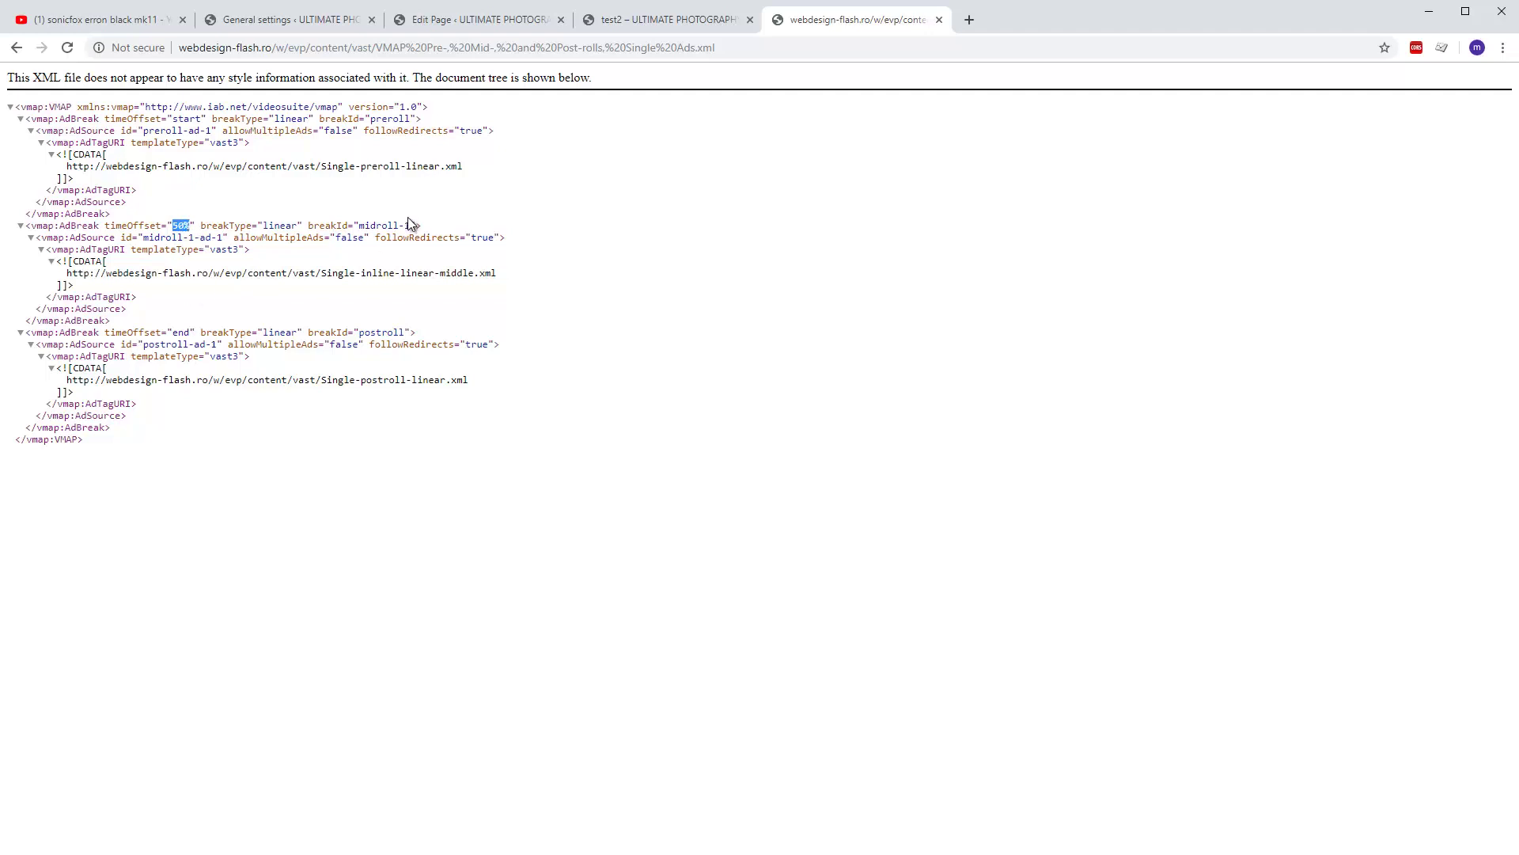
click(192, 226)
click(802, 50)
key(BackSpace)
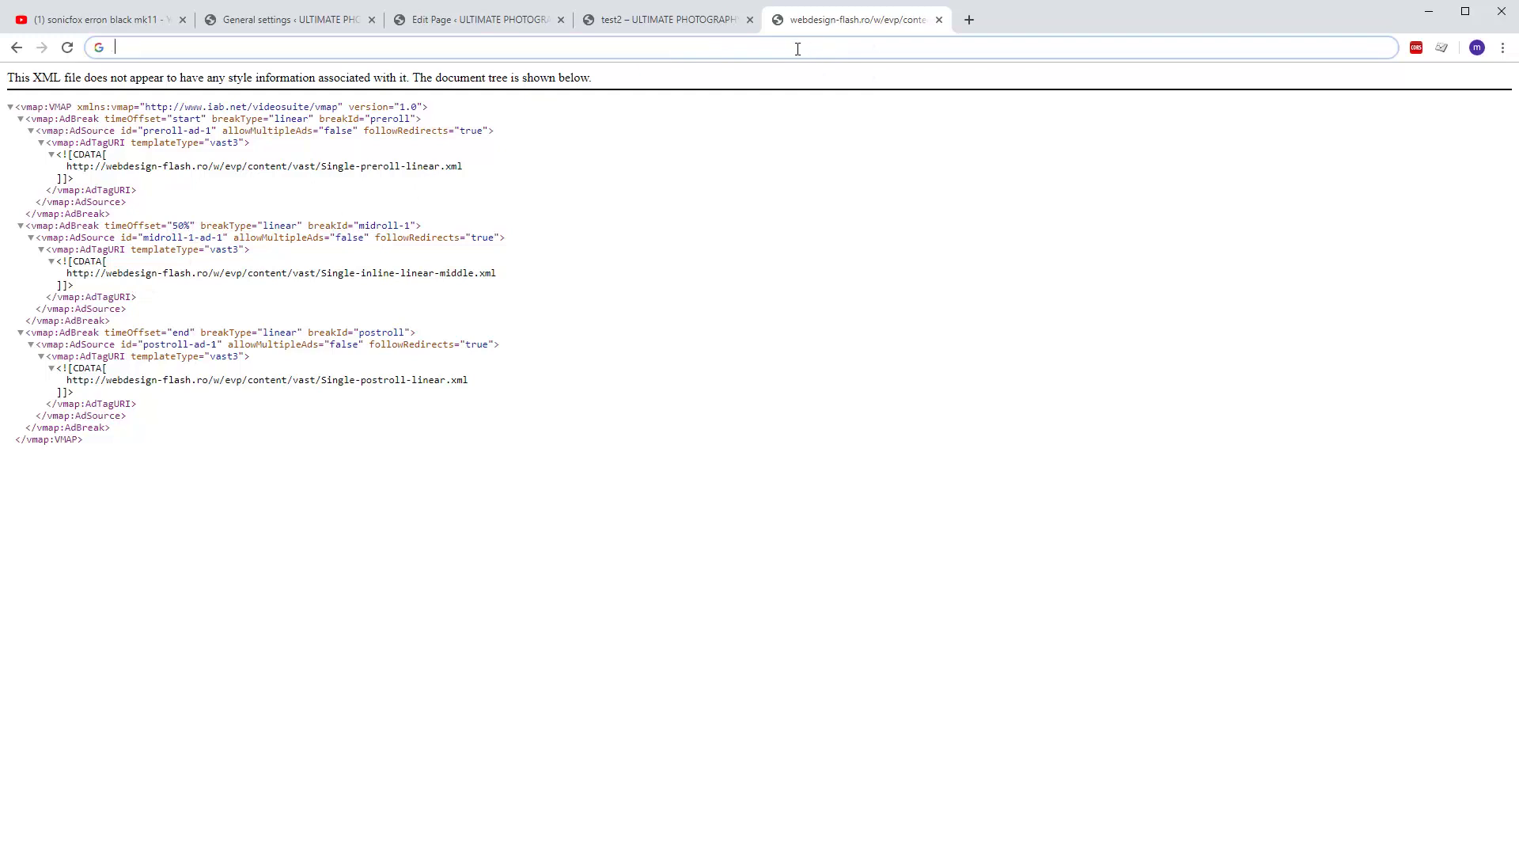
key(ctrl+z)
click(800, 49)
text(00:00)
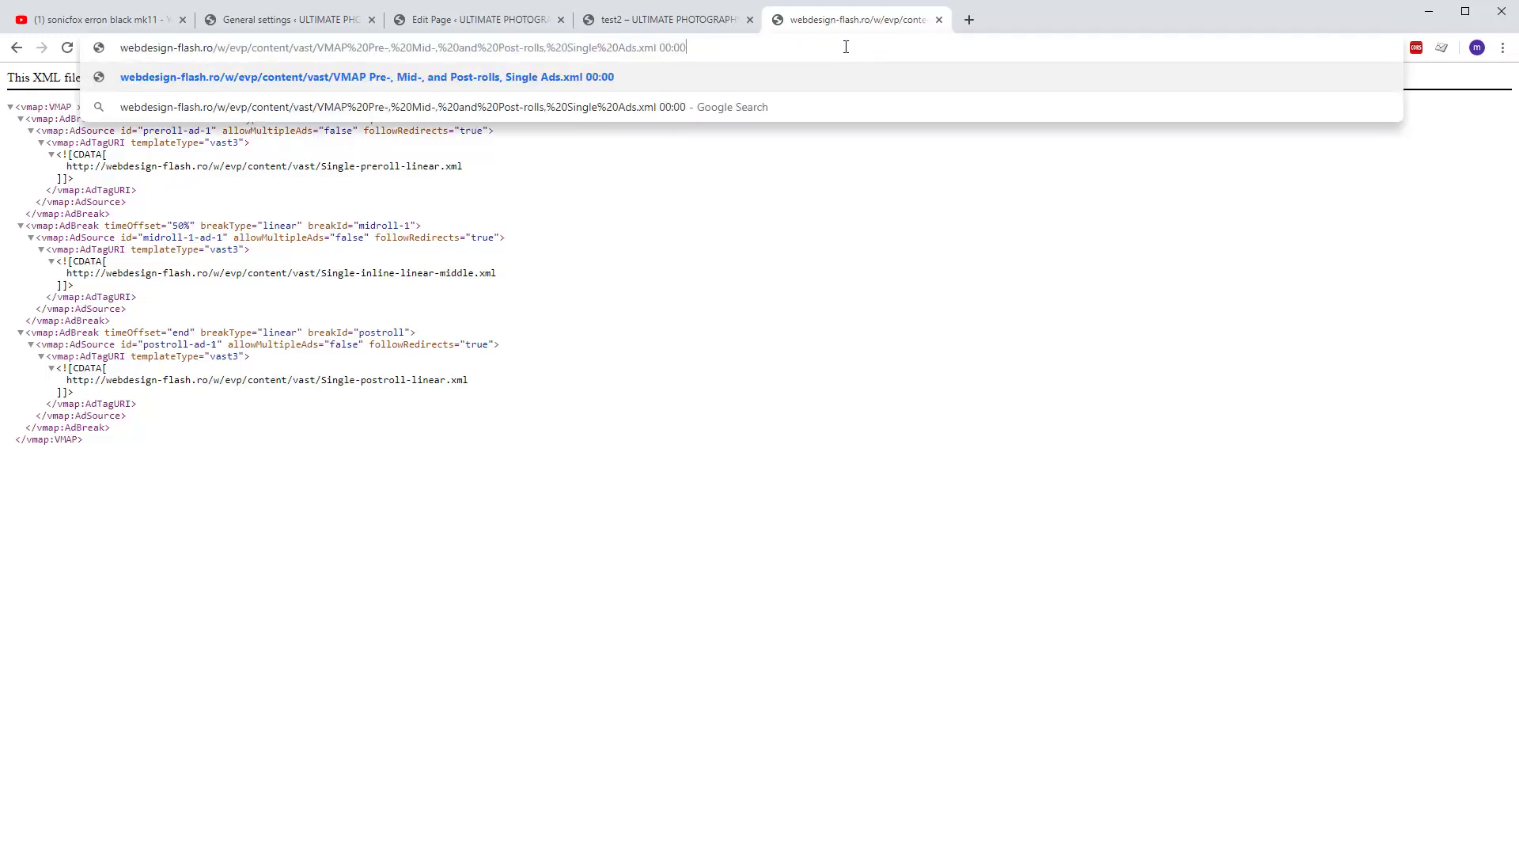
text(:20)
drag(659, 47, 703, 49)
key(BackSpace)
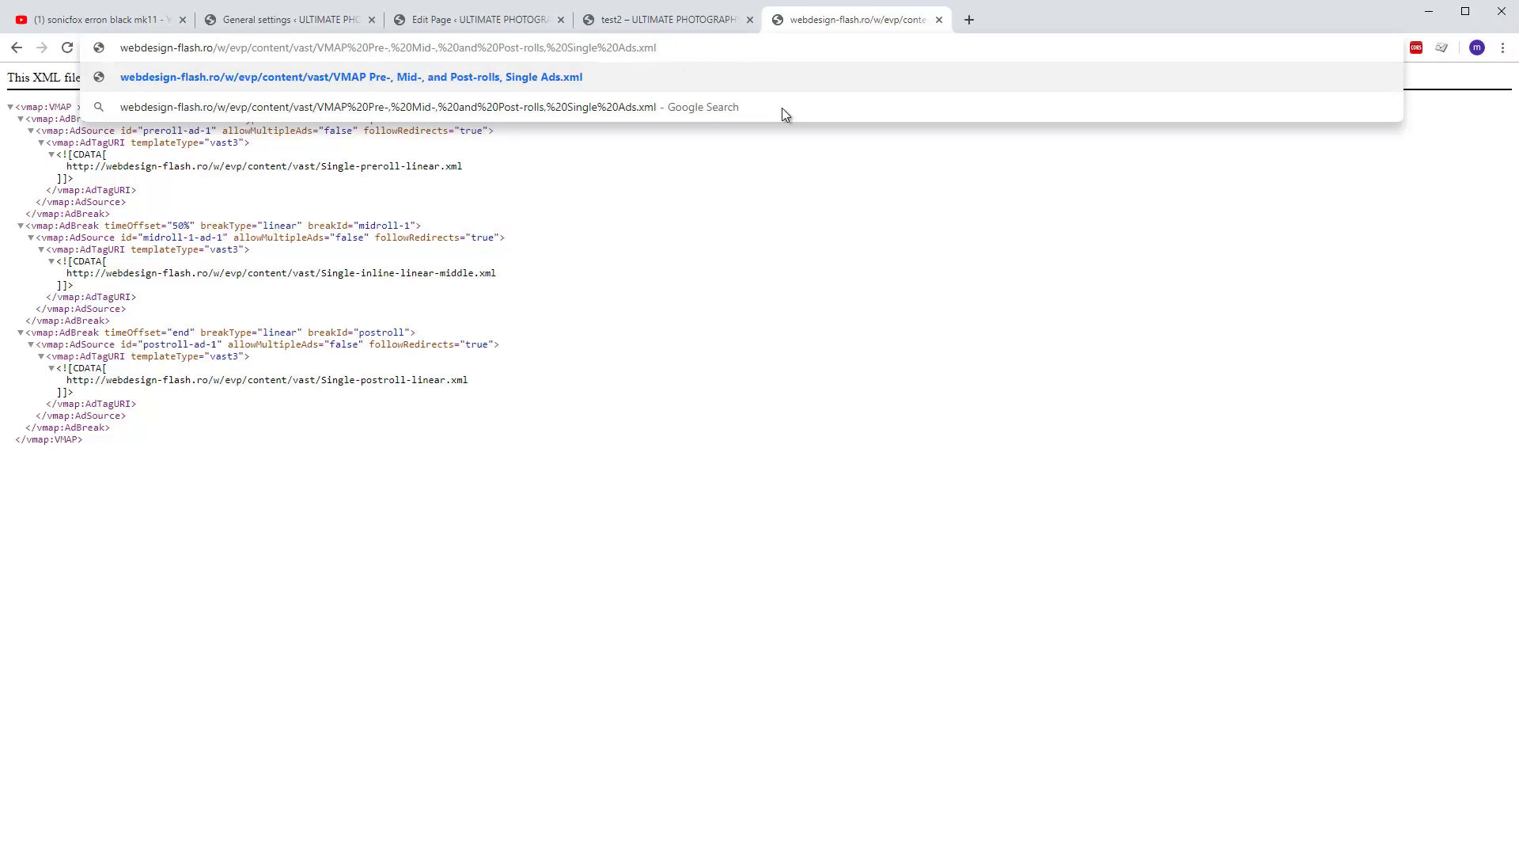
key(Return)
mouse_move(170, 225)
mouse_down()
mouse_move(190, 227)
mouse_move(172, 227)
mouse_up()
click(190, 228)
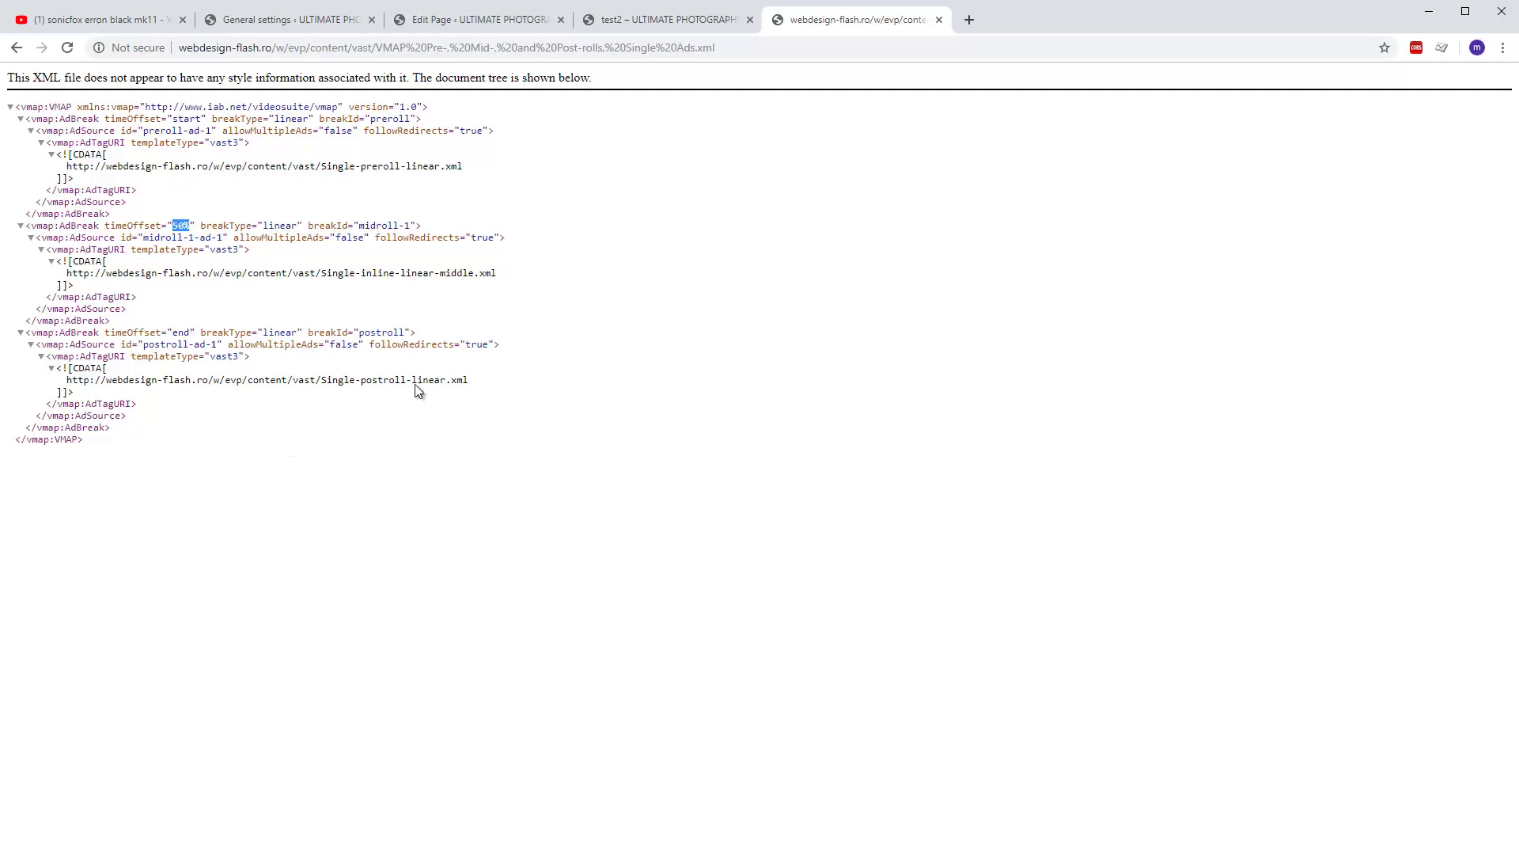
Point out the preroll's start offset and the postroll's end offset in the VMAP XML
double_click(186, 119)
double_click(182, 333)
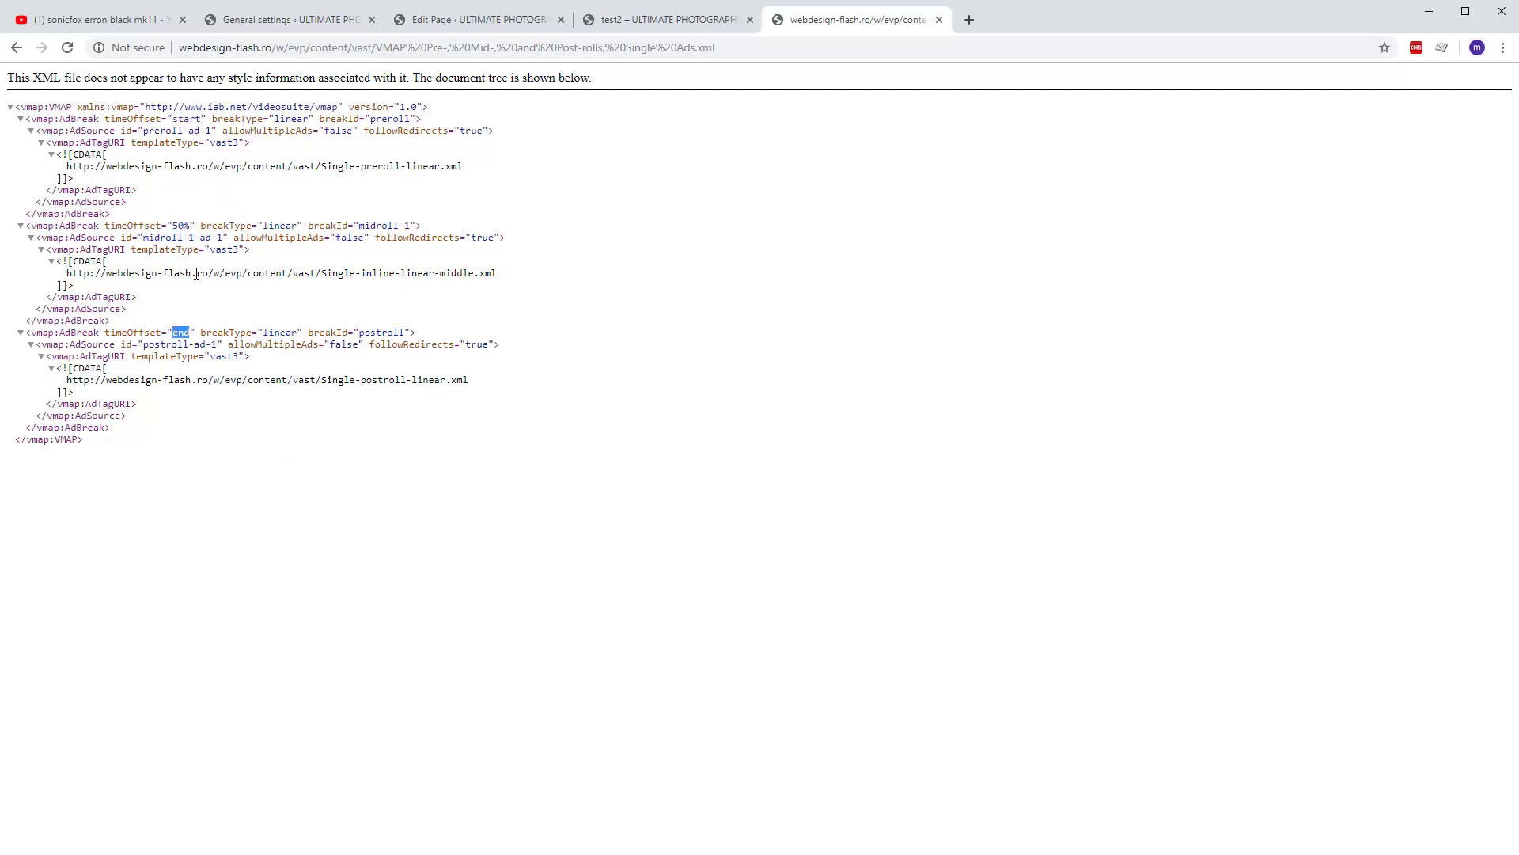
double_click(186, 119)
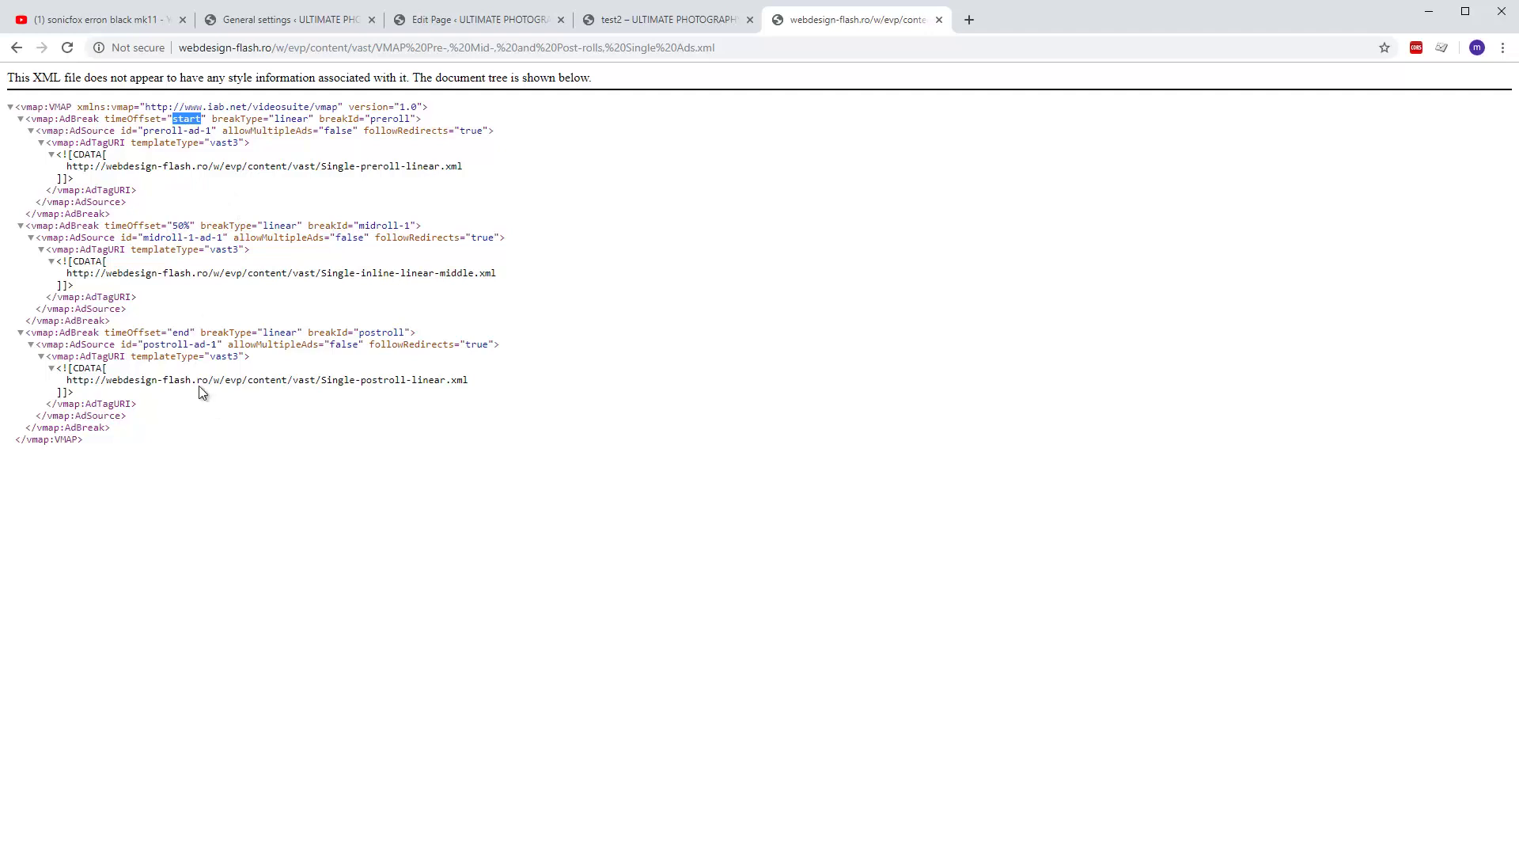
double_click(181, 332)
drag(174, 118, 202, 120)
On the test2 preview, jump the main video to its end to trigger the postroll ad
click(658, 24)
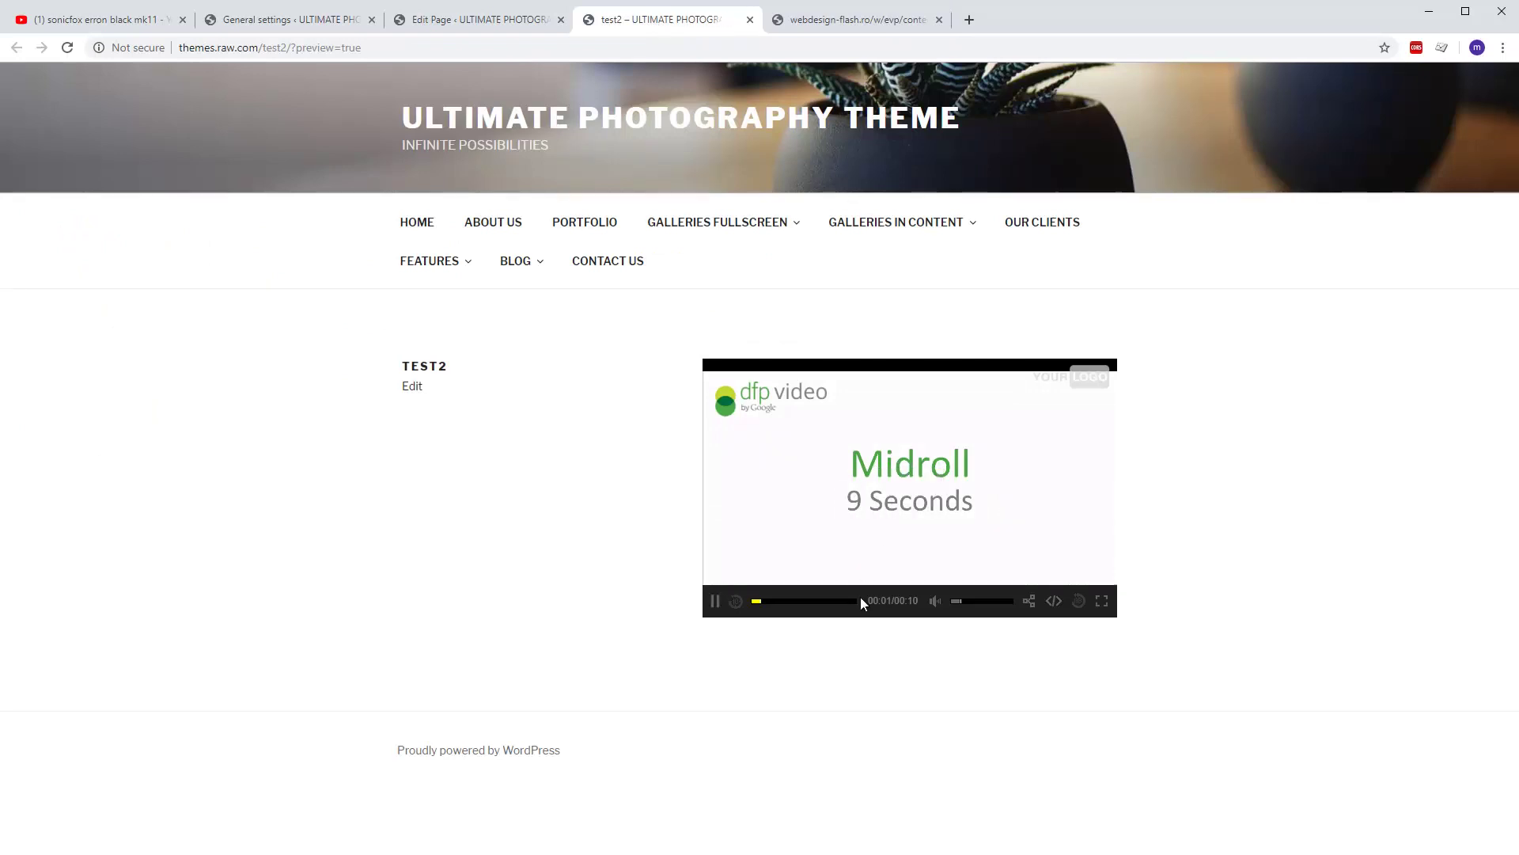
mouse_move(958, 605)
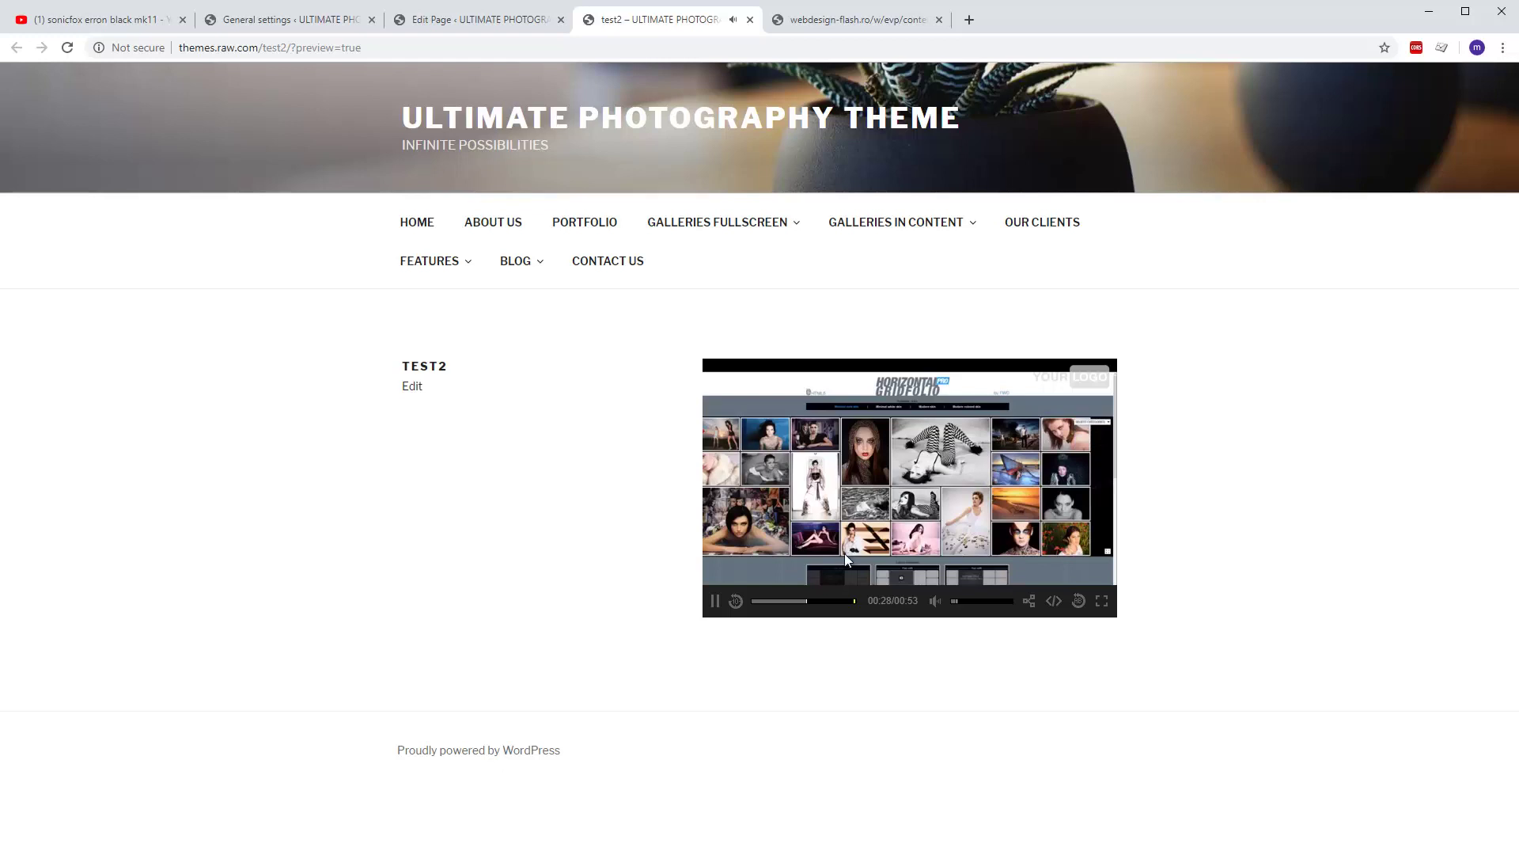
click(851, 601)
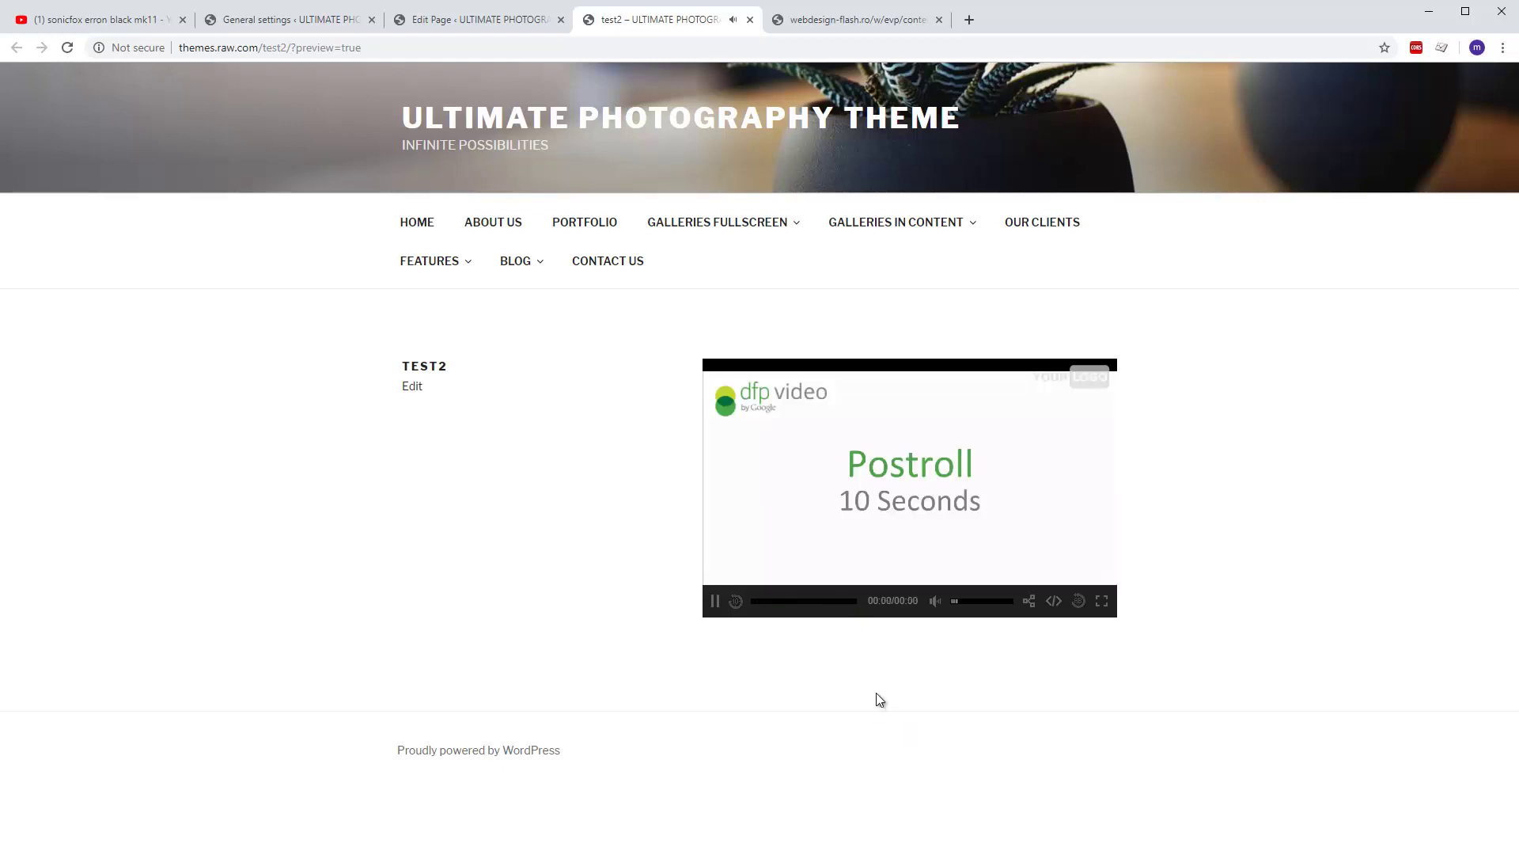
Pause the postroll ad and highlight its URL, source id and end offset in the VMAP XML
click(903, 472)
key(ctrl+Tab)
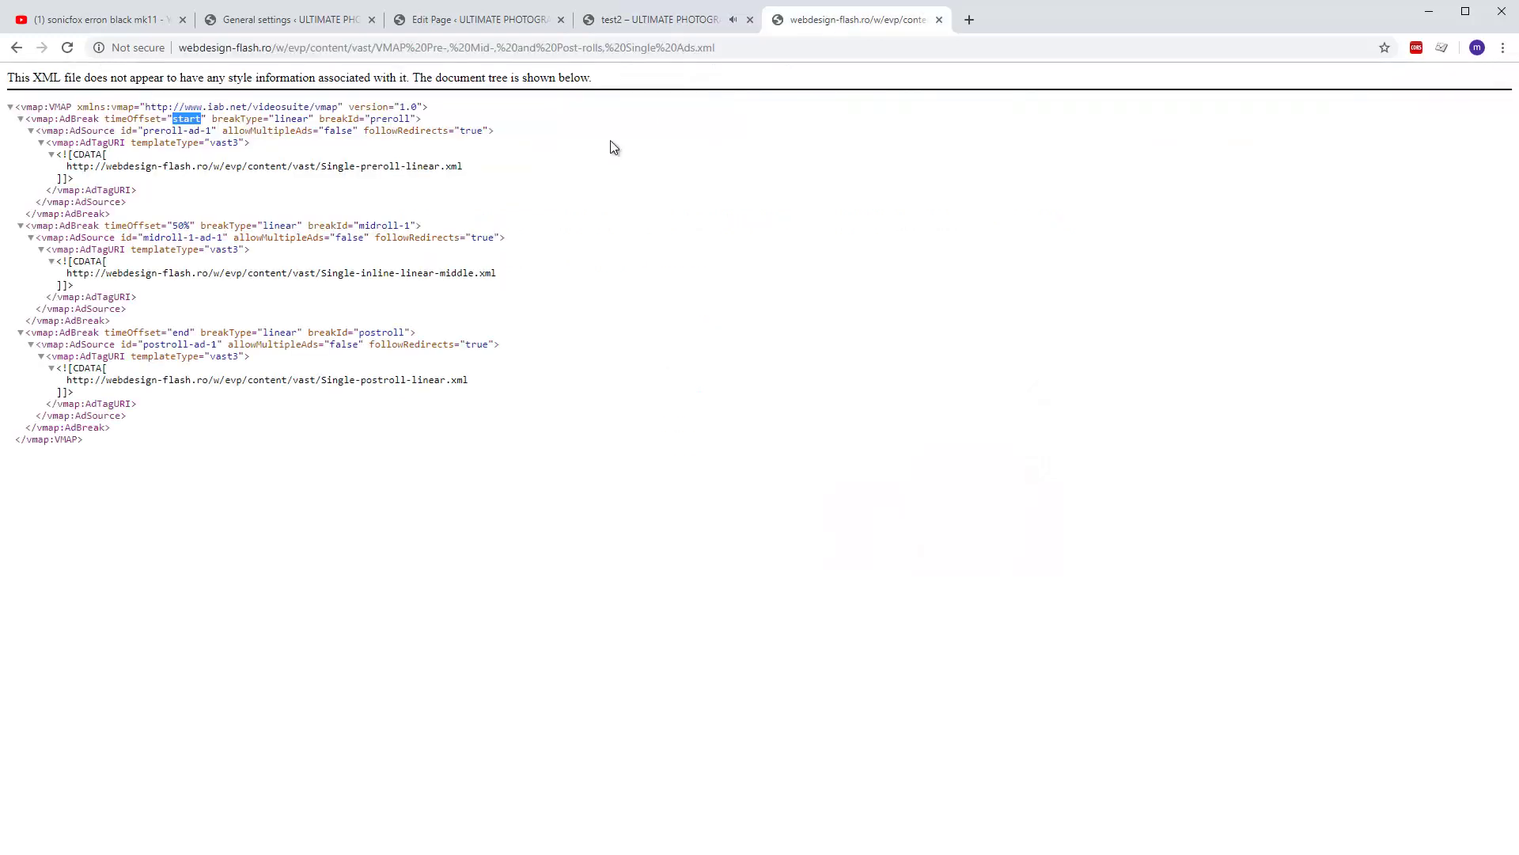
drag(496, 388, 100, 381)
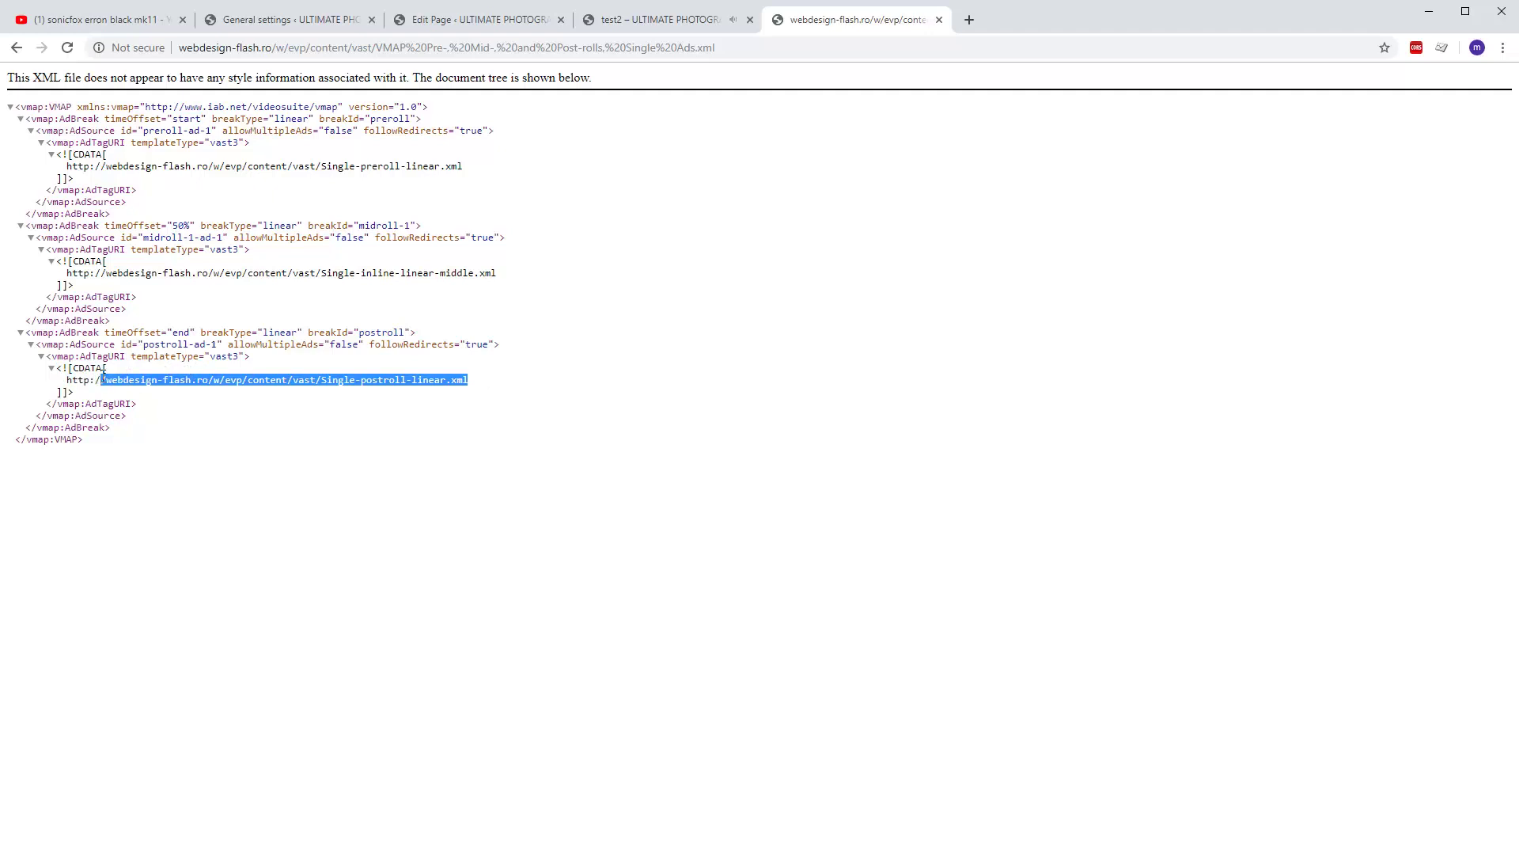
double_click(126, 345)
double_click(170, 333)
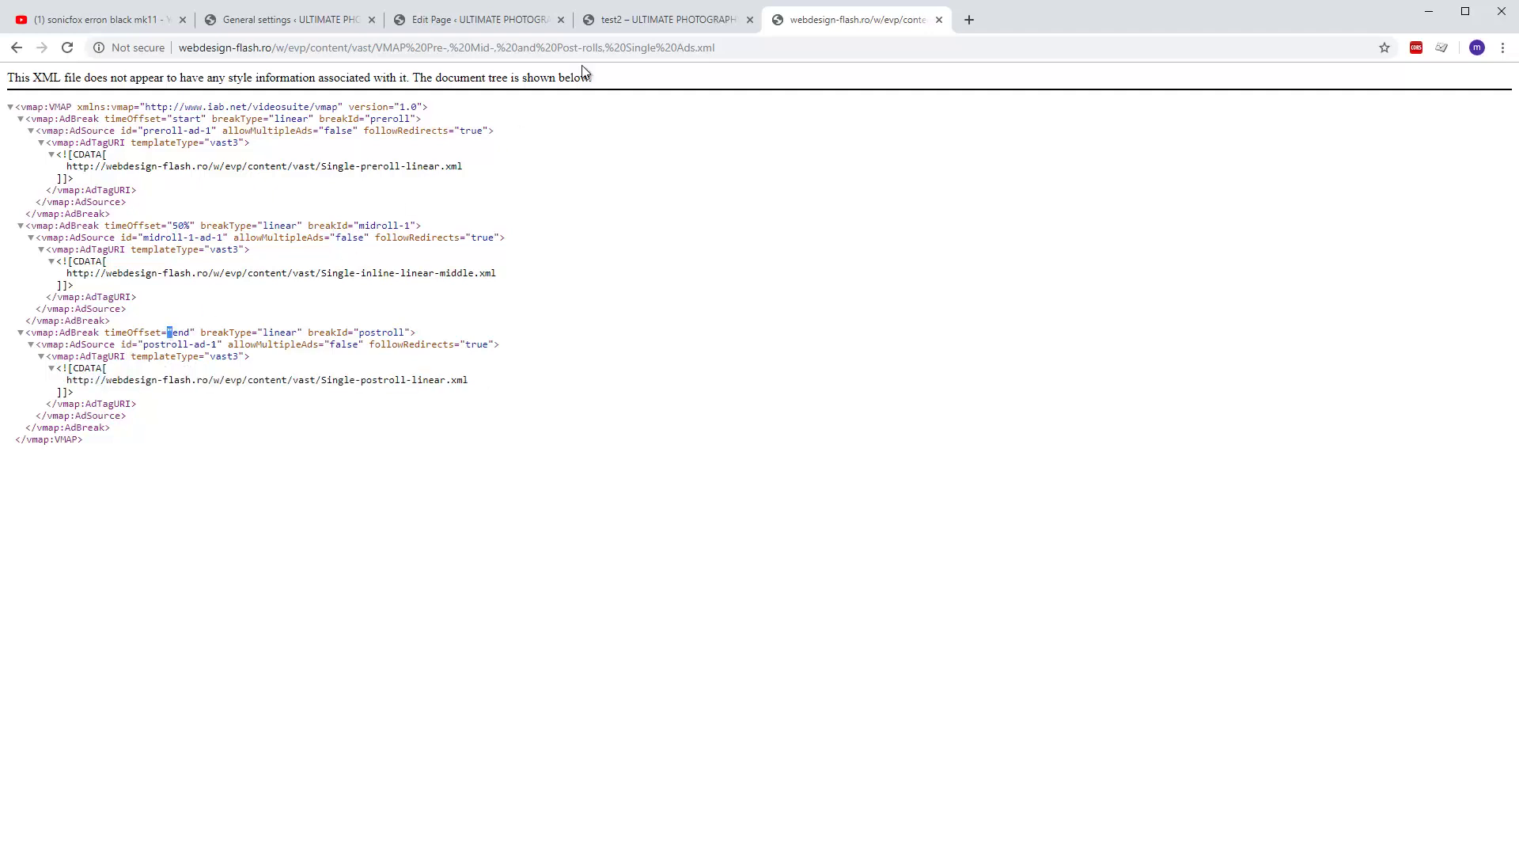
Resume the postroll ad on test2, then return to the XML and clear the highlight
click(625, 19)
click(715, 601)
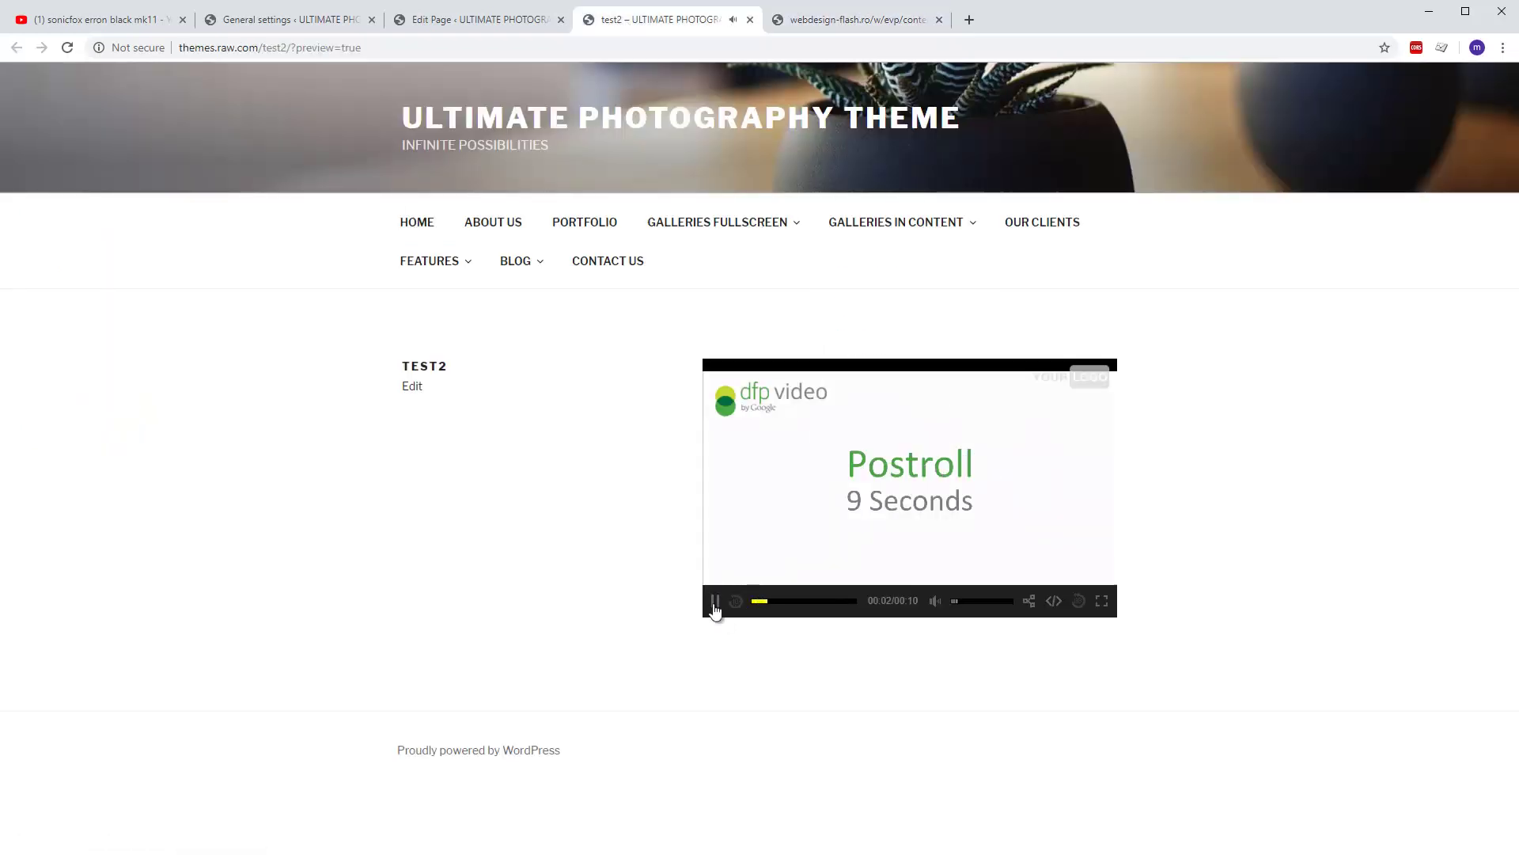
click(855, 22)
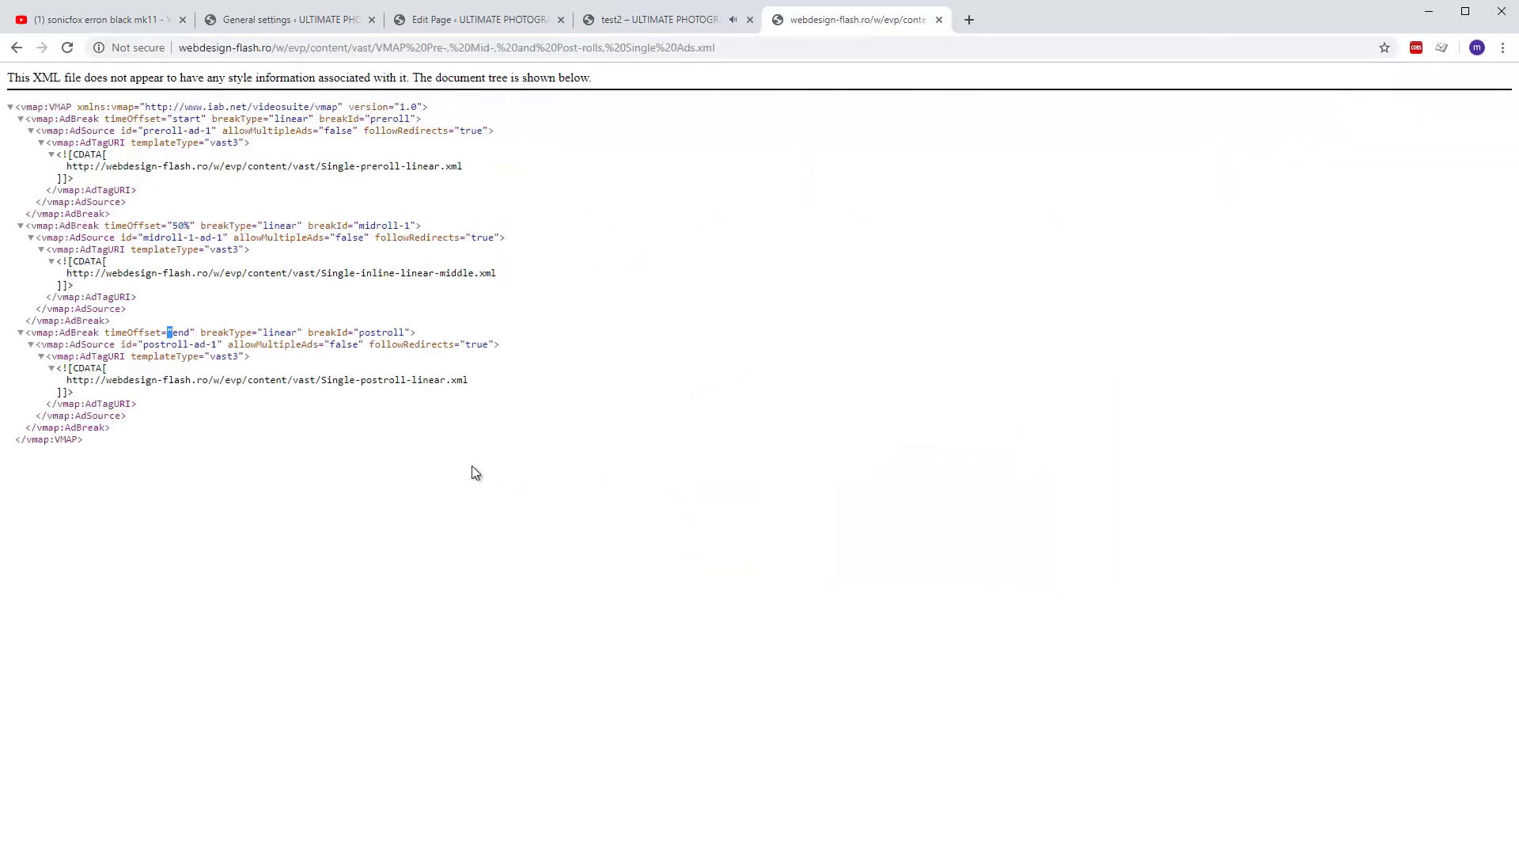
click(244, 422)
click(17, 48)
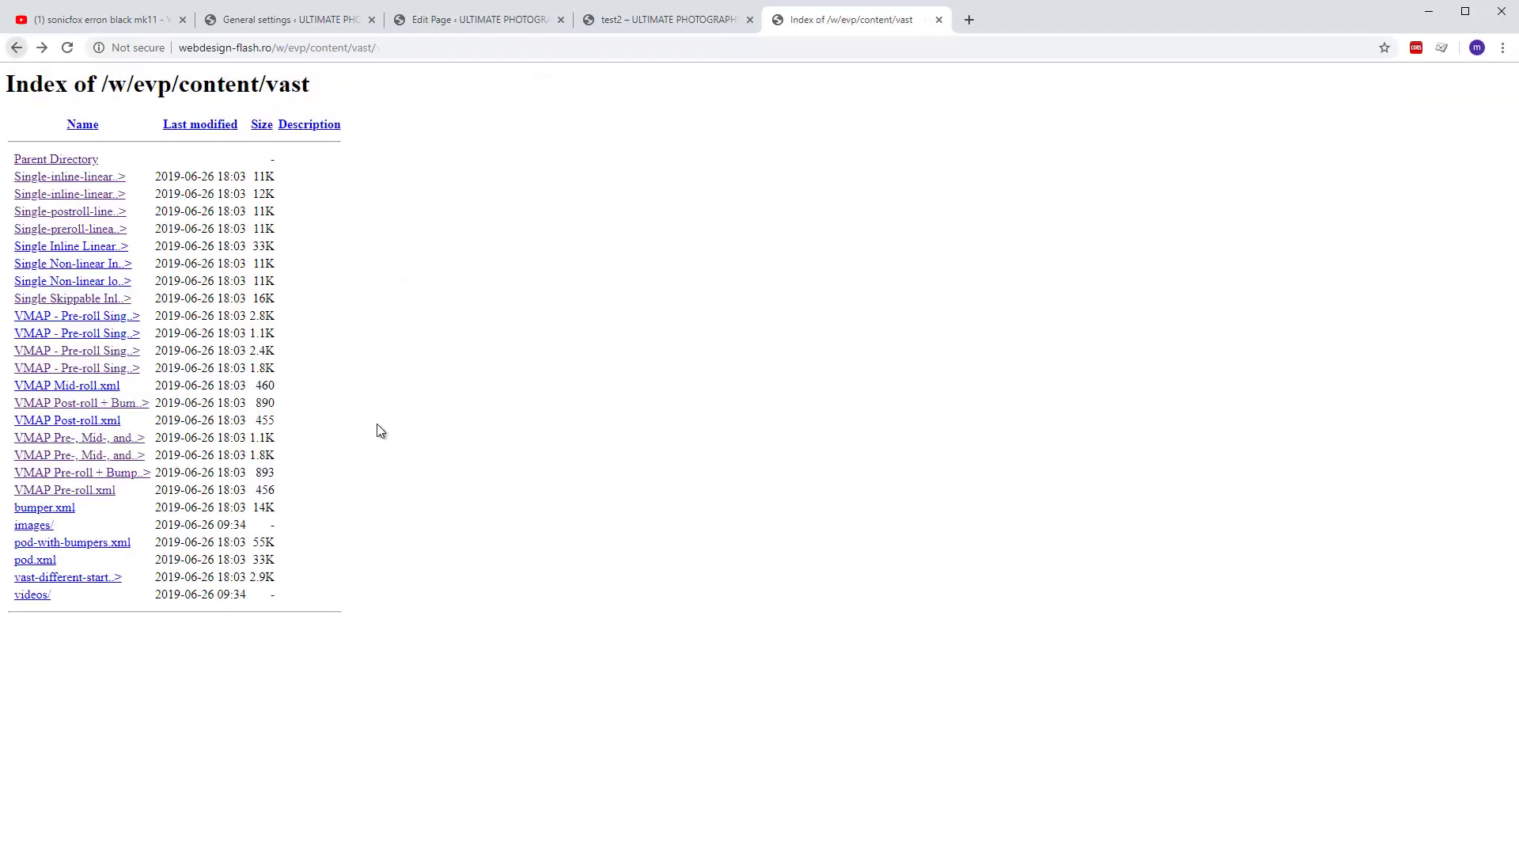
click(106, 474)
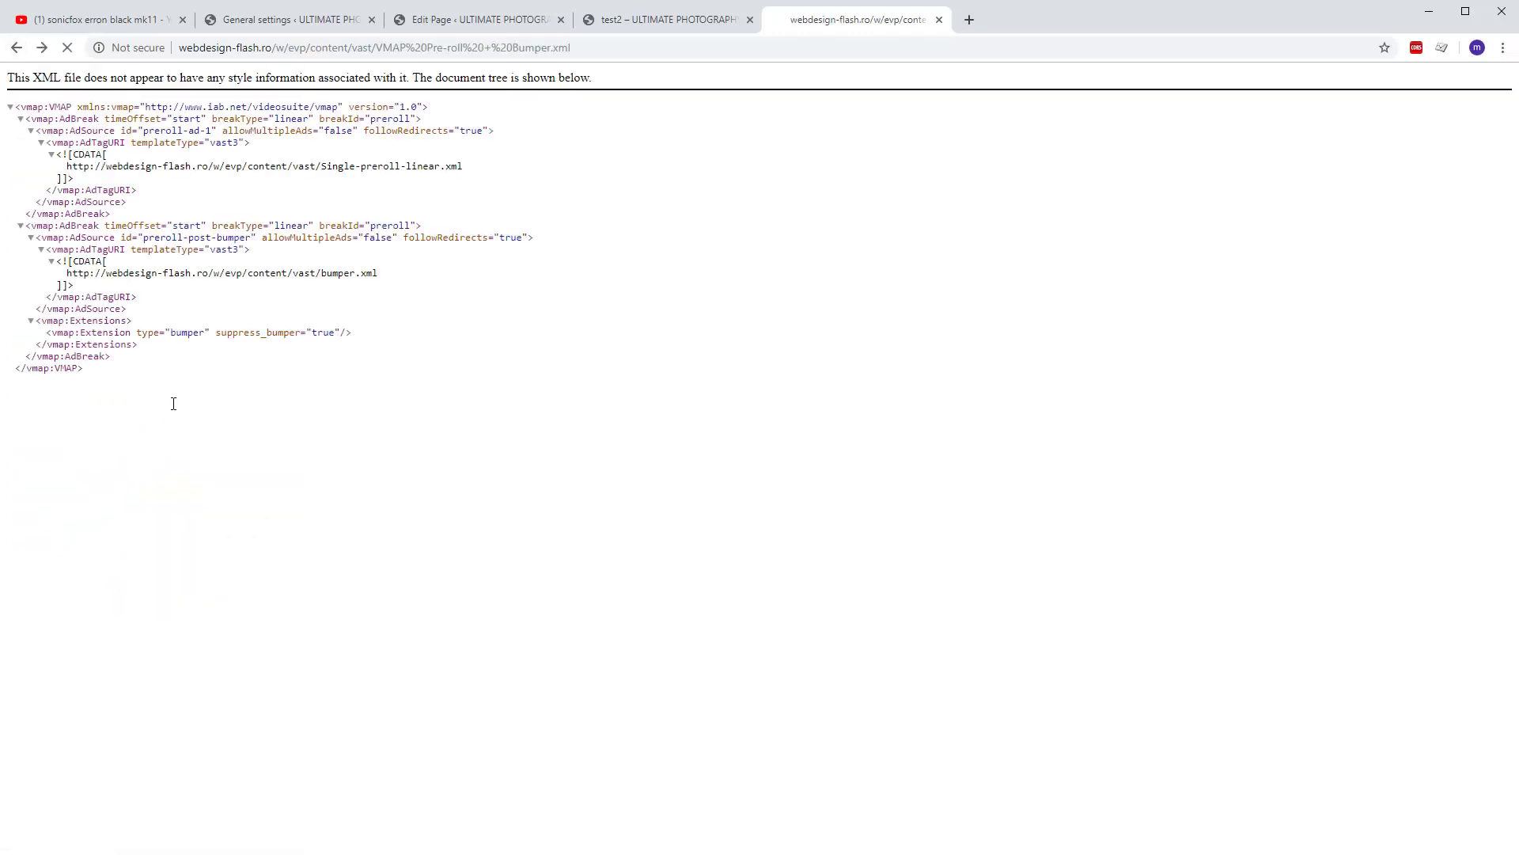
key(alt+Left)
click(123, 459)
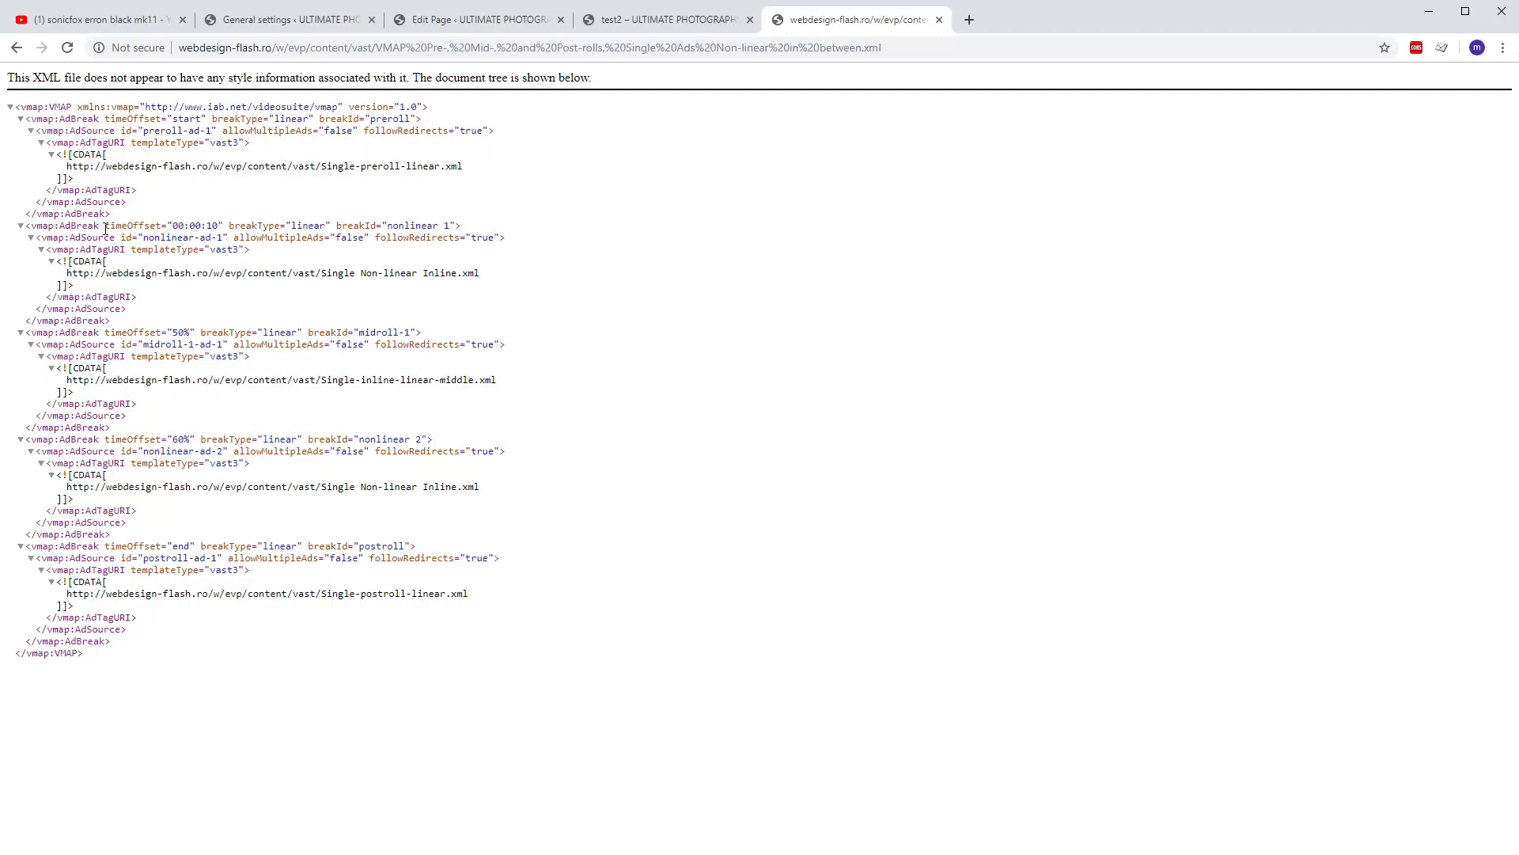
drag(106, 226, 226, 227)
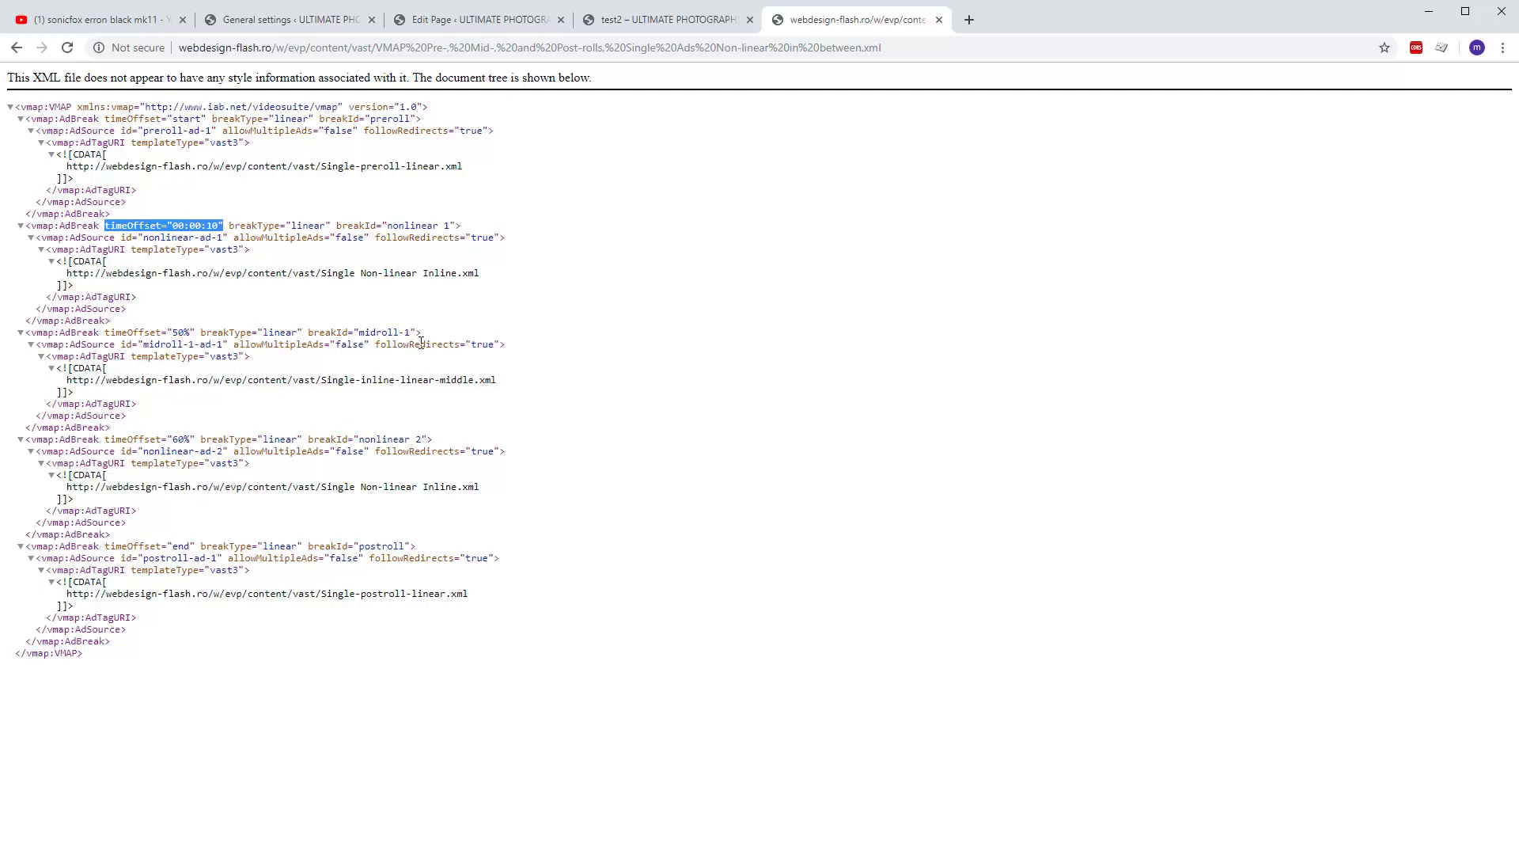
click(603, 187)
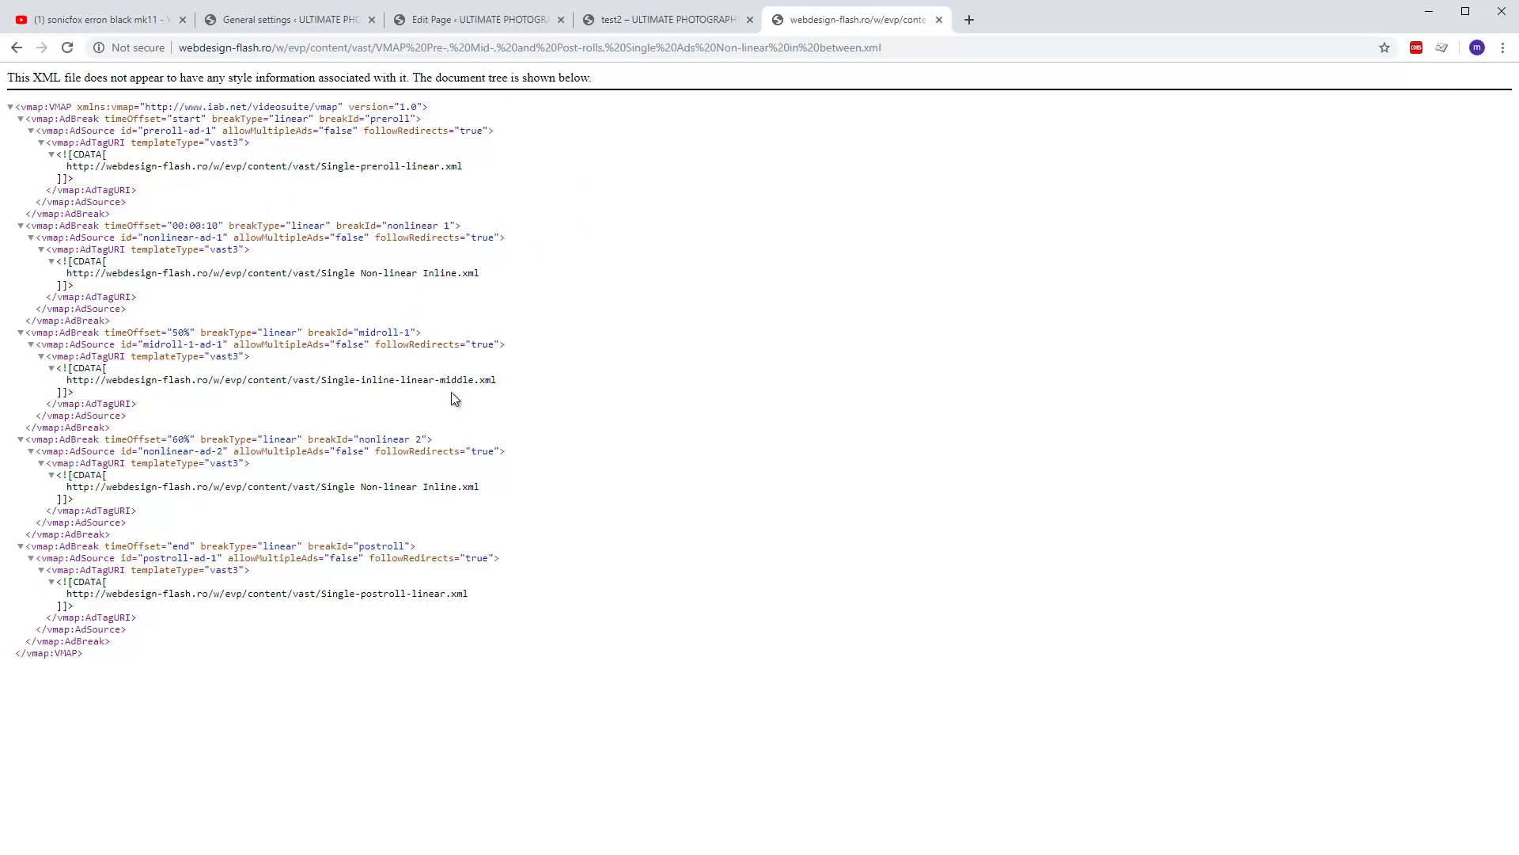
key(alt+Left)
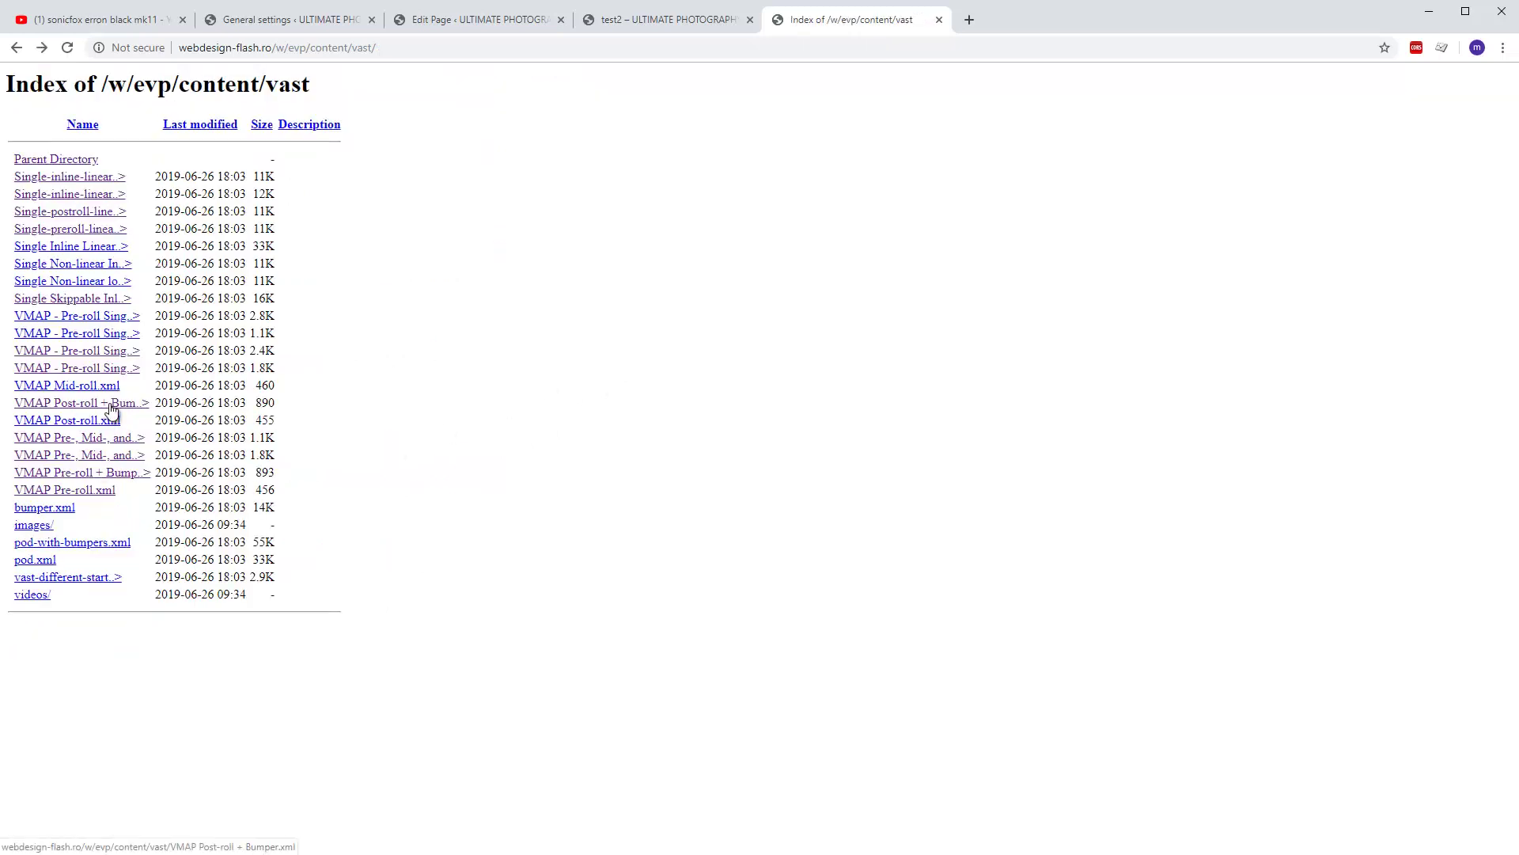
click(129, 479)
key(alt+Left)
click(138, 455)
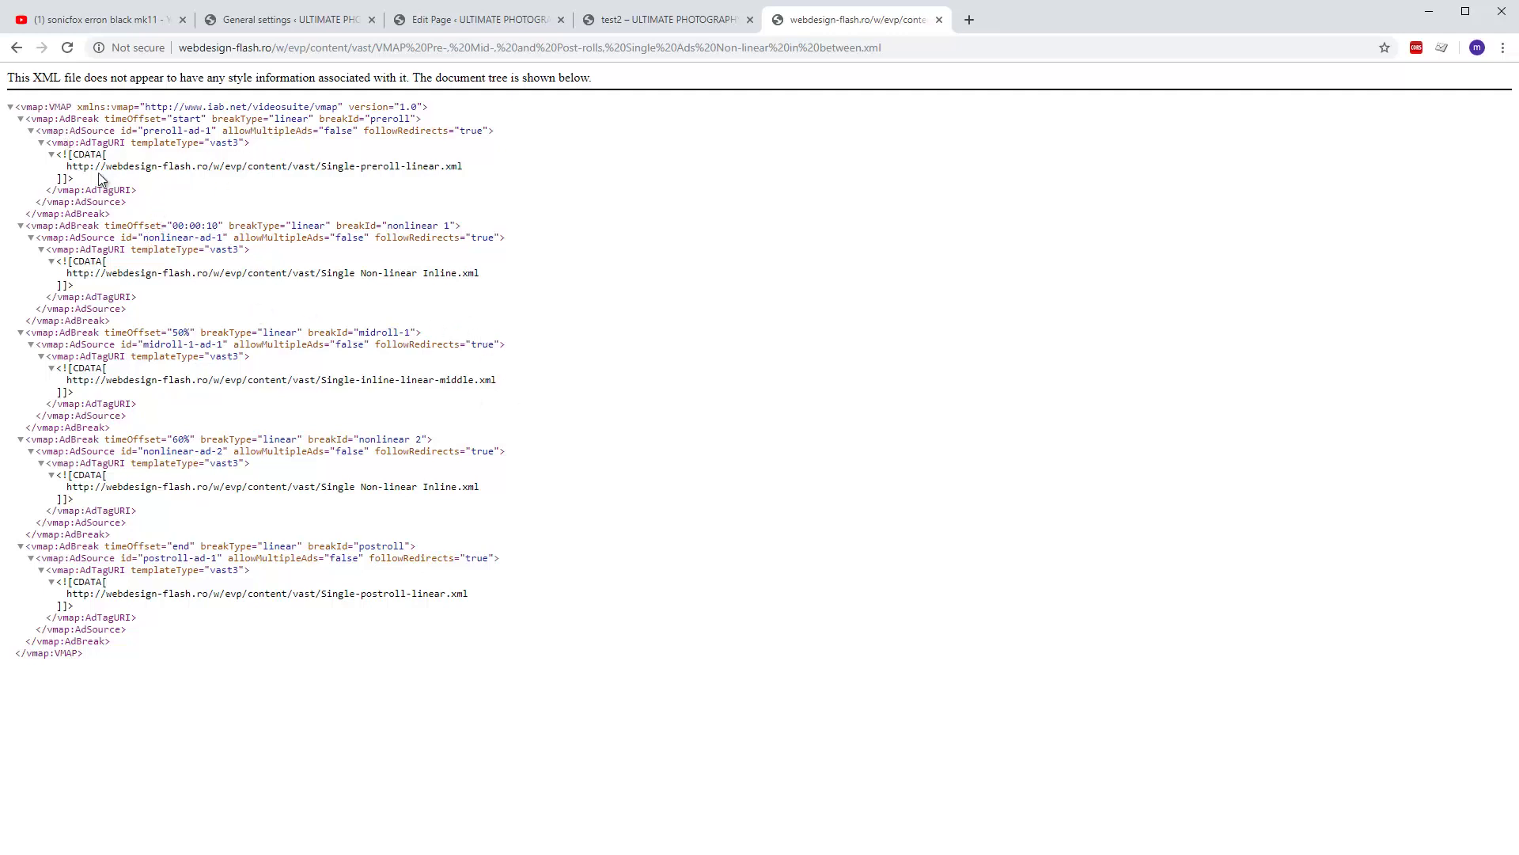
Highlight the preroll break's ad URL and start time offset in the VMAP XML
drag(66, 168, 515, 166)
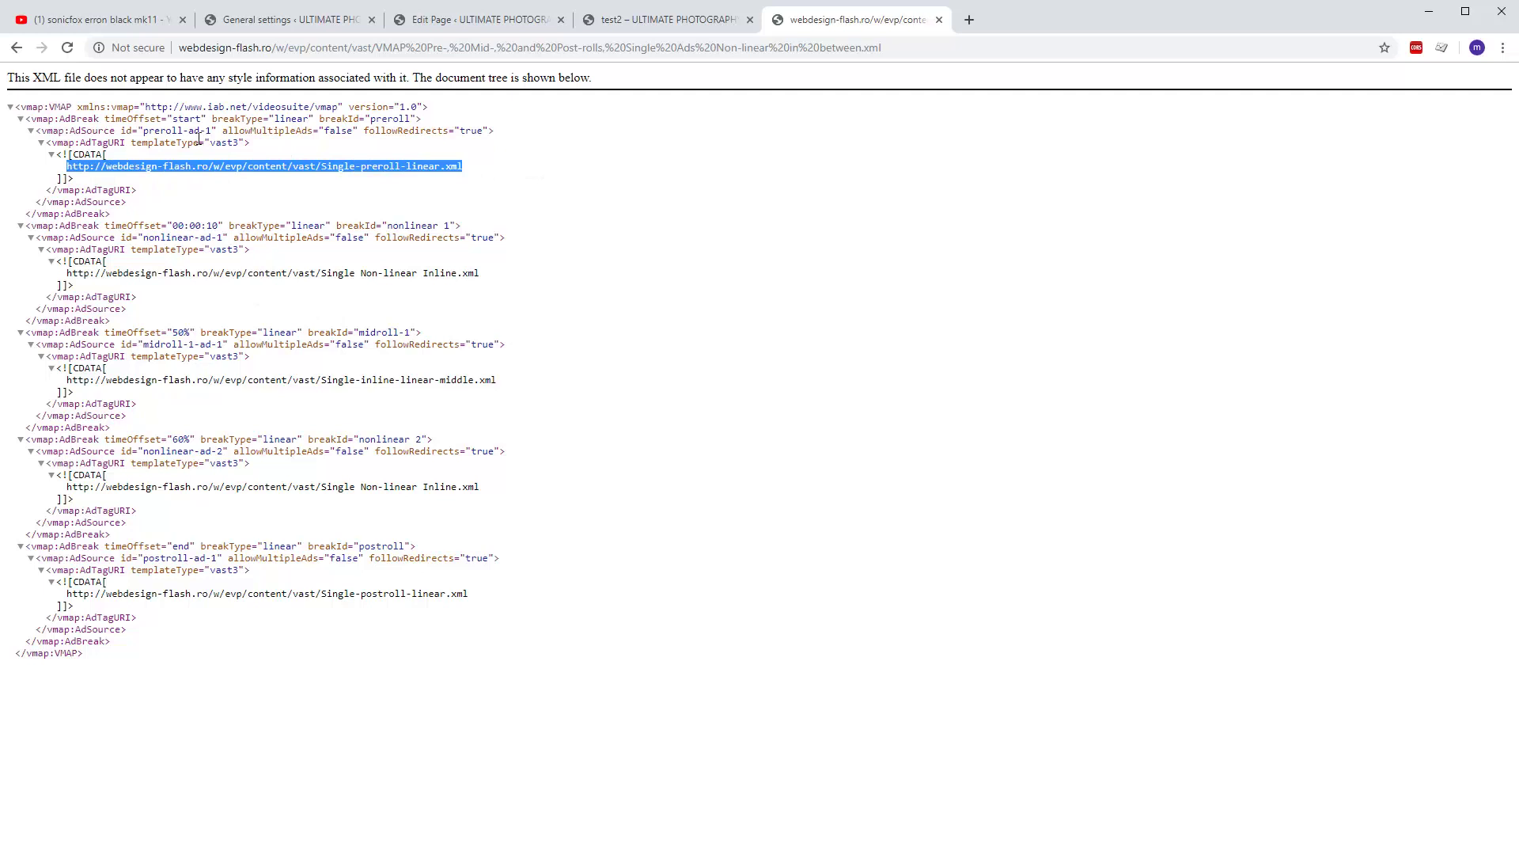
double_click(185, 119)
drag(122, 125, 168, 110)
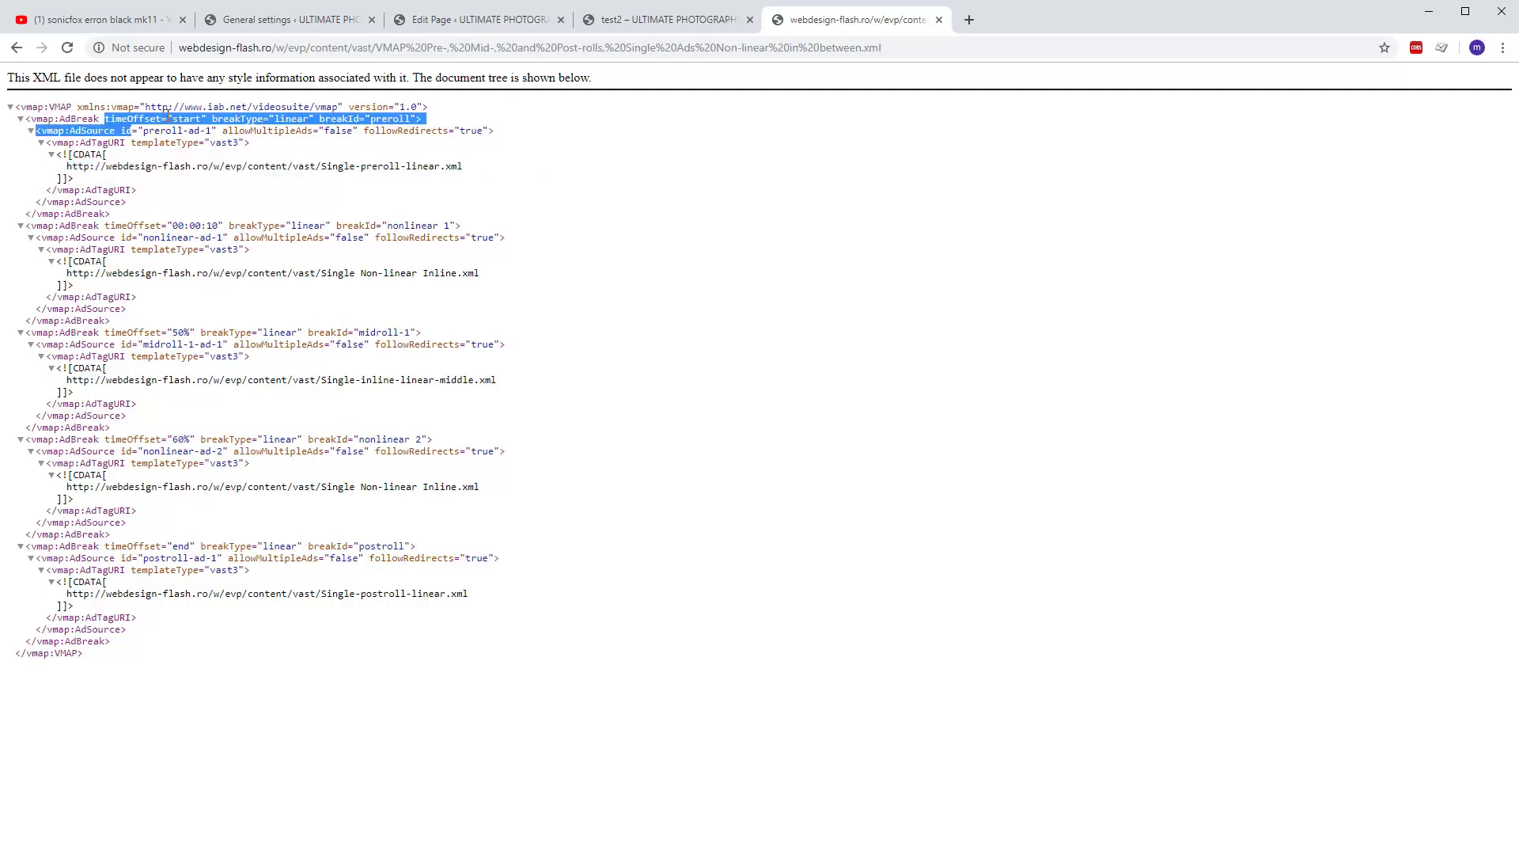
click(199, 237)
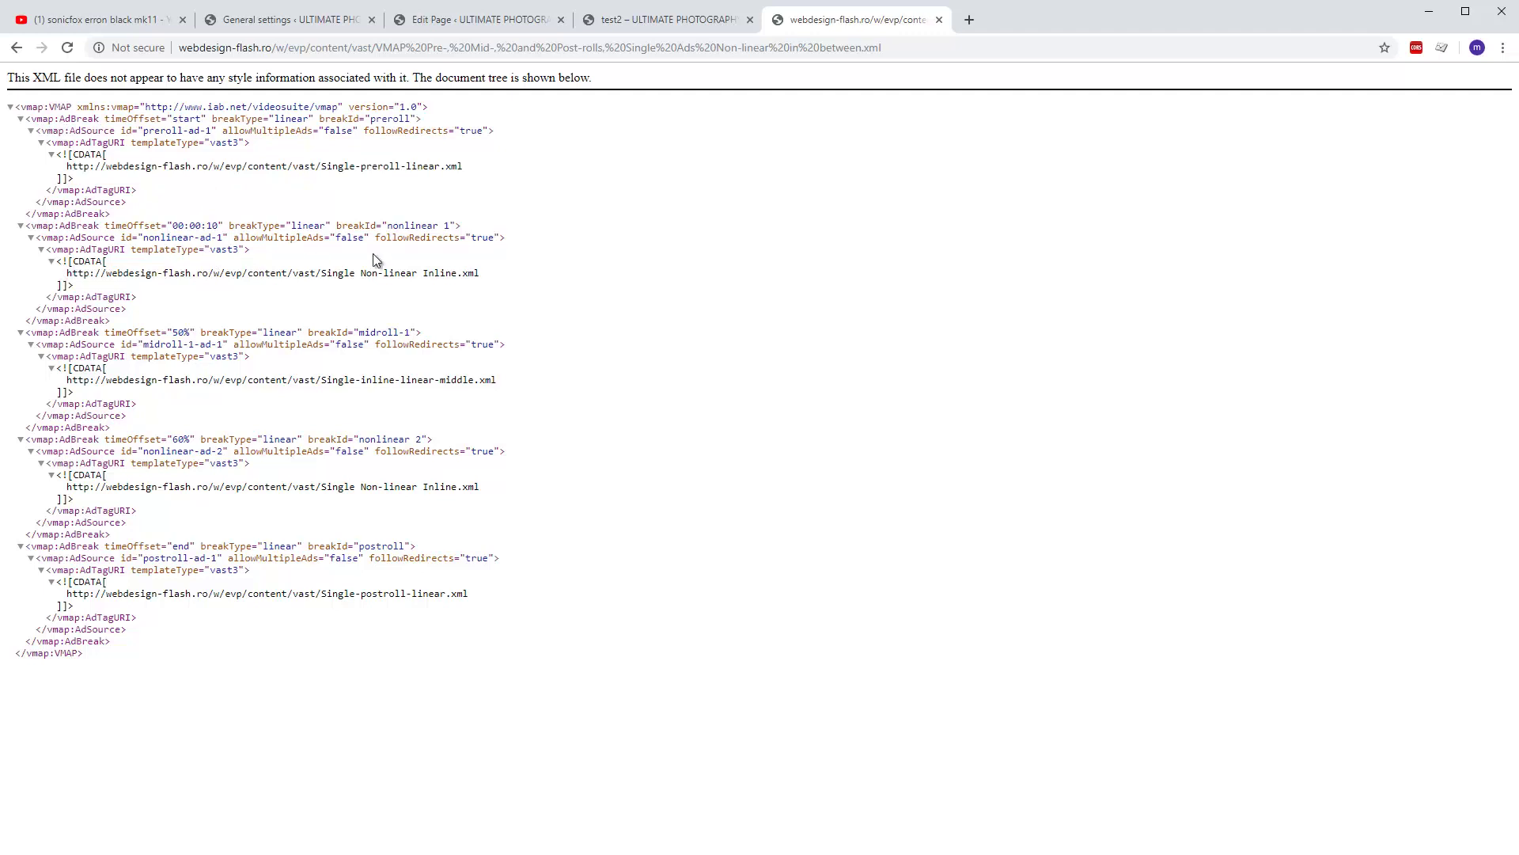
Highlight the non-linear 00:00:10, midroll, nonlinear-ad-2 and postroll entries, then select the file's full address
drag(66, 273, 536, 273)
drag(169, 225, 221, 226)
drag(127, 416, 103, 421)
drag(138, 451, 178, 442)
drag(26, 545, 225, 643)
click(829, 53)
key(ctrl+c)
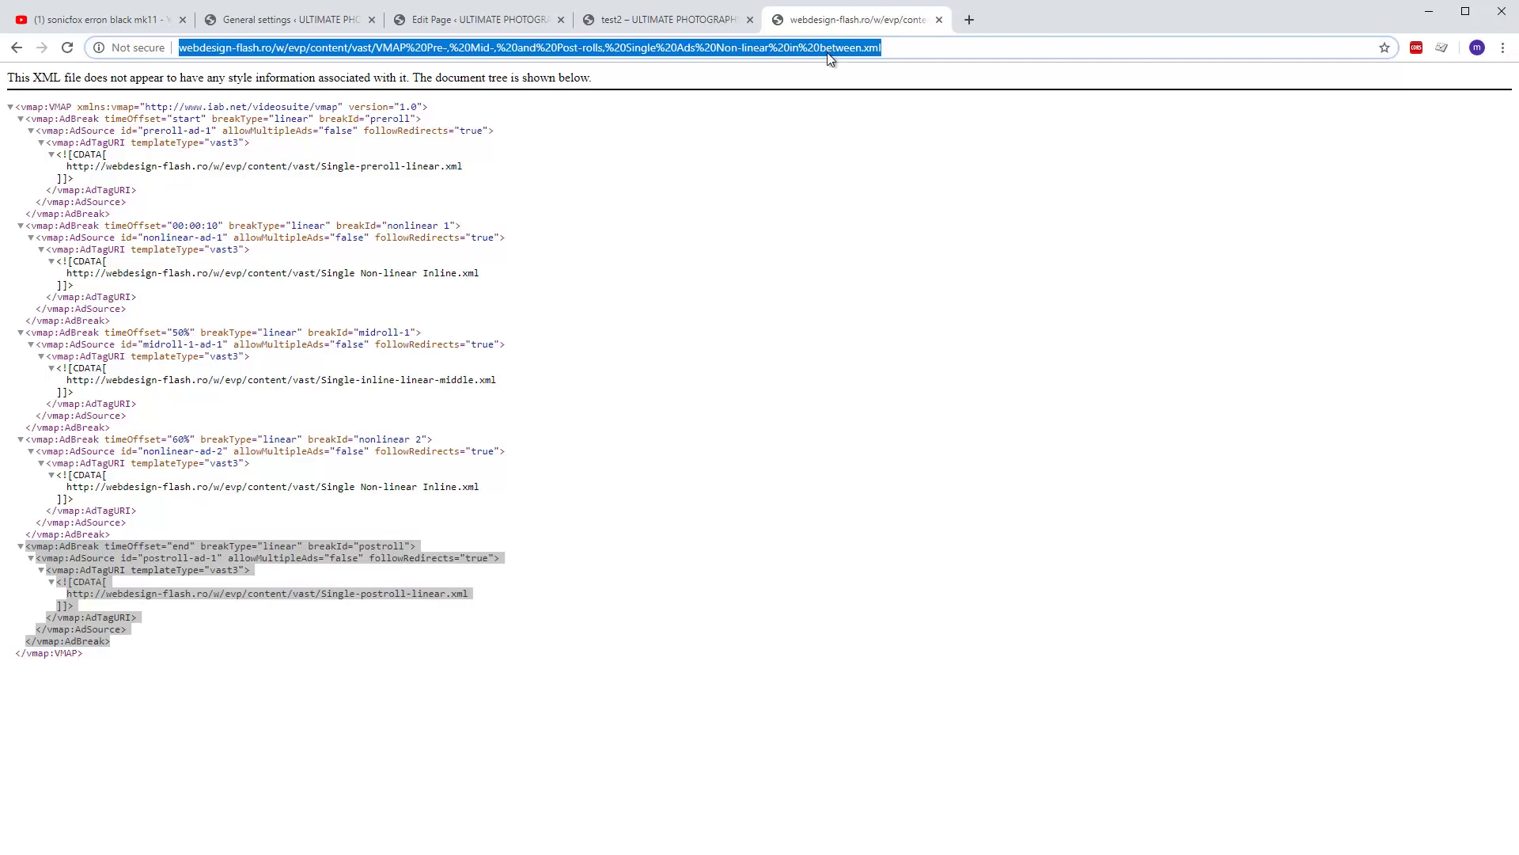
Paste the VMAP Non-linear in between address over the shortcode's vast URL and update test2
click(522, 21)
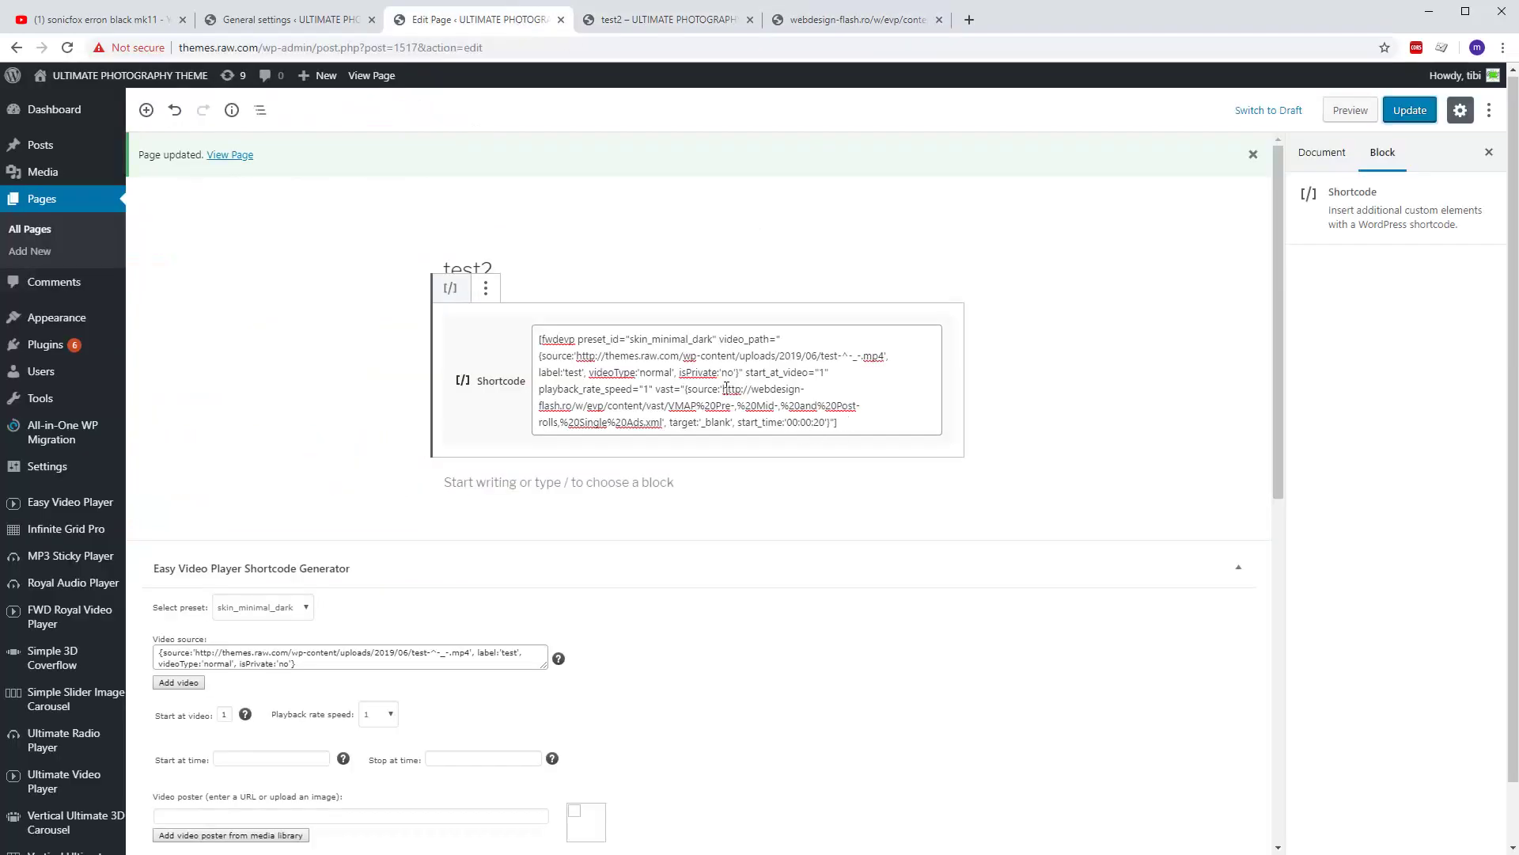
drag(724, 389, 661, 422)
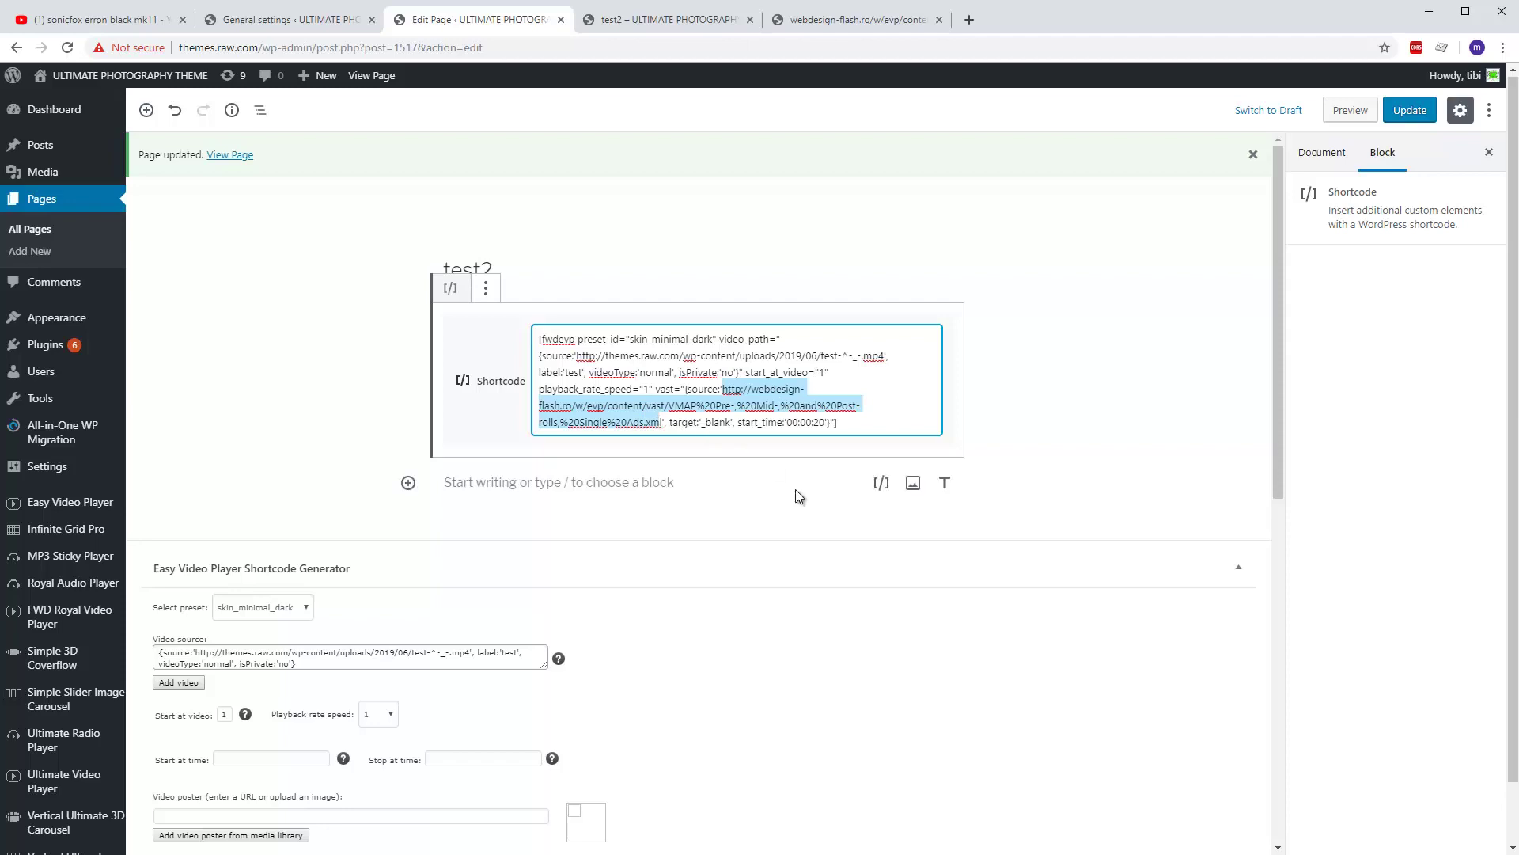
key(BackSpace)
key(ctrl+v)
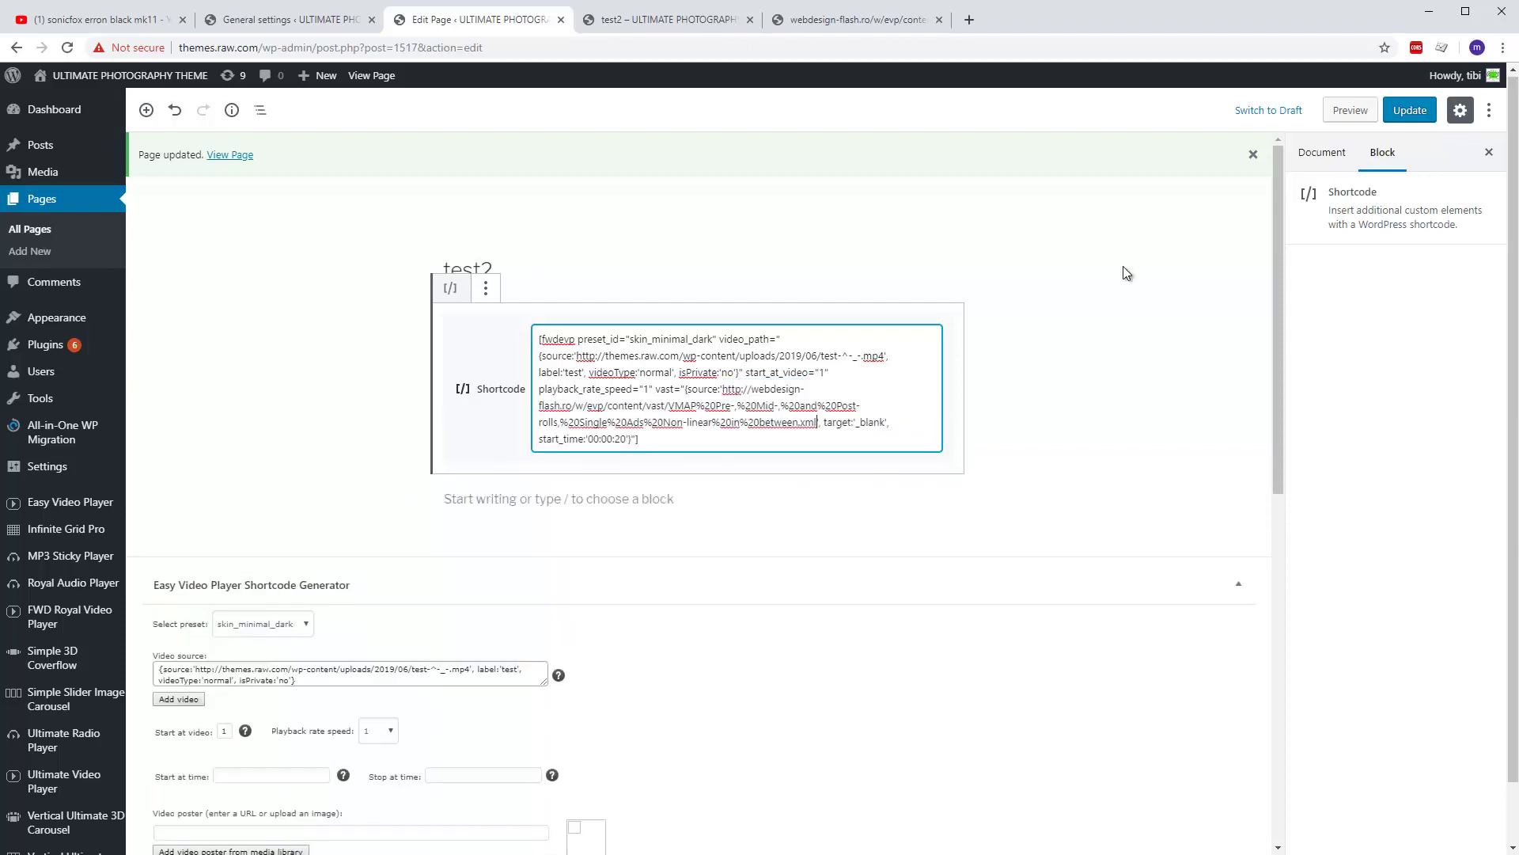
click(1409, 110)
click(687, 19)
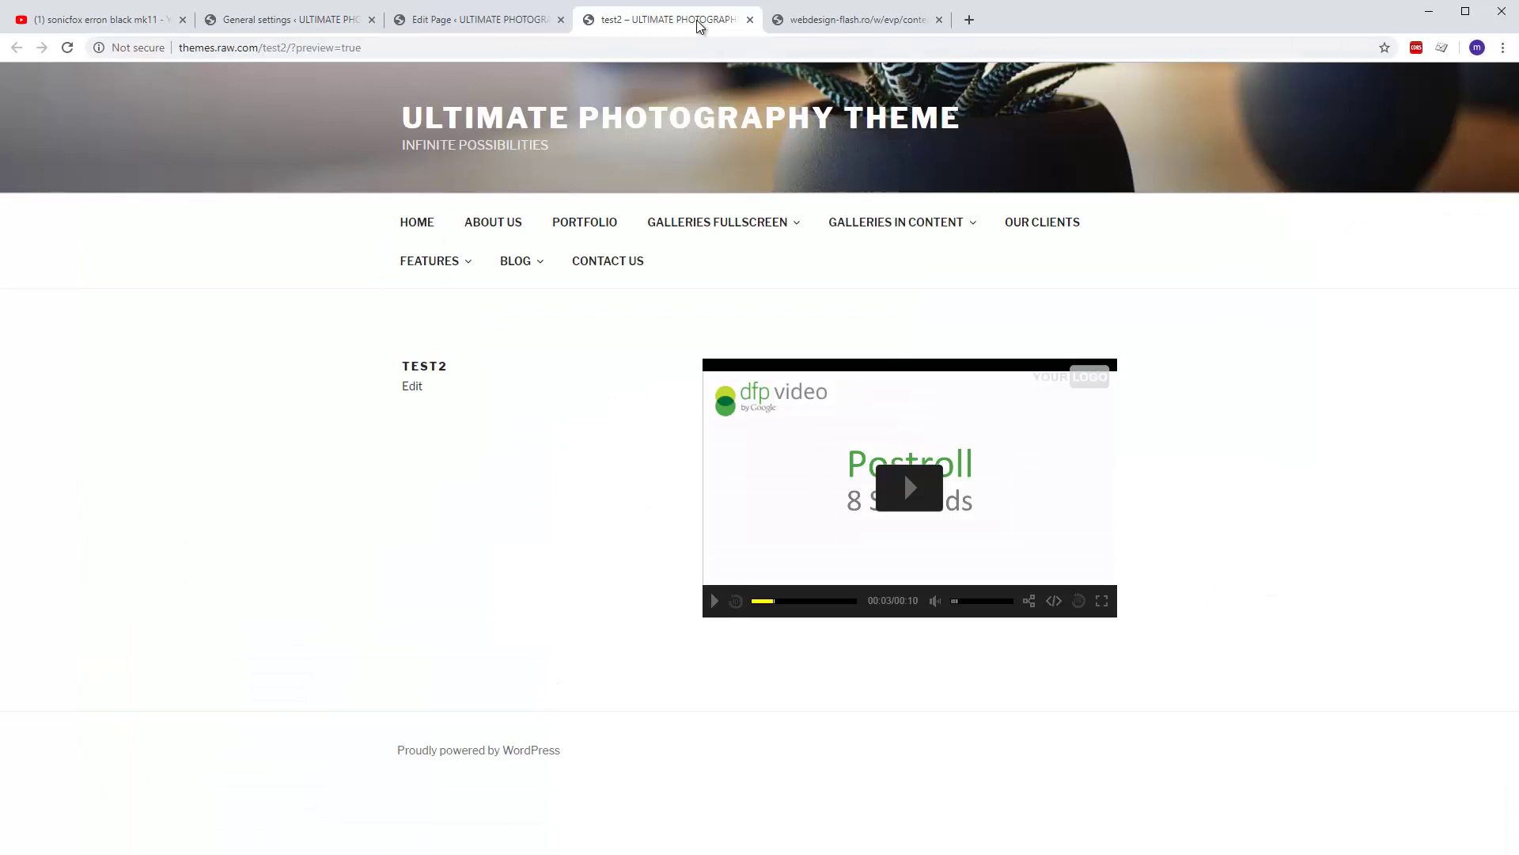
Reload the test2 preview, play through the preroll ad at lower volume, and resume the main video
click(67, 48)
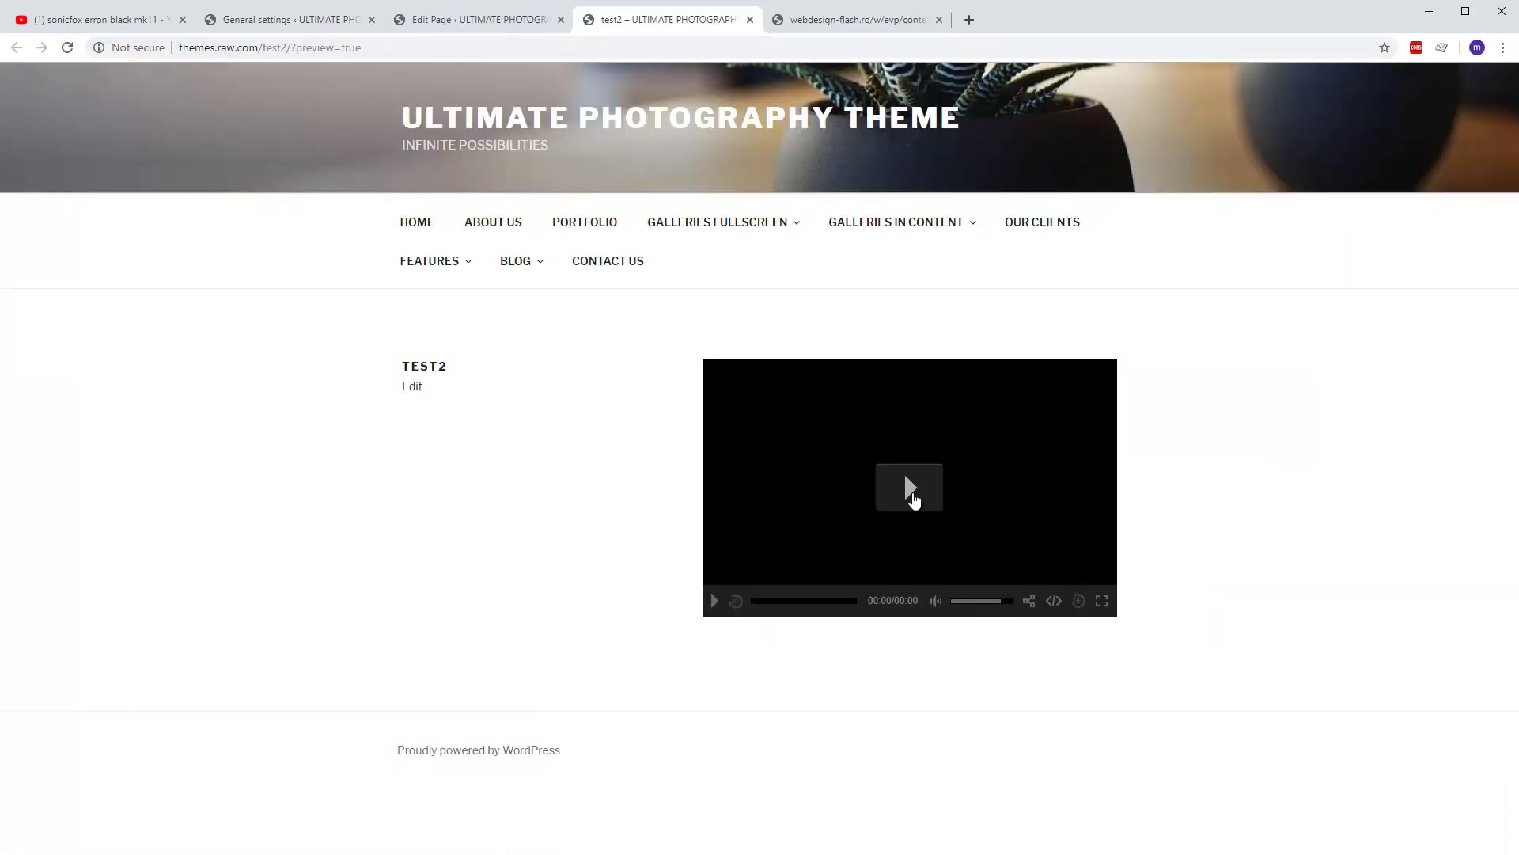
click(908, 488)
drag(989, 606, 956, 603)
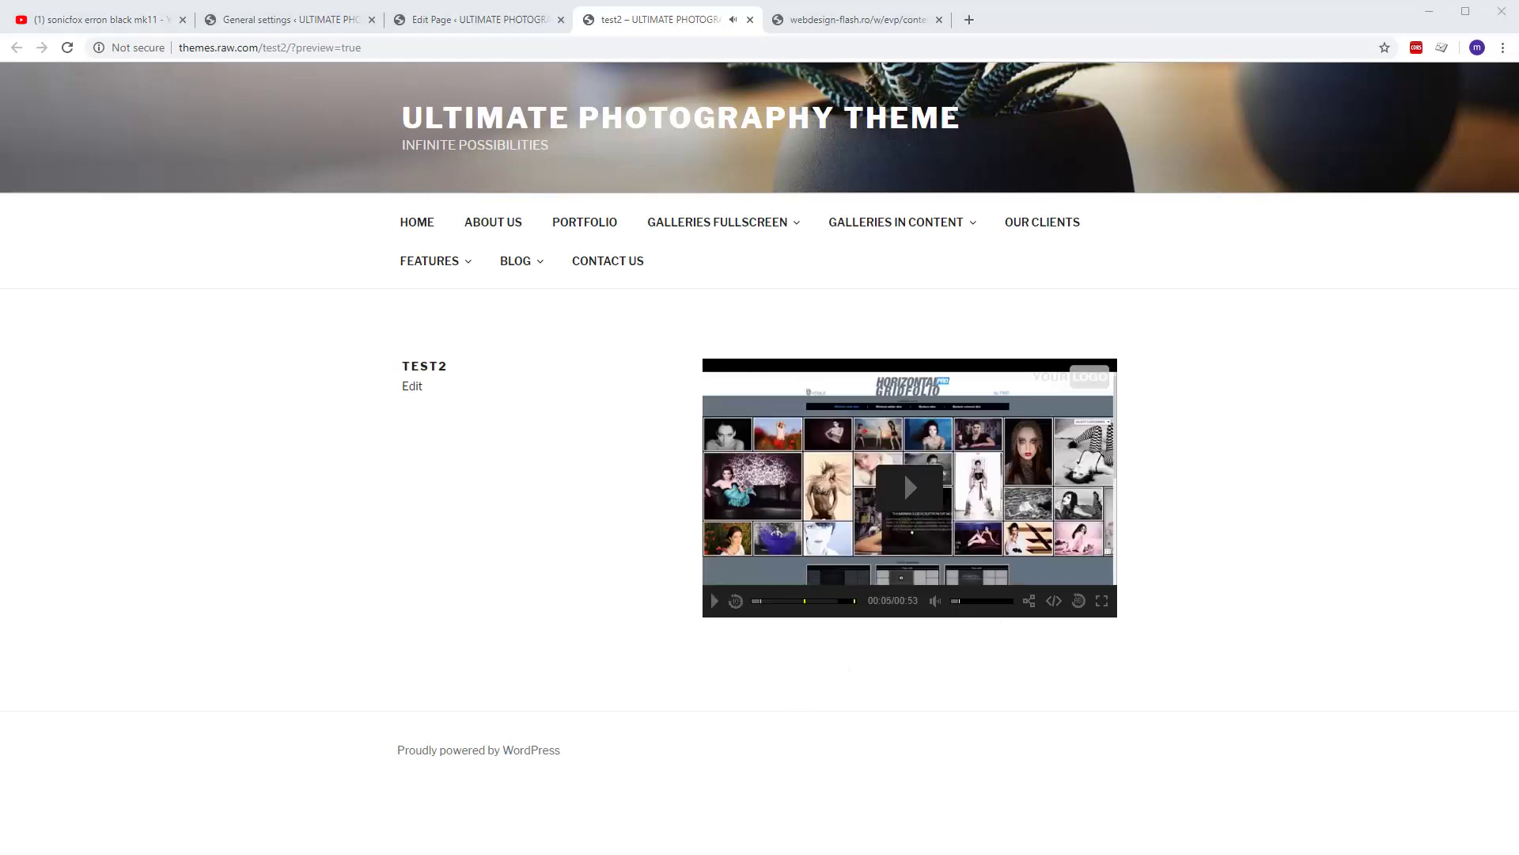
click(908, 488)
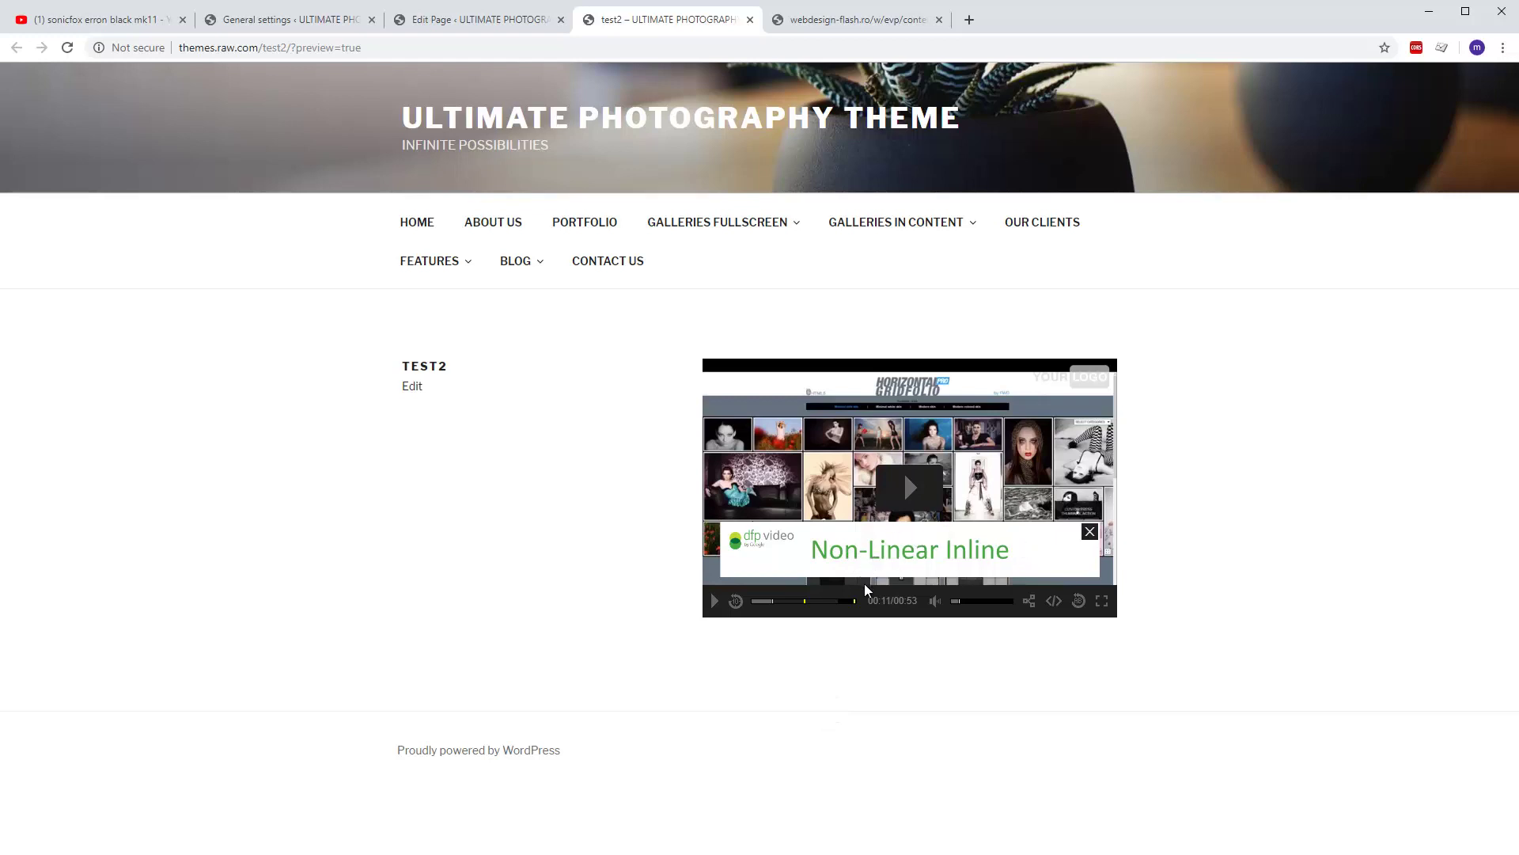
Seek to the midroll point, then 00:36, then the end, pausing the postroll ad at 00:07
click(908, 495)
click(810, 601)
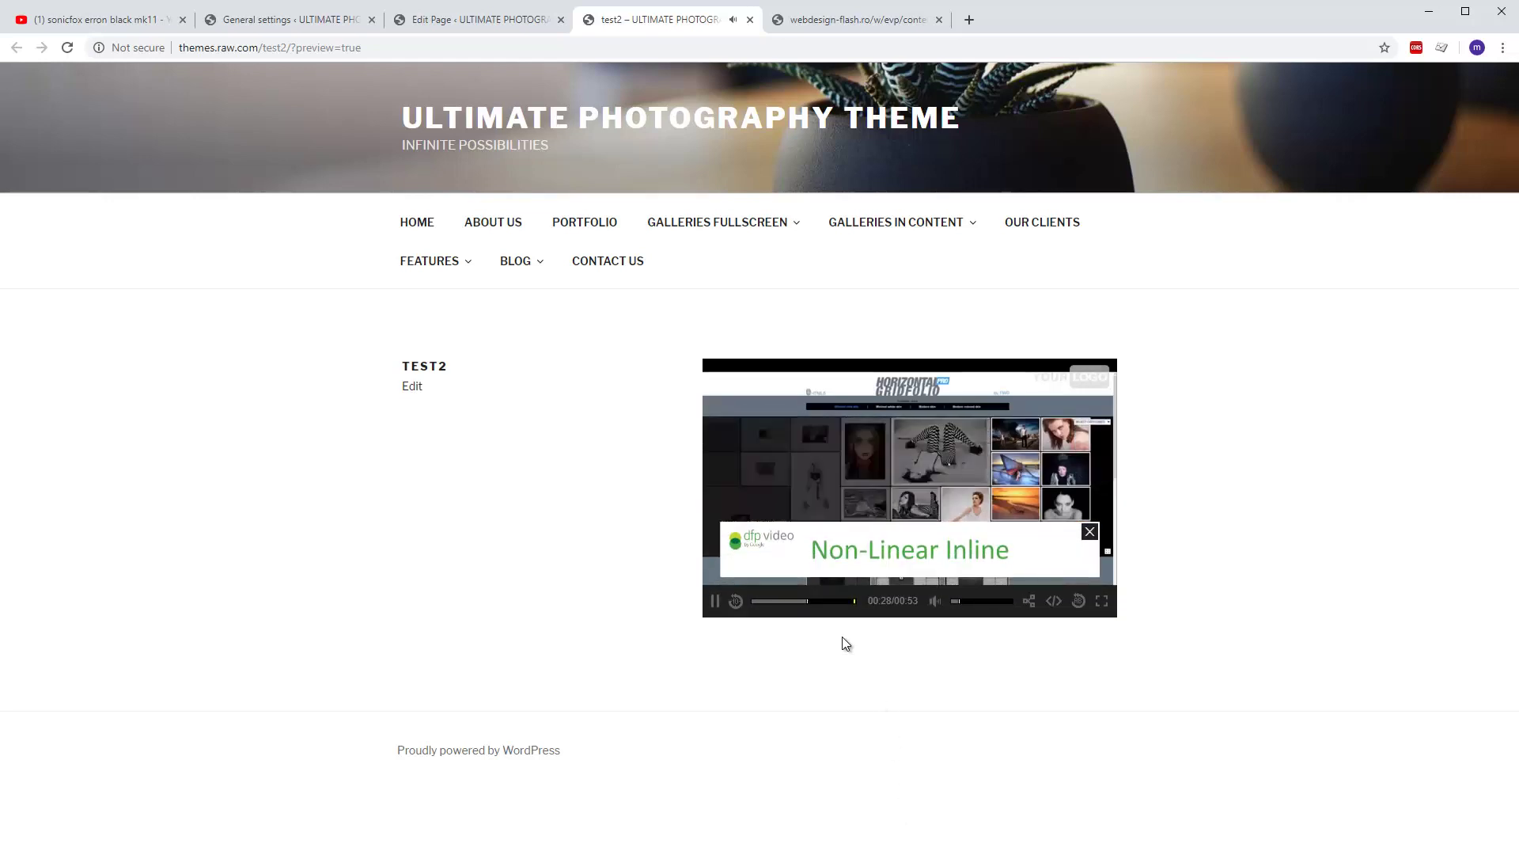
click(823, 602)
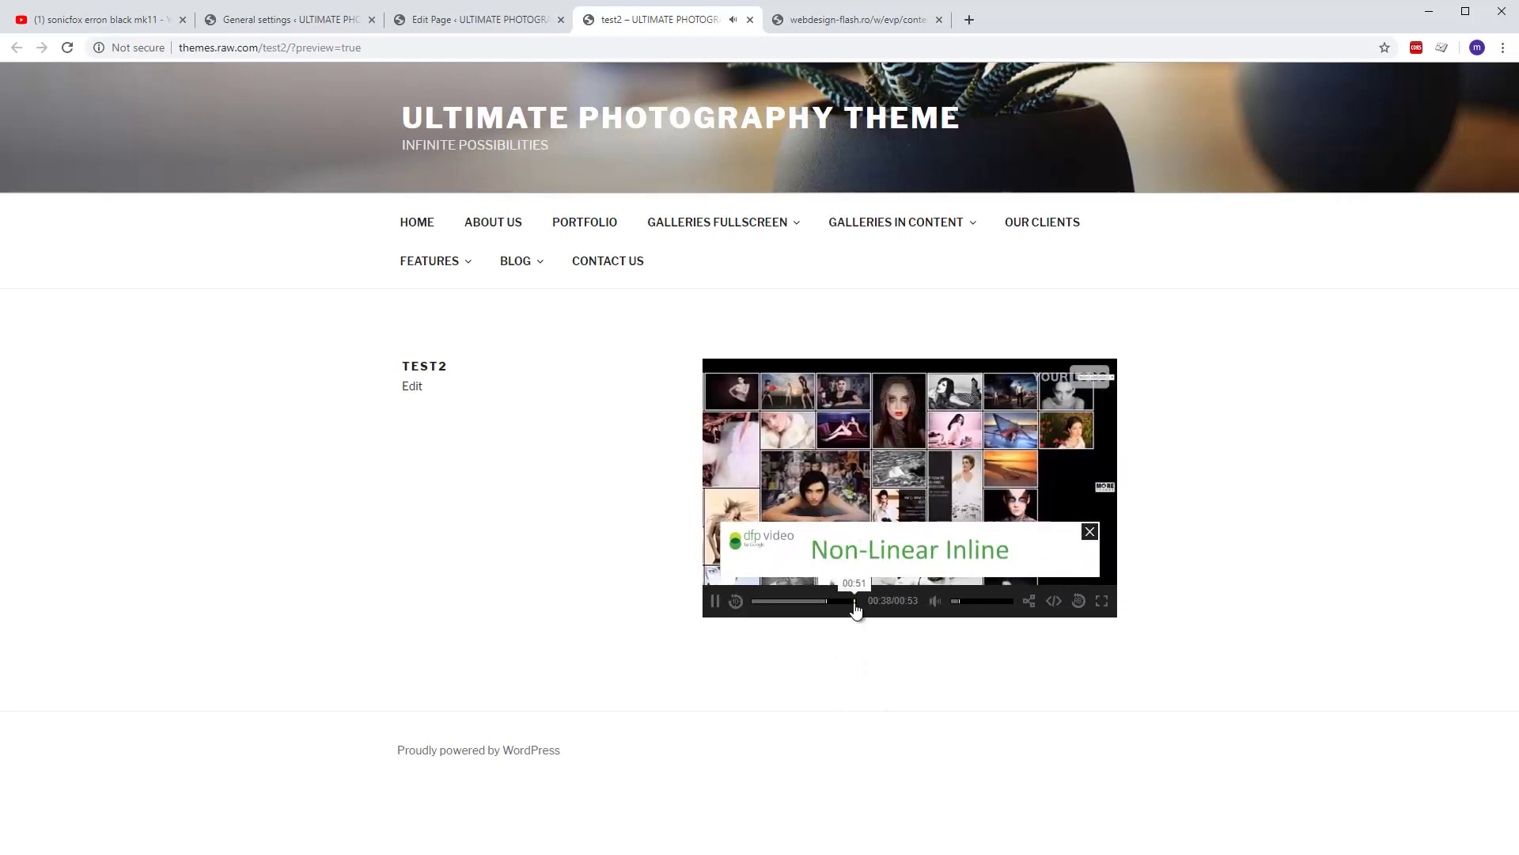
click(855, 602)
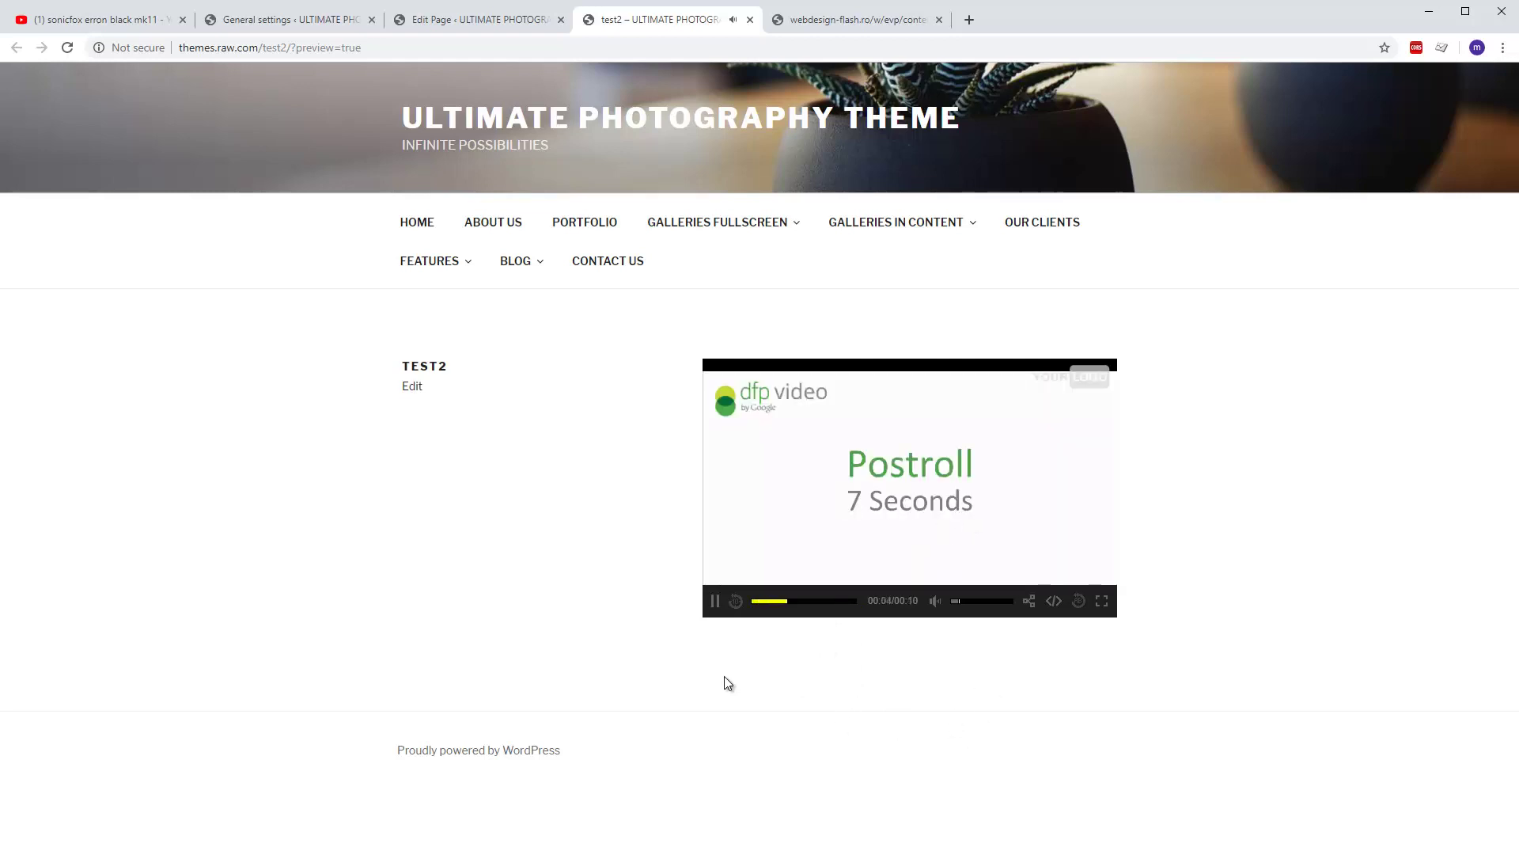
click(715, 601)
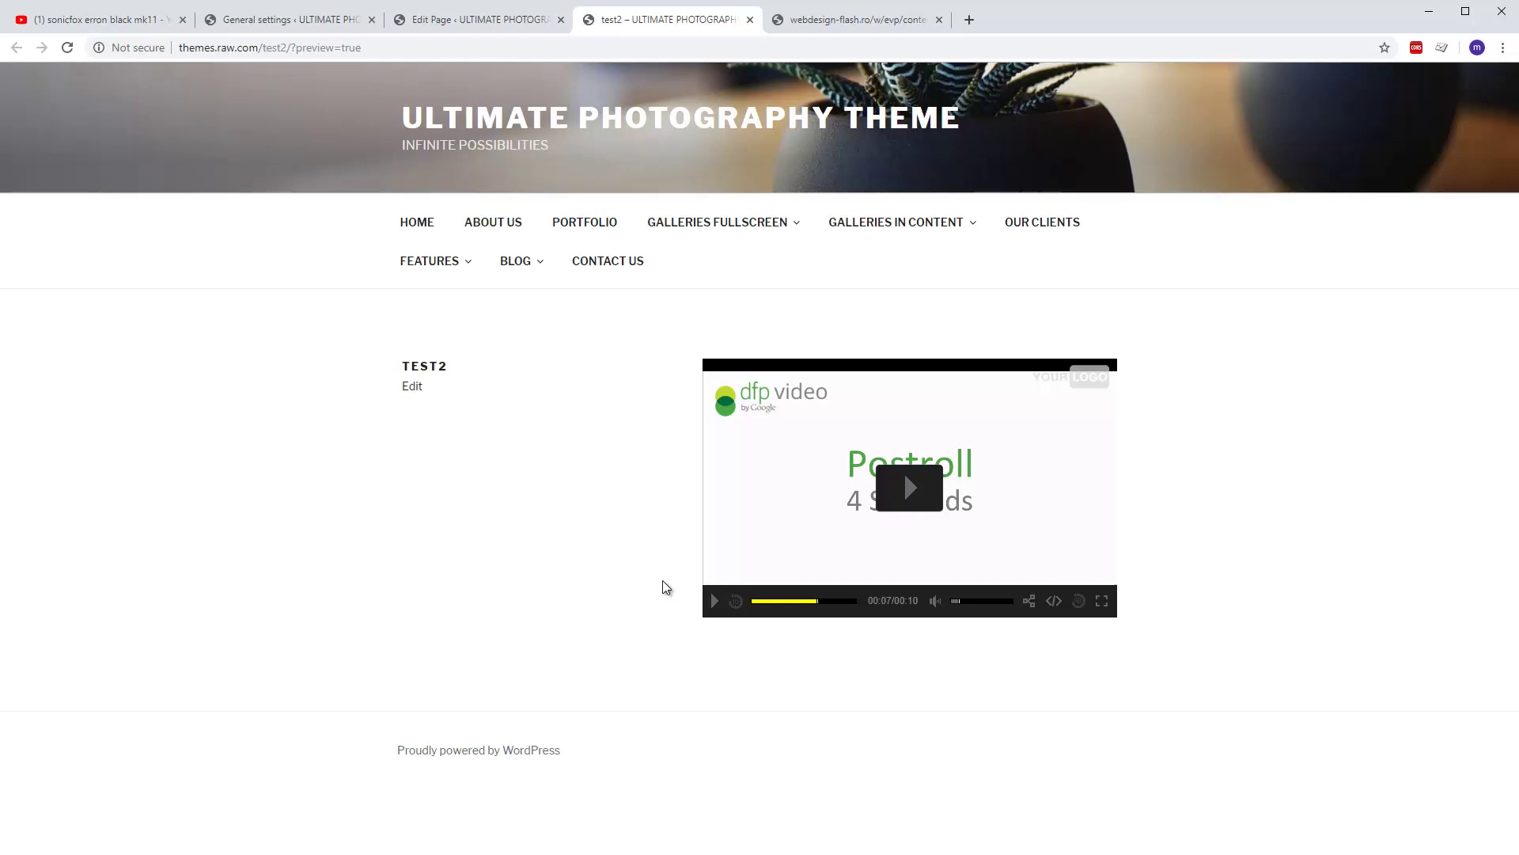
Open and cancel the generator's Add VAST / VMAP / IMA form, then return to the VMAP XML file
click(489, 22)
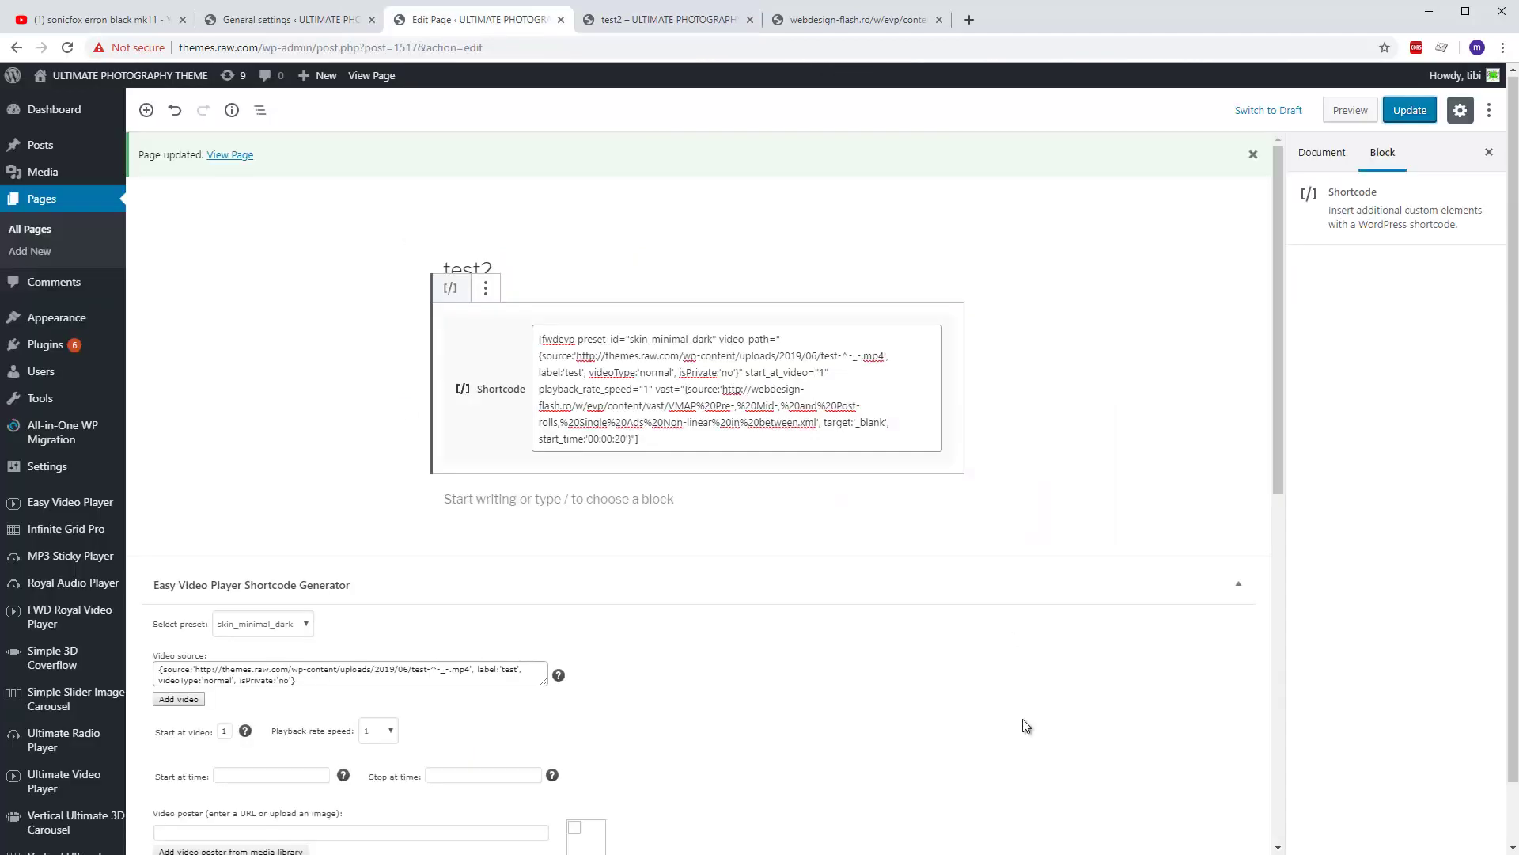
scroll(620, 568, down, 5)
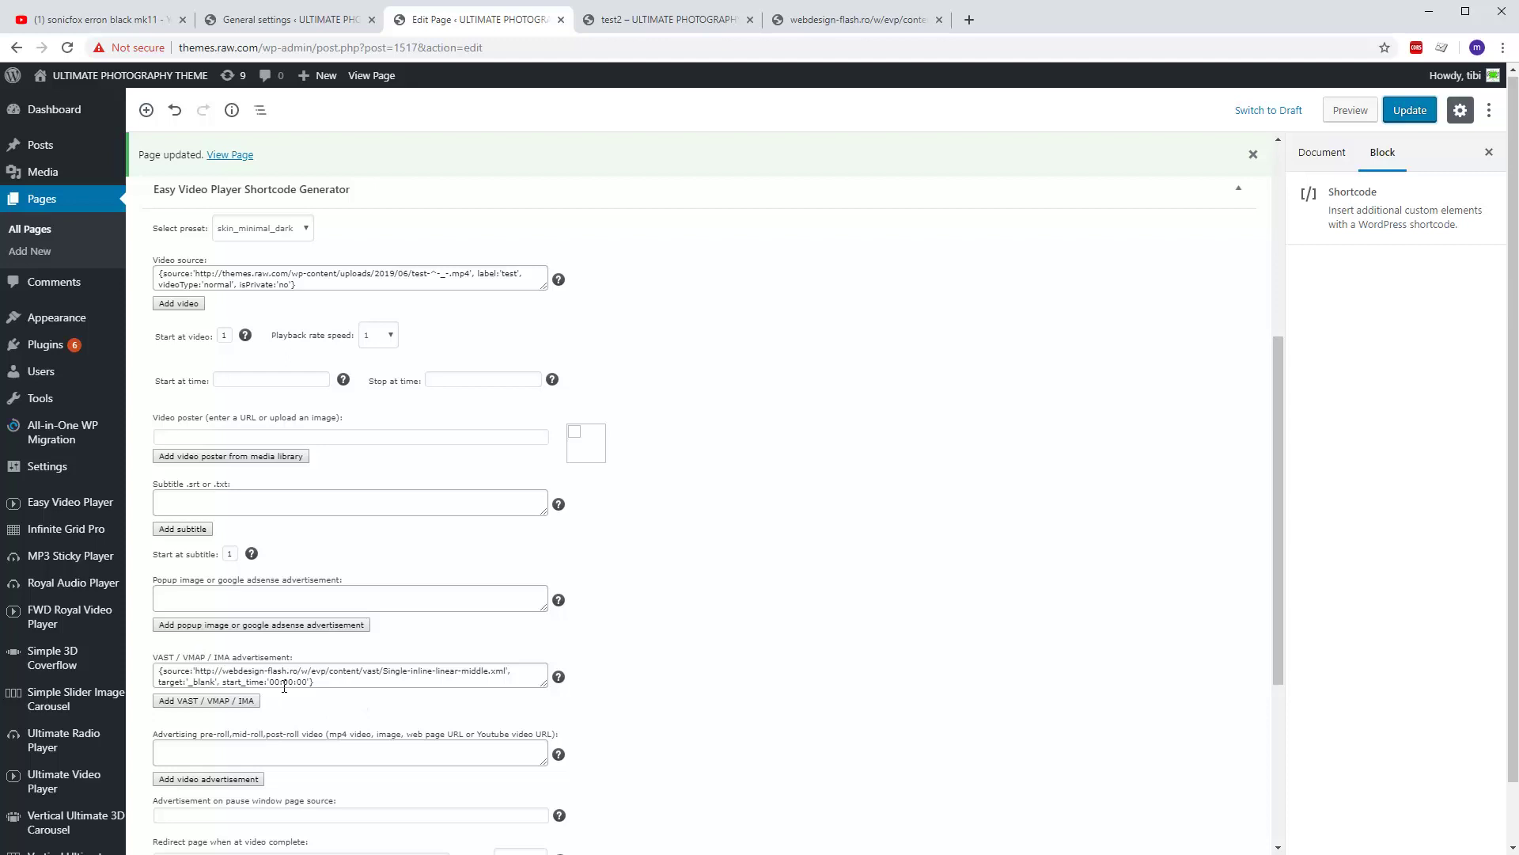
click(223, 701)
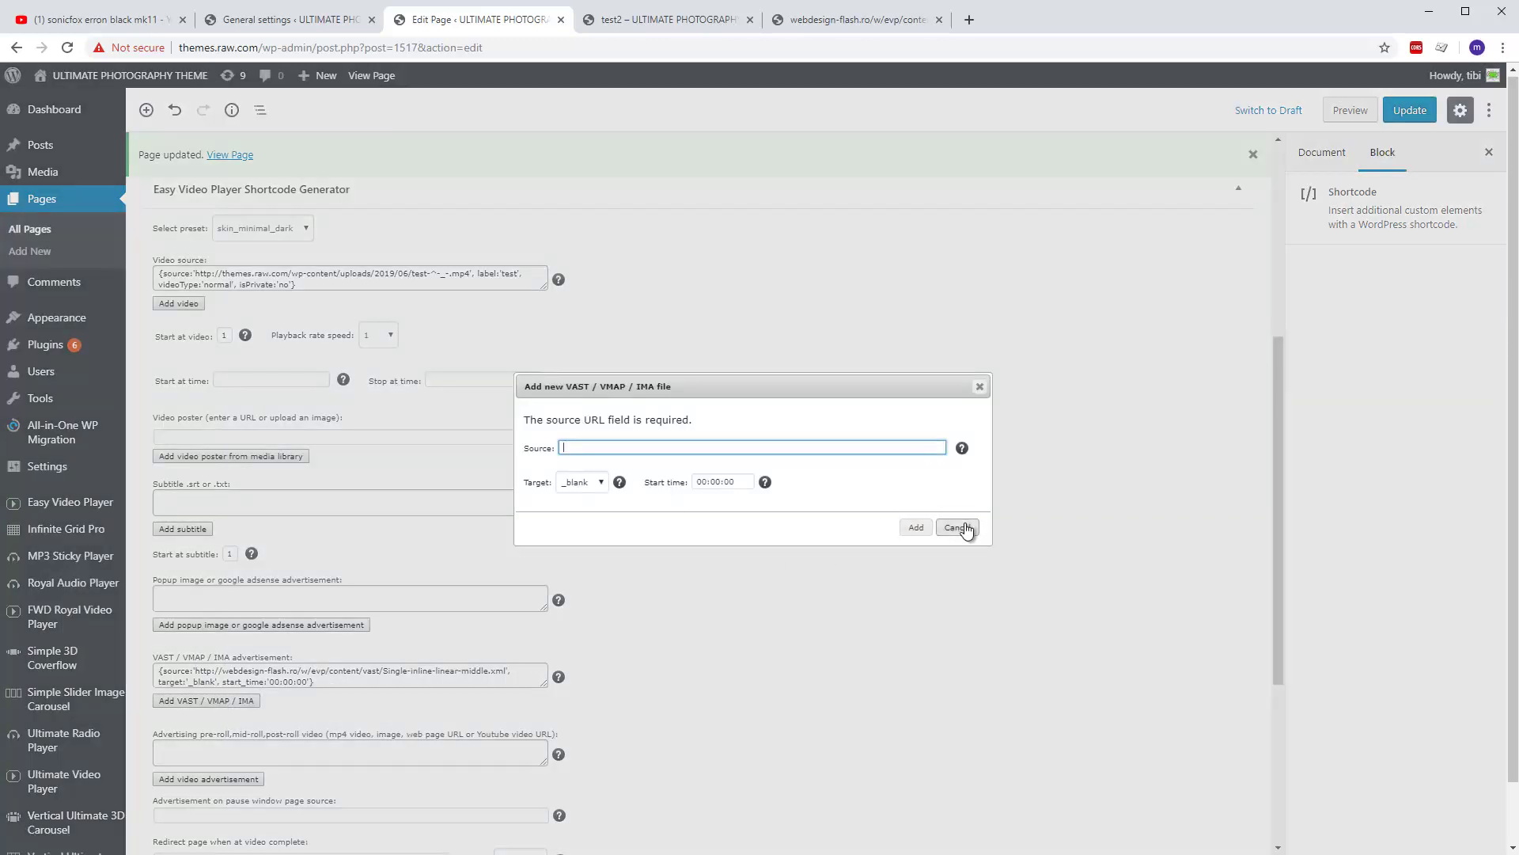
click(958, 528)
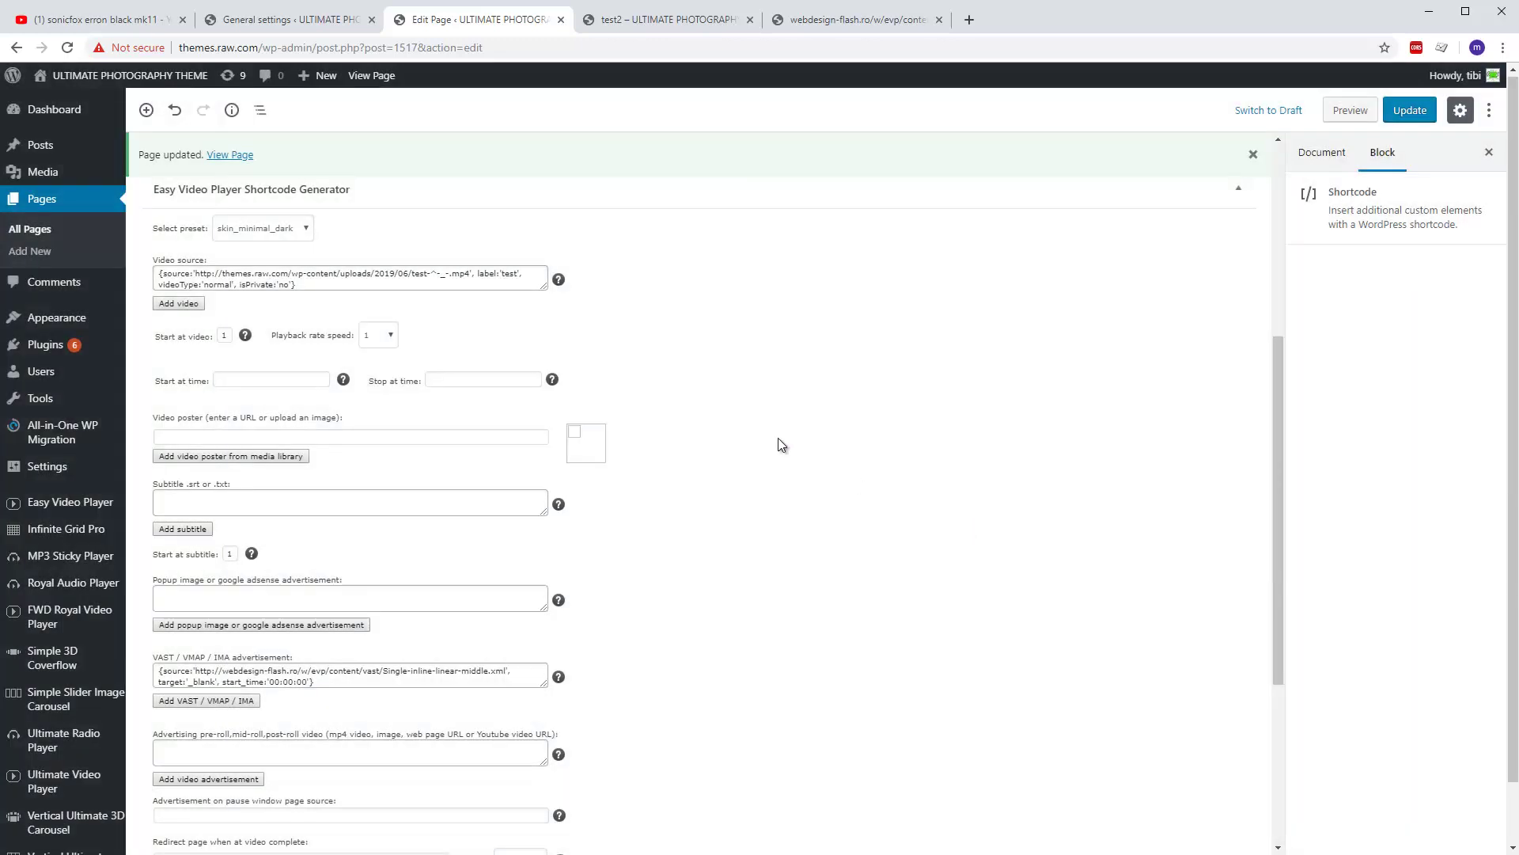
click(863, 17)
click(734, 322)
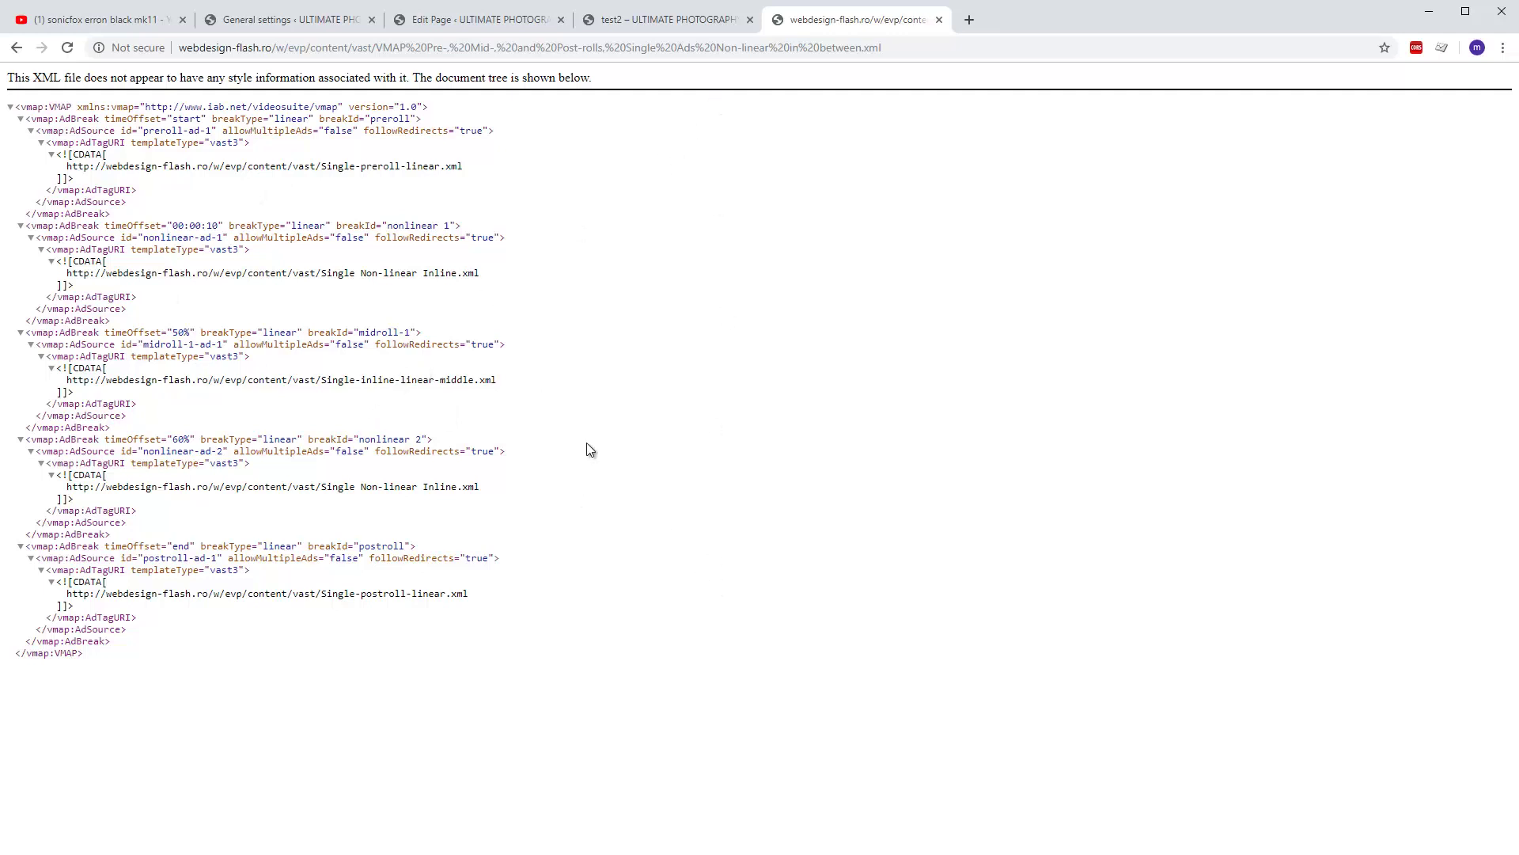
Highlight the XML from the midroll break to the end, then go to the test2 preview
drag(153, 696, 8, 102)
click(619, 519)
click(649, 23)
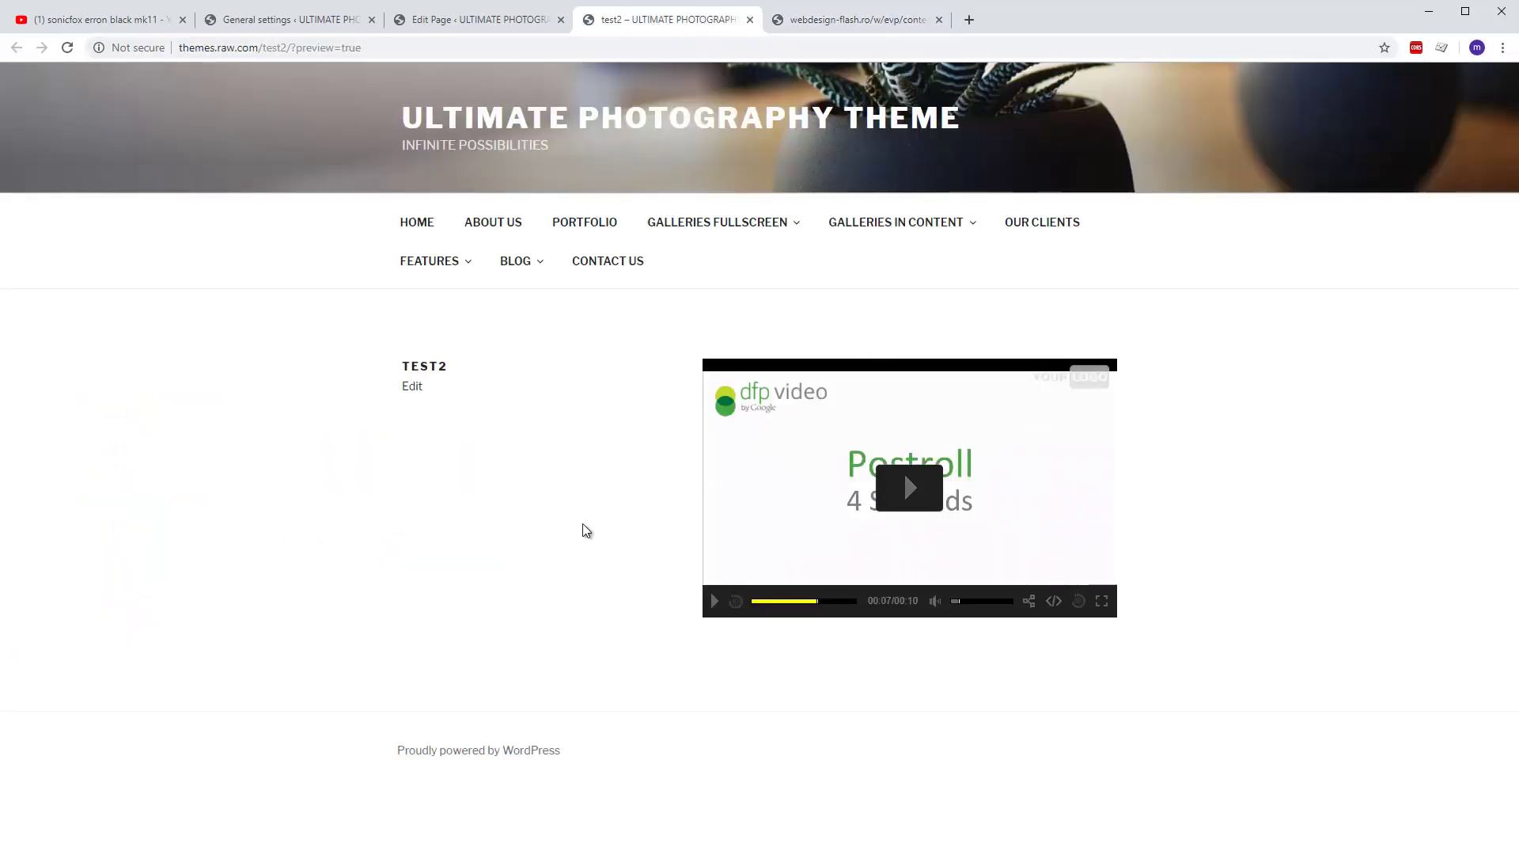
In the test2 editor, review the shortcode generator's VAST / VMAP / IMA field and scroll back to the shortcode
click(474, 20)
scroll(733, 530, down, 4)
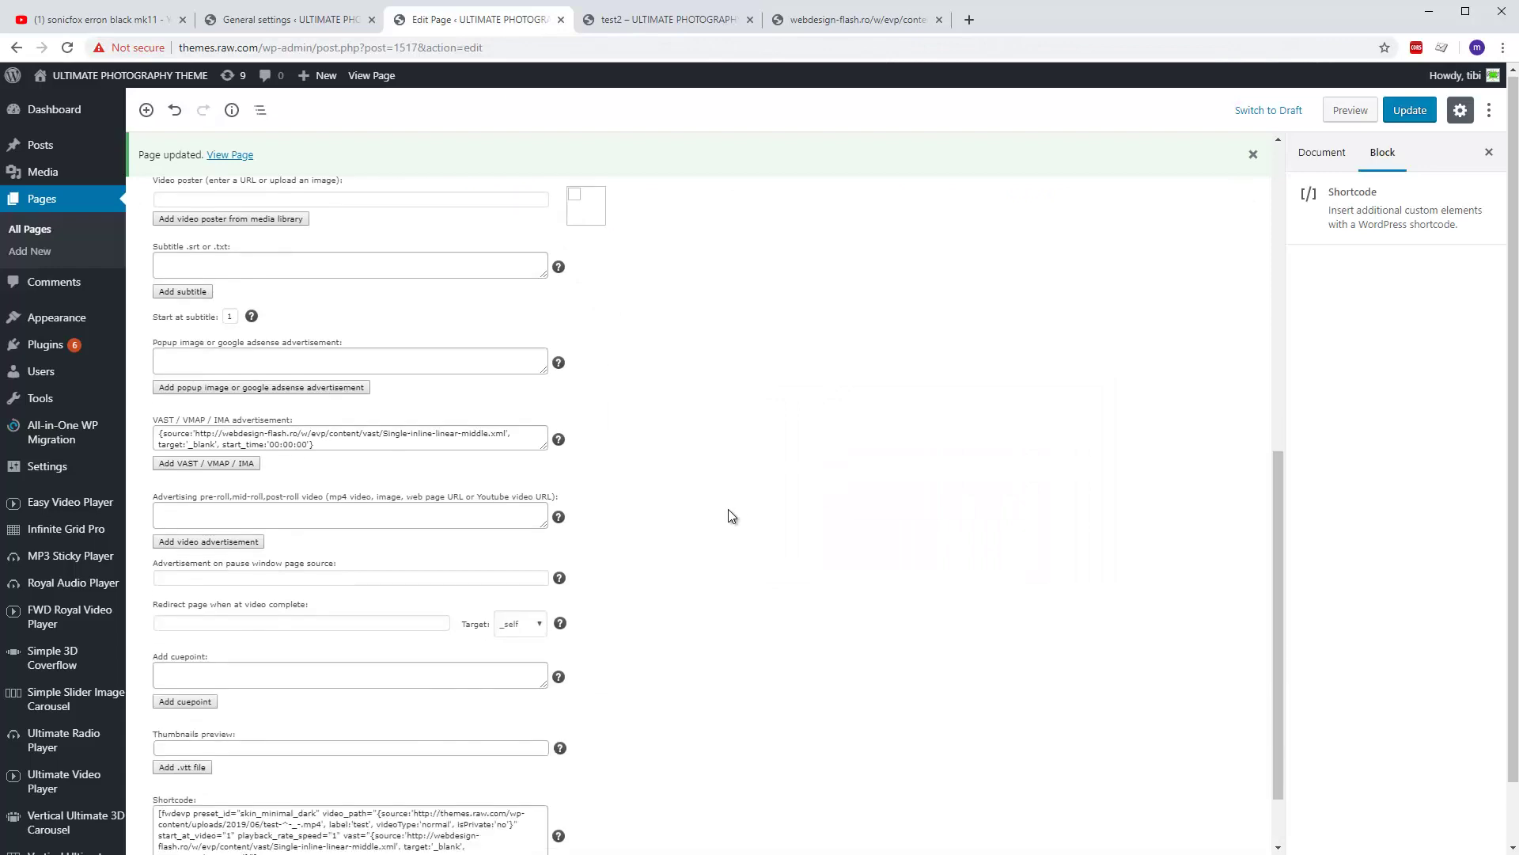
scroll(728, 512, up, 6)
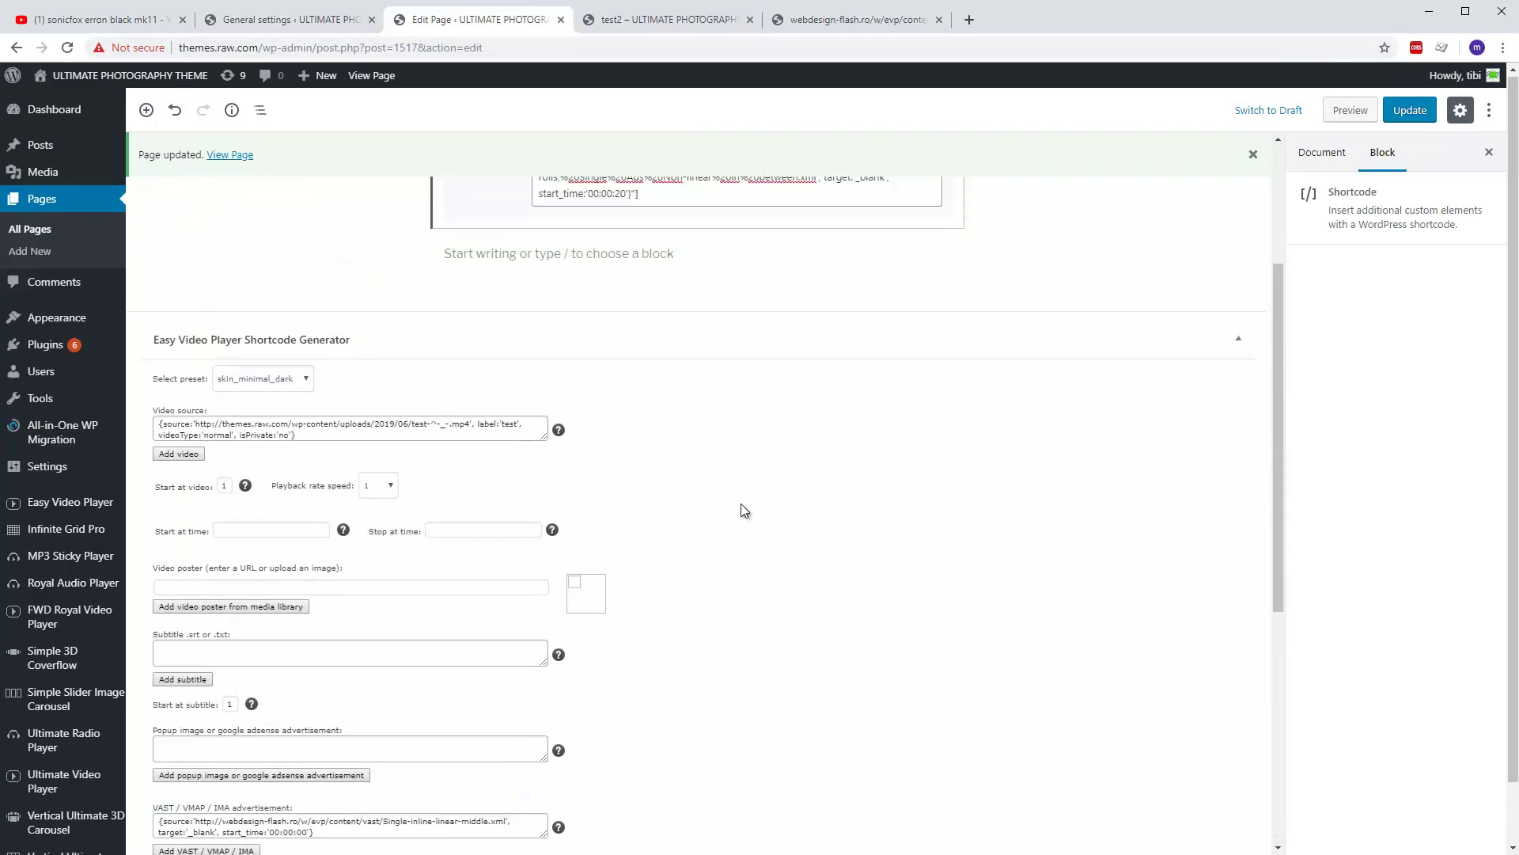
scroll(771, 409, up, 3)
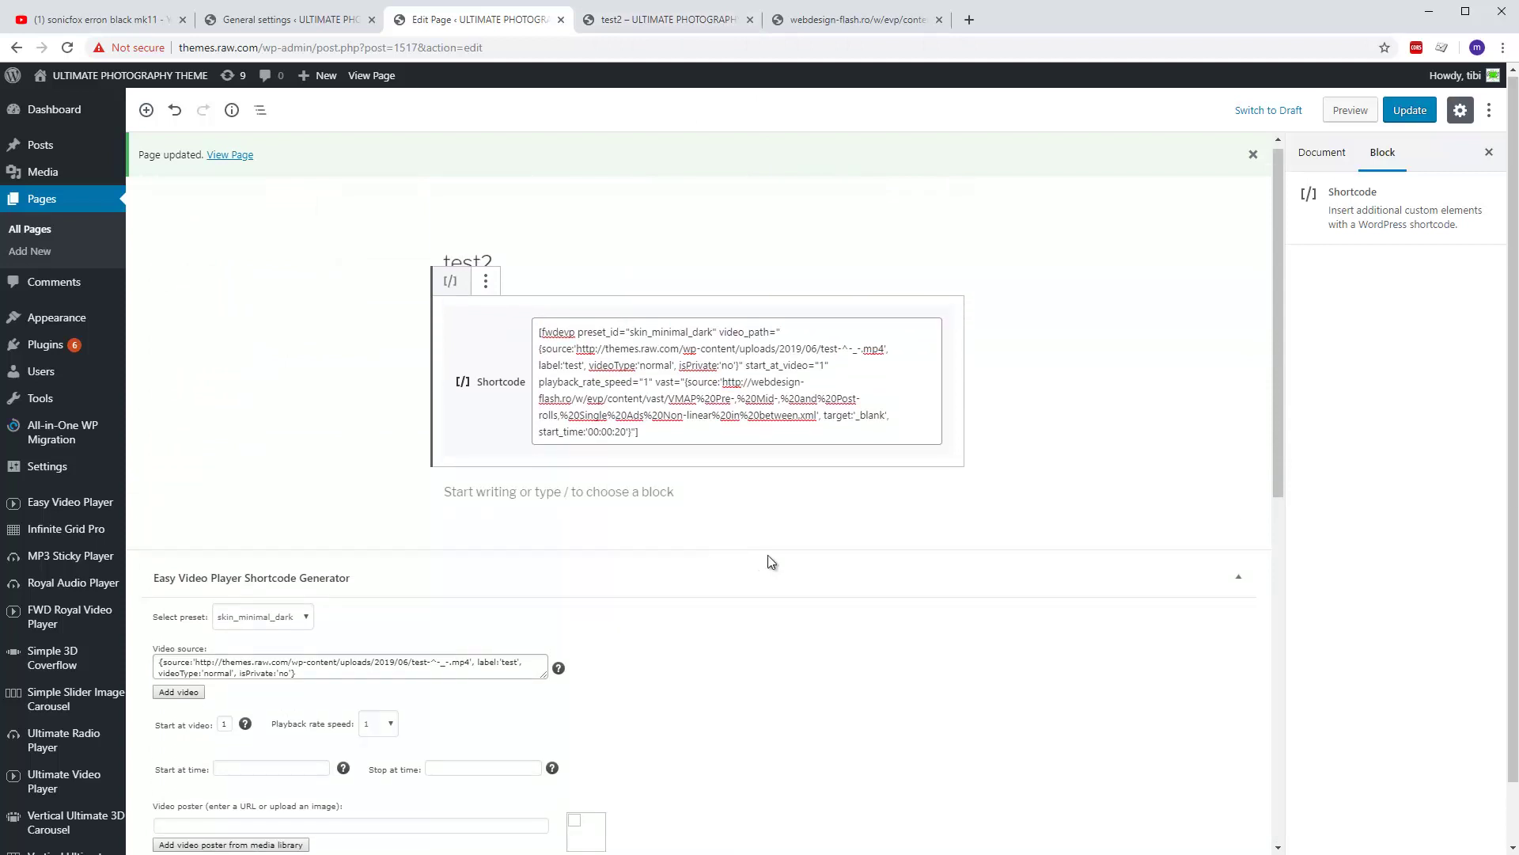
scroll(755, 515, down, 4)
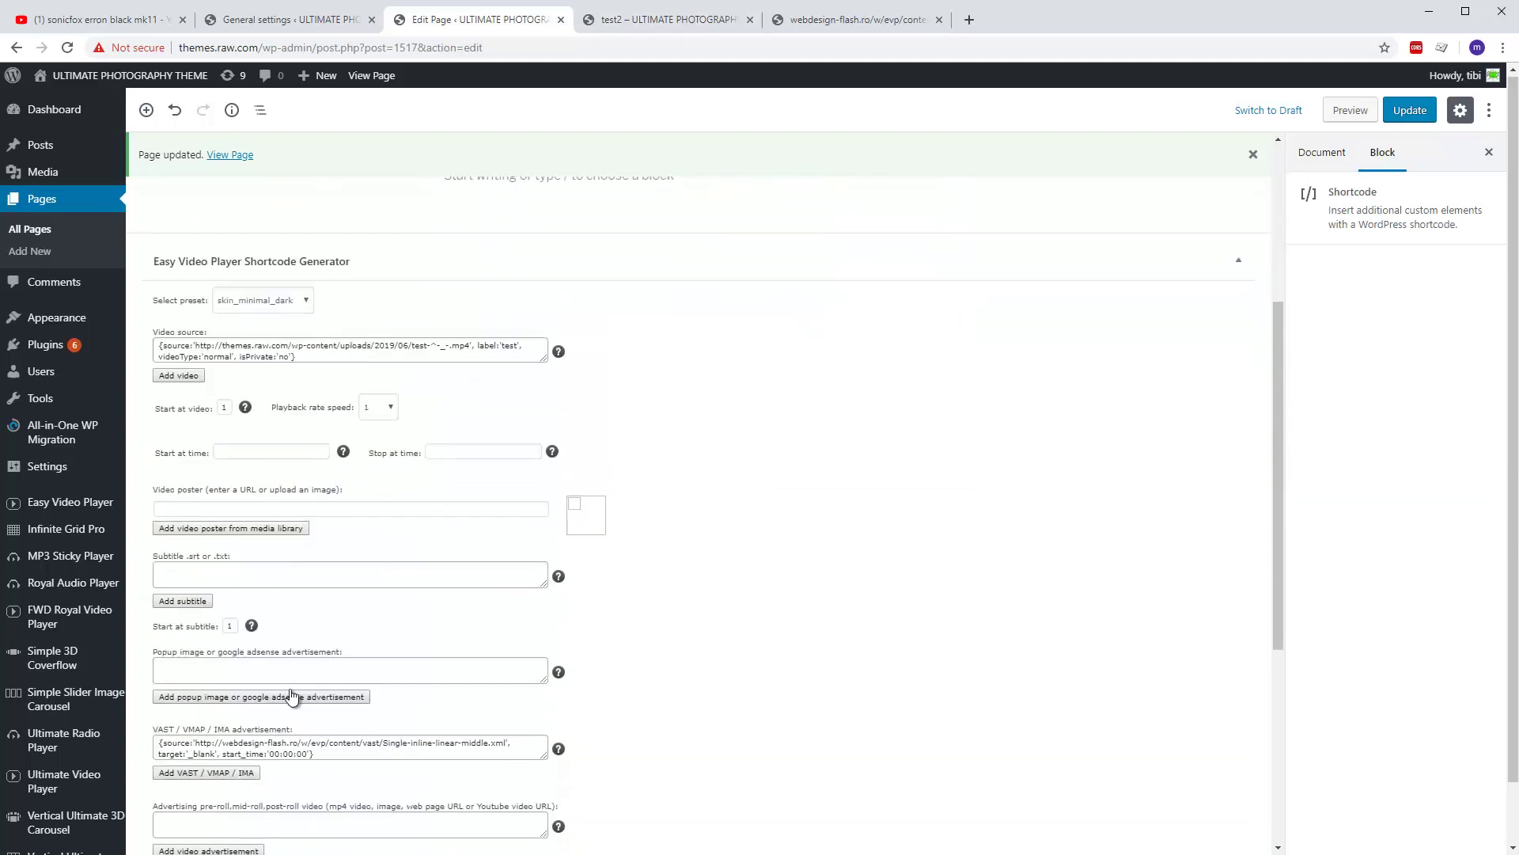
triple_click(306, 749)
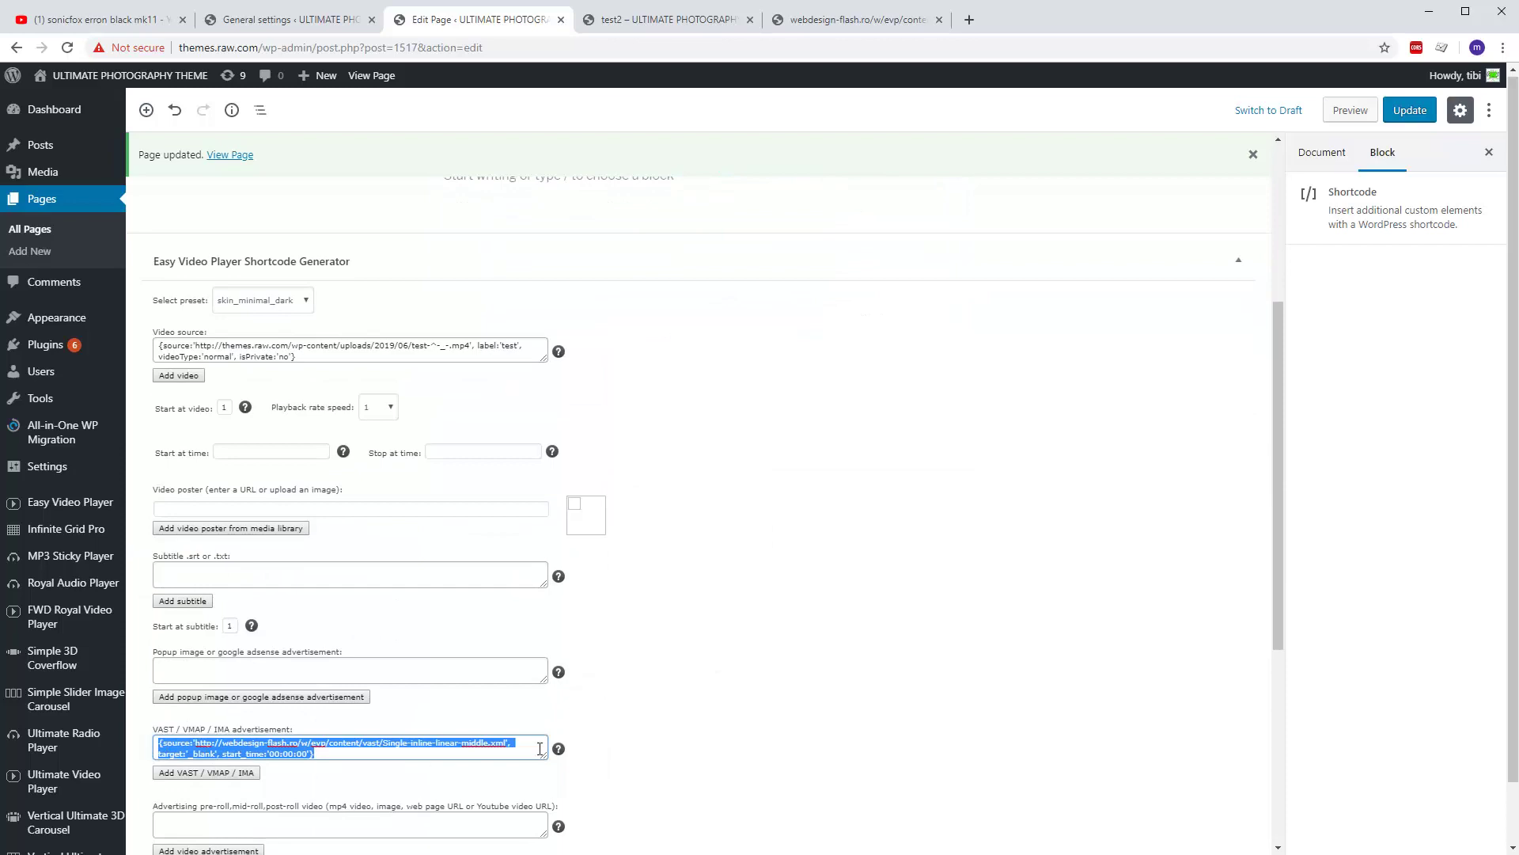
click(800, 709)
scroll(716, 691, up, 4)
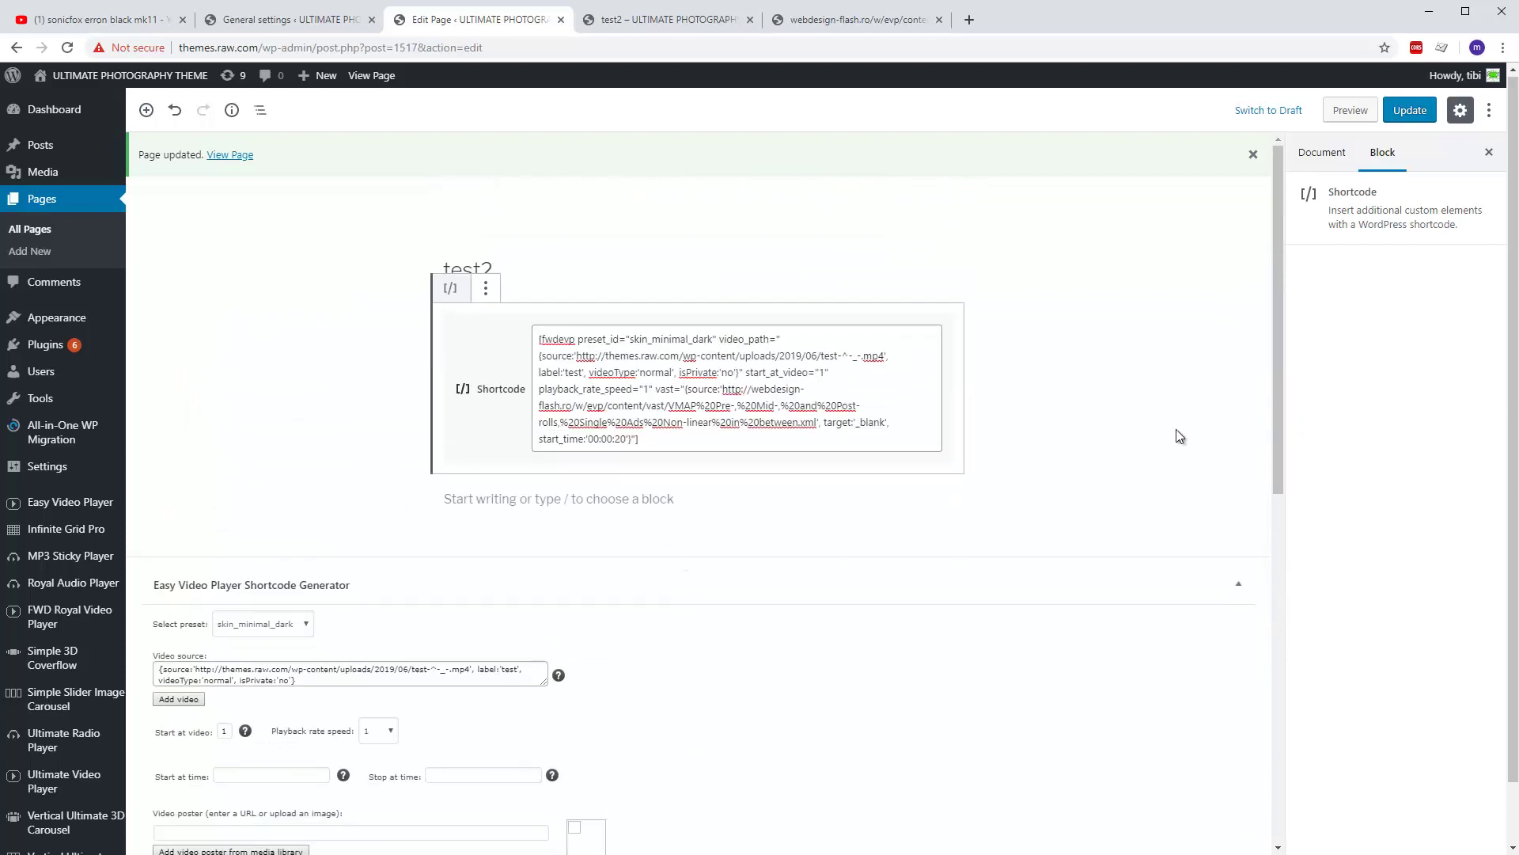